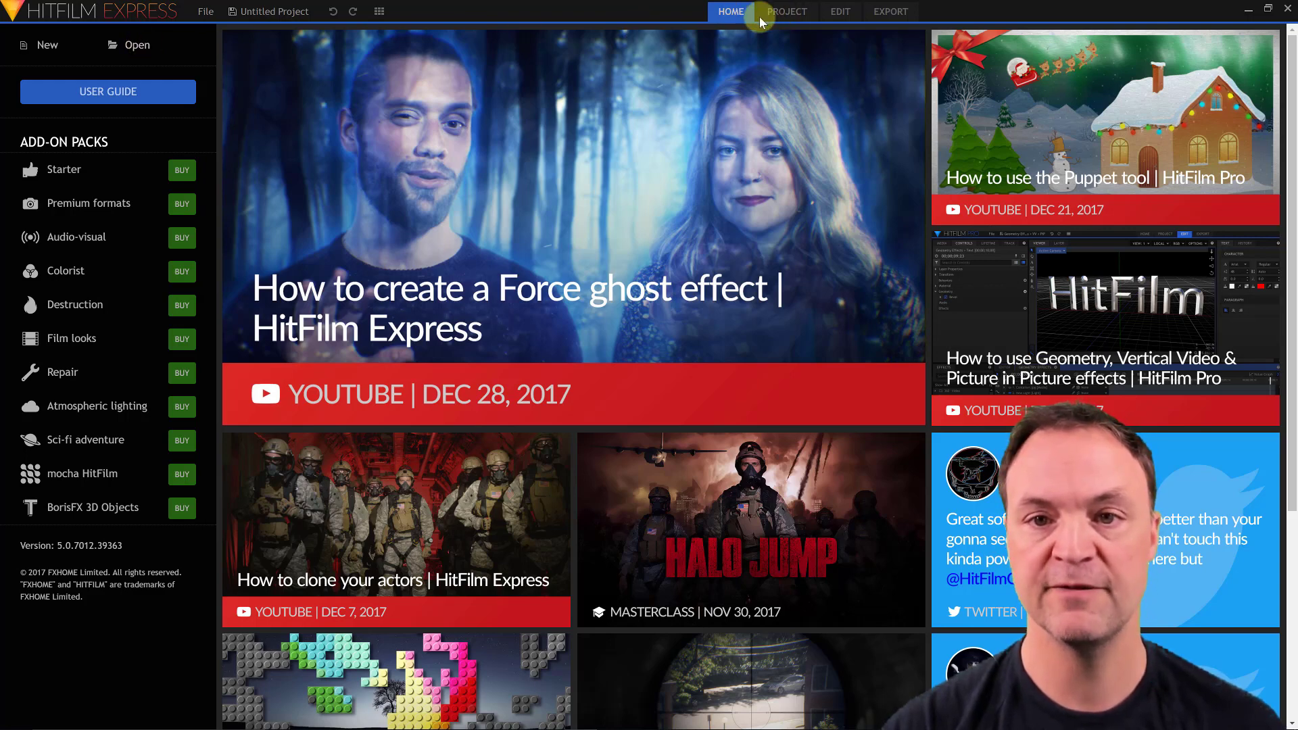
pyautogui.click(784, 15)
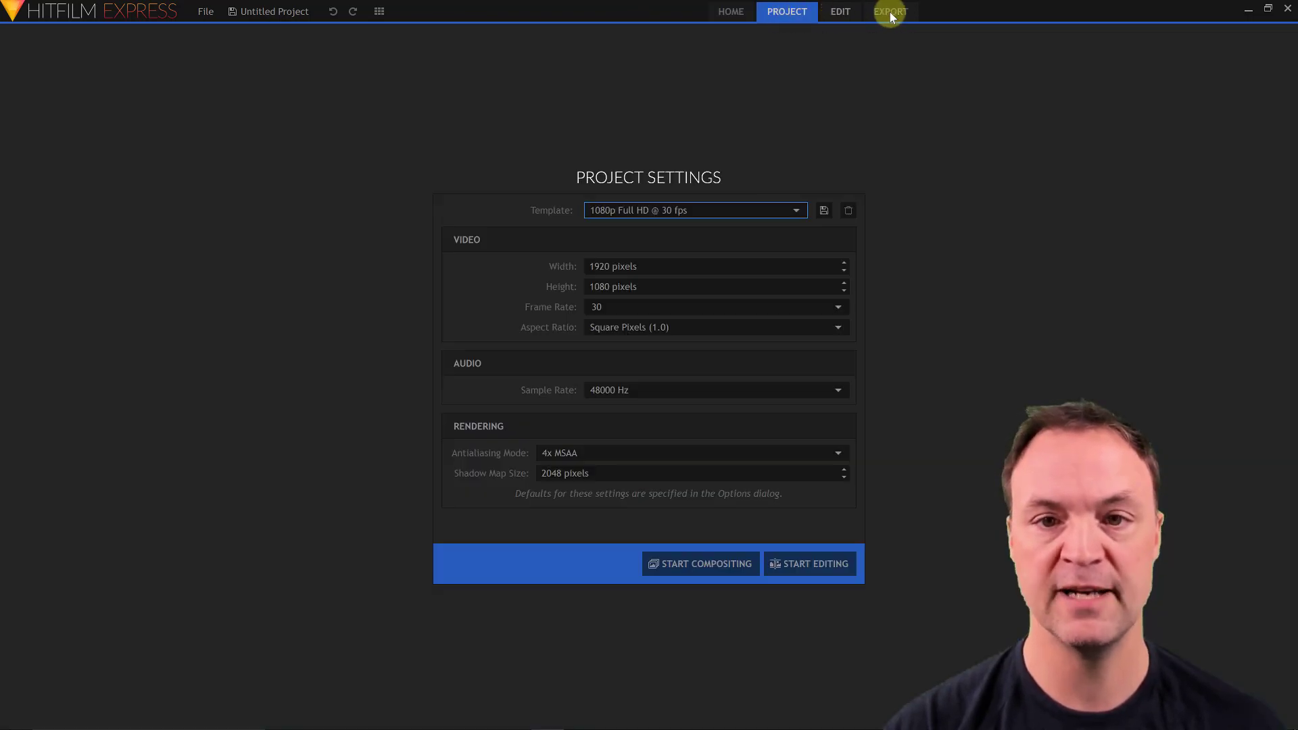
pyautogui.click(839, 13)
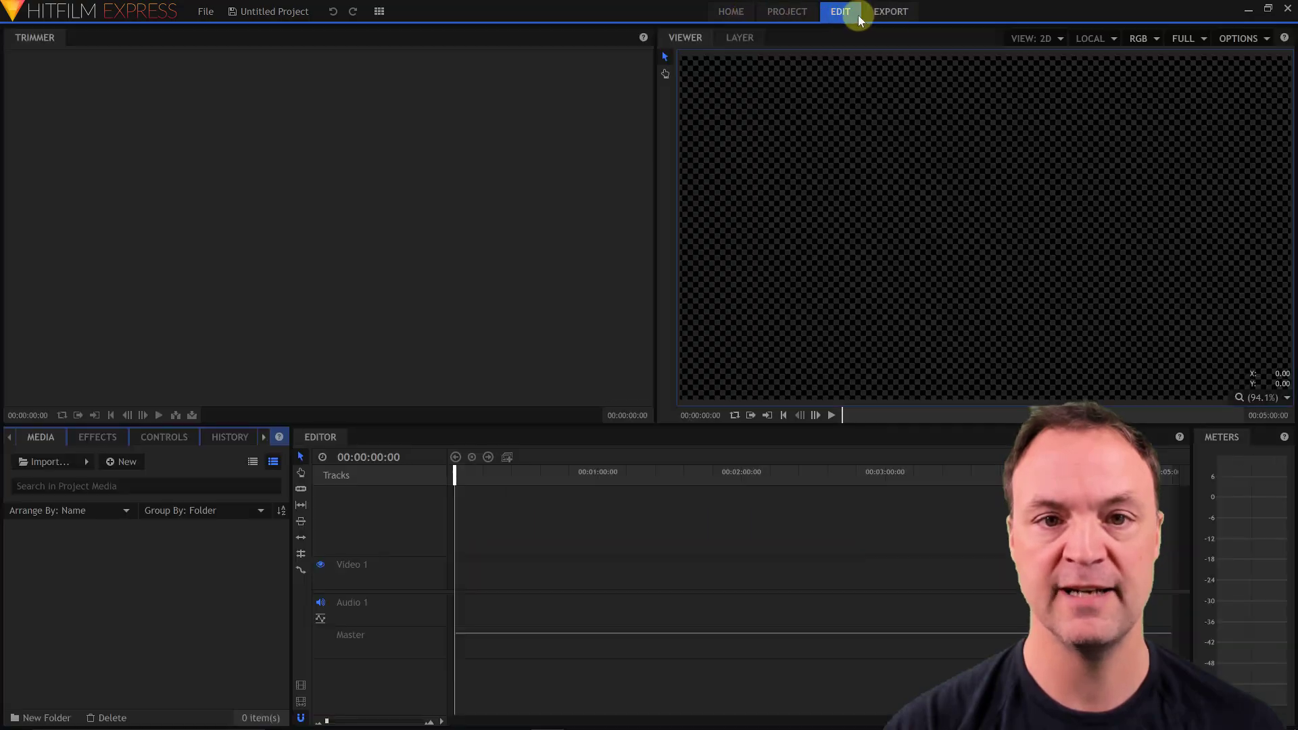
pyautogui.click(739, 17)
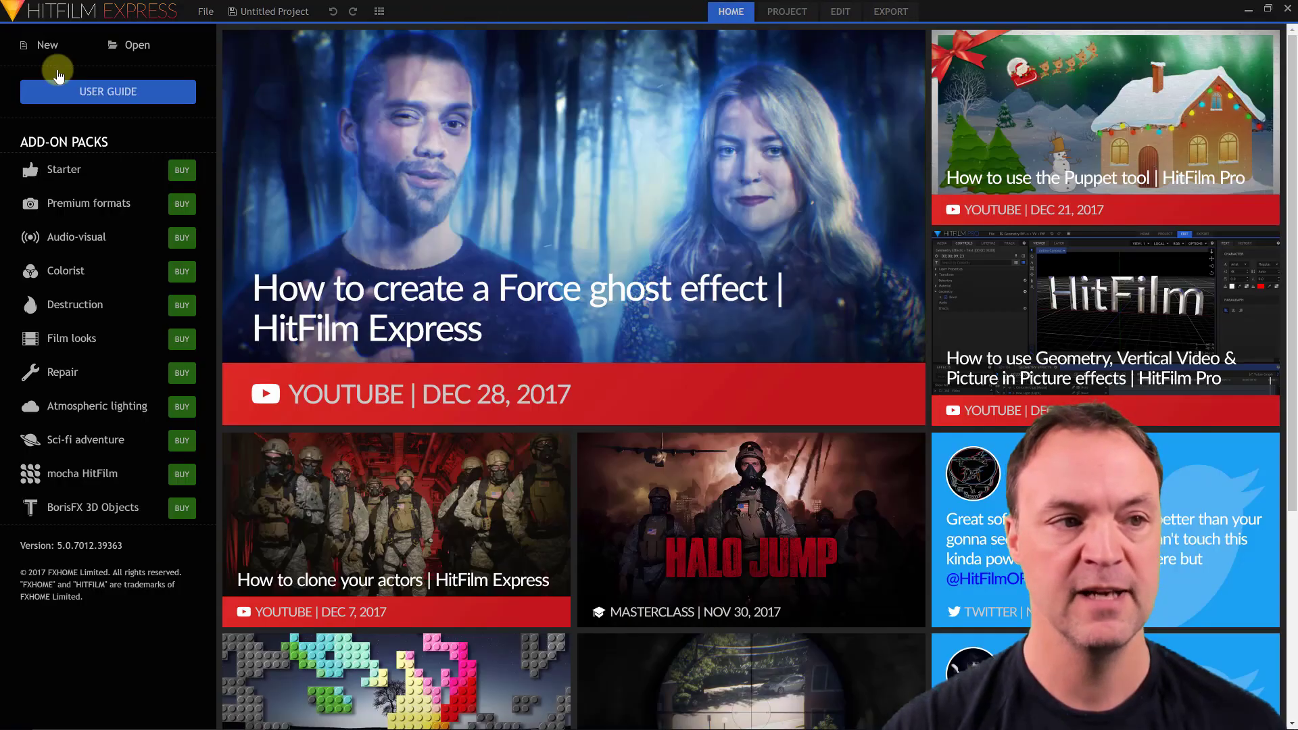
# Create a new project with the 1080p Full HD @ 30 fps template and start editing it.
pyautogui.click(47, 47)
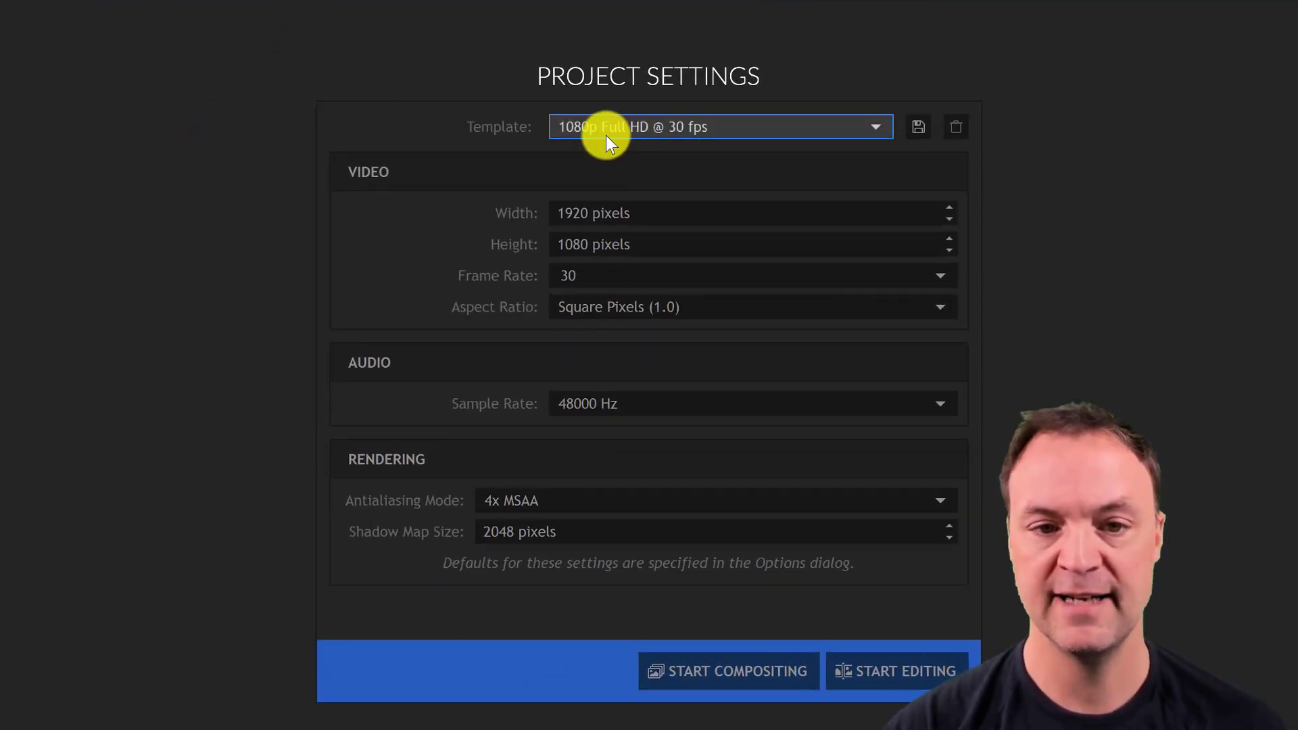
pyautogui.click(857, 132)
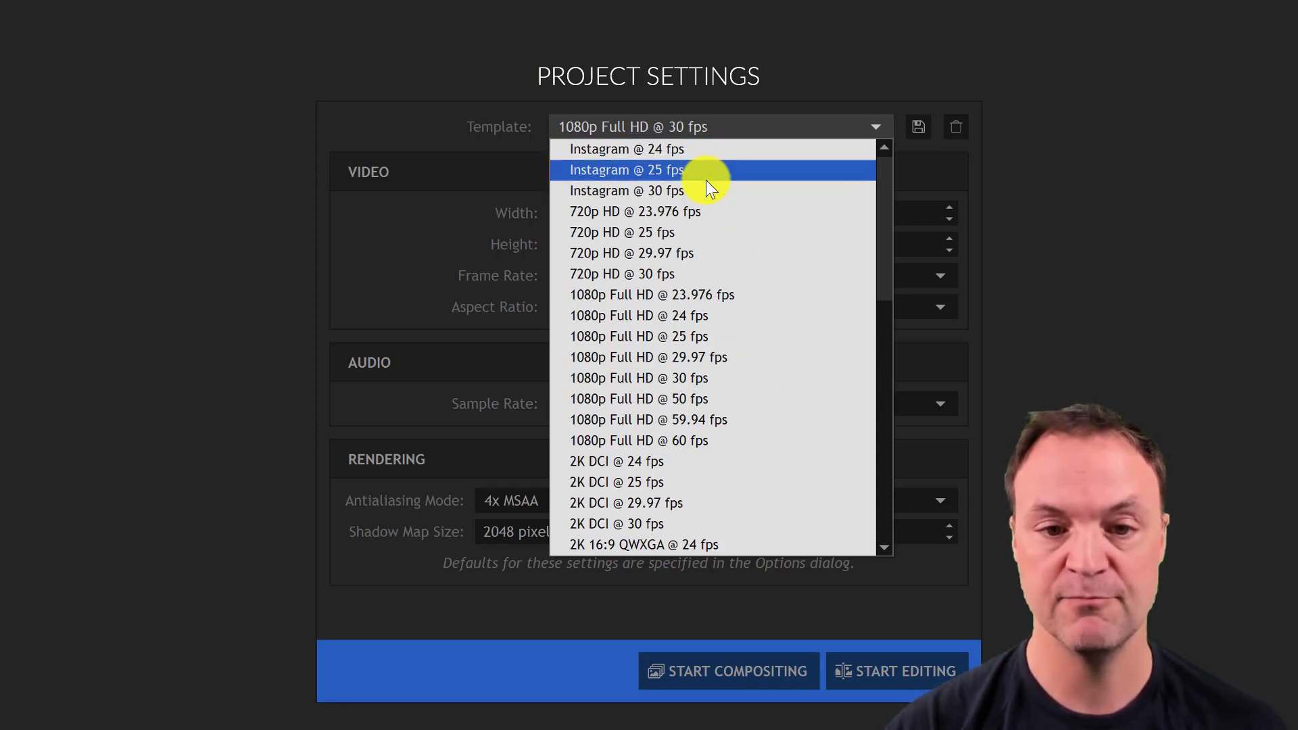
pyautogui.click(717, 378)
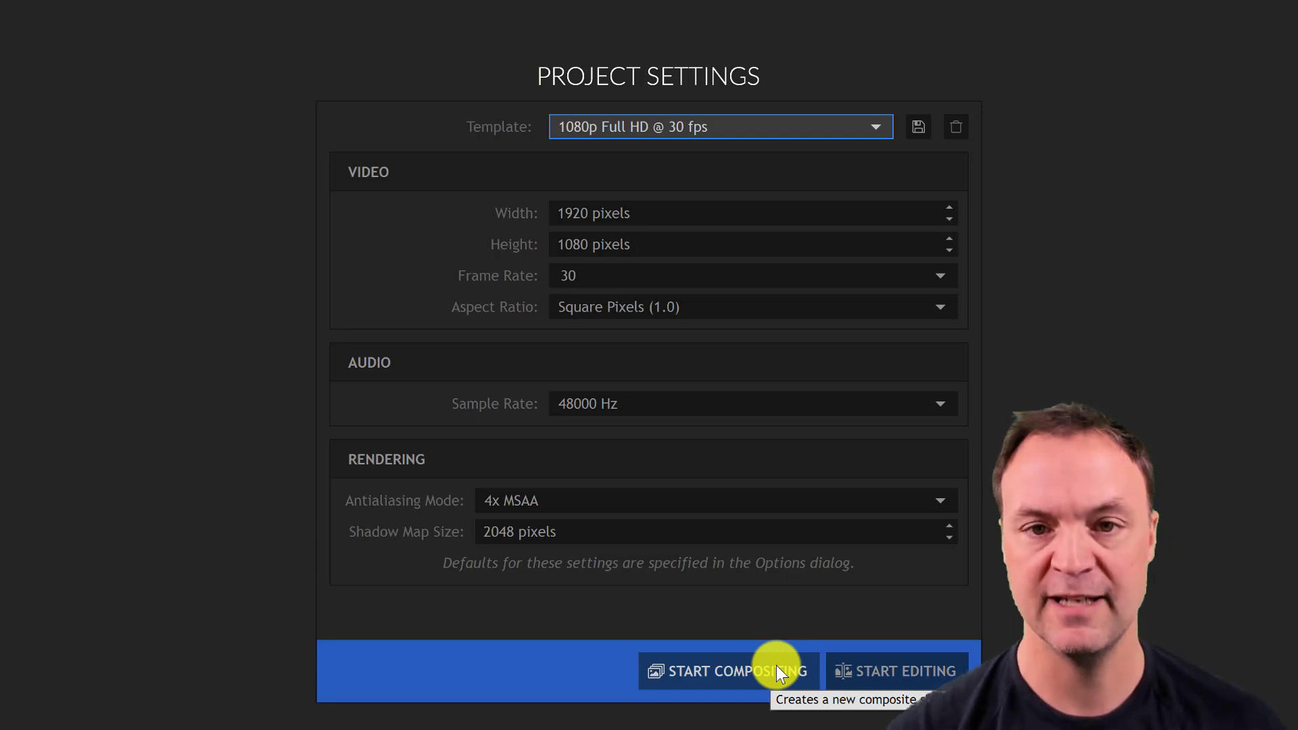
pyautogui.click(908, 685)
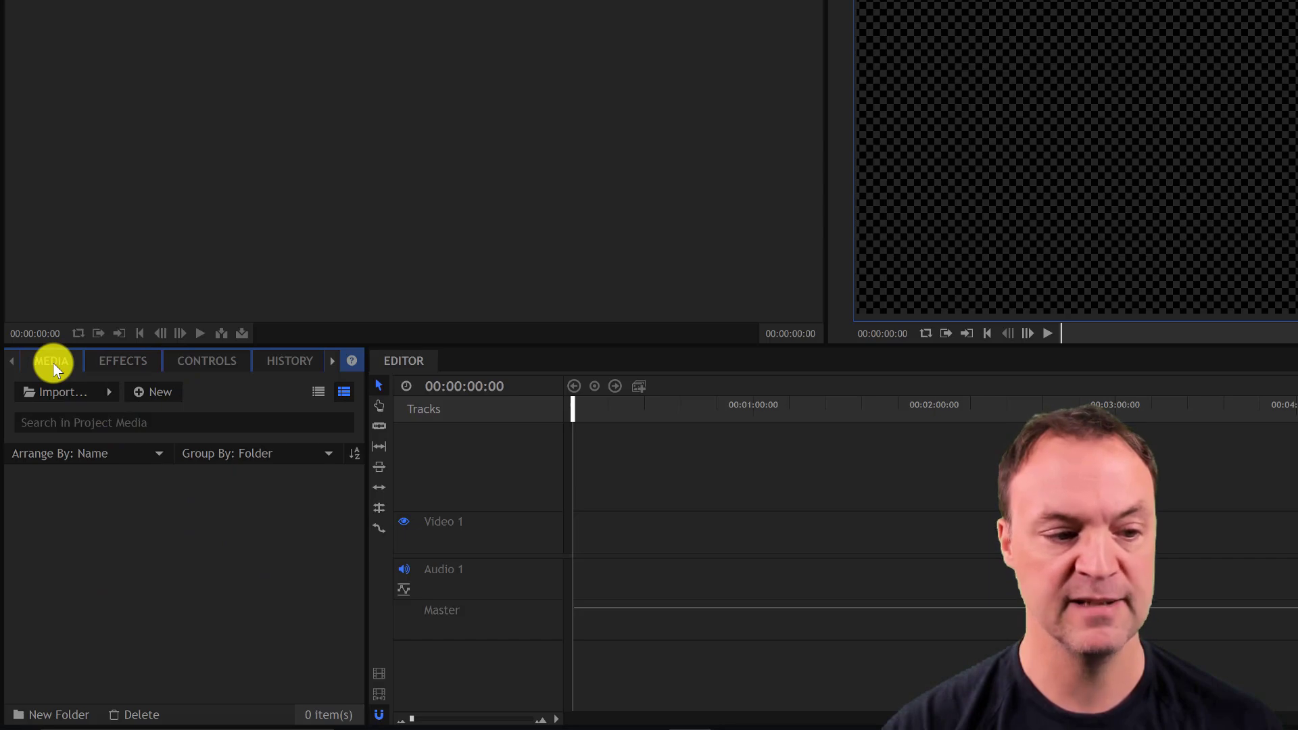
pyautogui.click(65, 396)
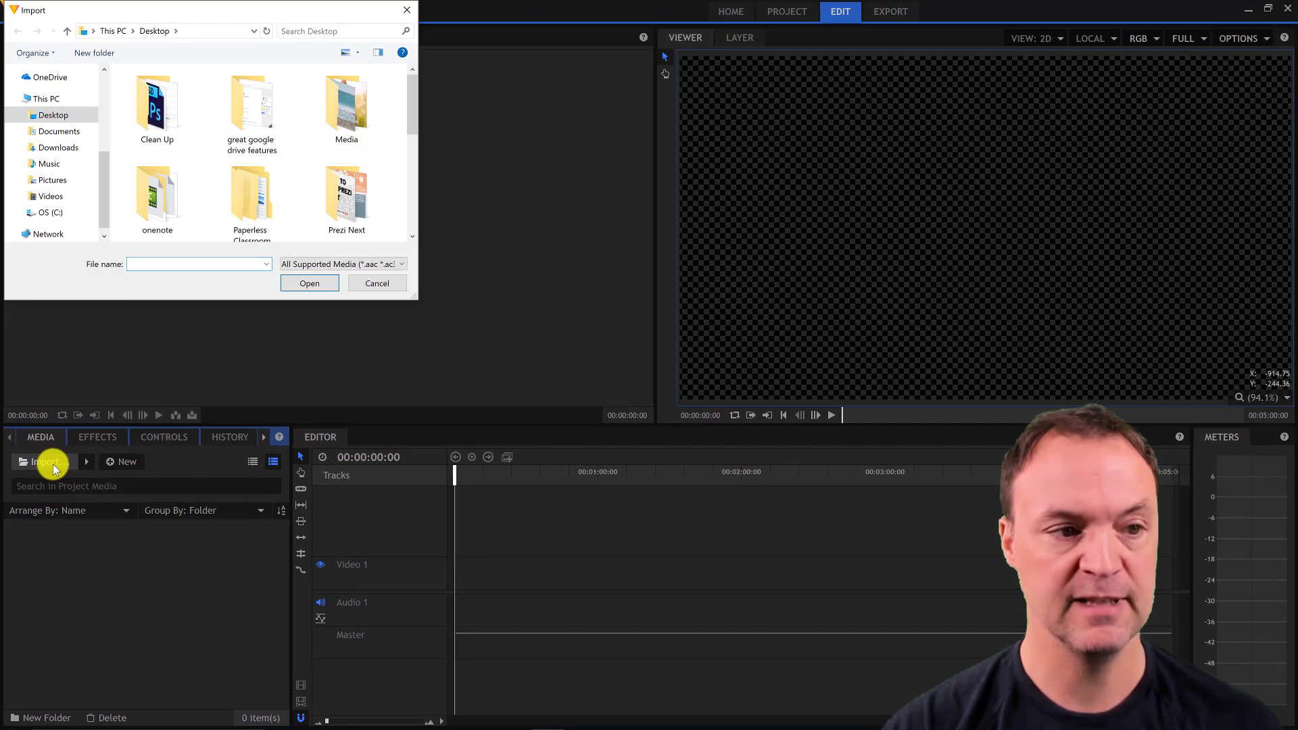
pyautogui.moveTo(412, 115); pyautogui.dragTo(413, 122)
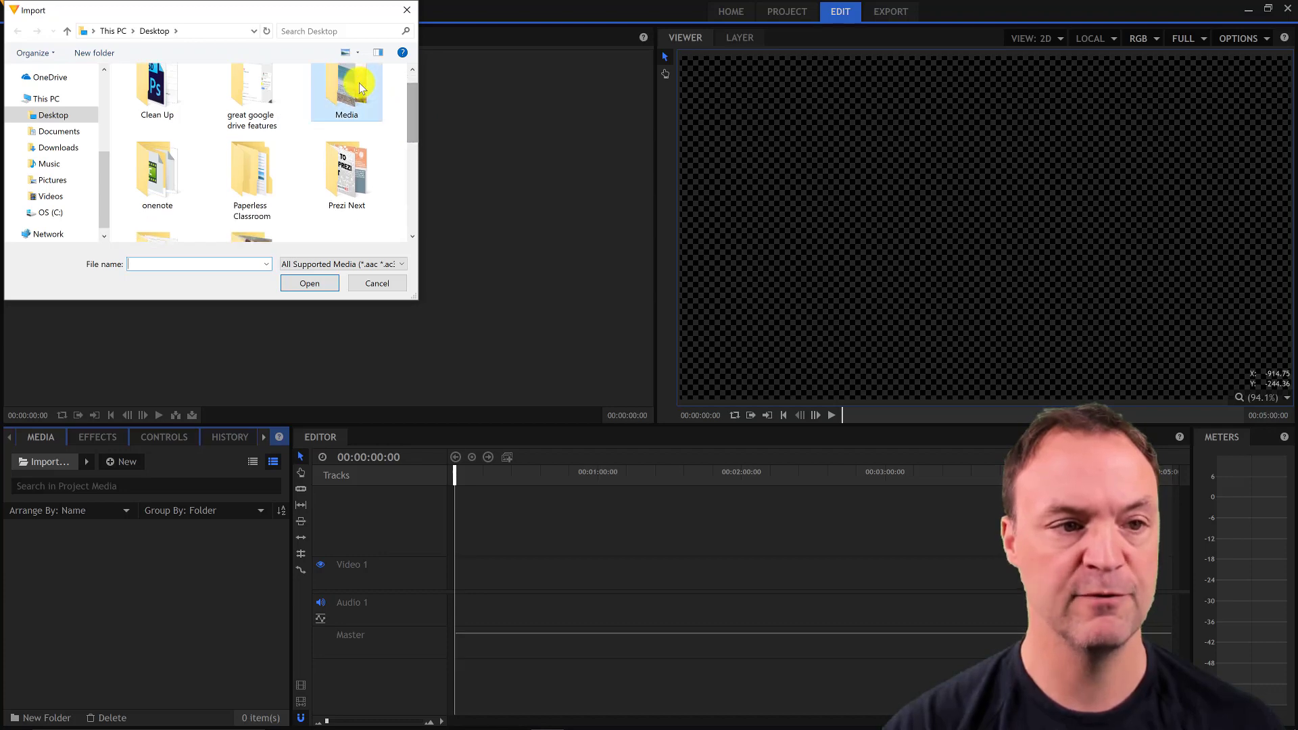
pyautogui.doubleClick(359, 82)
pyautogui.doubleClick(137, 81)
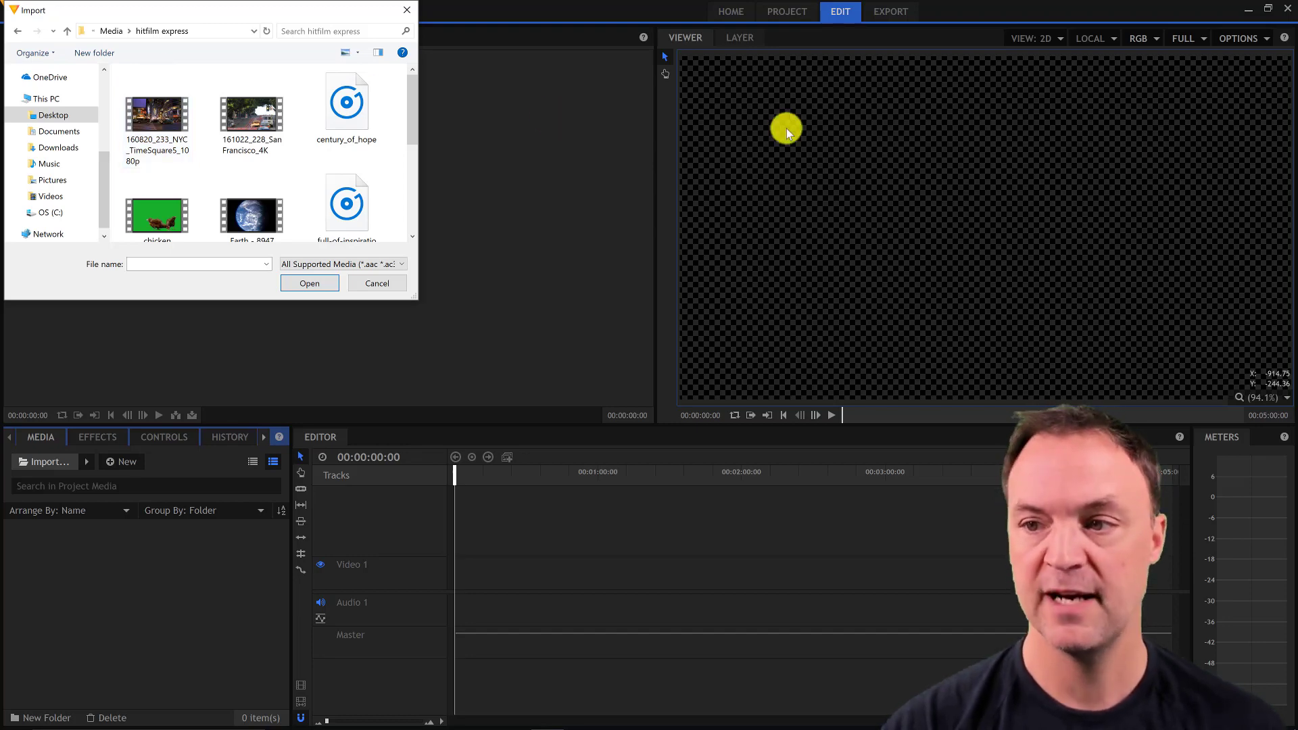
pyautogui.moveTo(1297, 169); pyautogui.dragTo(771, 69)
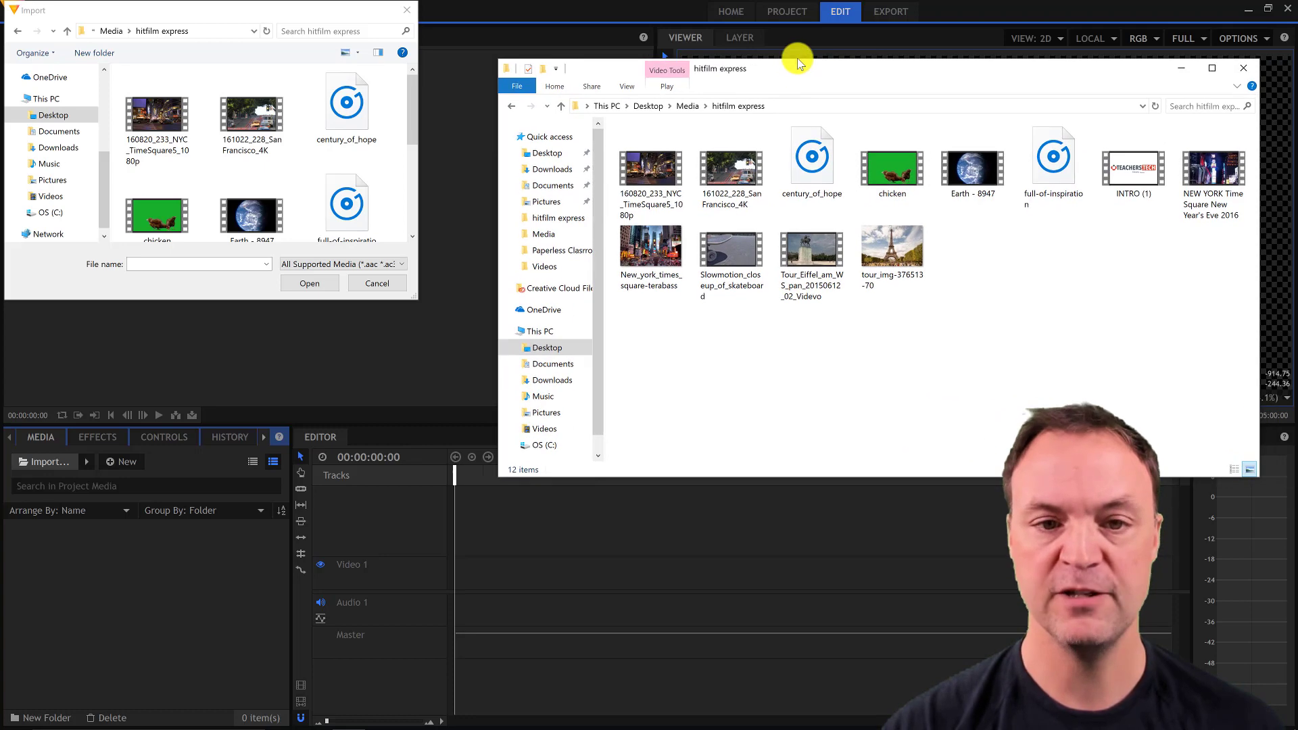
pyautogui.click(407, 10)
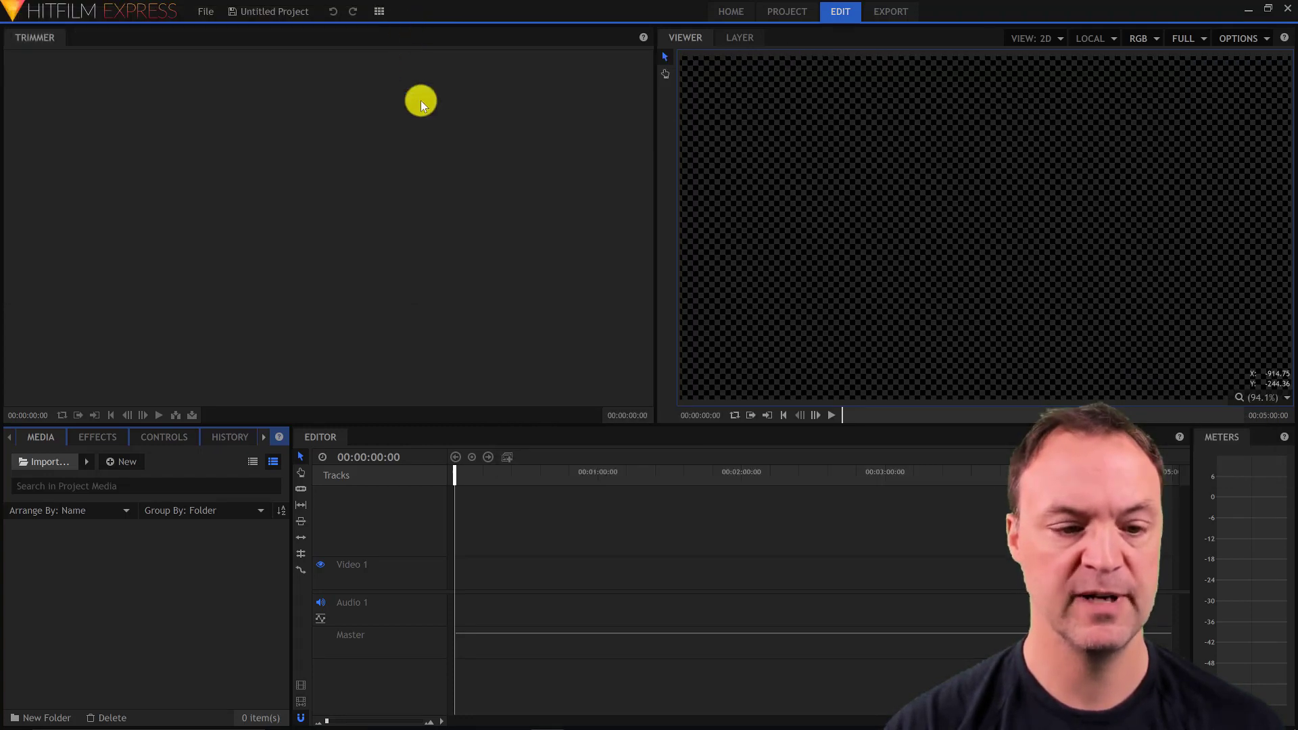
# Add all files from File Explorer's hitfilm express folder to the project media and show them as a compact list without thumbnails.
pyautogui.moveTo(493, 724)
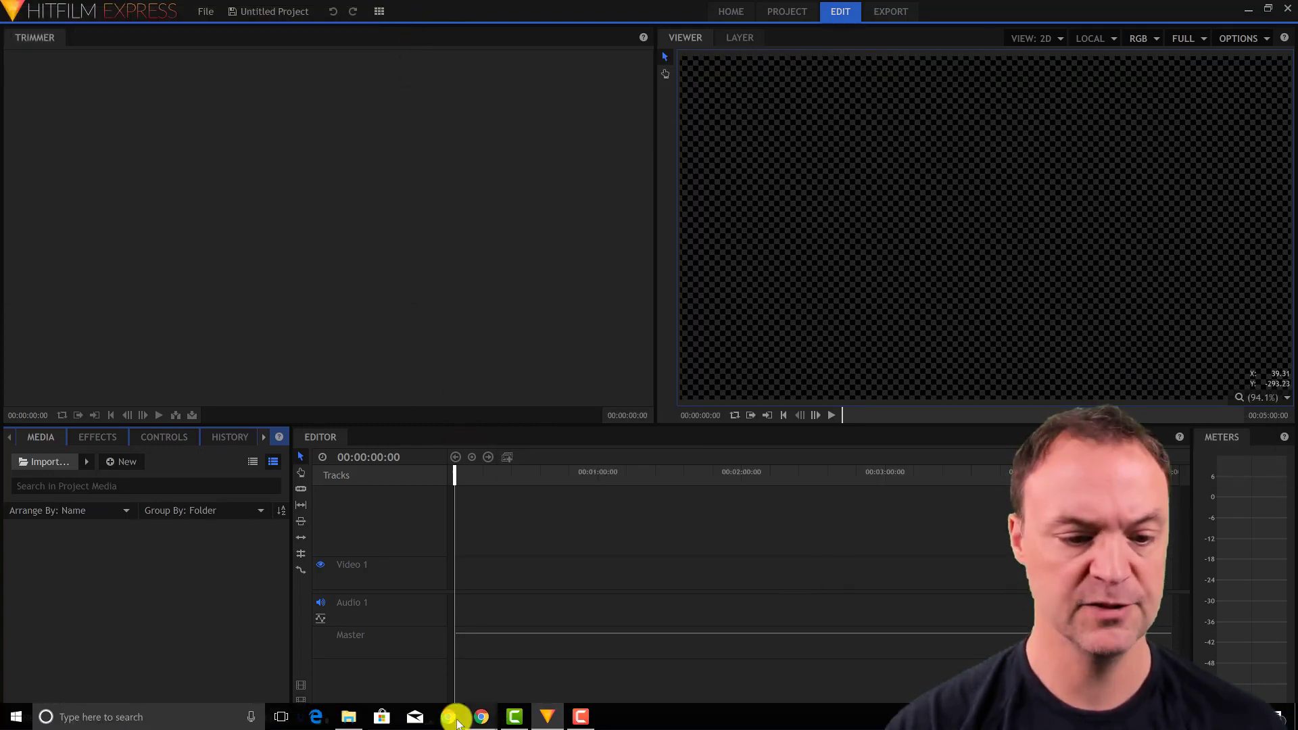
pyautogui.click(351, 720)
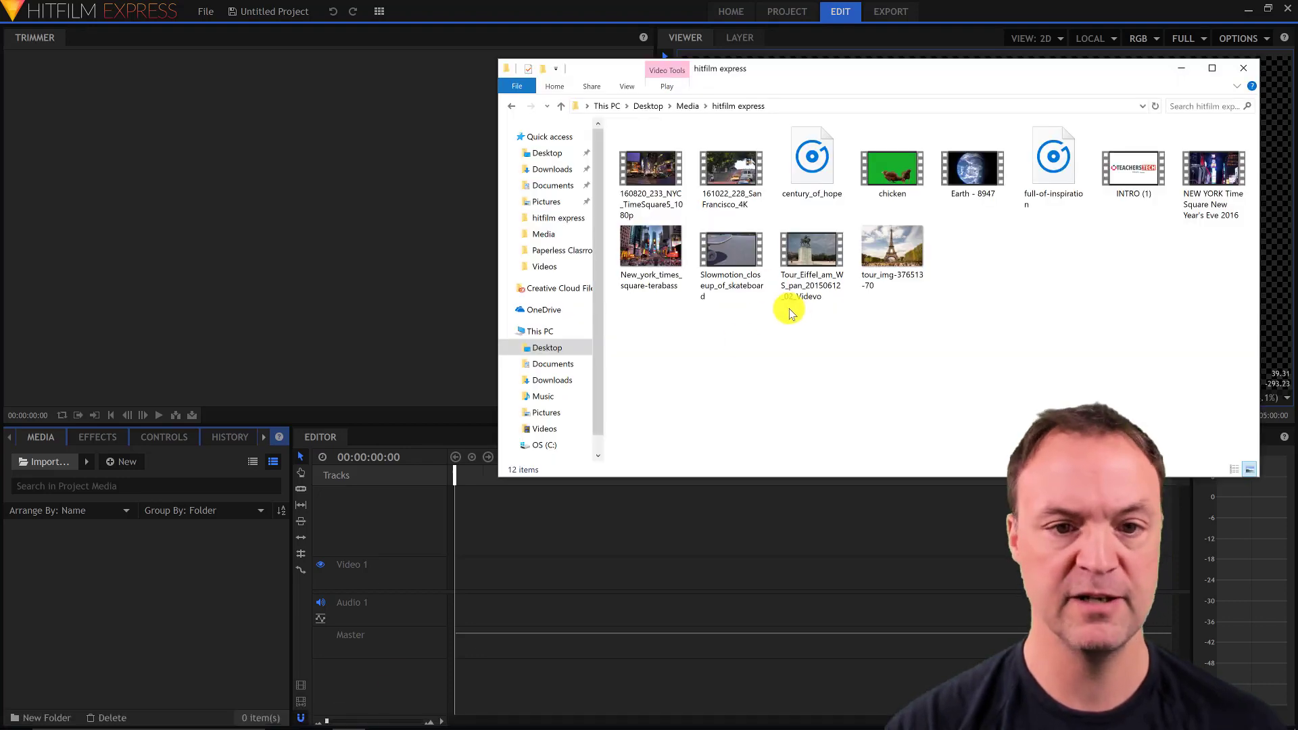
pyautogui.moveTo(1230, 350); pyautogui.dragTo(241, 594)
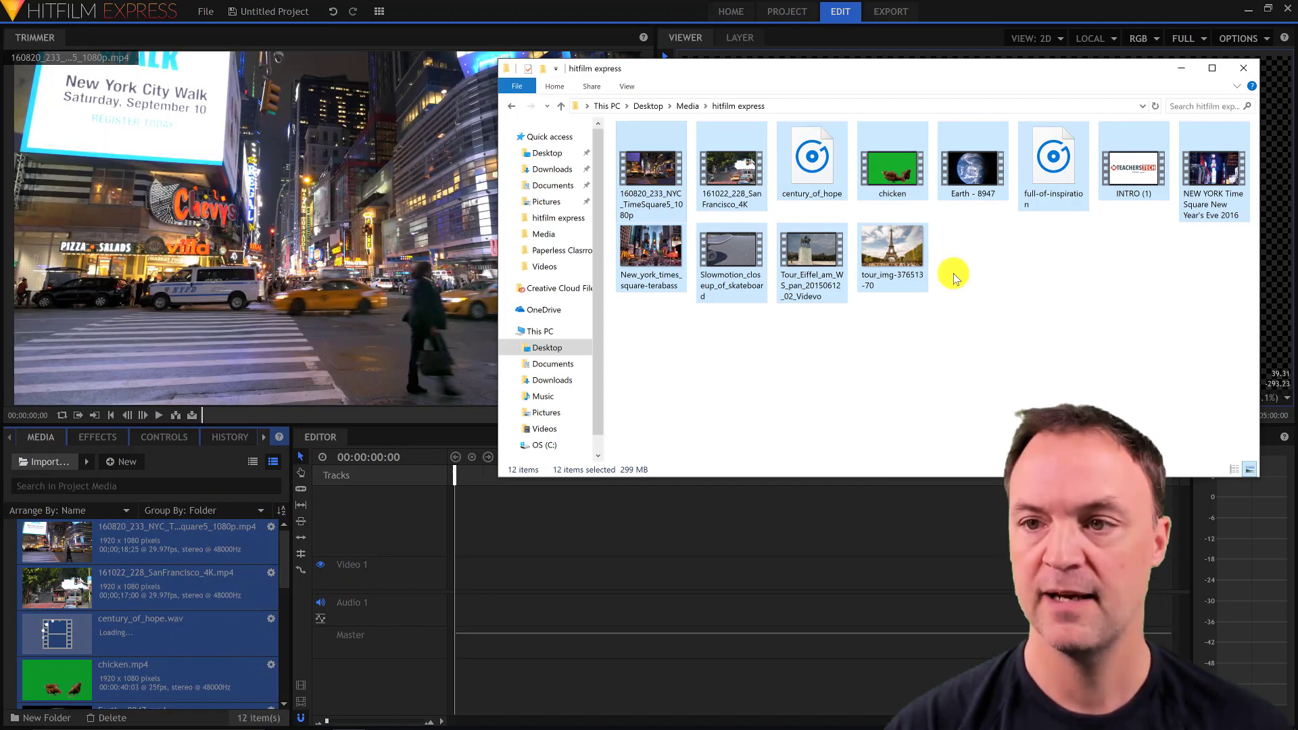
pyautogui.click(1245, 71)
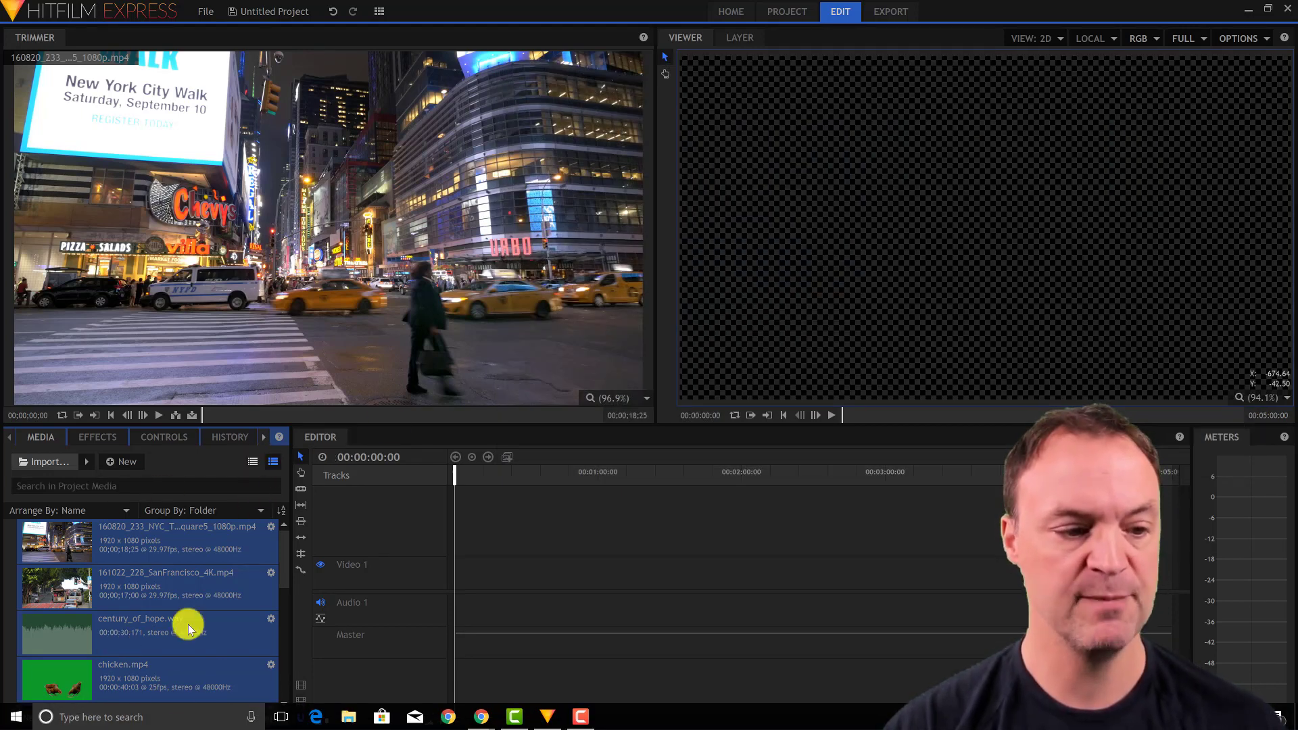
pyautogui.click(254, 462)
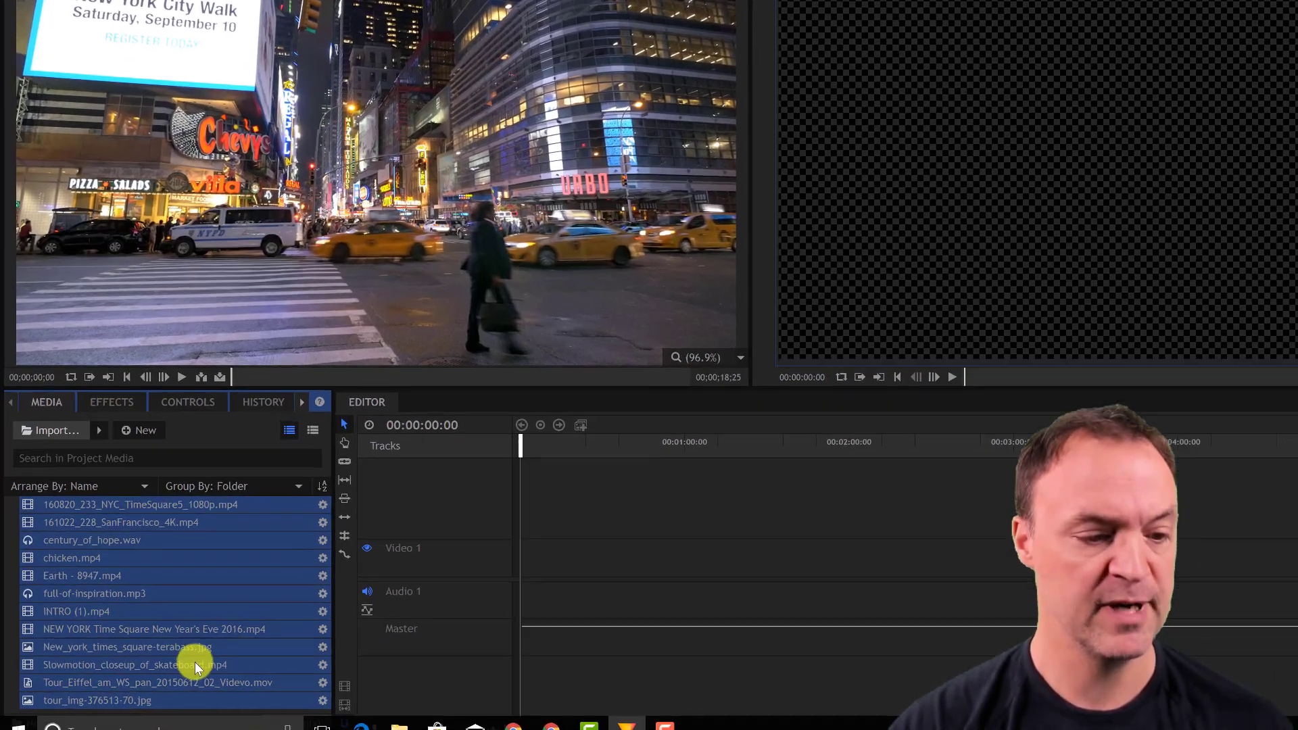
# Create a new folder named Audio in the project media.
pyautogui.click(169, 667)
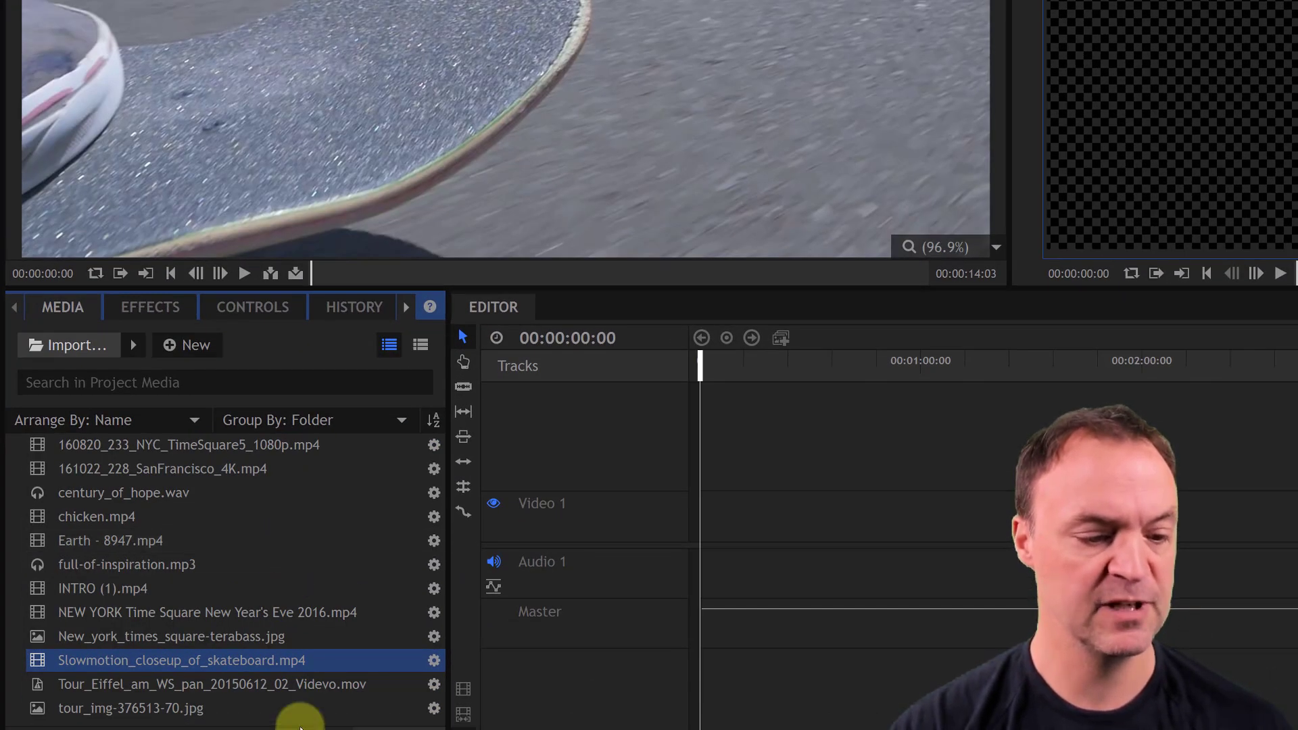
pyautogui.click(290, 708)
pyautogui.rightClick(290, 709)
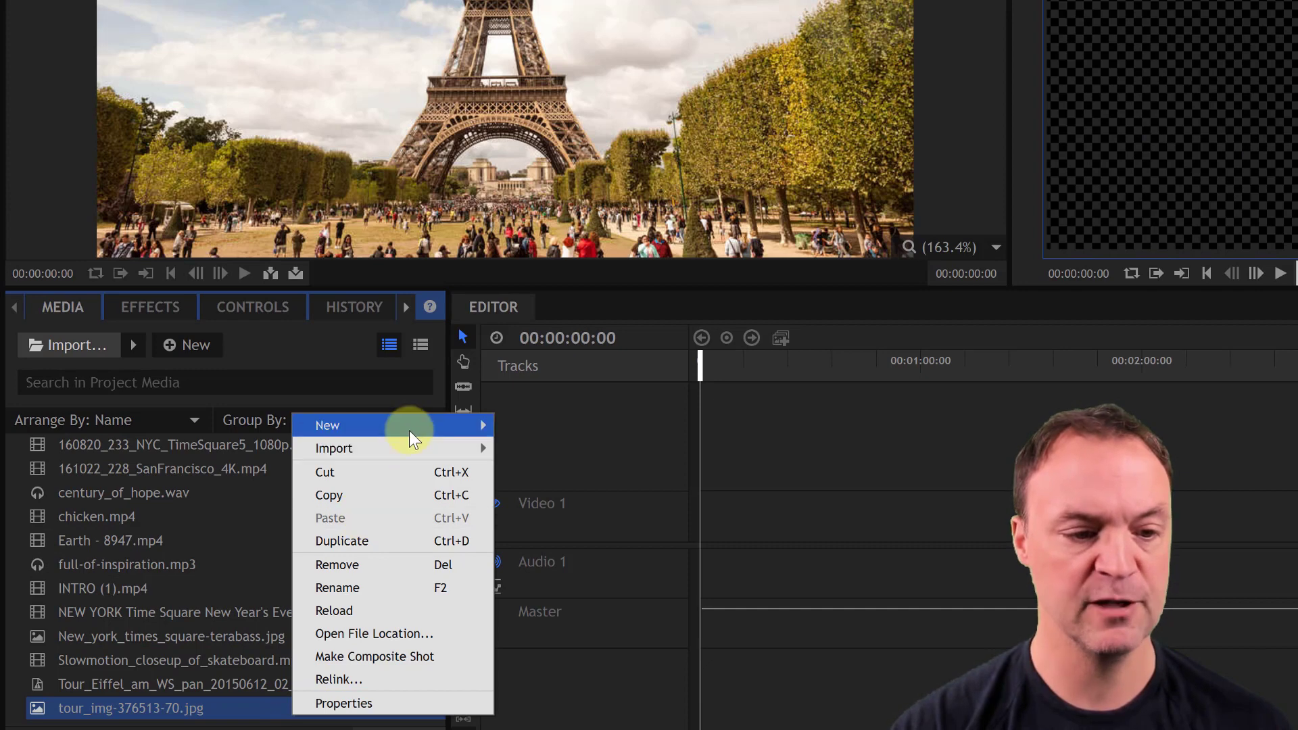
pyautogui.moveTo(407, 428)
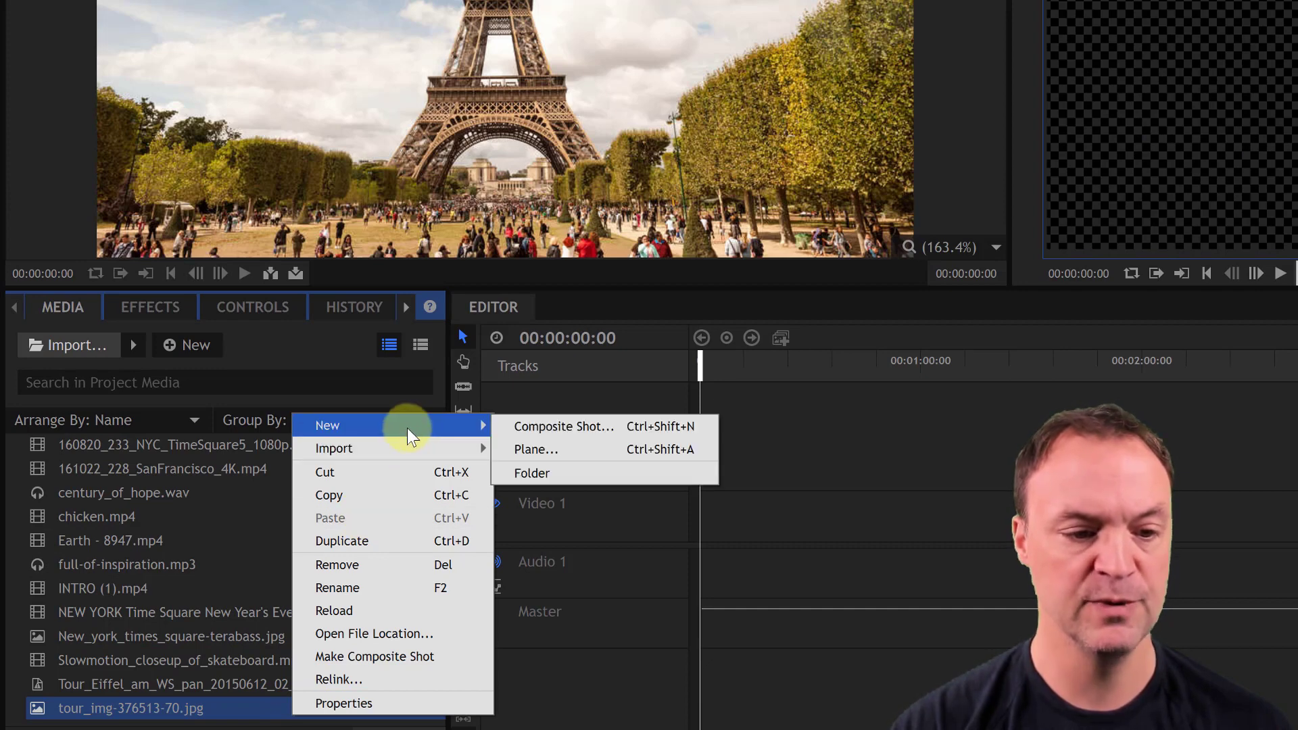
pyautogui.click(562, 470)
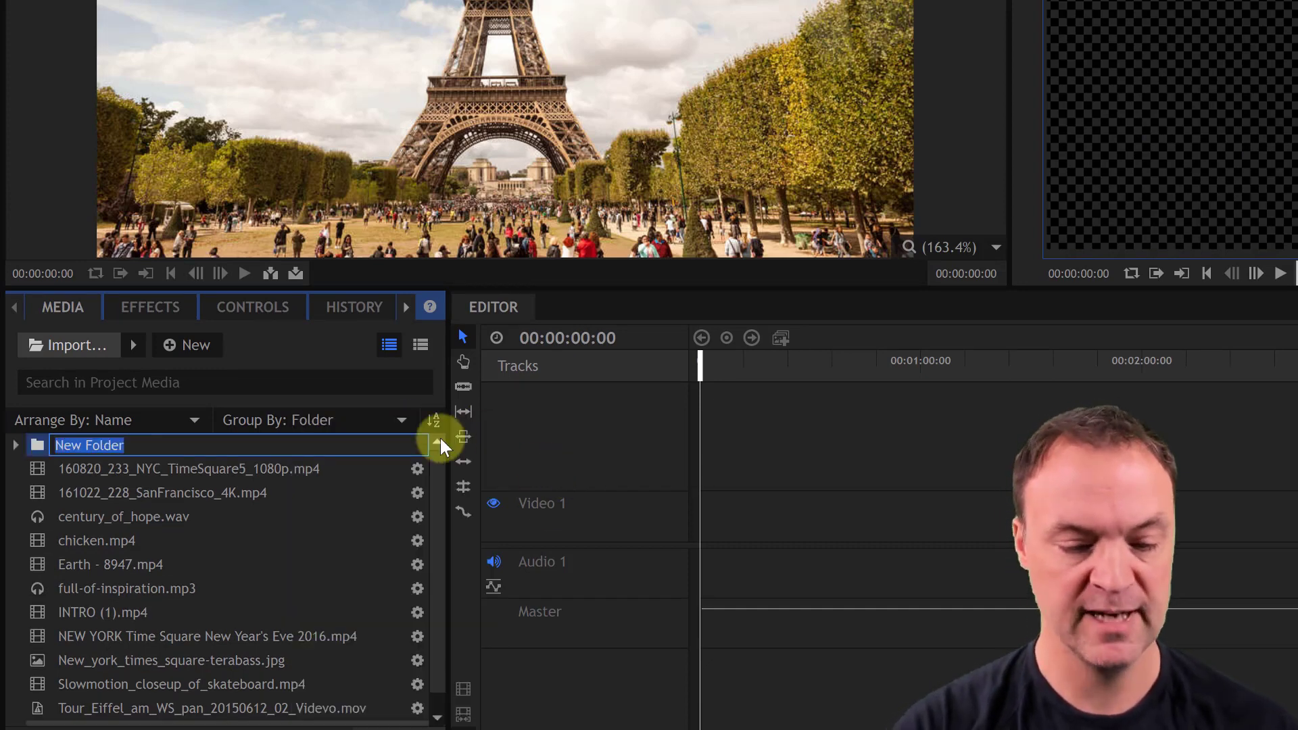
pyautogui.write('Audio')
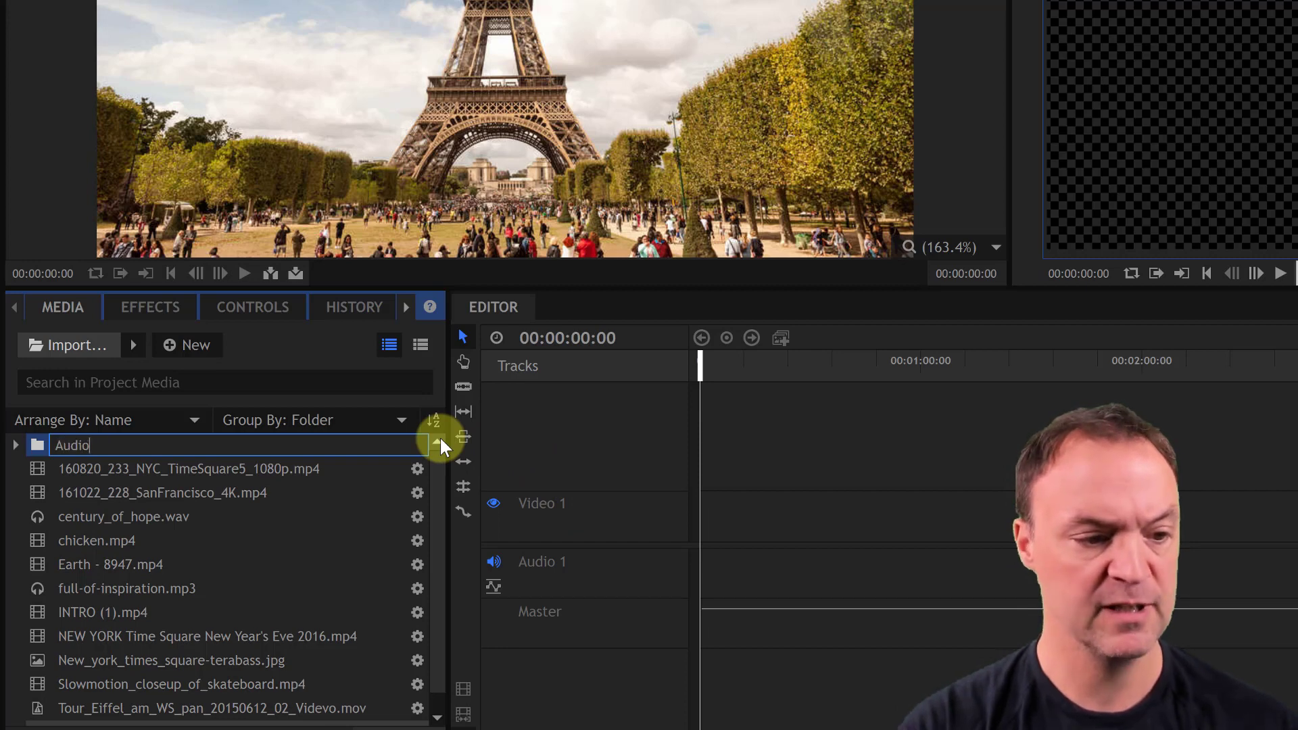
# Move century_of_hope.wav and full-of-inspiration.mp3 into the Audio folder.
pyautogui.click(60, 595)
pyautogui.click(98, 517)
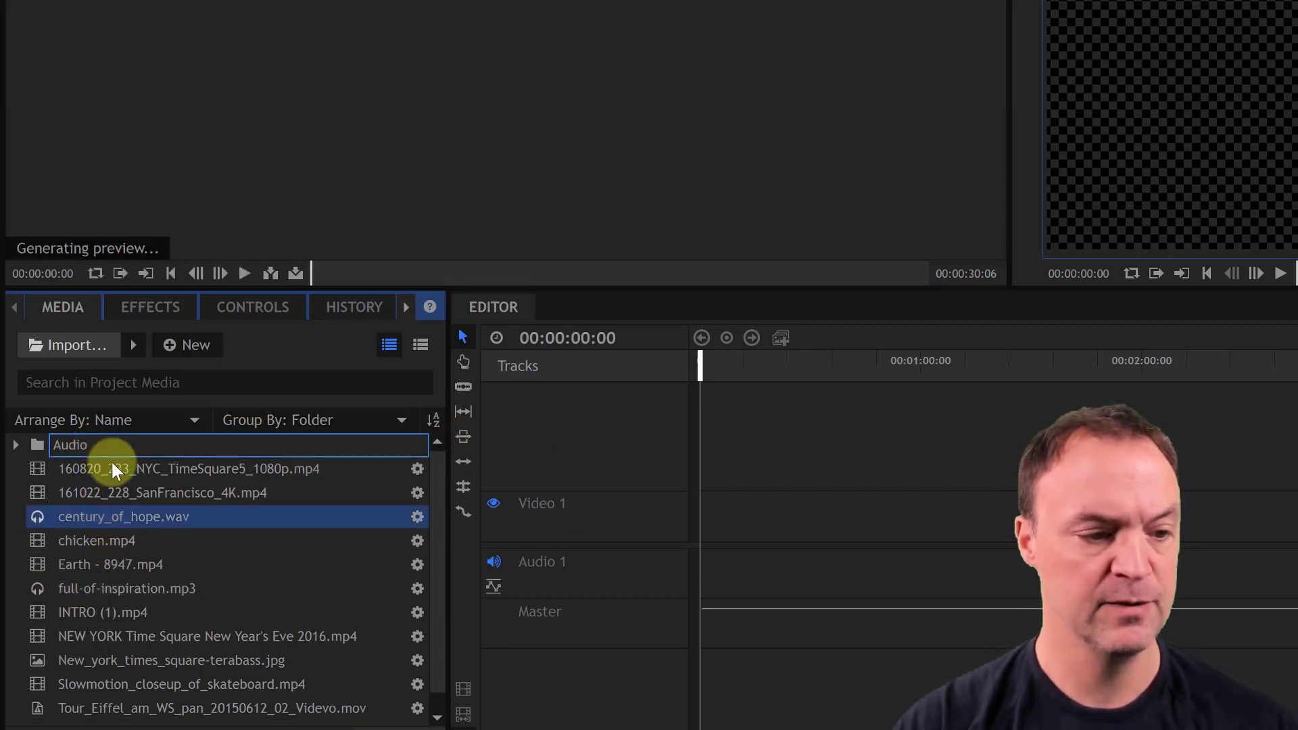
pyautogui.moveTo(111, 468); pyautogui.dragTo(108, 447)
pyautogui.moveTo(88, 588); pyautogui.dragTo(85, 448)
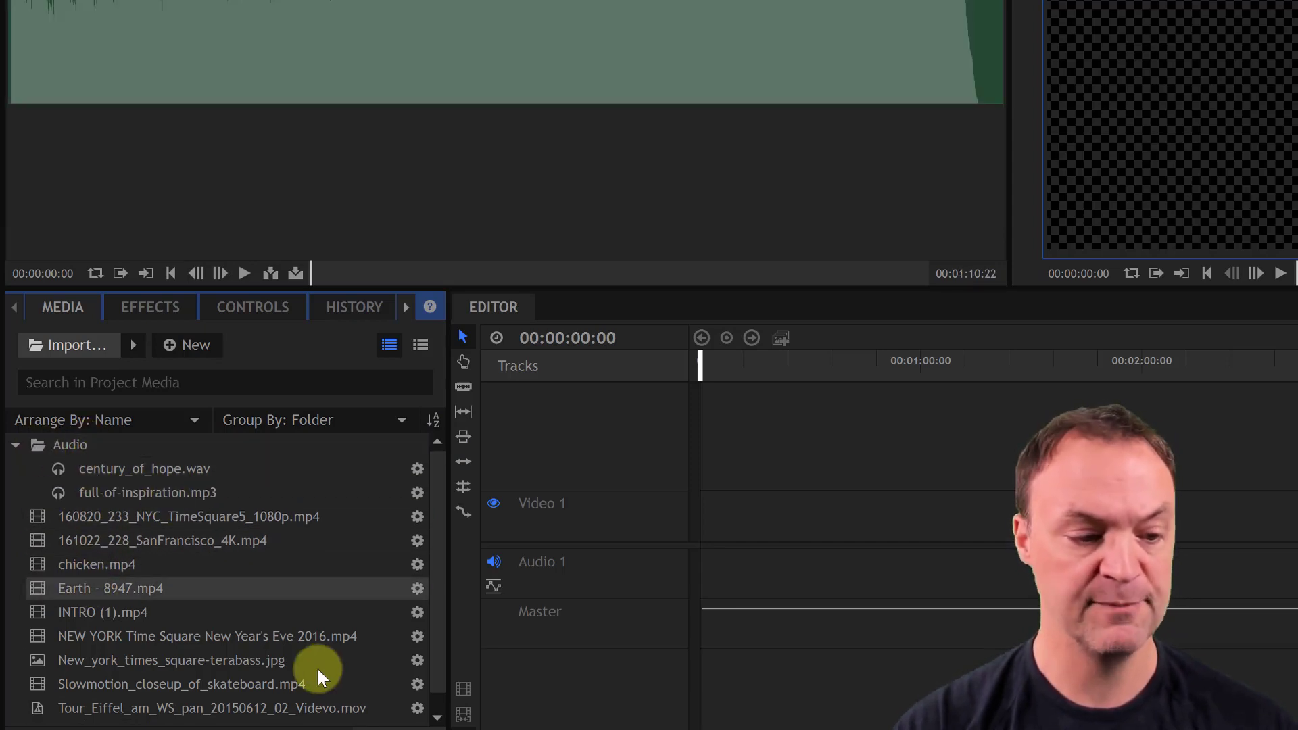
# Create another folder named Video in the project media.
pyautogui.rightClick(338, 590)
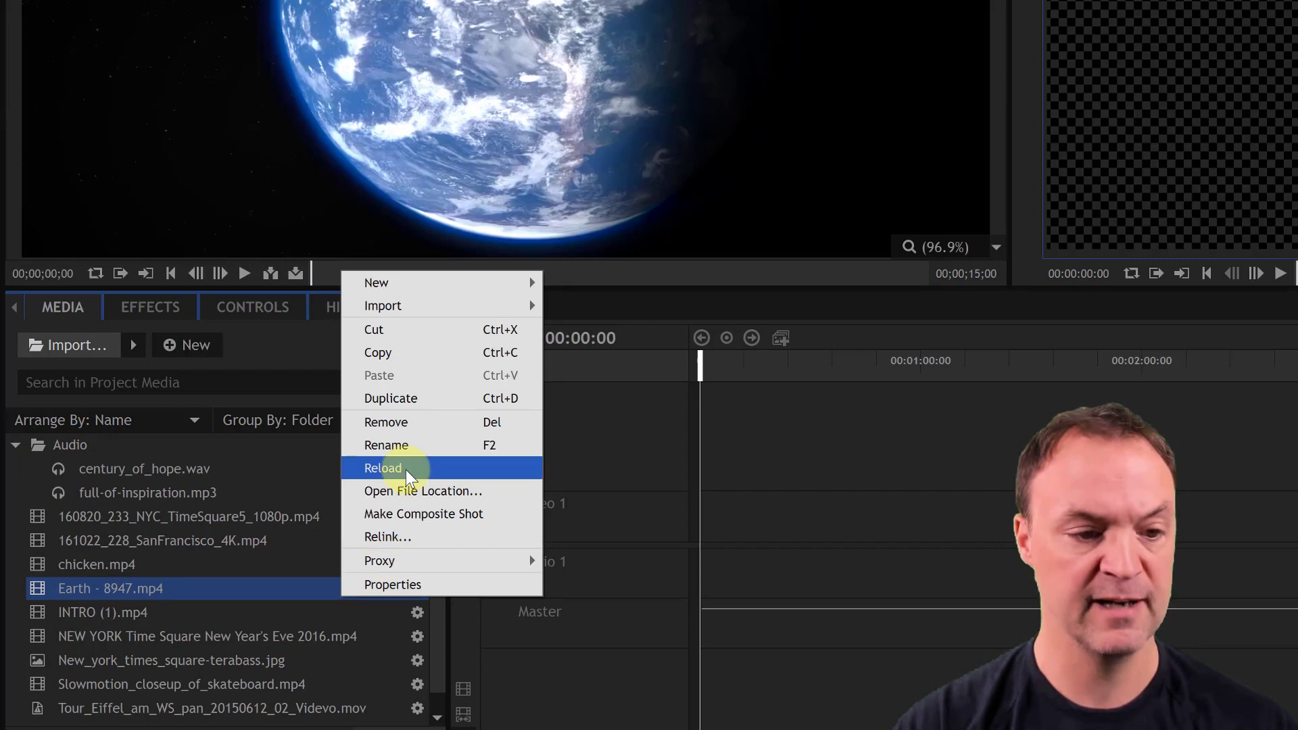
pyautogui.moveTo(527, 282)
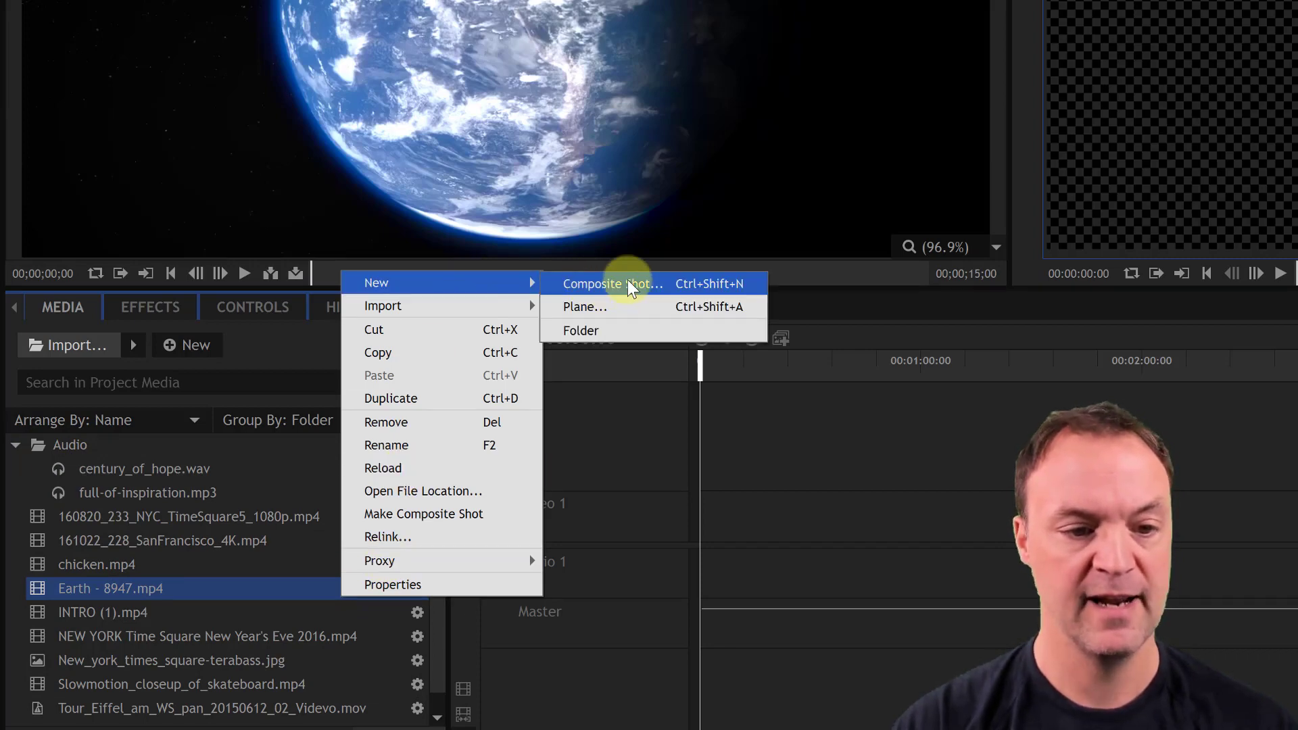
pyautogui.click(594, 329)
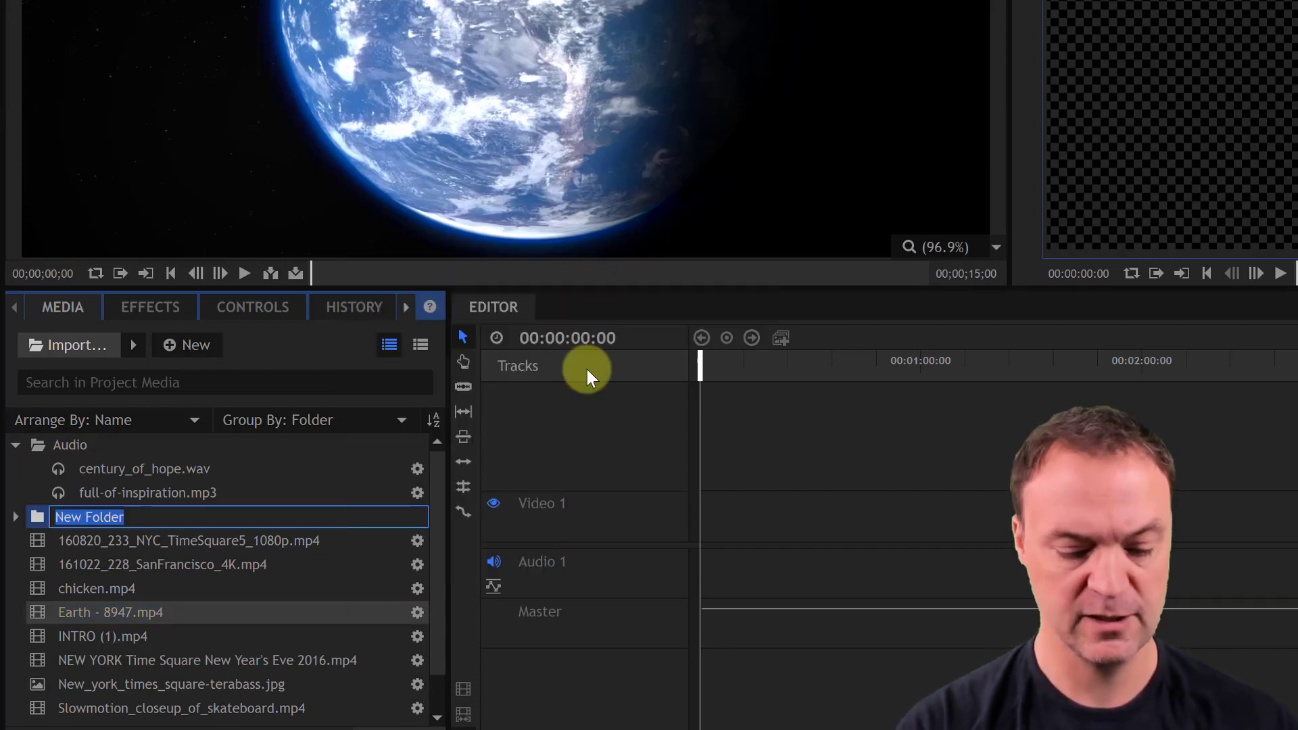
pyautogui.write('vid')
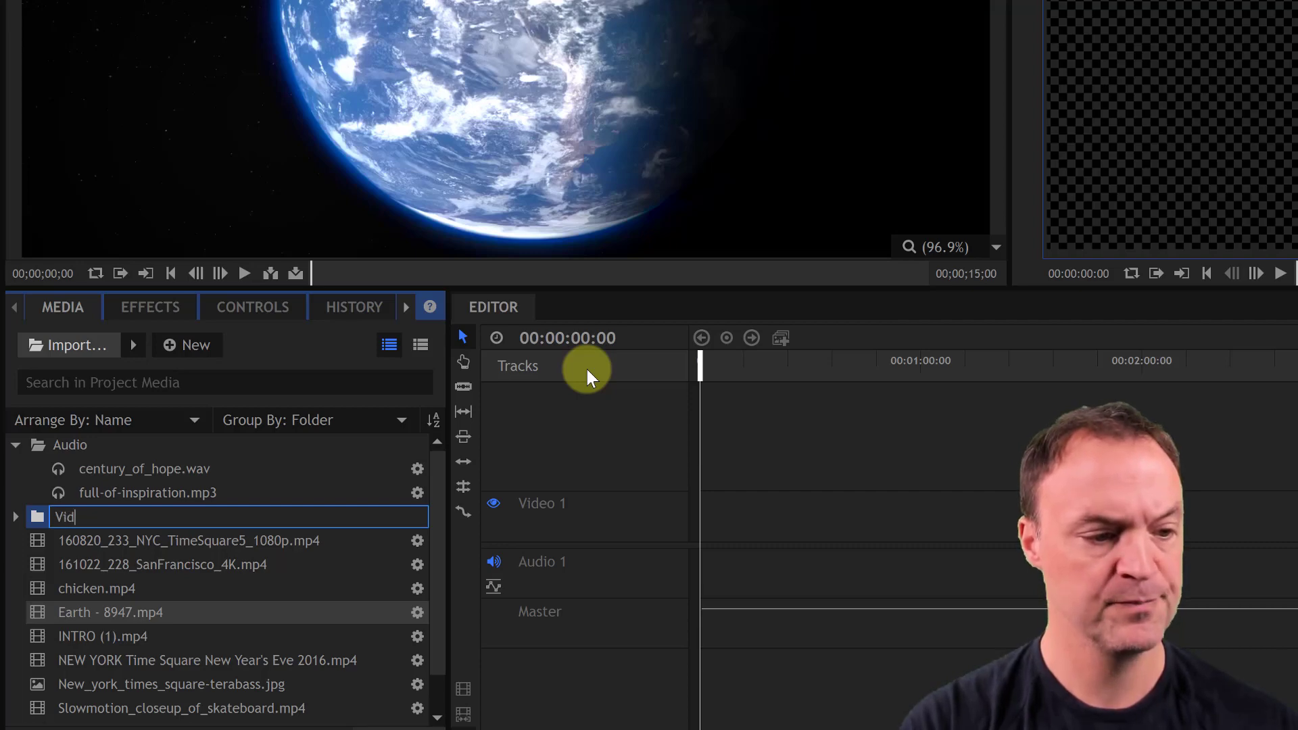
pyautogui.write('eo')
pyautogui.press('Return')
# Move the NYC TimeSquare5, SanFrancisco, chicken and Earth clips into the Video folder.
pyautogui.click(223, 562)
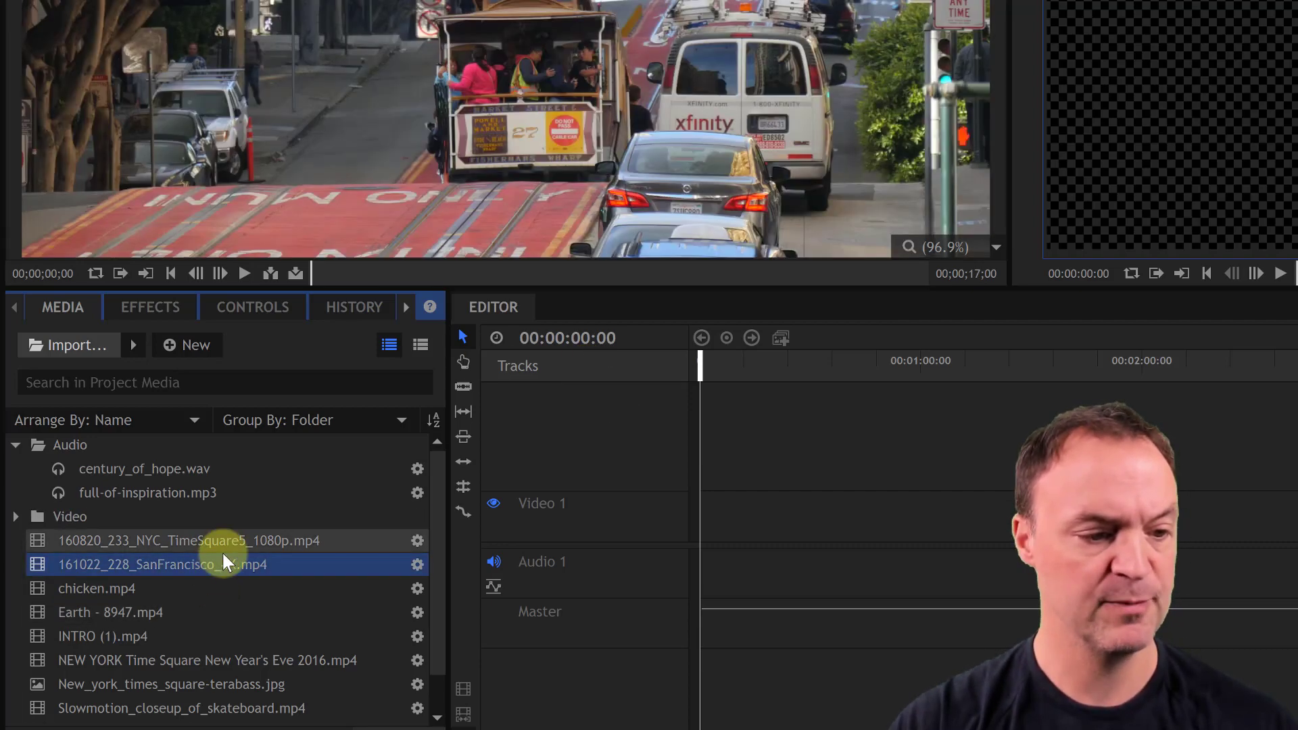
pyautogui.moveTo(177, 538); pyautogui.dragTo(68, 518)
pyautogui.moveTo(95, 590); pyautogui.dragTo(91, 534)
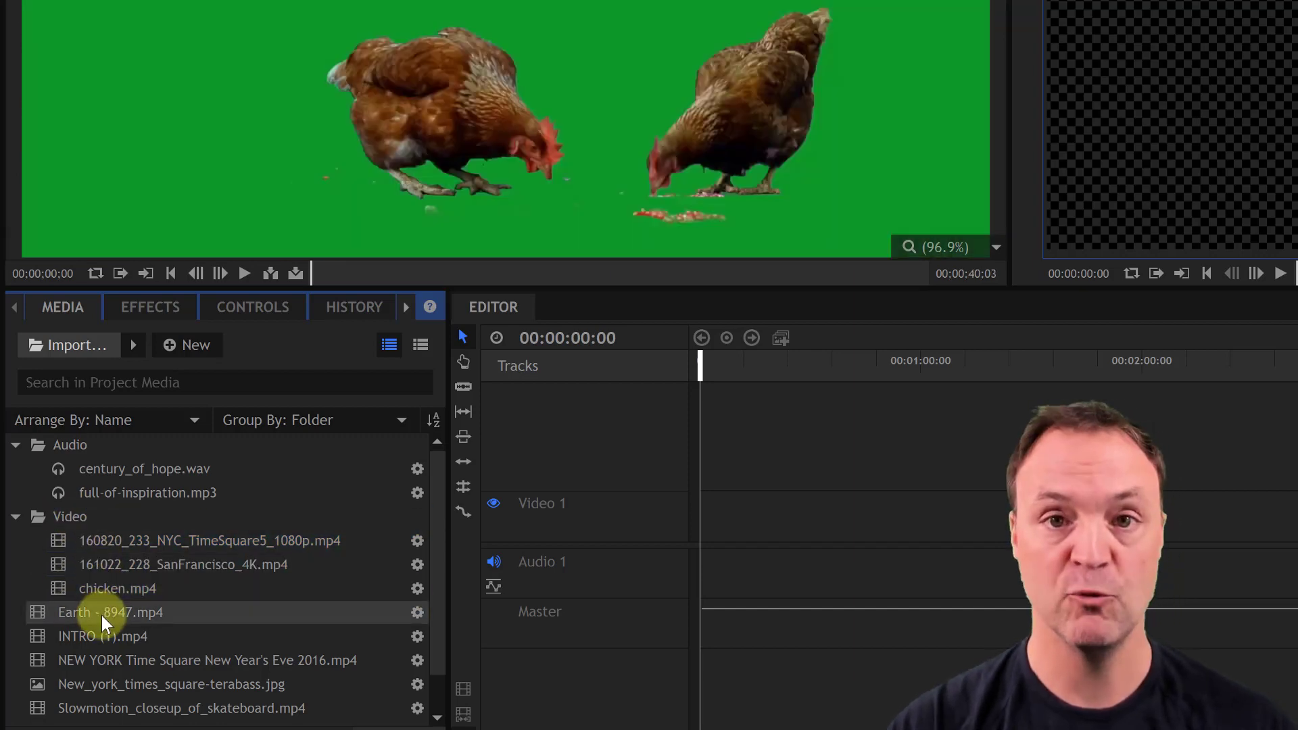
pyautogui.moveTo(103, 622); pyautogui.dragTo(69, 518)
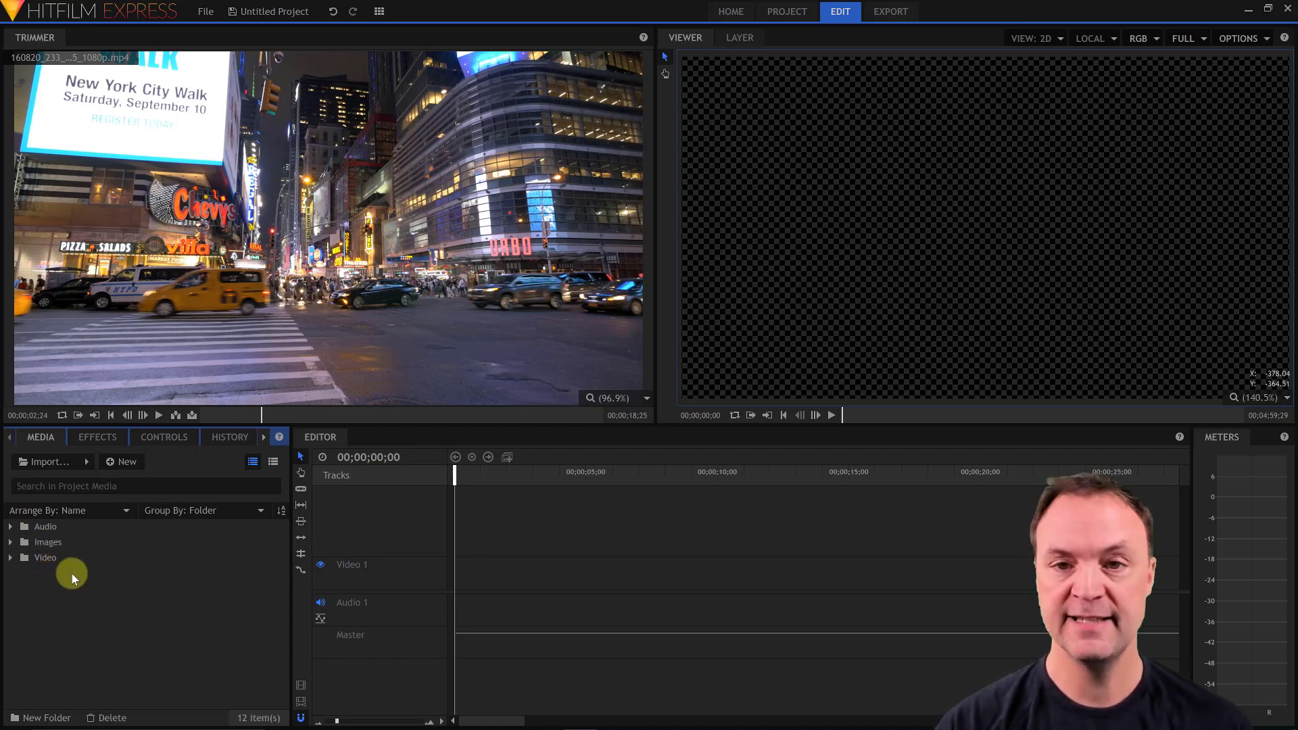
# Expand the Video folder and load 160820_233_NYC_TimeSquare5_1080p.mp4 into the Trimmer.
pyautogui.click(10, 558)
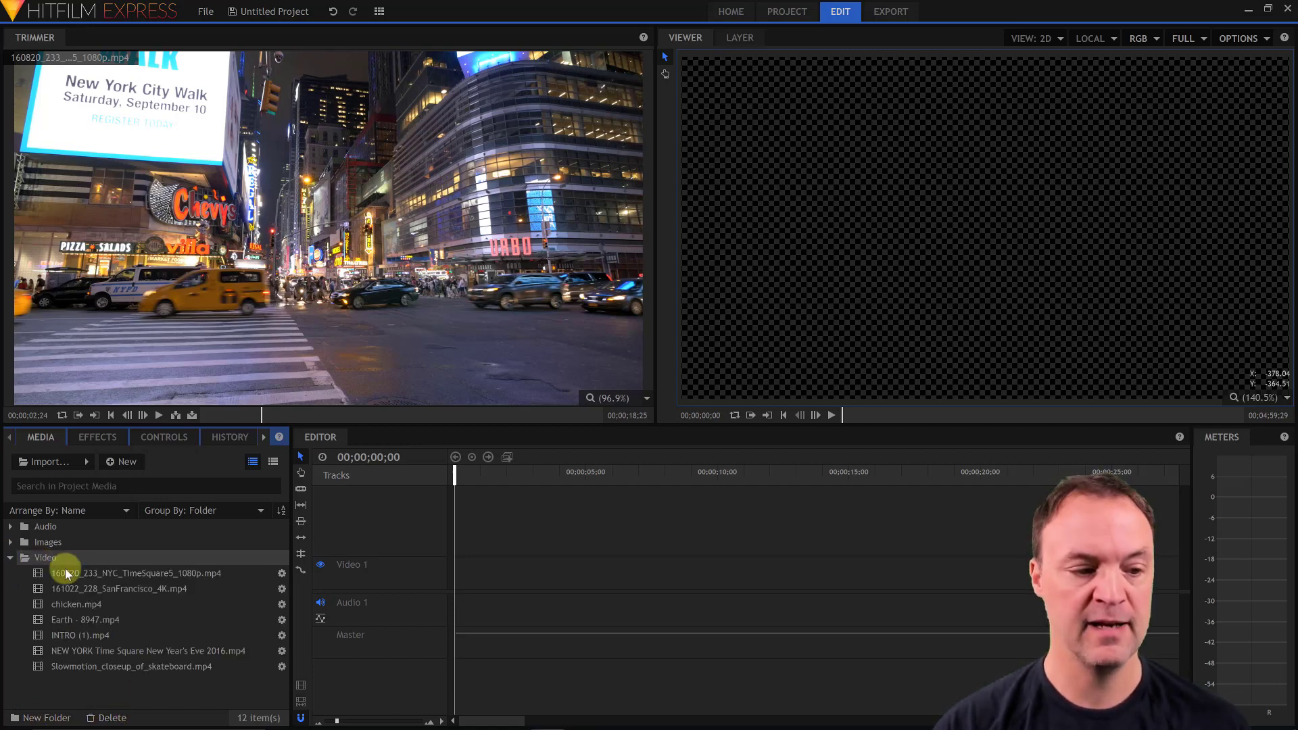
pyautogui.click(80, 588)
pyautogui.click(78, 605)
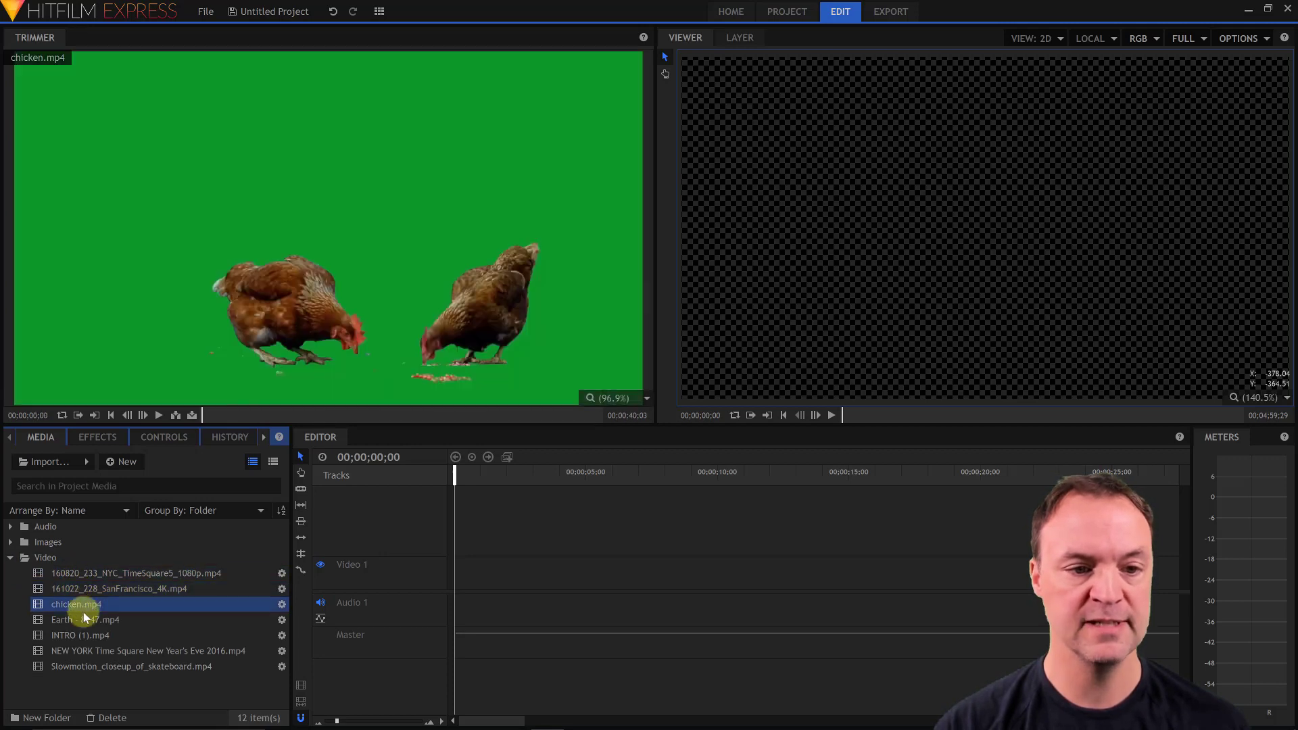
pyautogui.click(83, 650)
pyautogui.click(86, 606)
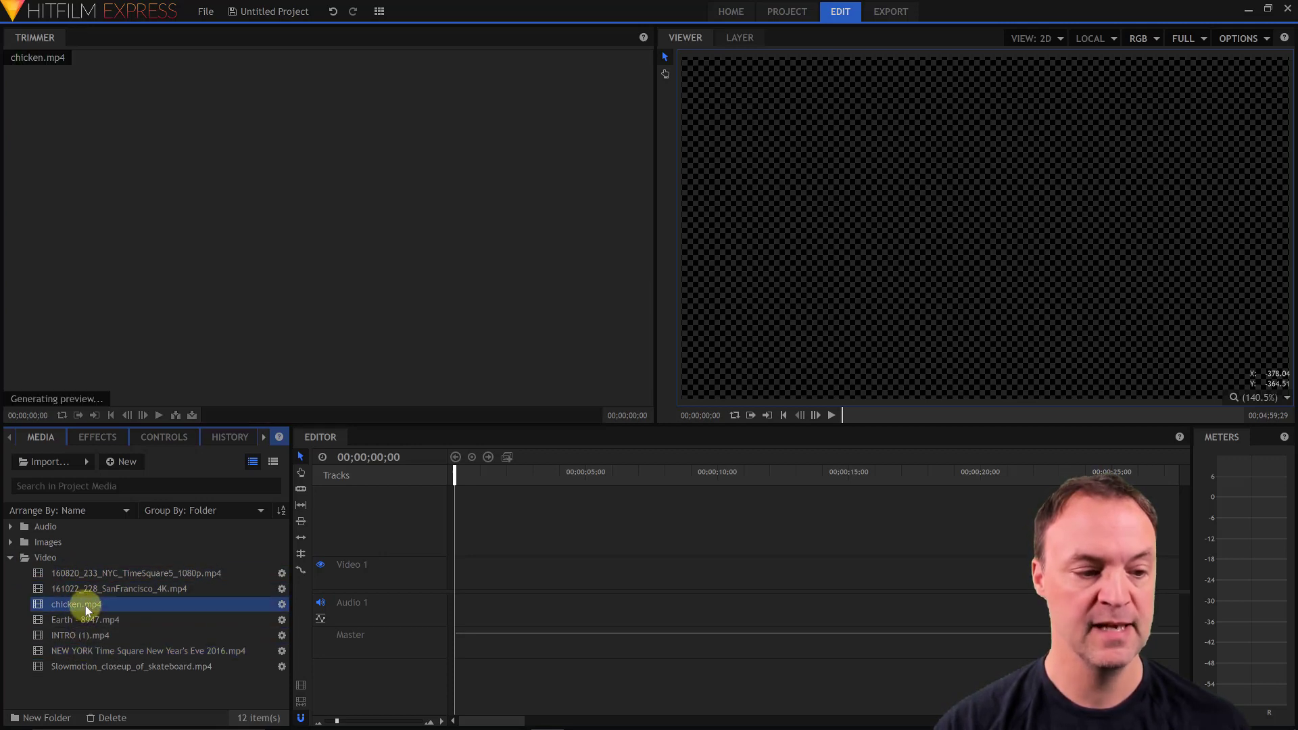
pyautogui.click(104, 574)
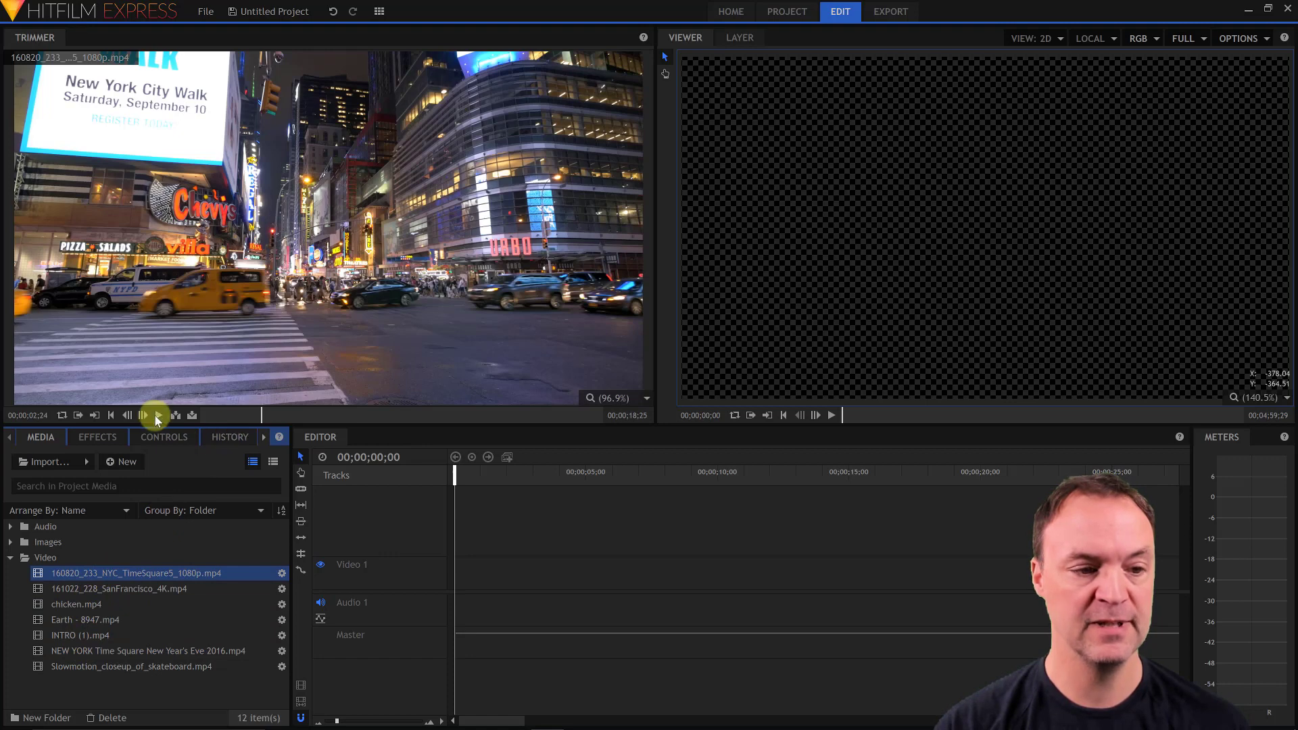
# Preview a few seconds of the NYC TimeSquare5 clip in the Trimmer and pause it.
pyautogui.click(158, 416)
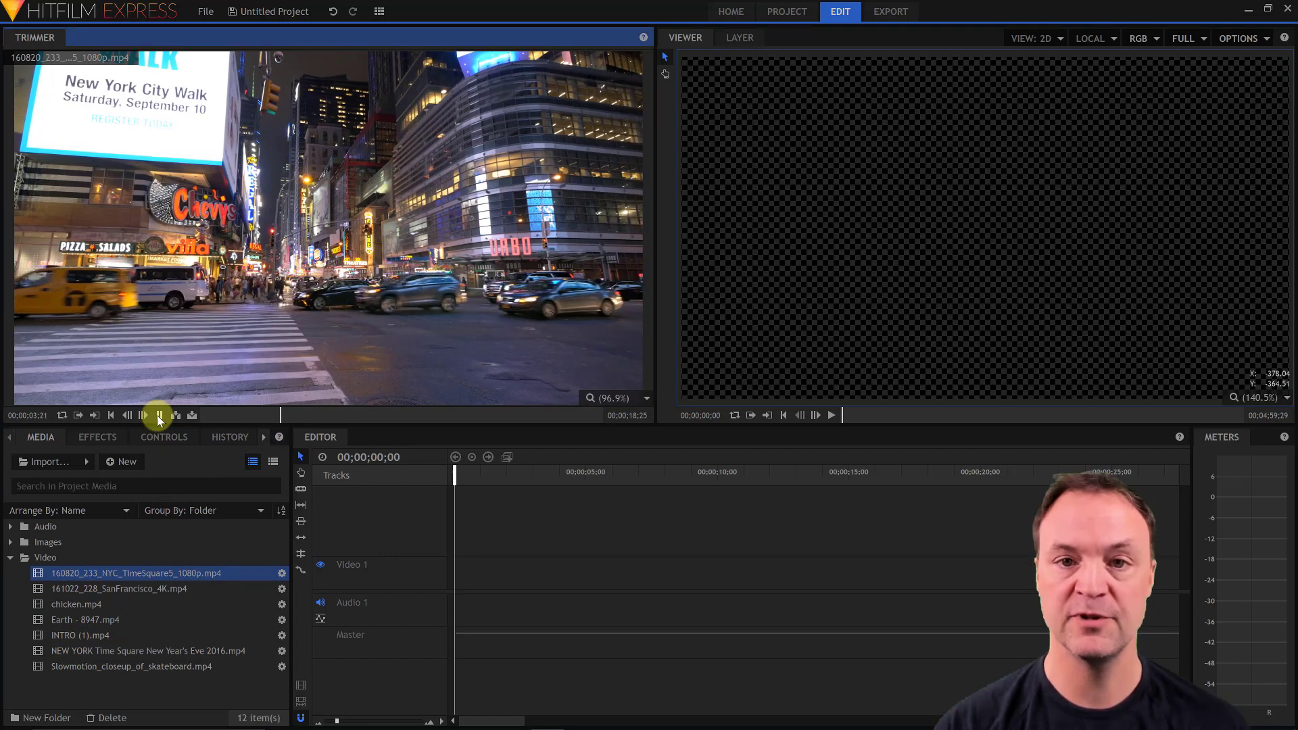
pyautogui.click(159, 415)
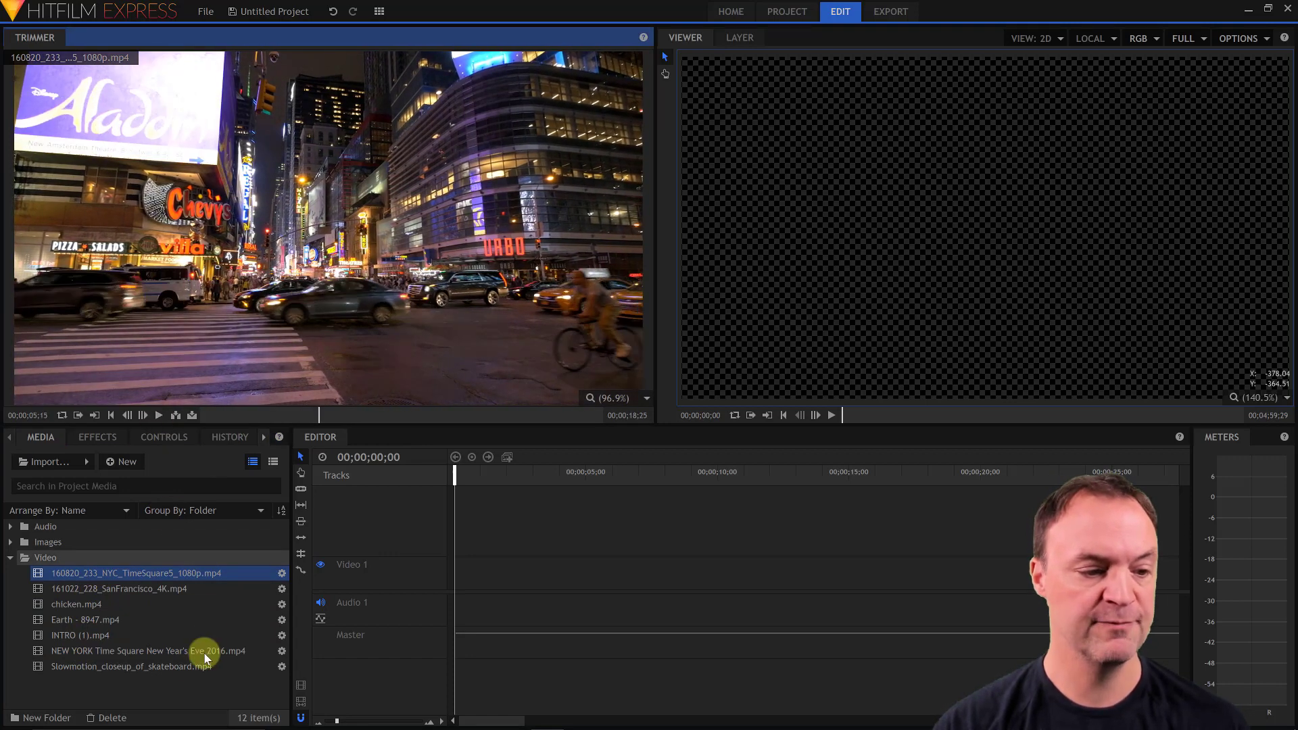
# Load Earth - 8947.mp4 into the Trimmer, play through its opening, and set the in point at 00;00;04;06.
pyautogui.click(103, 622)
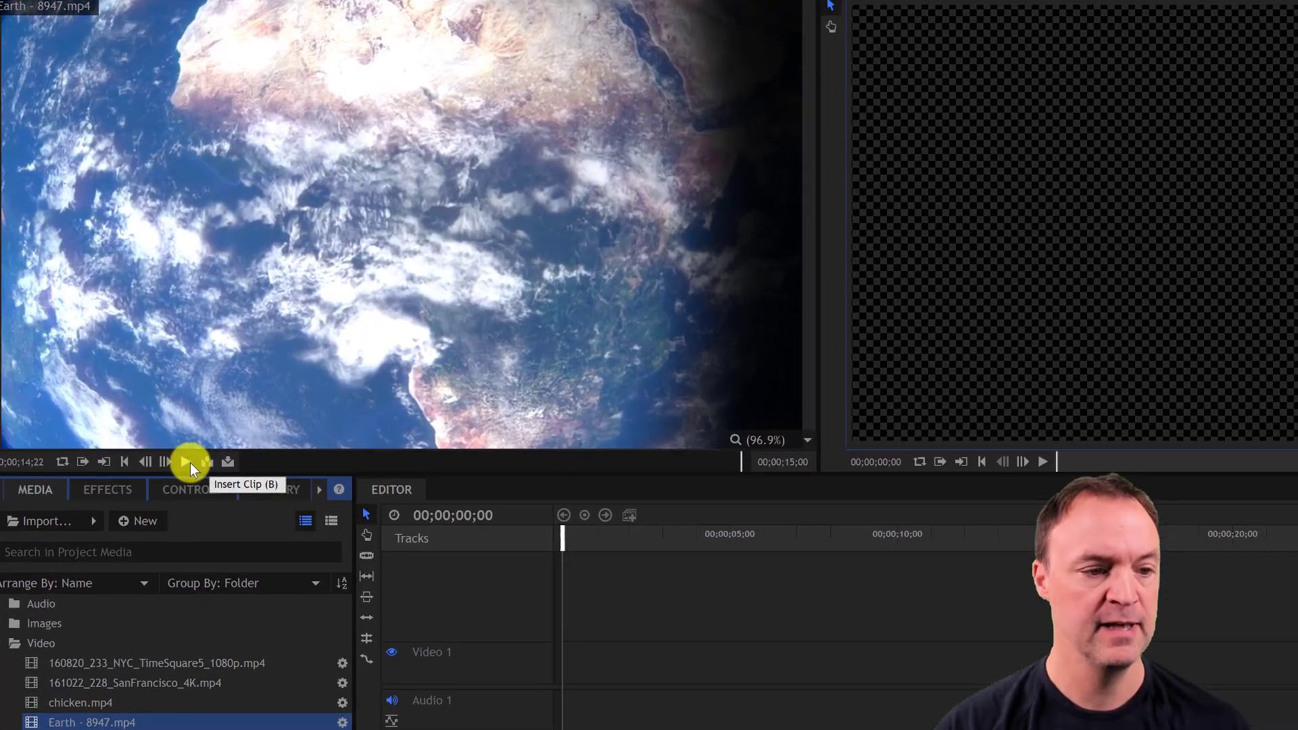
pyautogui.click(158, 415)
pyautogui.click(190, 469)
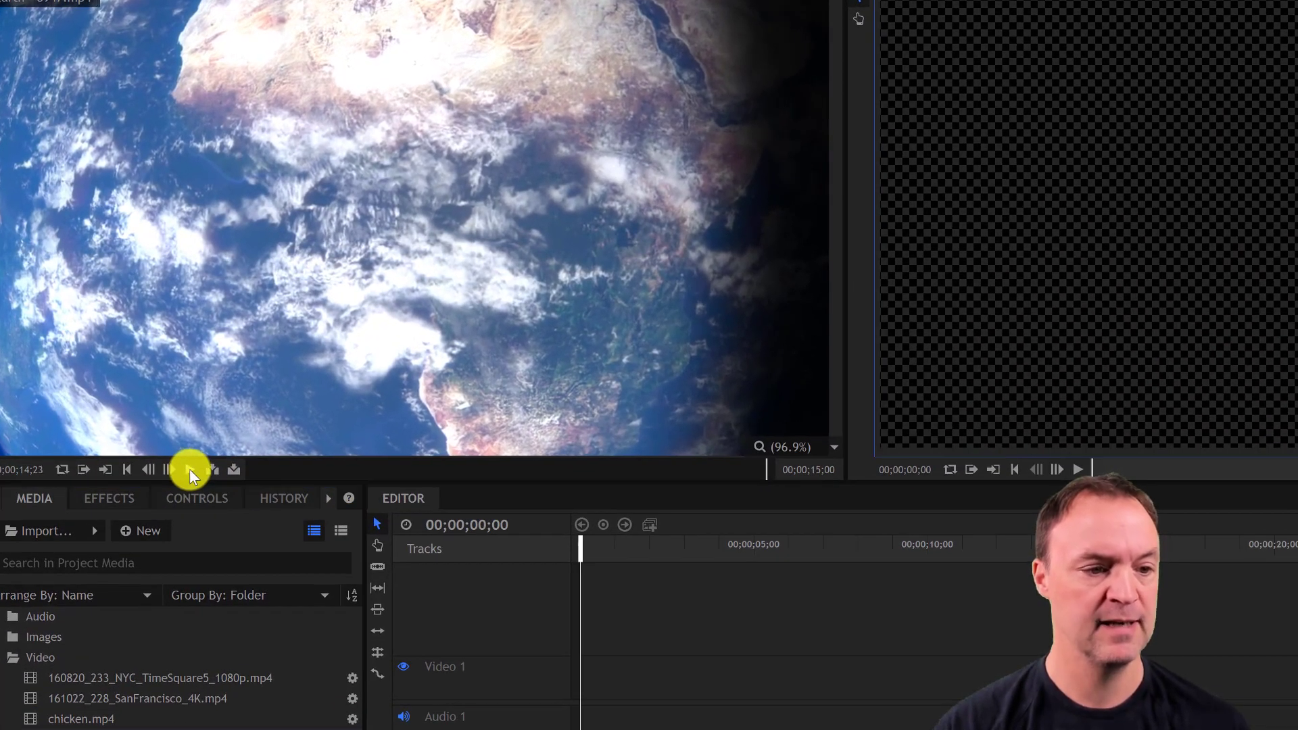
pyautogui.click(286, 468)
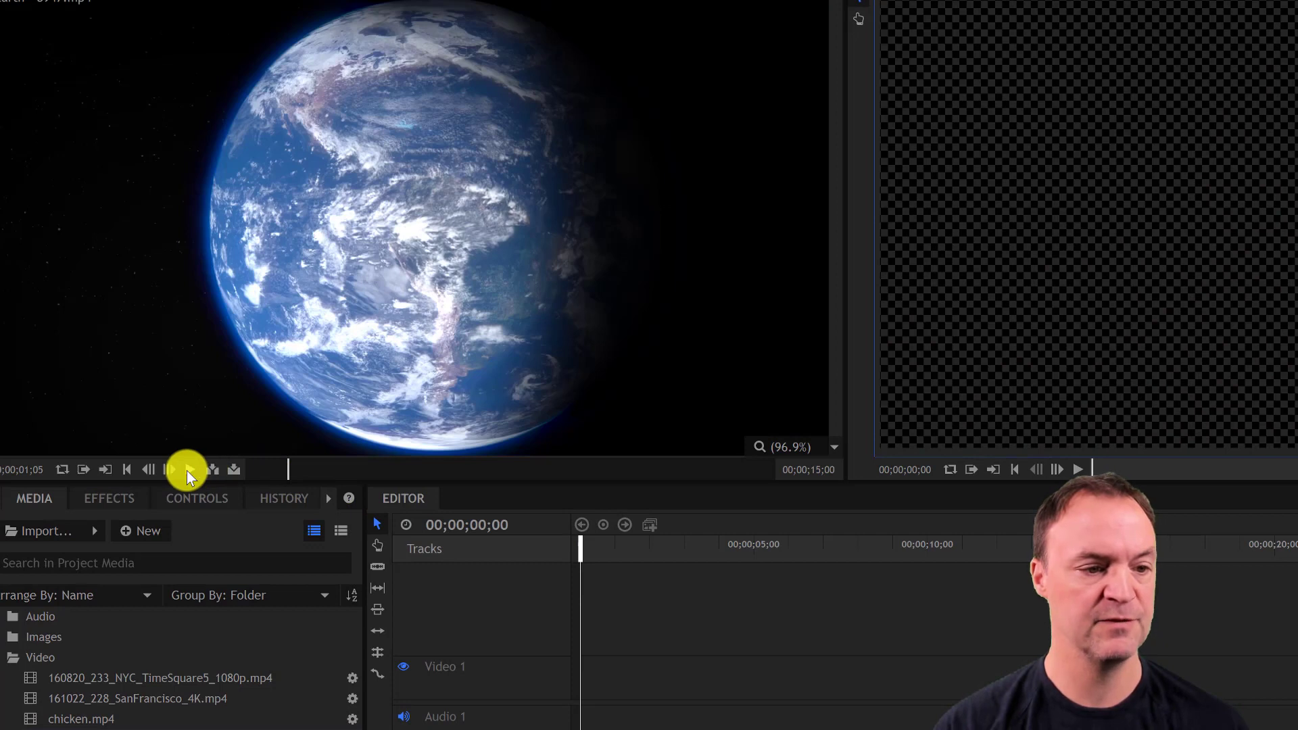
pyautogui.click(188, 471)
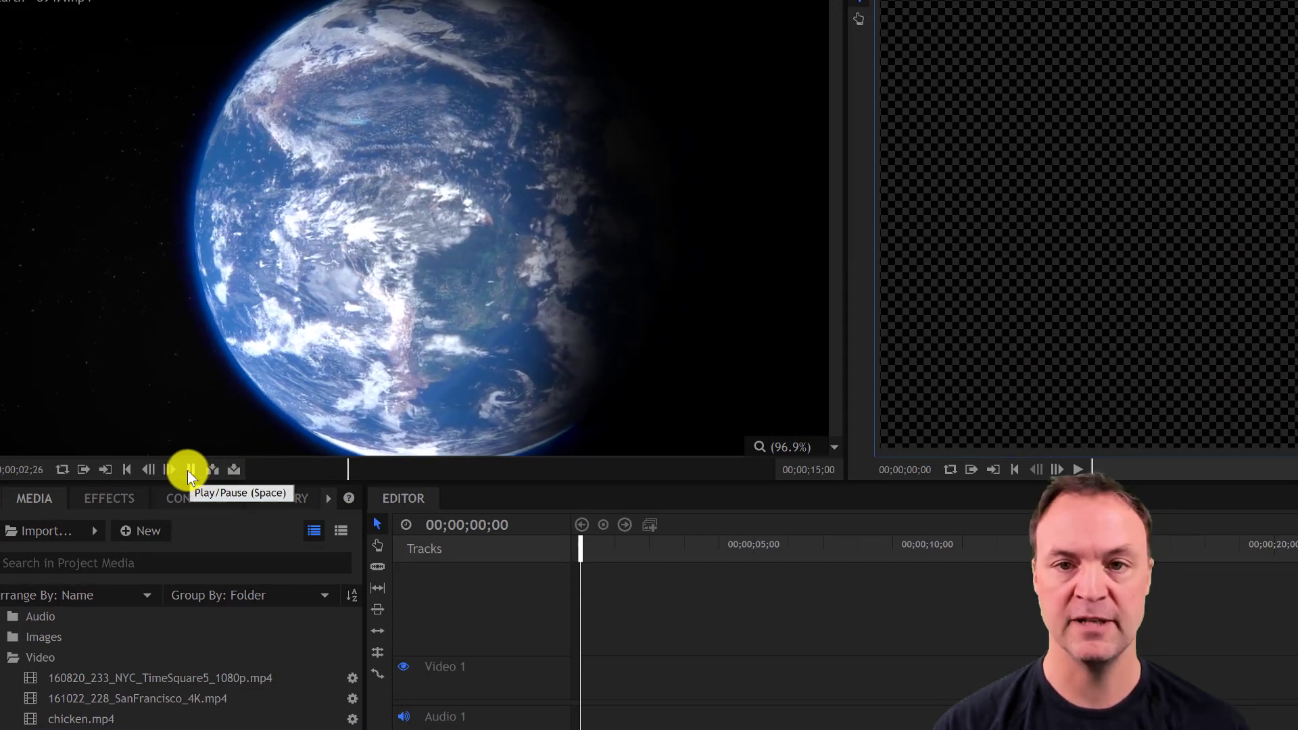
pyautogui.click(191, 469)
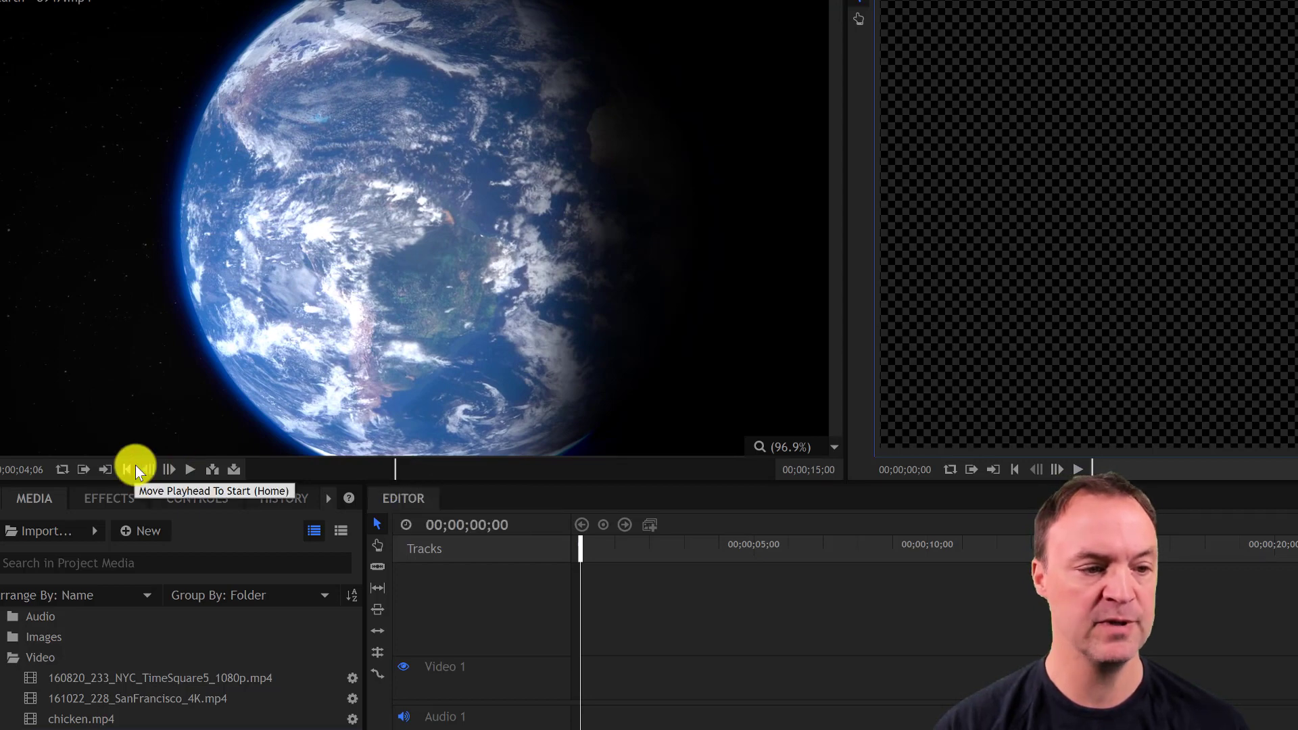
pyautogui.click(83, 466)
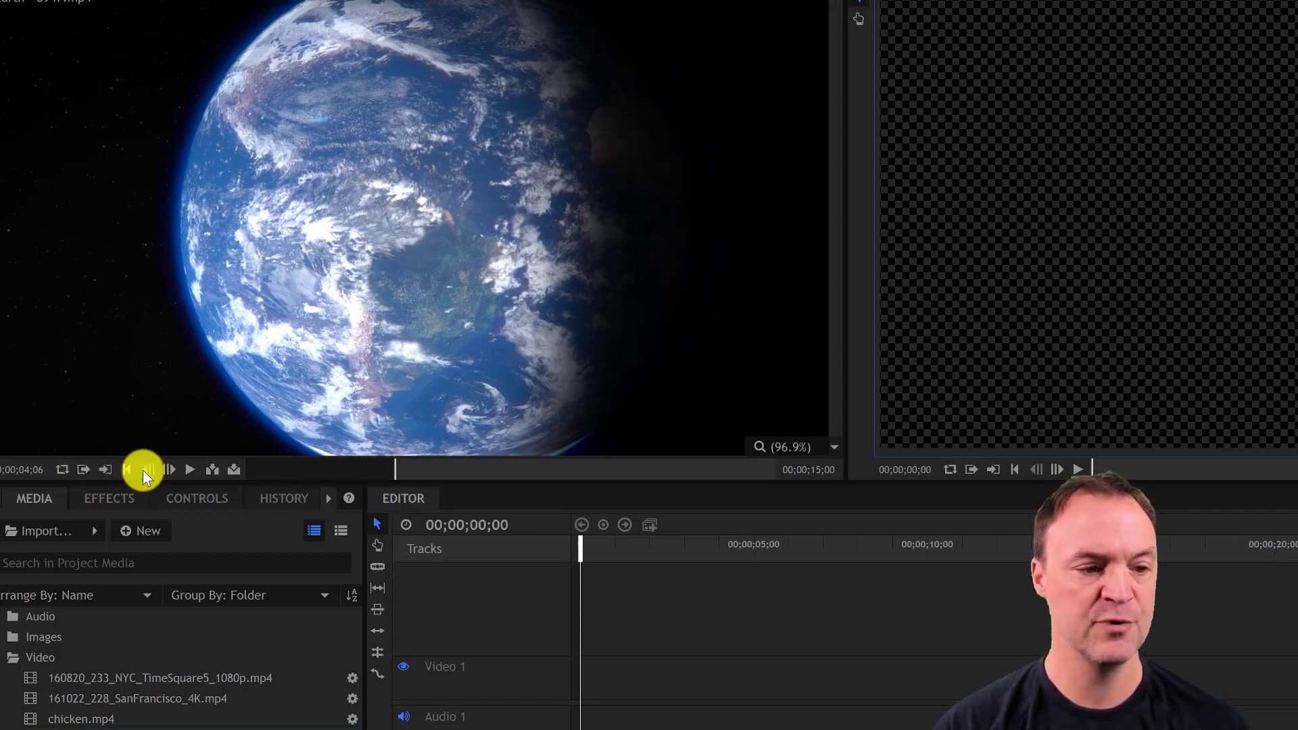
# Play the Earth clip onward in the Trimmer and set its out point at 00;00;08;27.
pyautogui.click(188, 472)
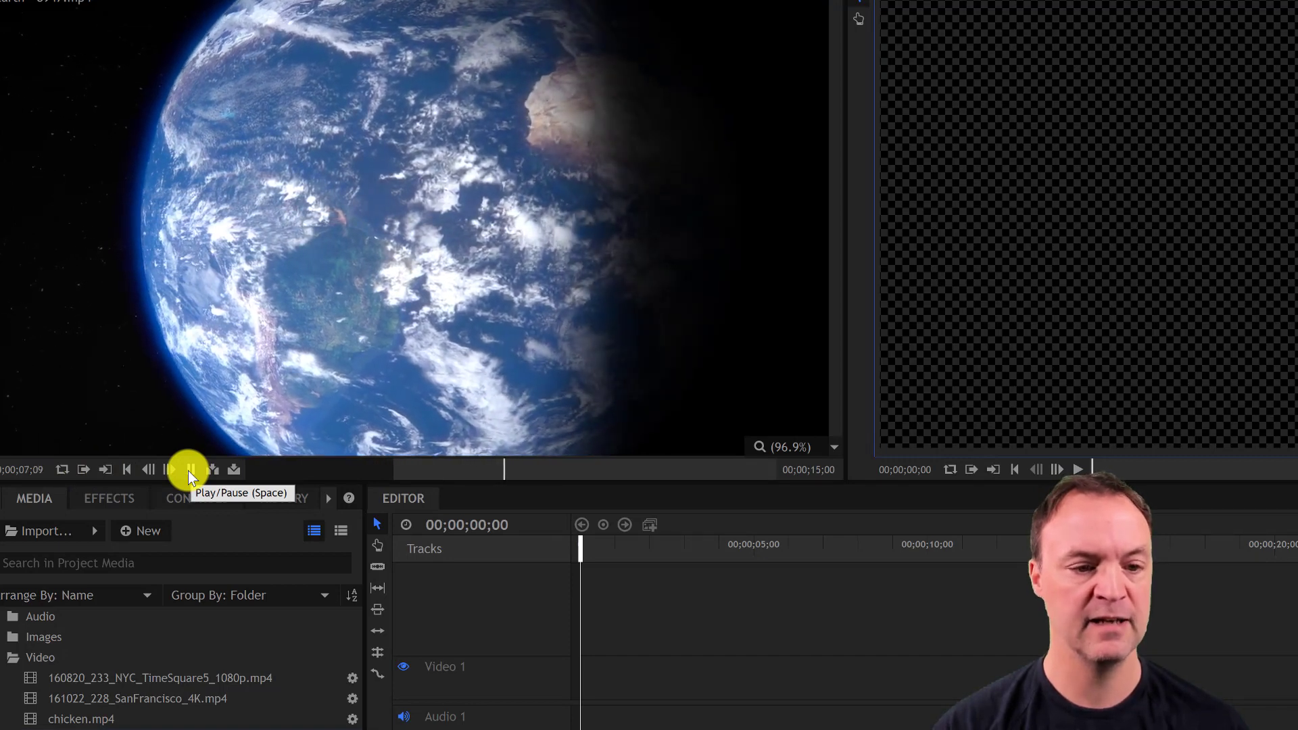
pyautogui.click(188, 469)
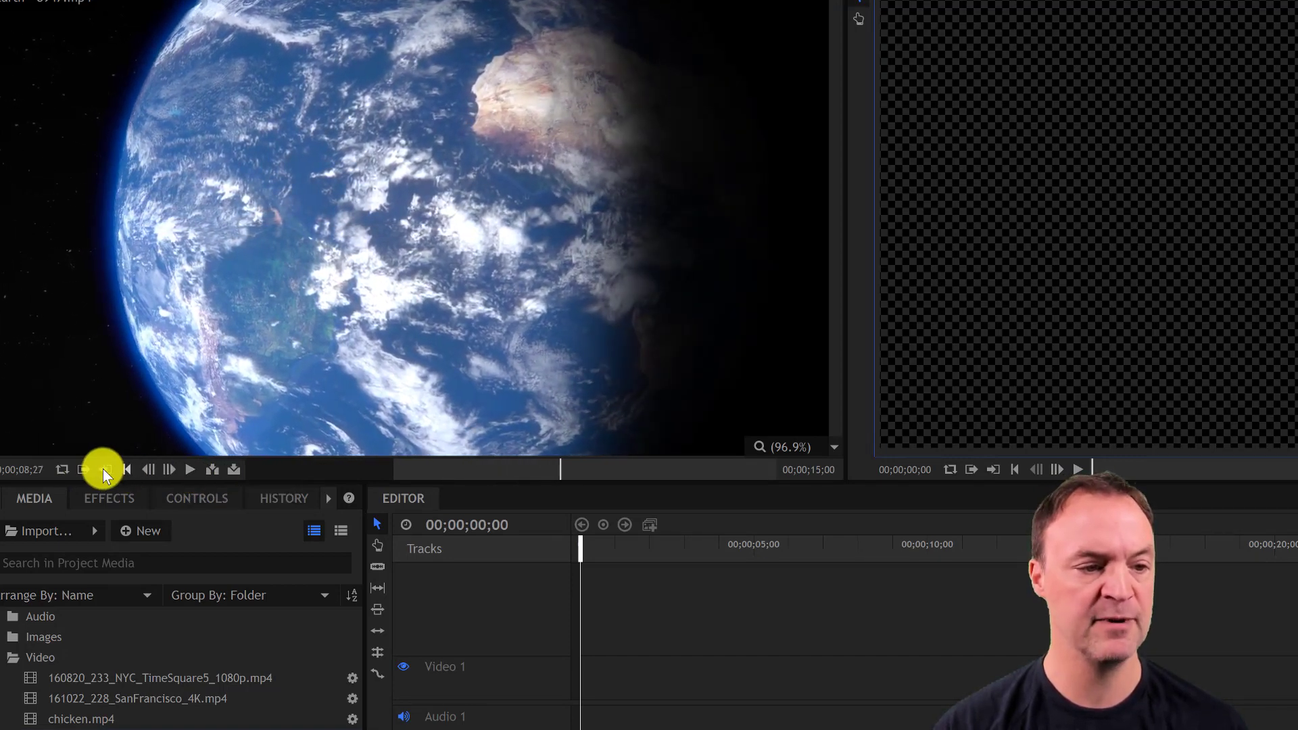
pyautogui.click(105, 469)
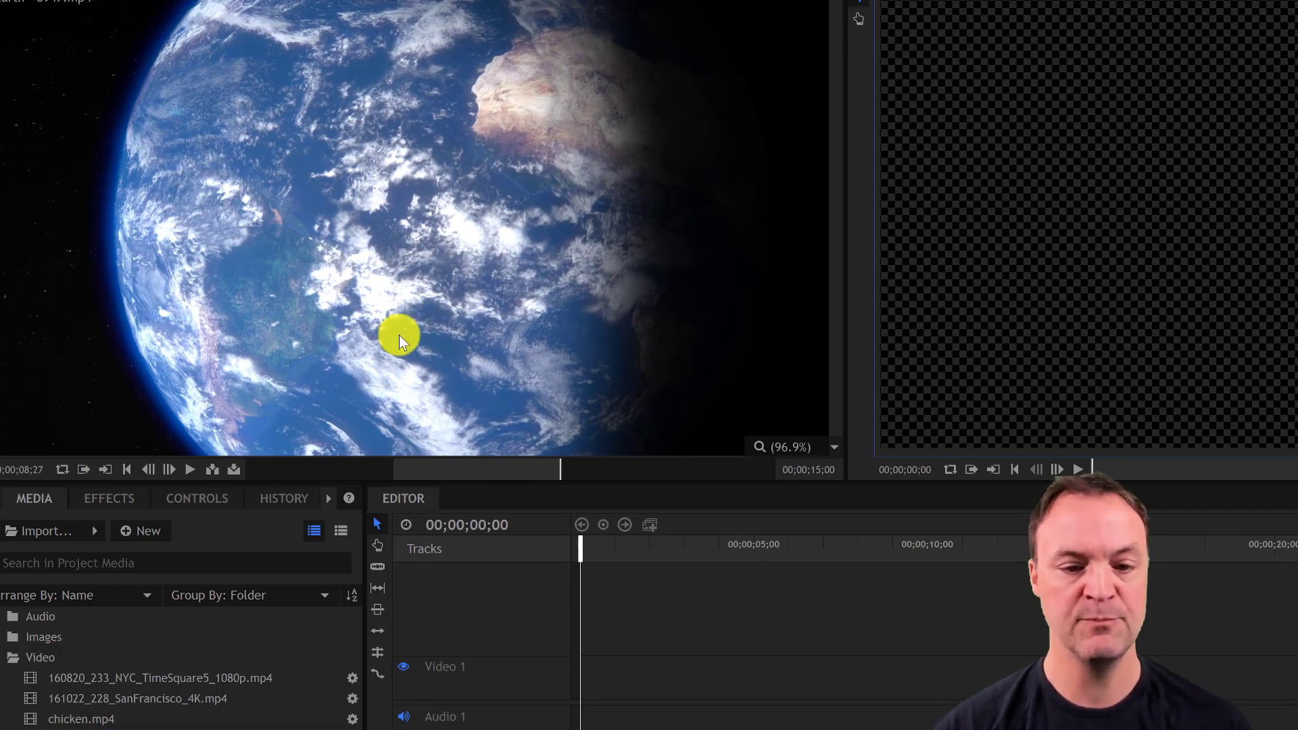
# Insert the trimmed Earth clip into the timeline, matching the Editor Sequence settings to it, and scrub the playhead back to 00;00;01;03.
pyautogui.click(213, 469)
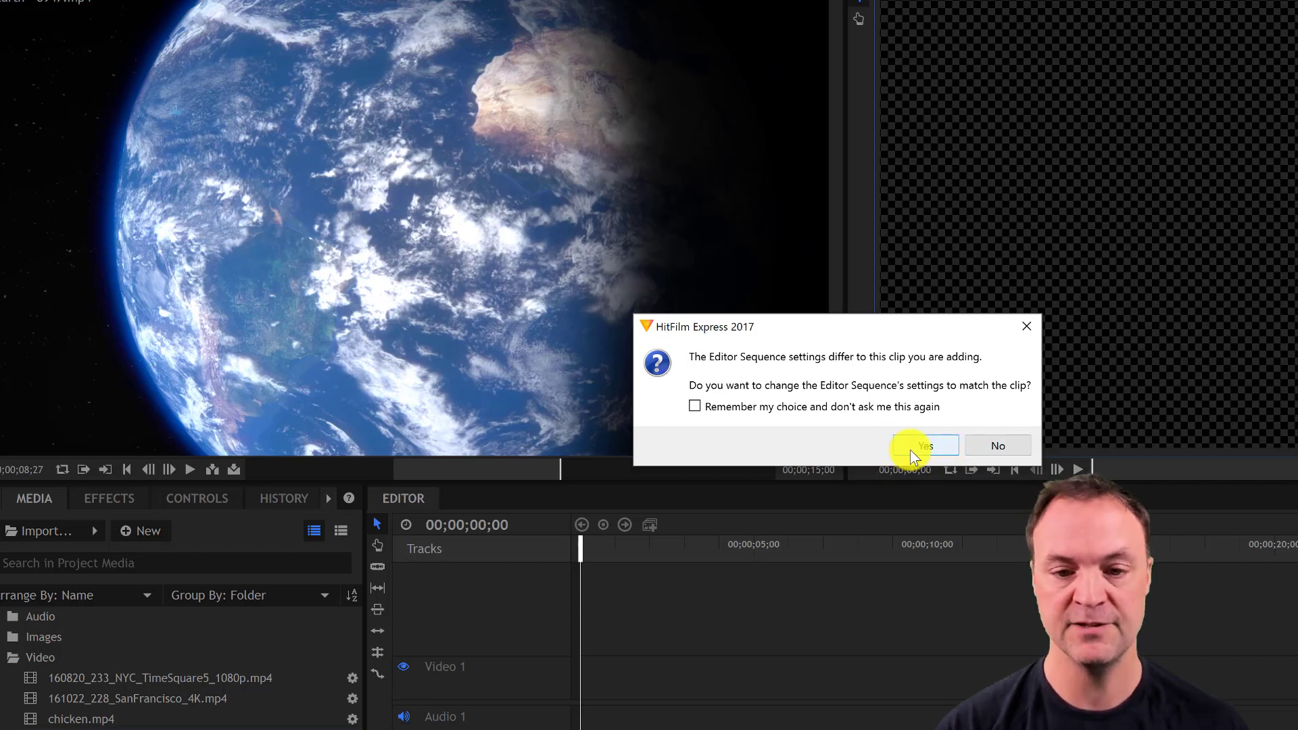
pyautogui.click(904, 430)
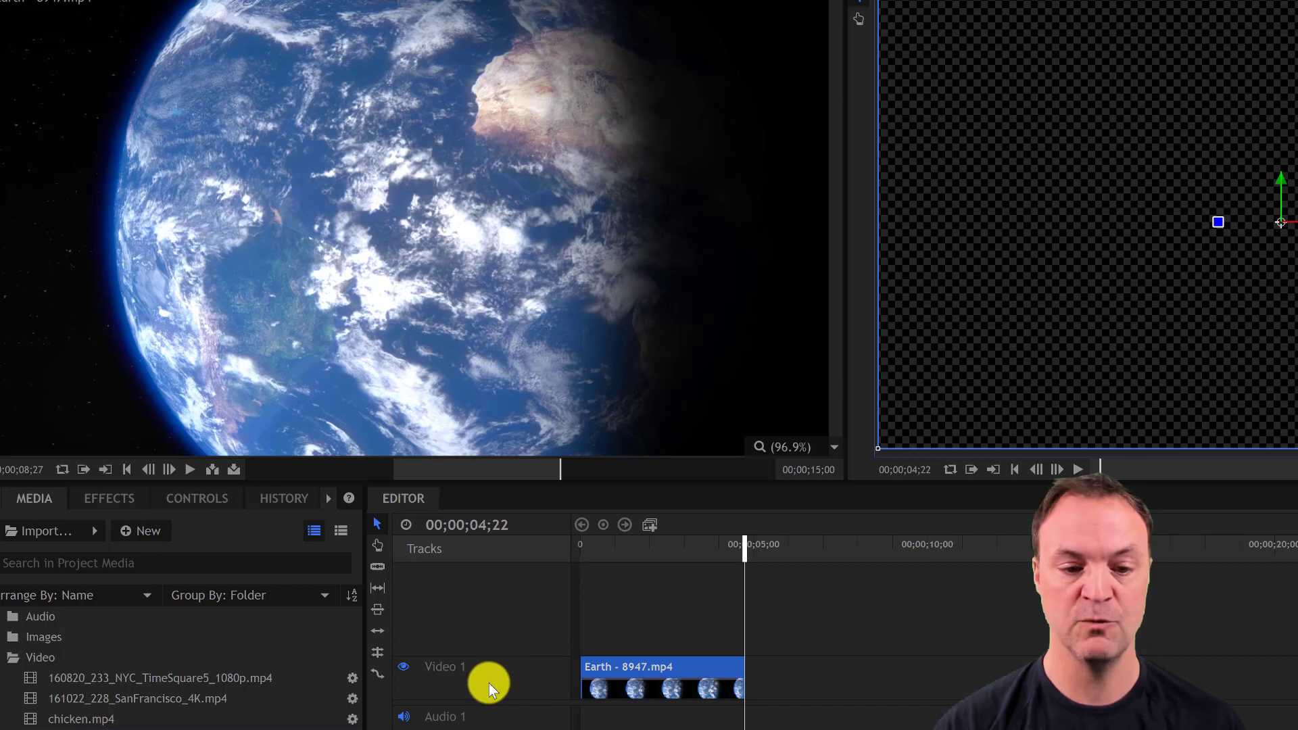
pyautogui.moveTo(748, 546); pyautogui.dragTo(619, 555)
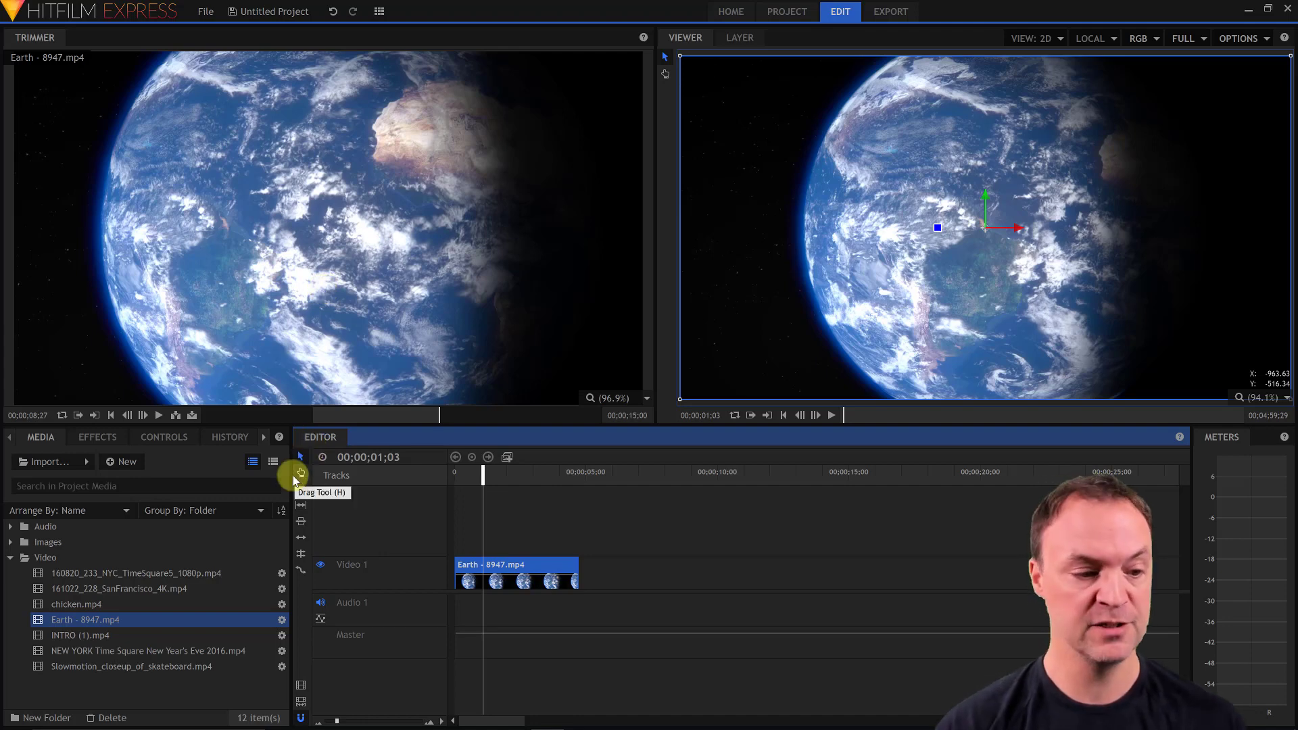
# Reload Earth - 8947.mp4 in the Trimmer and place a second trimmed copy on Video 1, leaving a gap after the first.
pyautogui.click(108, 635)
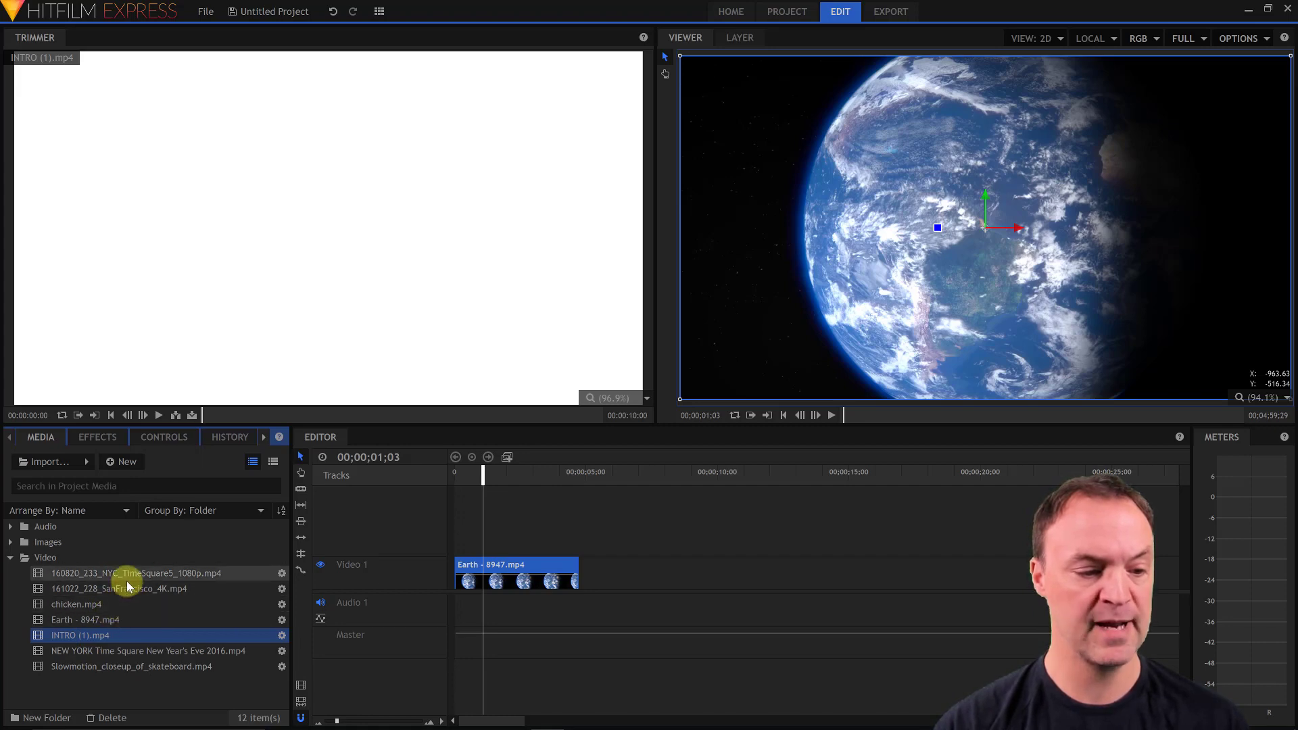
pyautogui.click(120, 643)
pyautogui.click(111, 617)
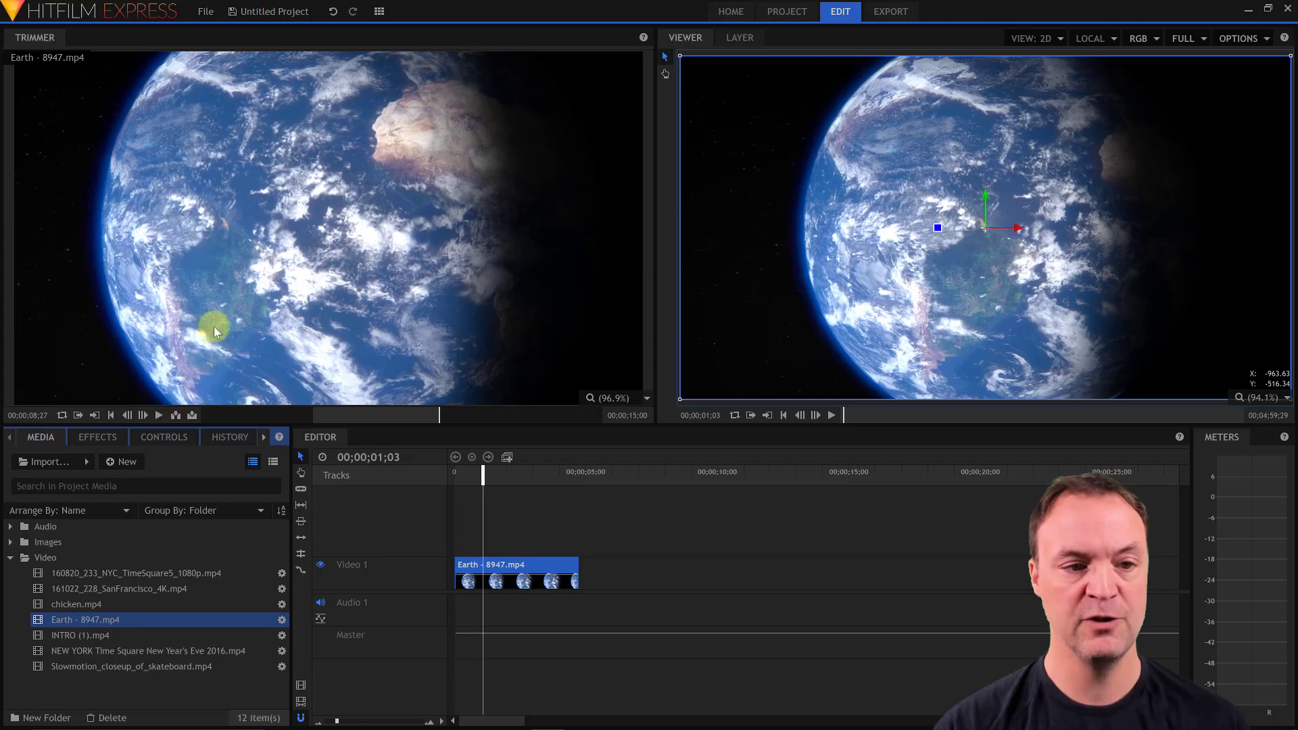
pyautogui.moveTo(258, 205); pyautogui.dragTo(616, 570)
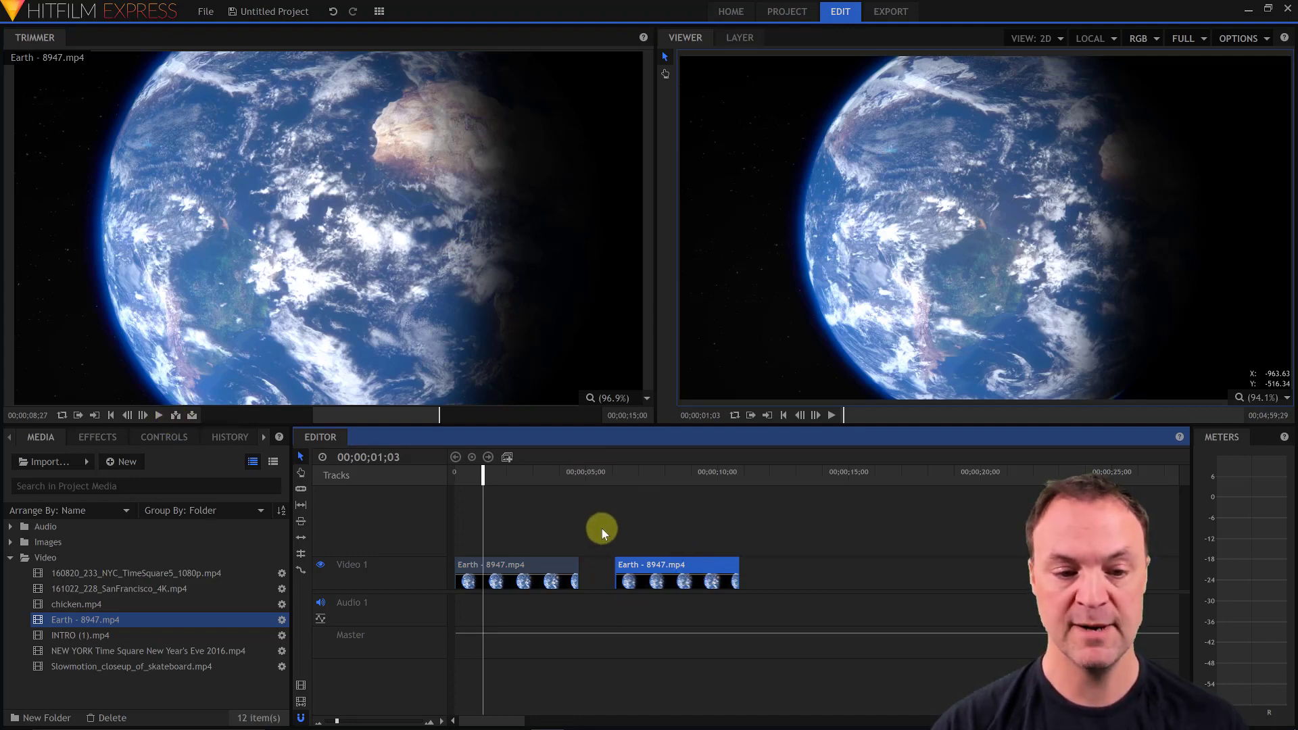
# Delete the second Earth clip from the Video 1 track.
pyautogui.click(636, 574)
pyautogui.click(655, 568)
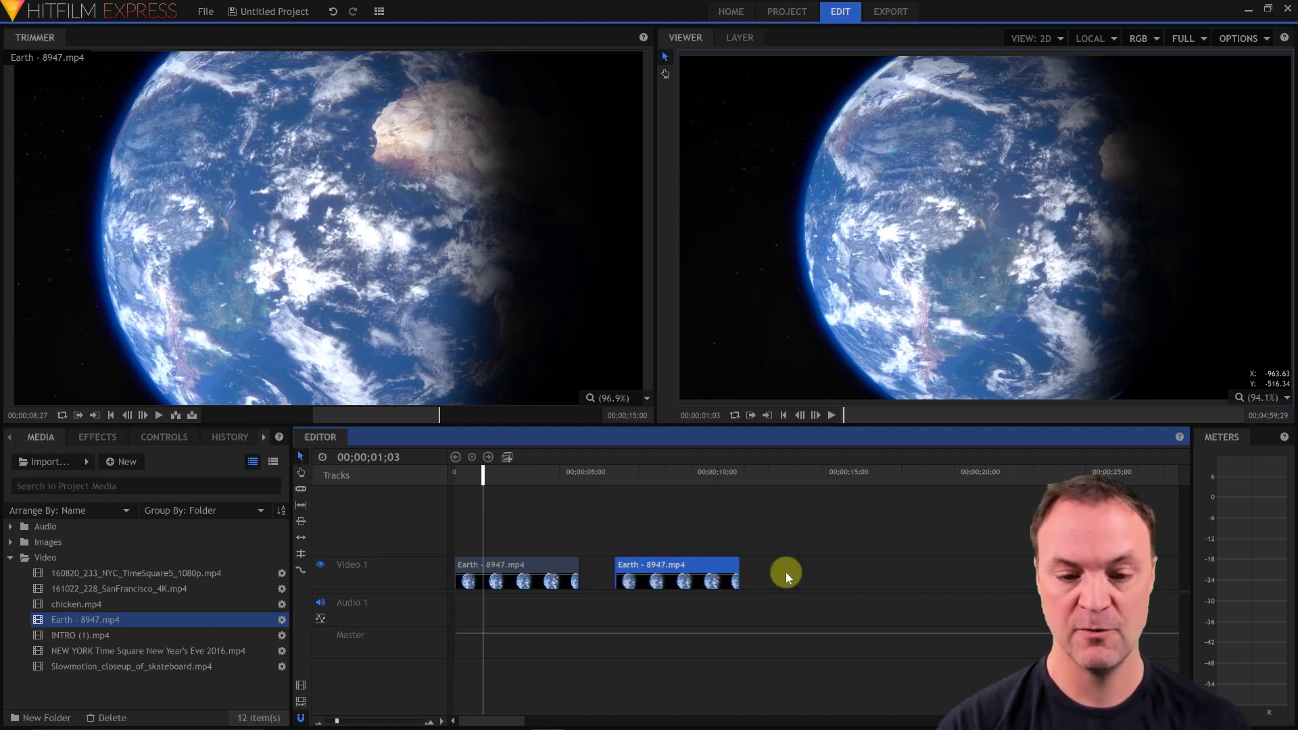
pyautogui.press('Delete')
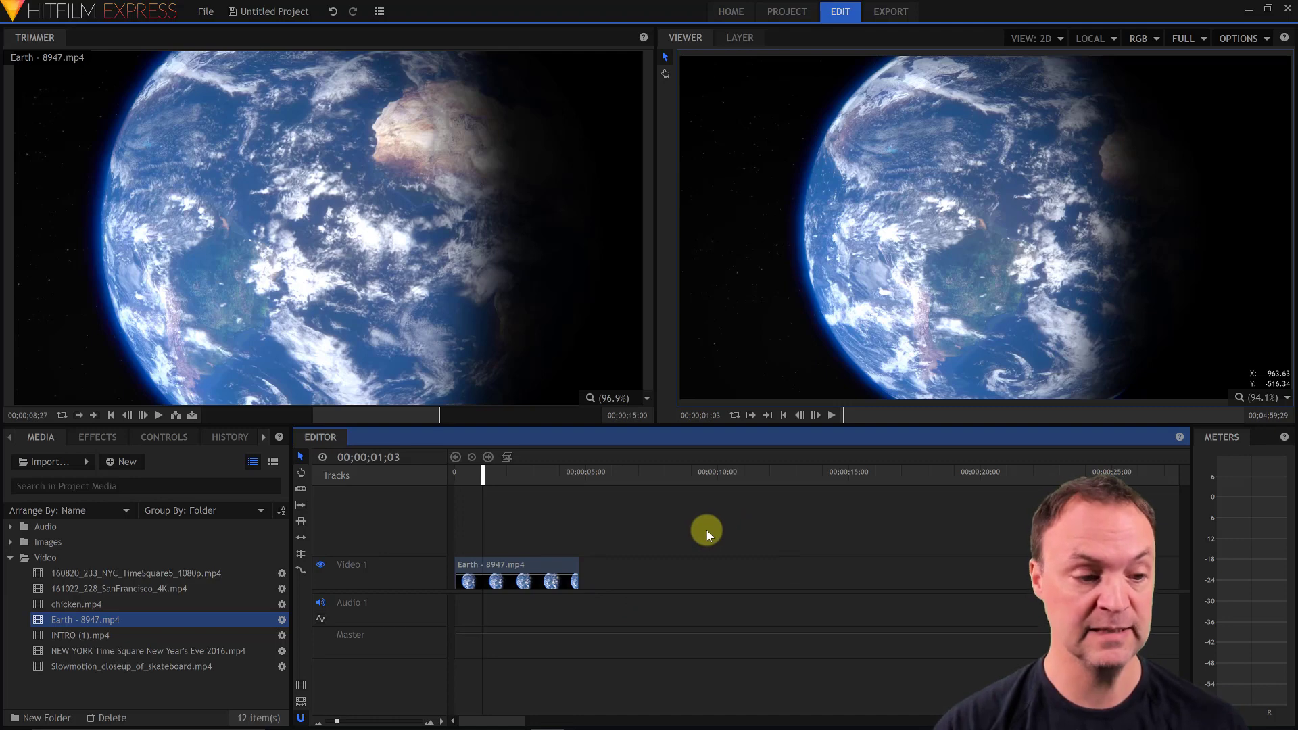
# Add INTRO (1).mp4 to the timeline directly after the Earth clip, with its audio on Audio 1.
pyautogui.click(96, 637)
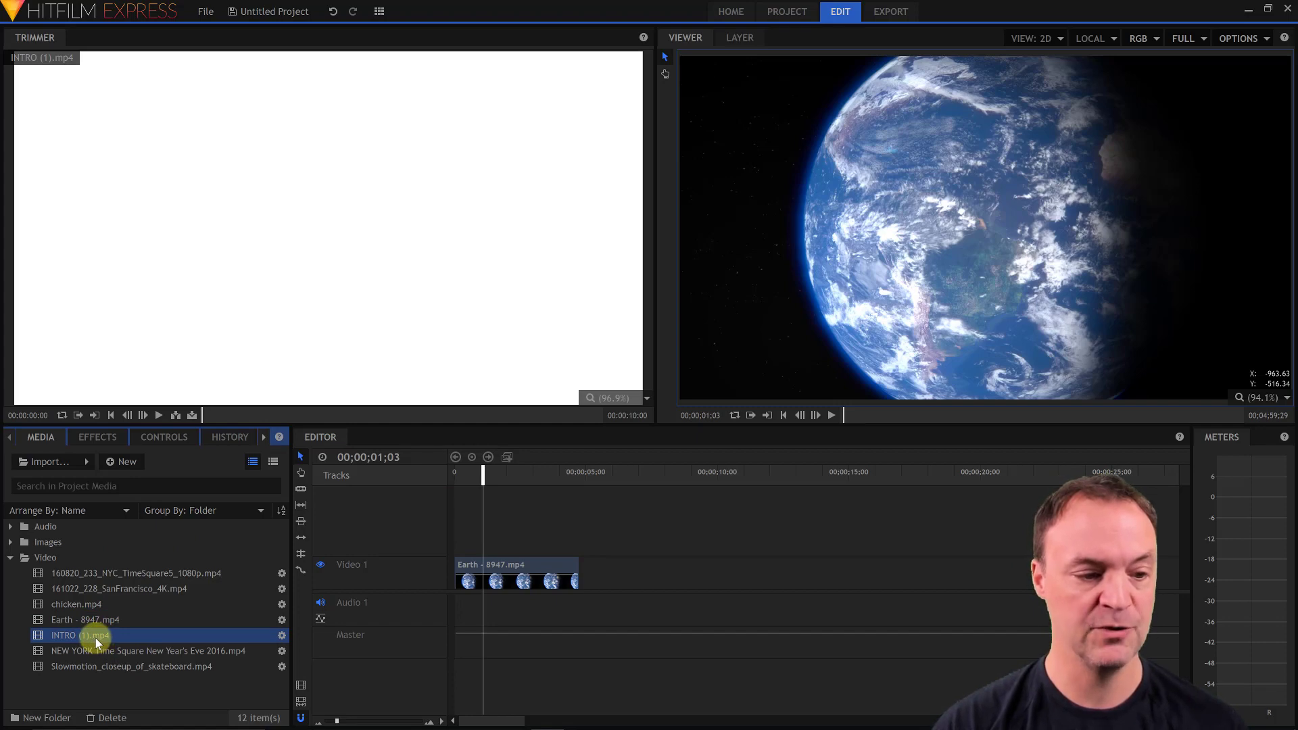
pyautogui.moveTo(71, 638); pyautogui.dragTo(611, 634)
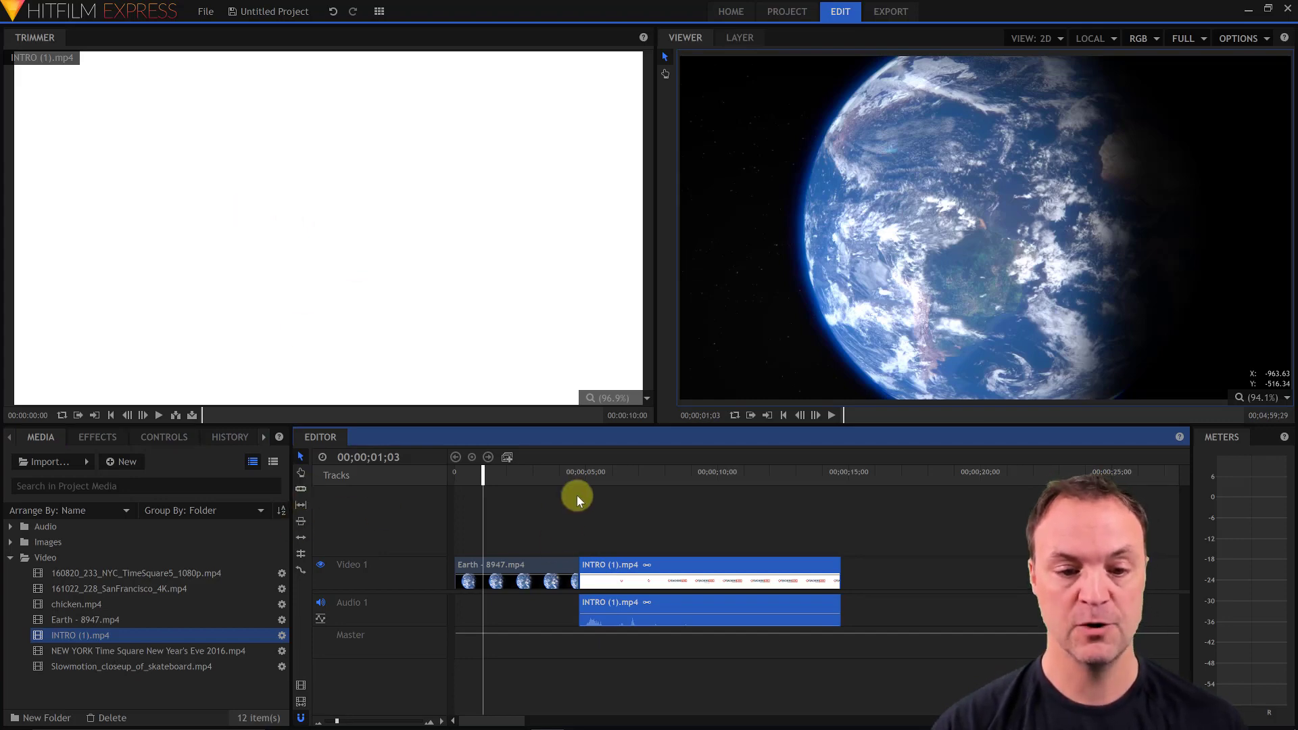
# Play the timeline from just before the end of the Earth clip into the intro, and pause.
pyautogui.click(576, 473)
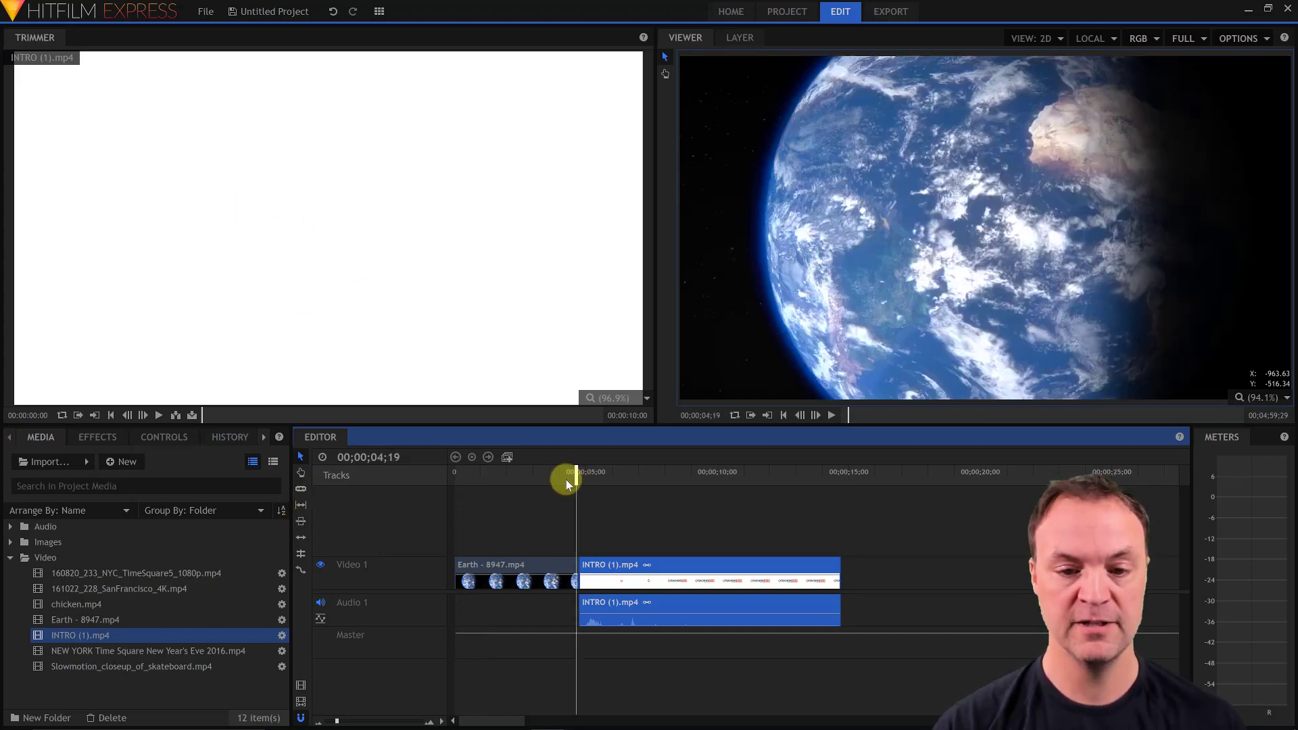
pyautogui.click(831, 416)
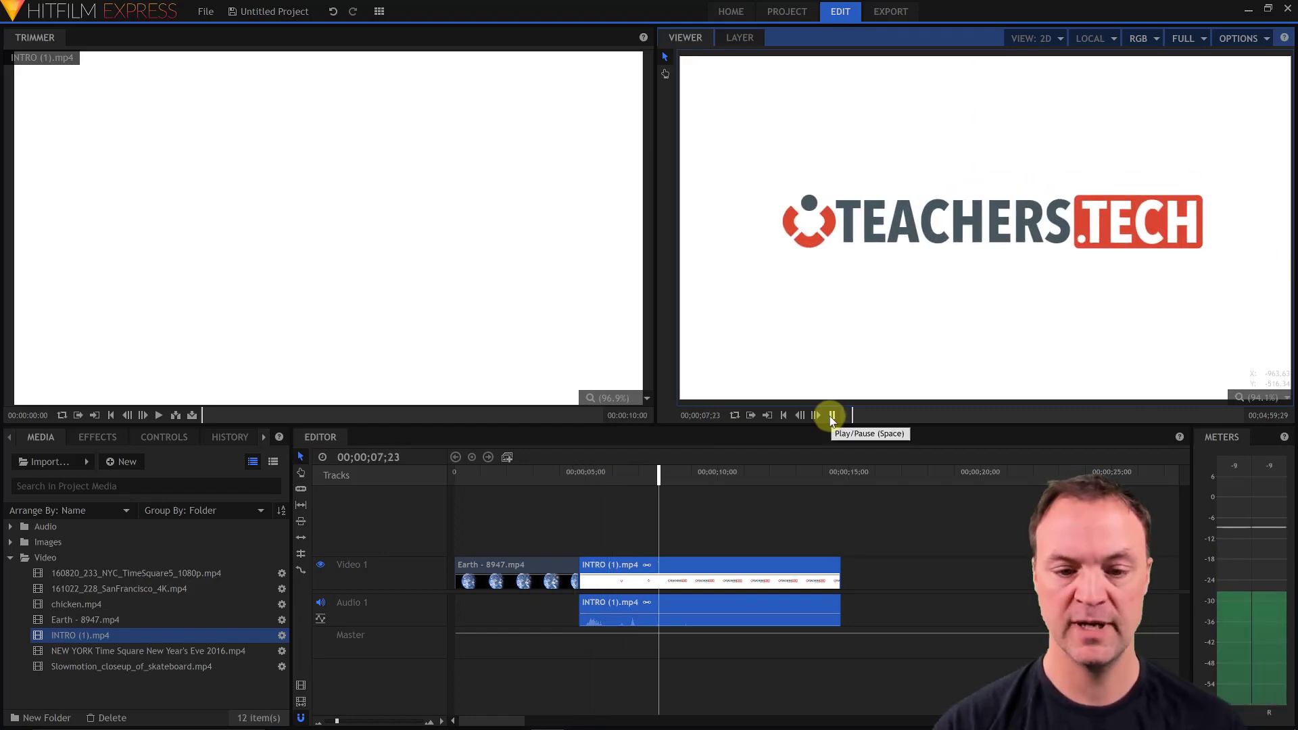
pyautogui.click(831, 415)
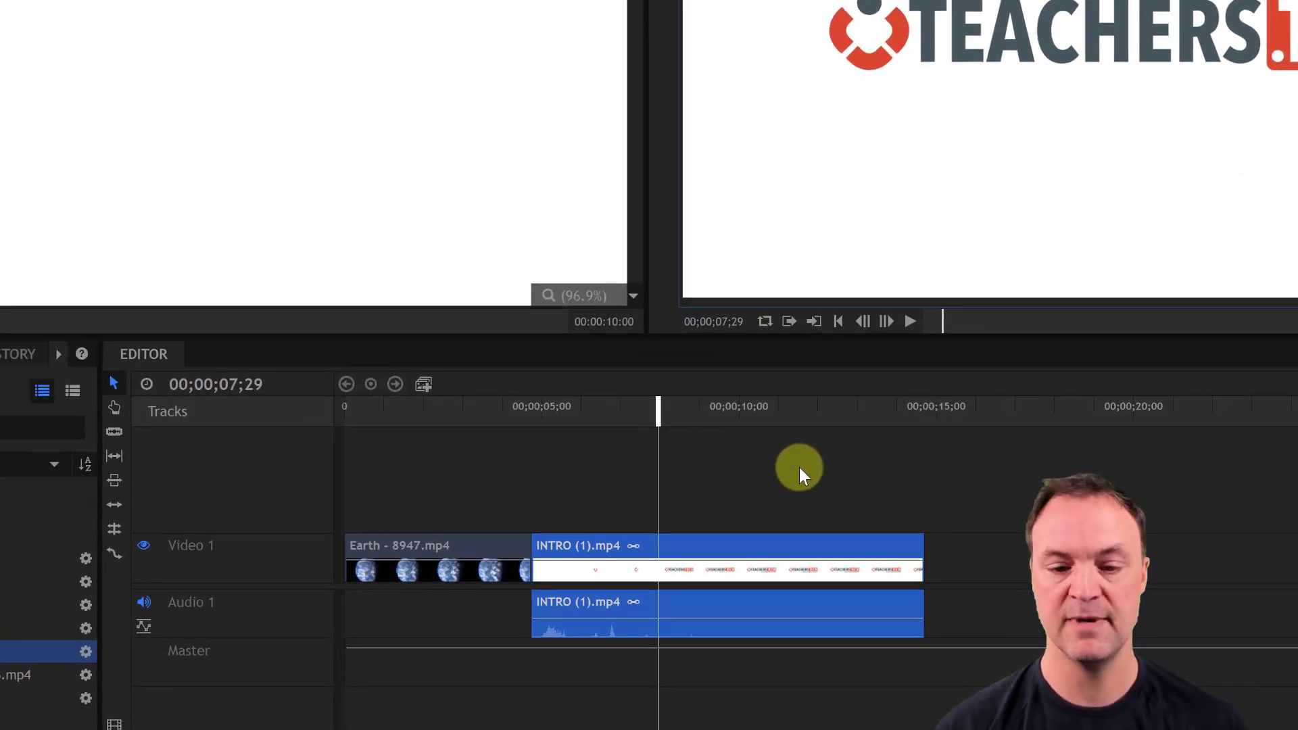
# Set the INTRO (1).mp4 timeline clip's duration to 3 seconds through Speed/Duration.
pyautogui.rightClick(744, 556)
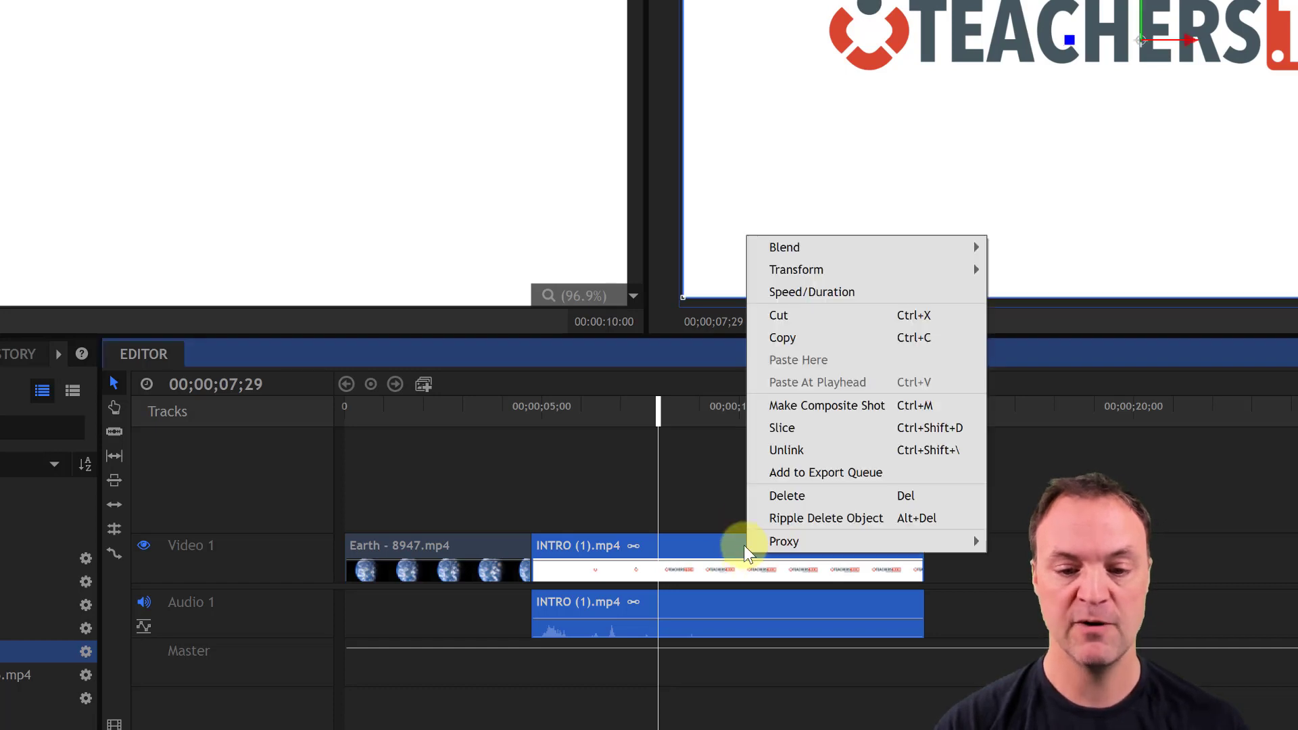
pyautogui.click(833, 290)
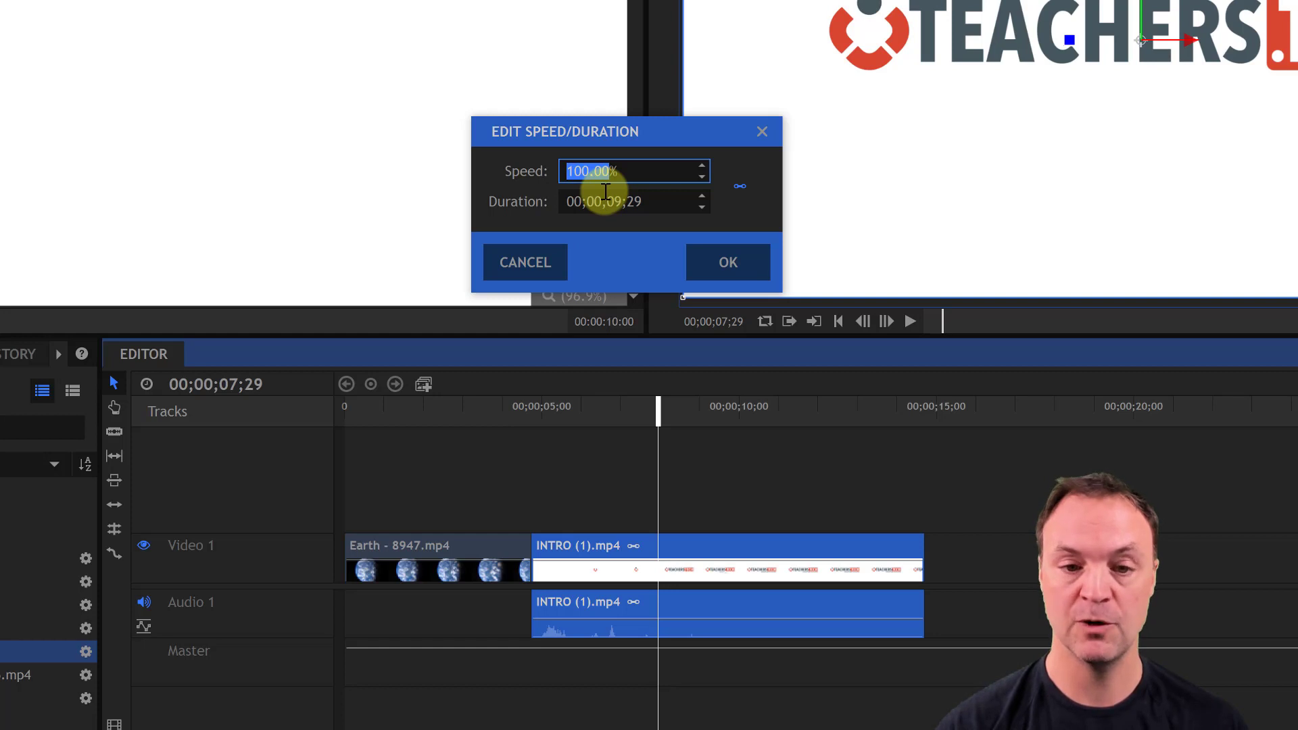
pyautogui.click(644, 203)
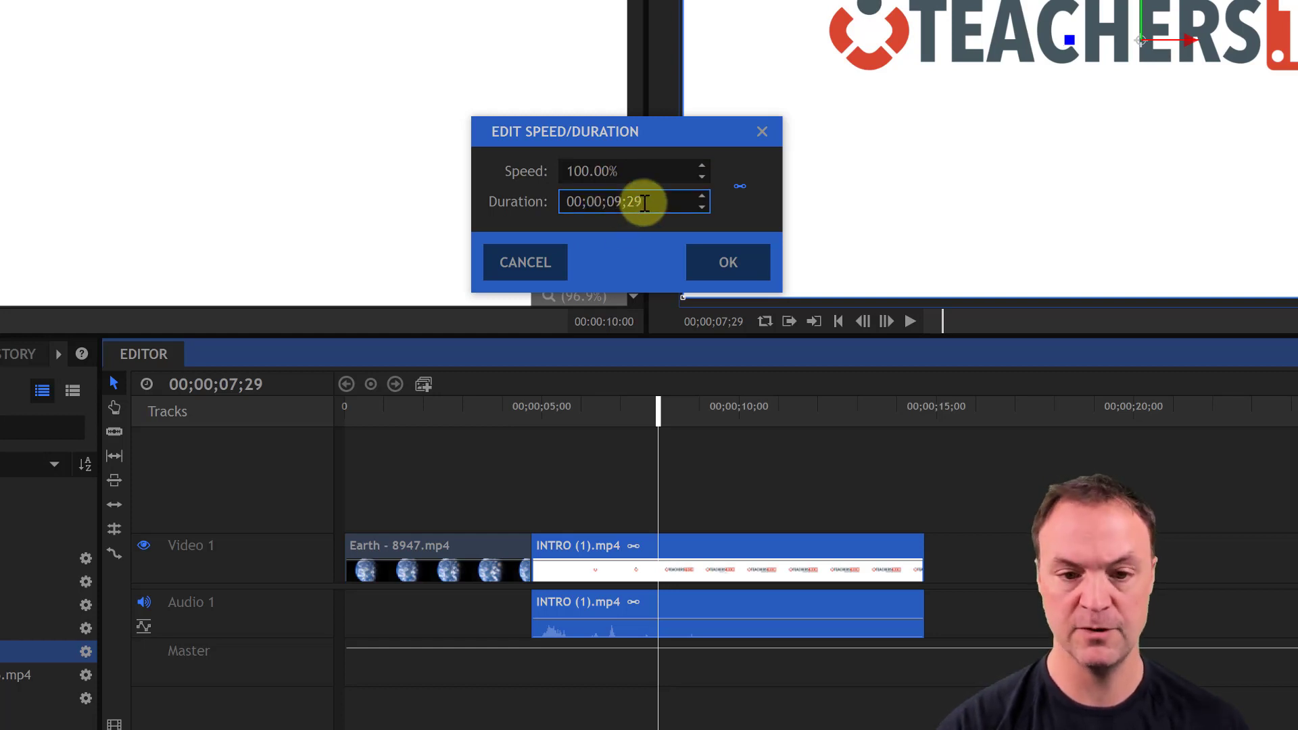
pyautogui.press('BackSpace')
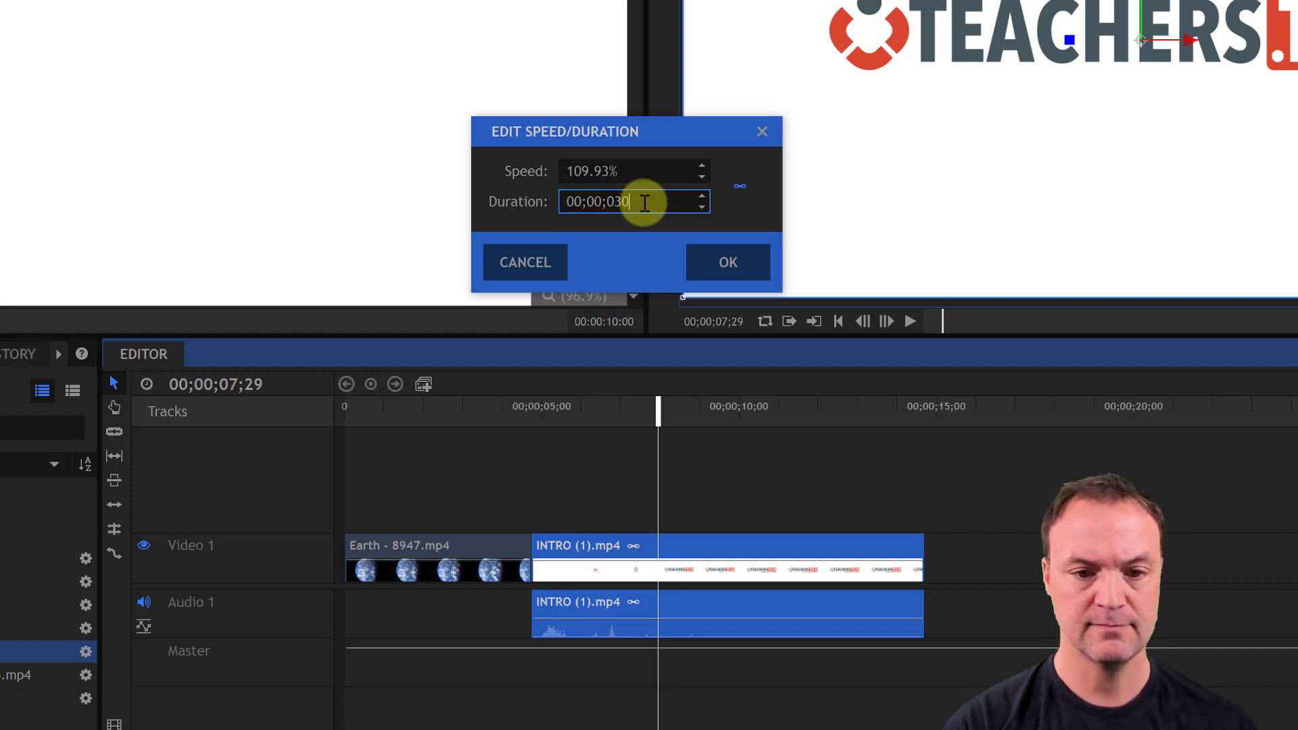
pyautogui.press('BackSpace')
pyautogui.write(':00')
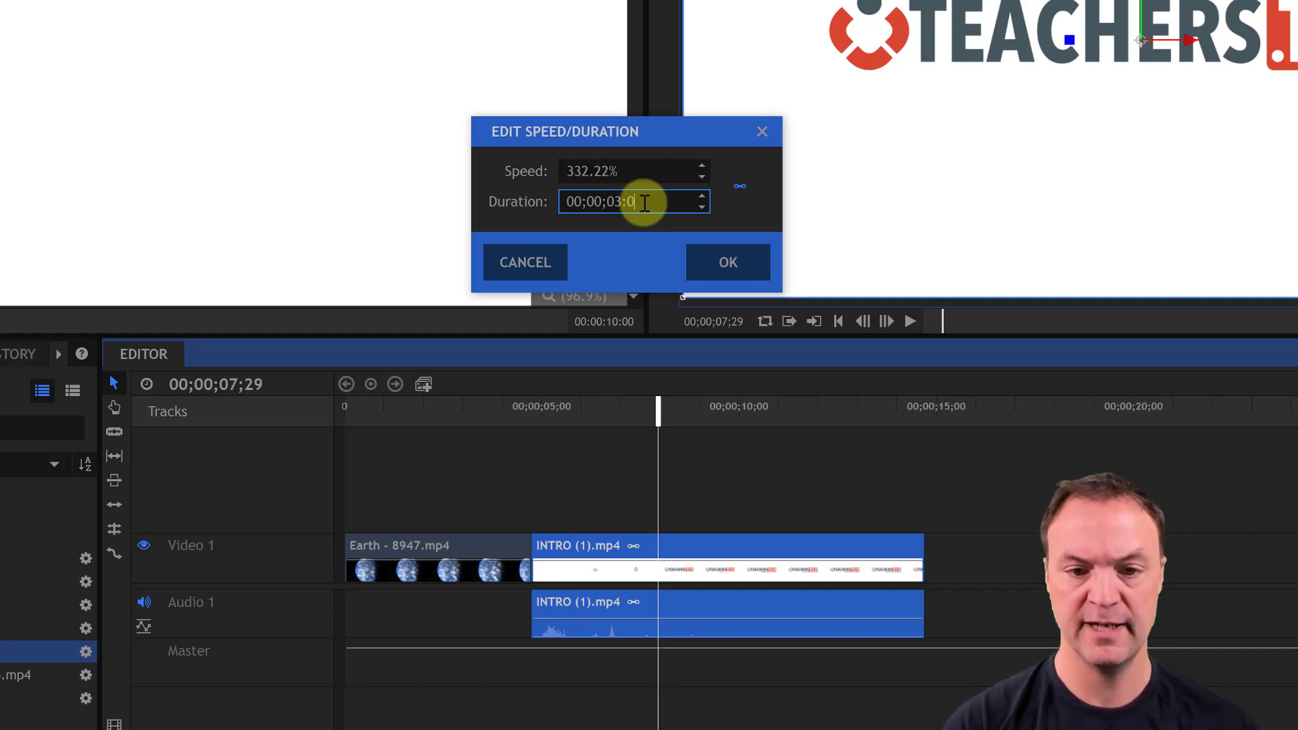
pyautogui.click(725, 262)
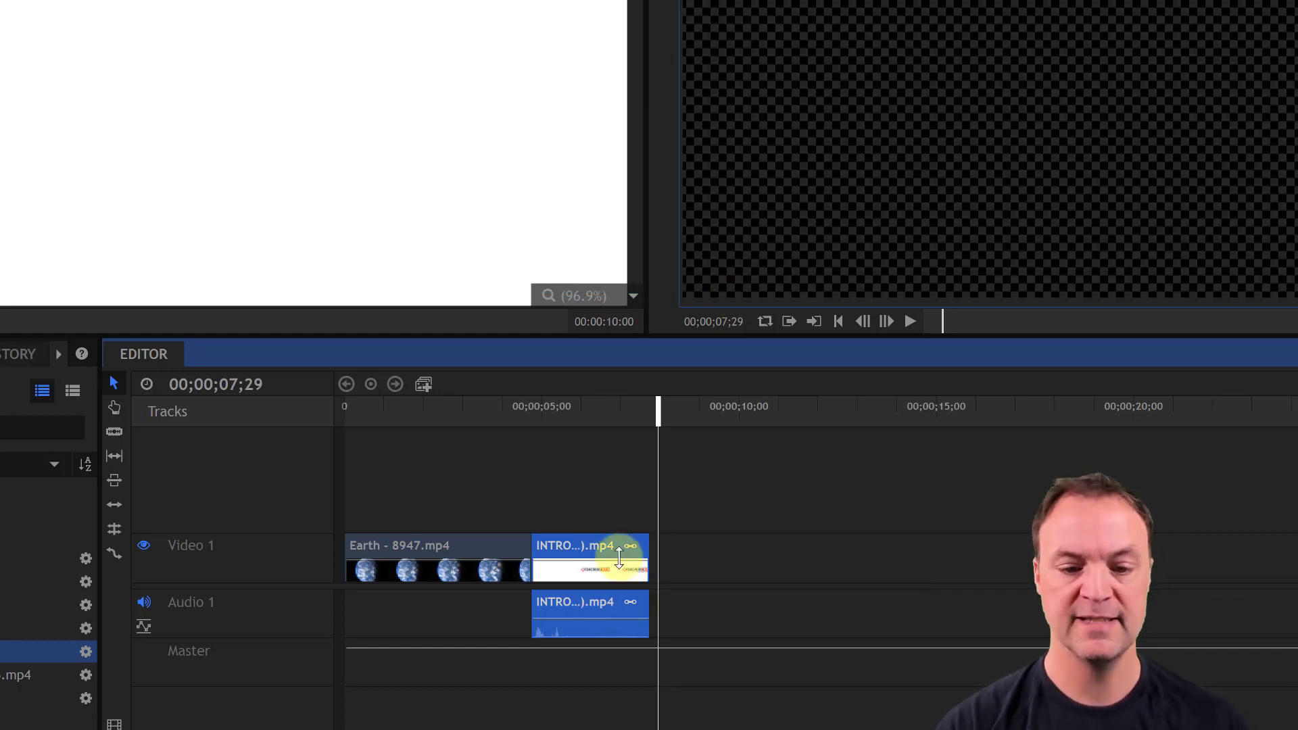
# Play back the sped-up intro from just before its start and pause after it ends.
pyautogui.moveTo(655, 414); pyautogui.dragTo(517, 439)
pyautogui.click(905, 324)
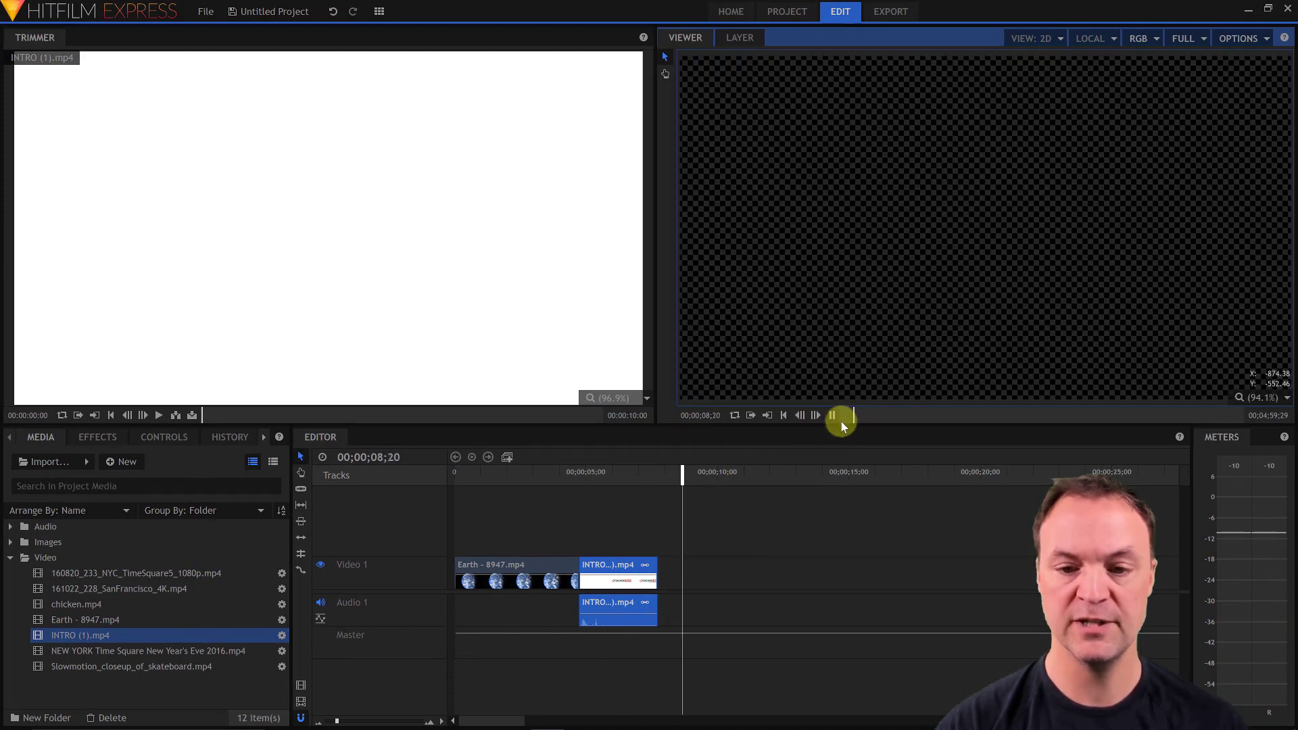
pyautogui.click(833, 416)
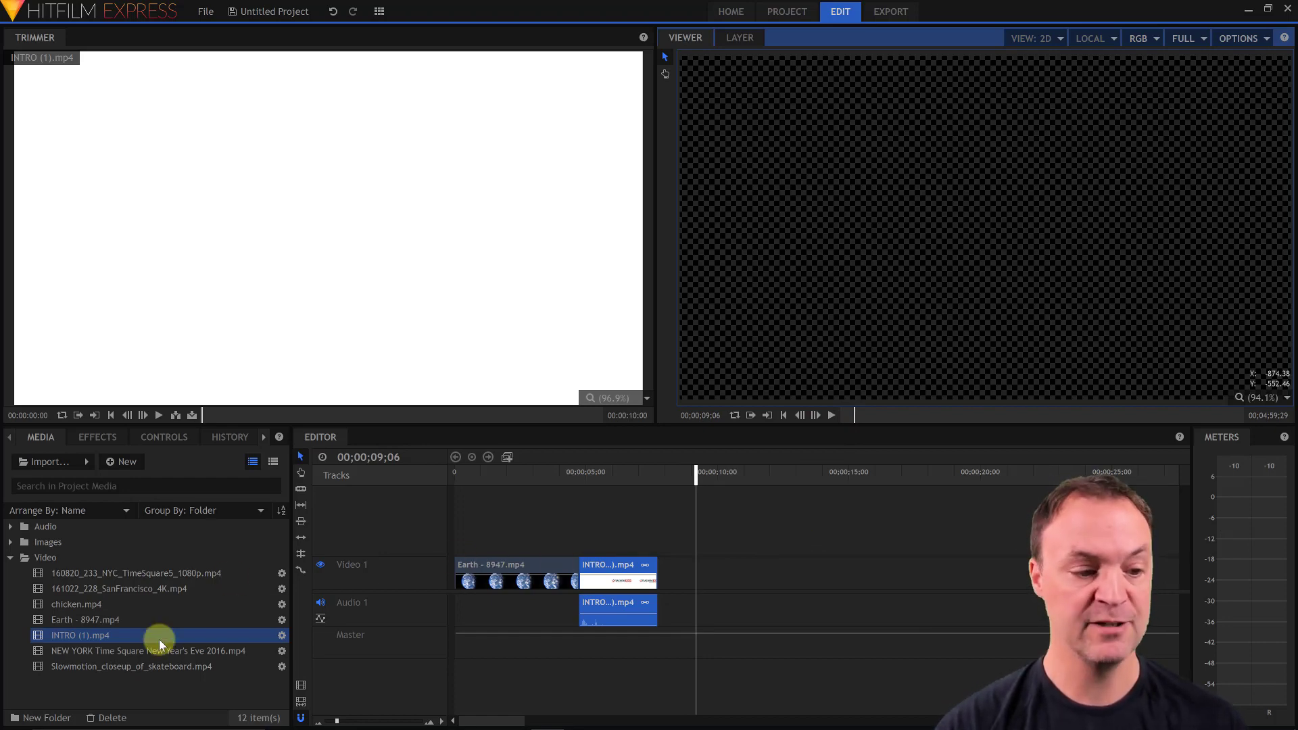
# Add the NEW YORK Time Square New Year's Eve 2016 clip above Video 1 and move its start to 00;00;08;22.
pyautogui.click(193, 653)
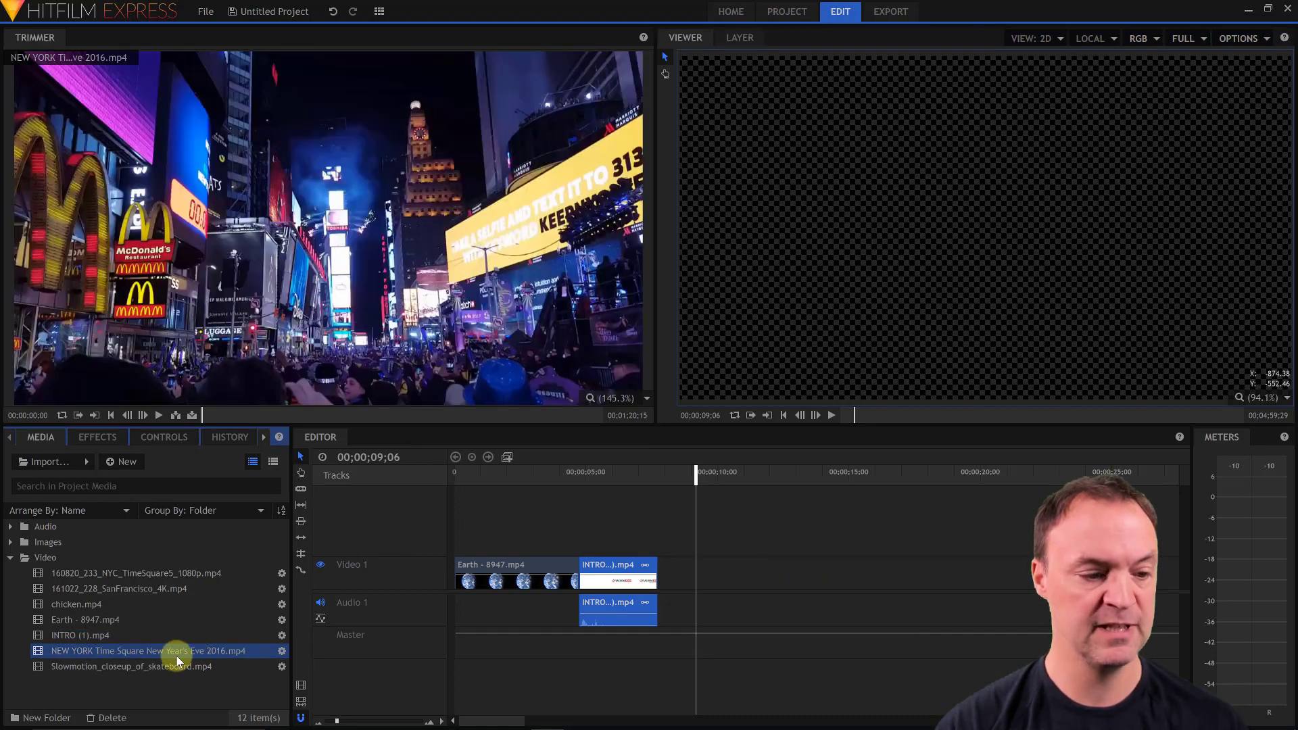
pyautogui.moveTo(136, 651); pyautogui.dragTo(473, 537)
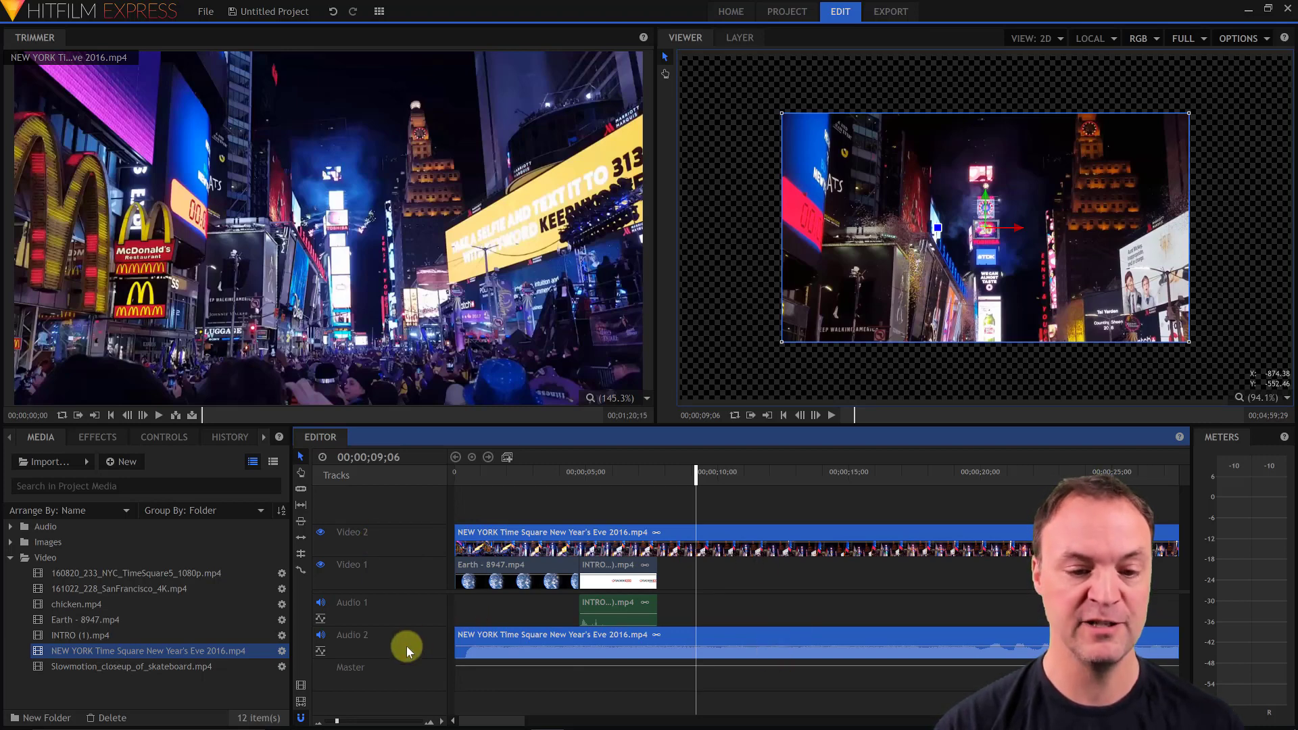
pyautogui.moveTo(609, 533); pyautogui.dragTo(762, 531)
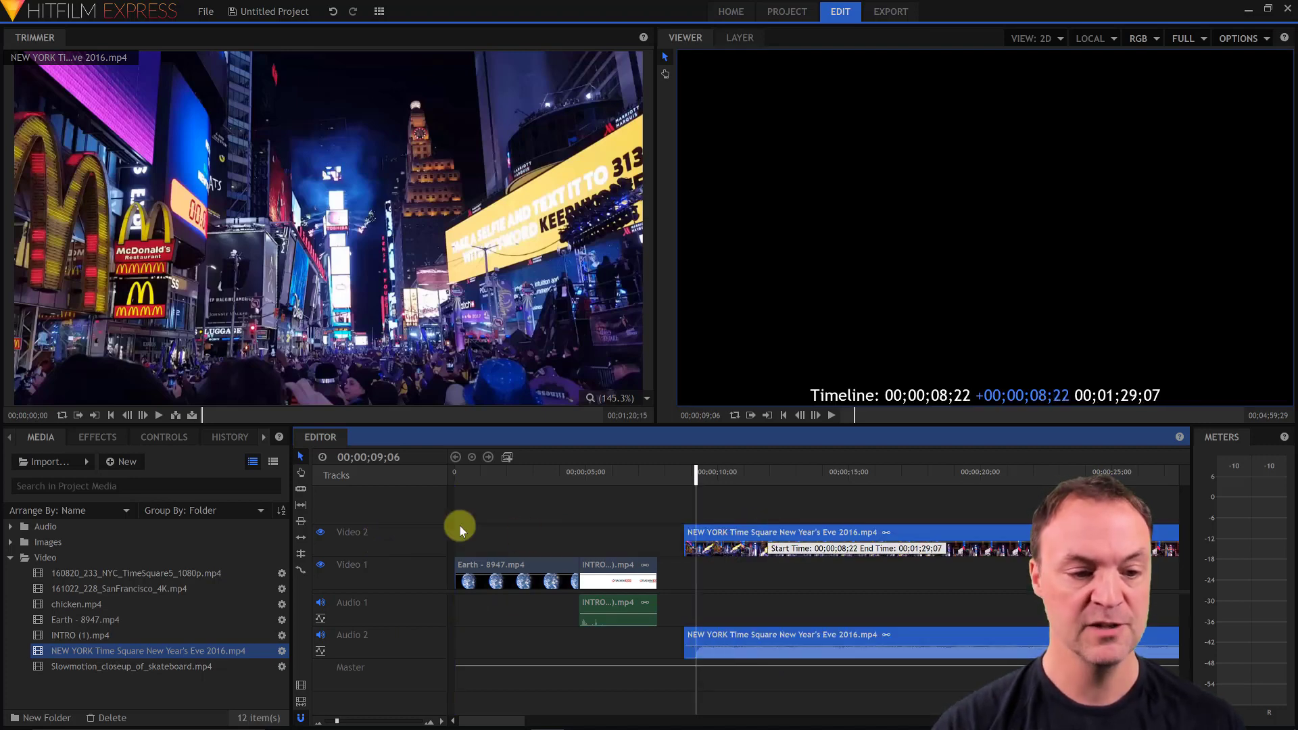
# Move the New York clip down from Video 2 to Video 1, directly after the intro clip.
pyautogui.rightClick(342, 518)
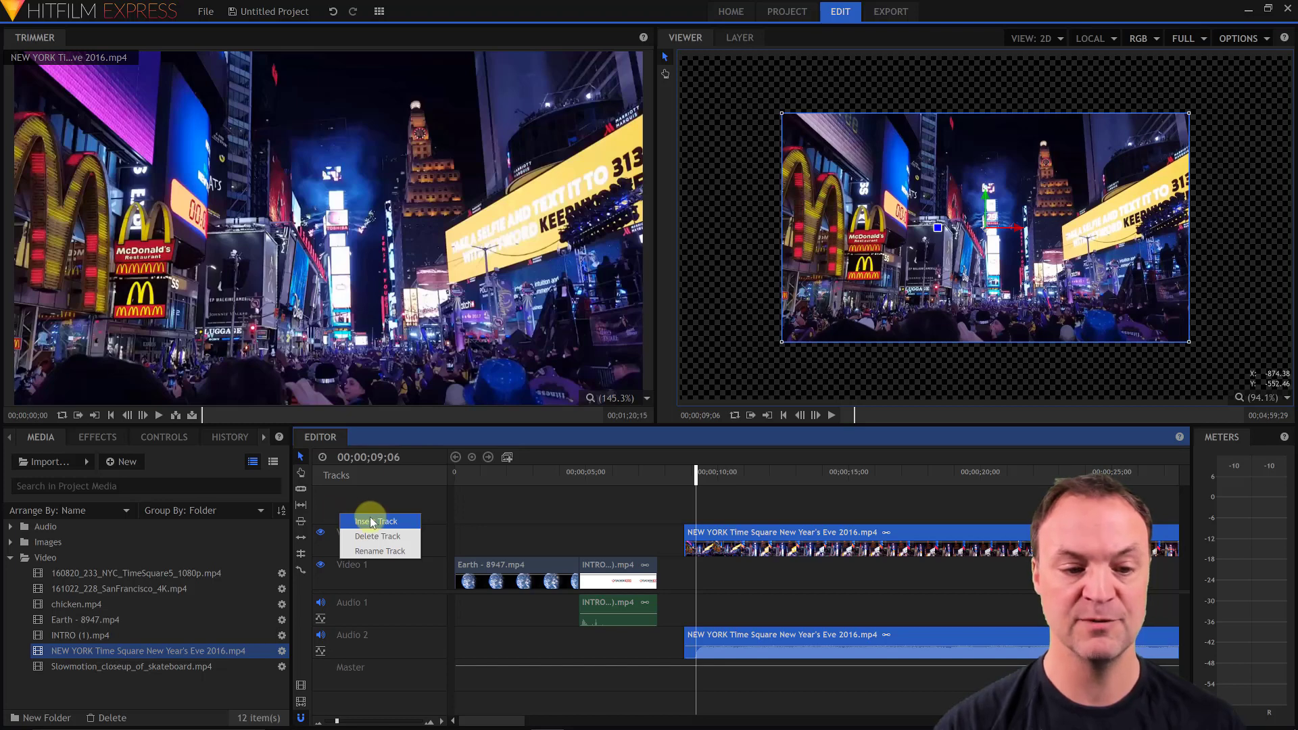
pyautogui.click(497, 509)
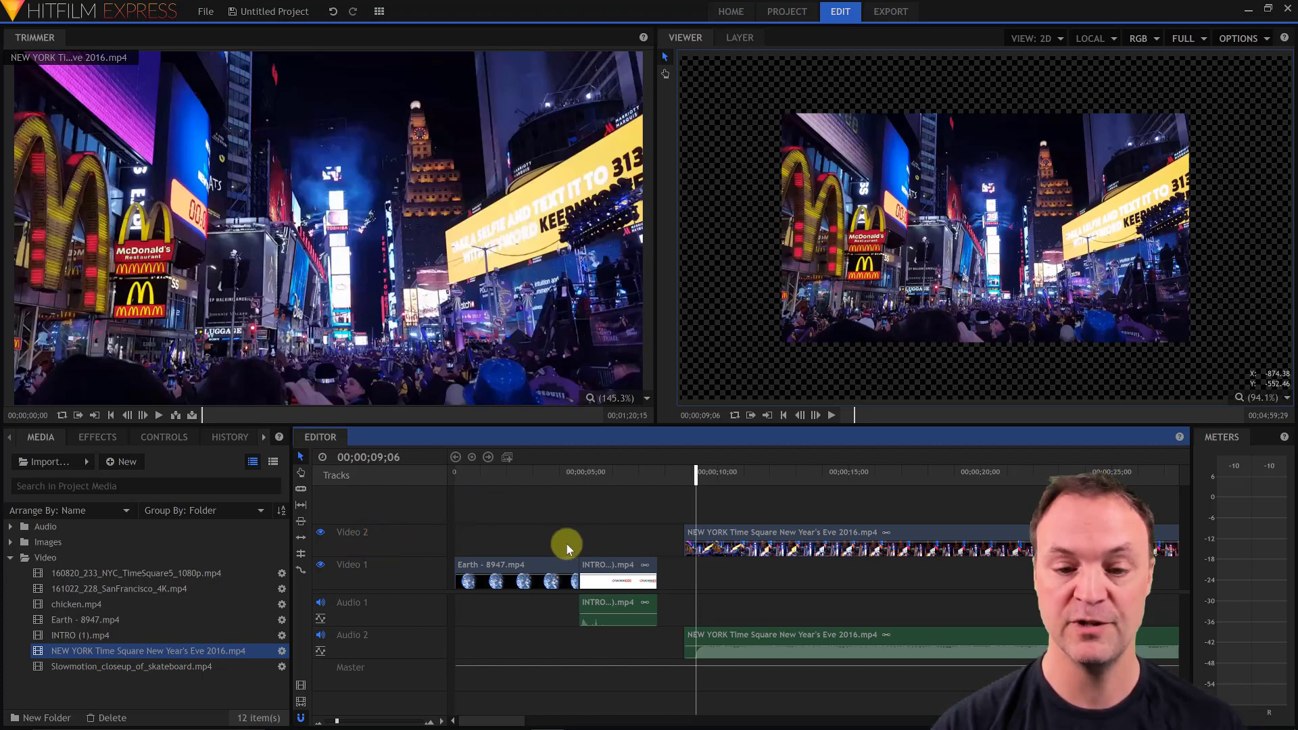
pyautogui.moveTo(789, 534); pyautogui.dragTo(760, 571)
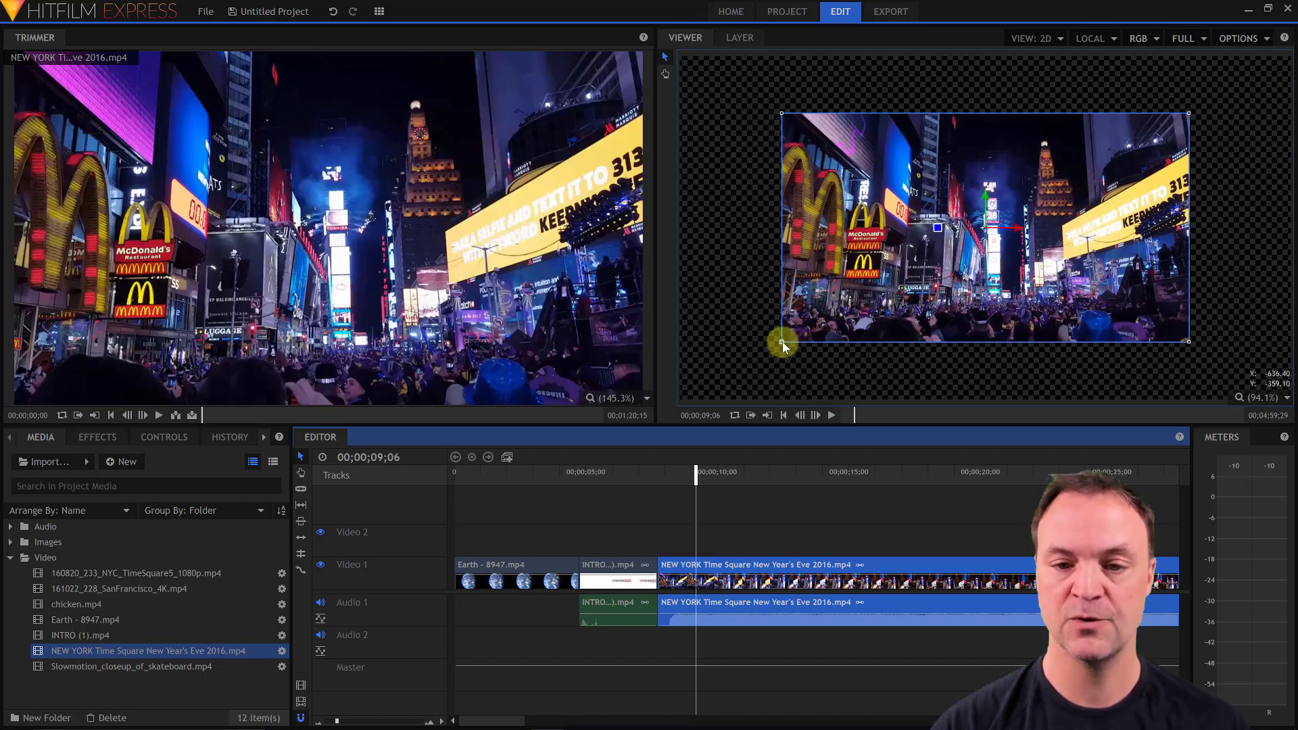
# Scale the New York clip to fill the whole picture using the Fit To Frame transform, and clear the selection.
pyautogui.moveTo(781, 342); pyautogui.dragTo(759, 357)
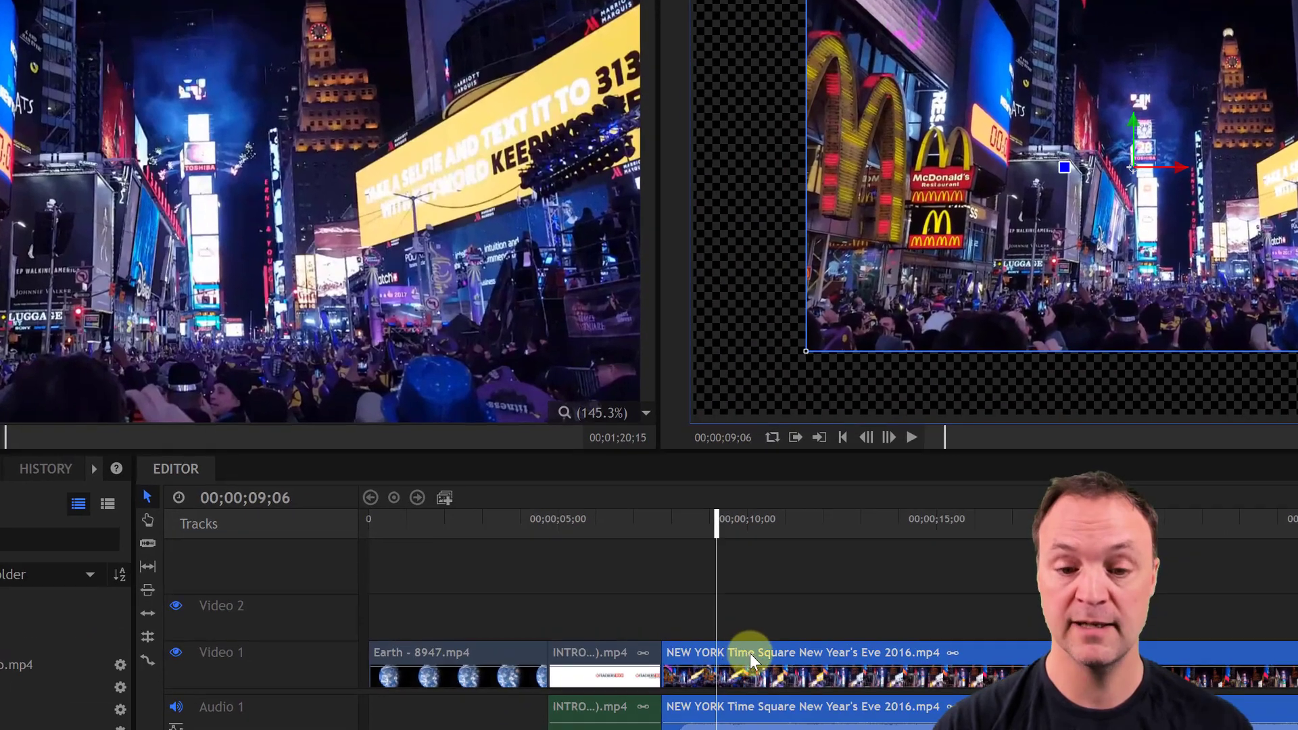
pyautogui.rightClick(773, 647)
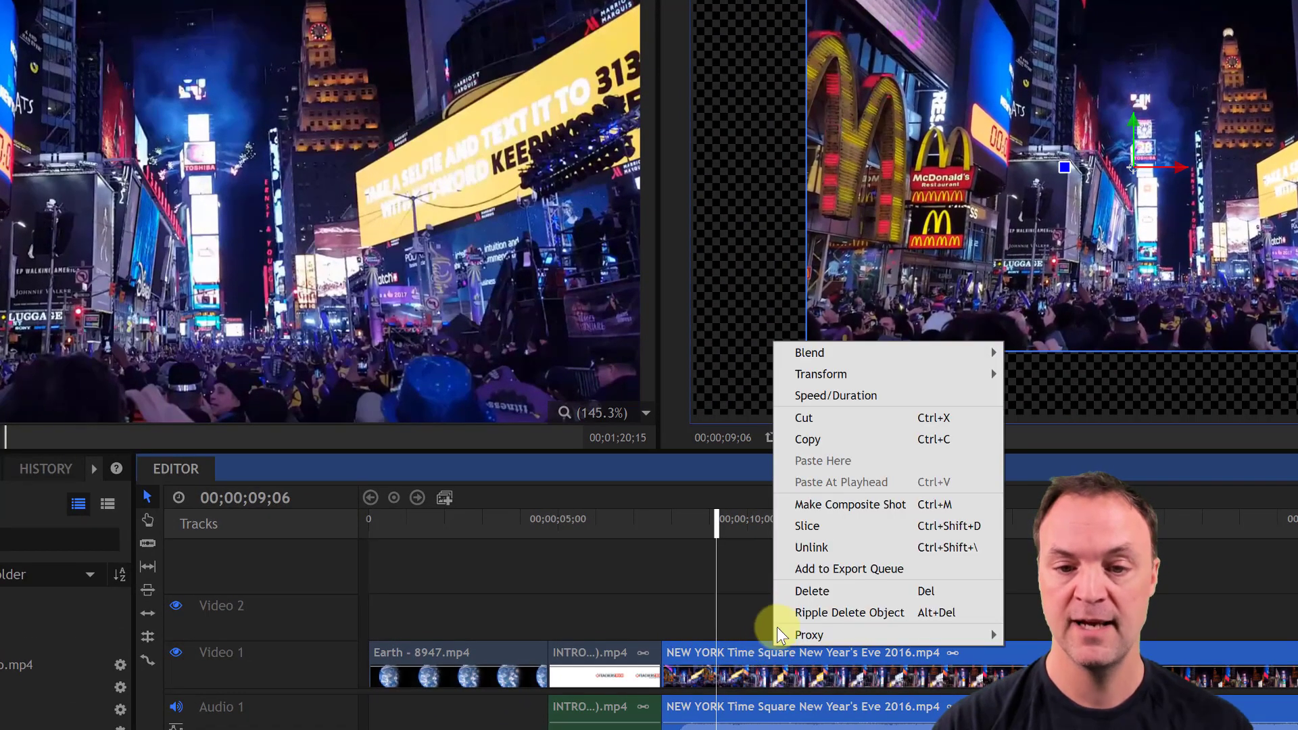
pyautogui.moveTo(894, 373)
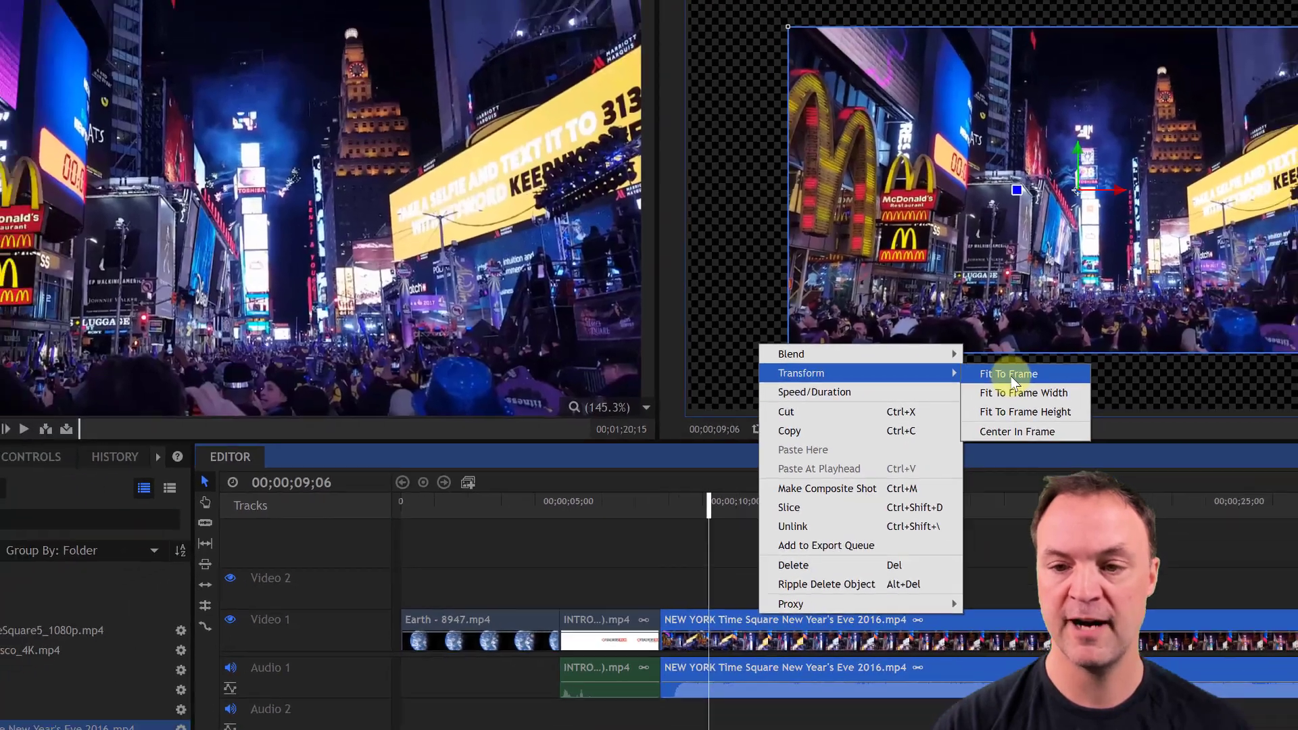
pyautogui.click(1049, 376)
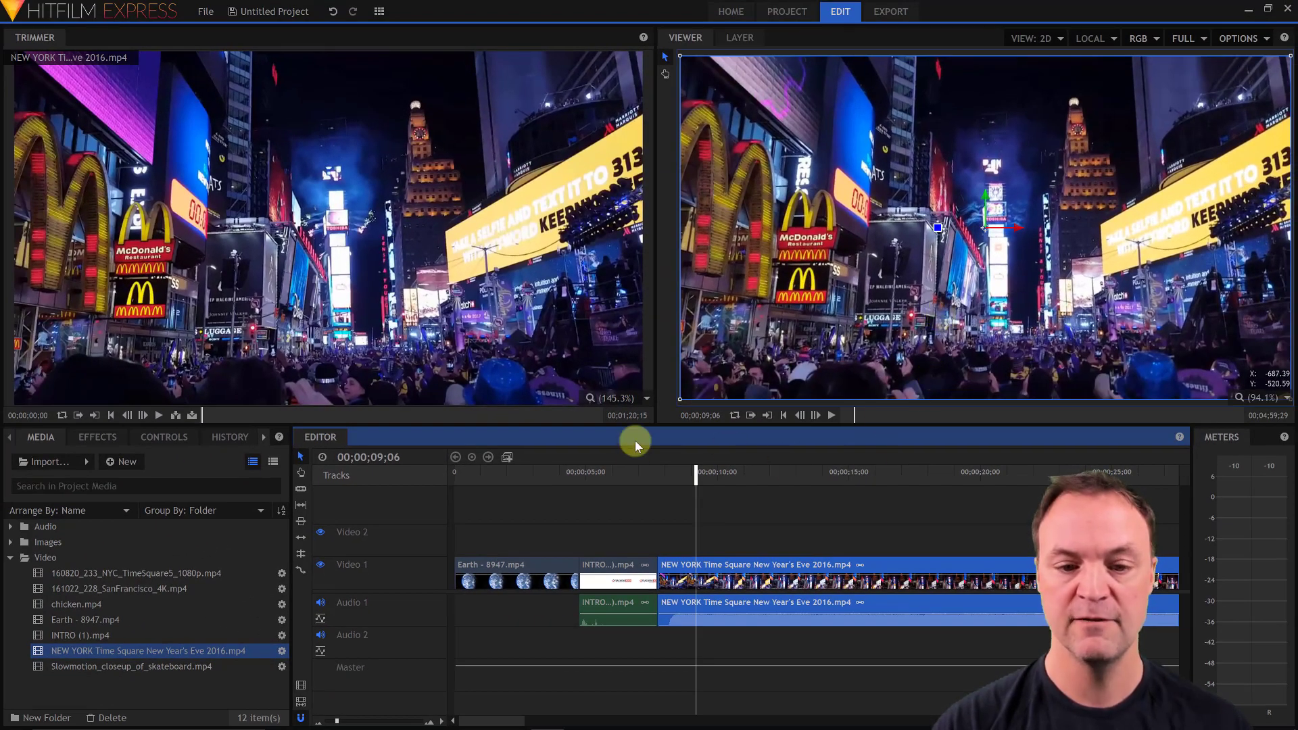
pyautogui.click(659, 517)
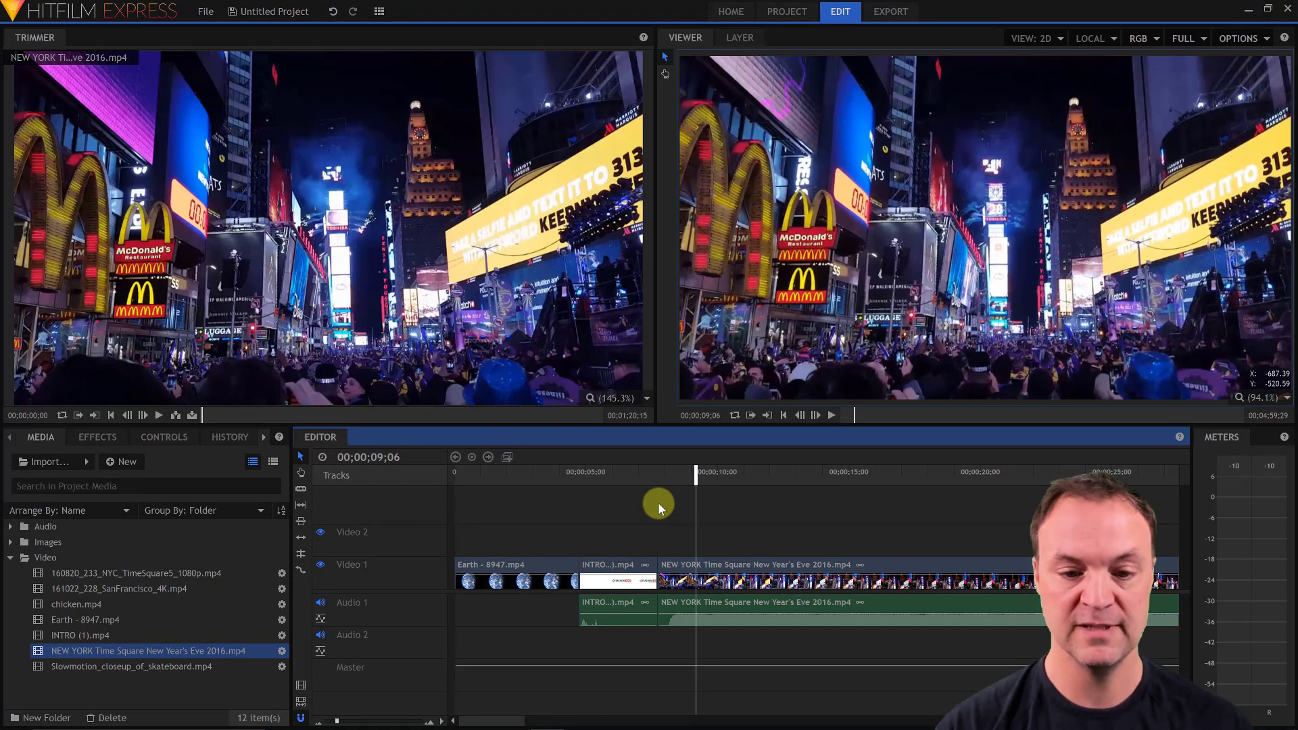
# Mute the Audio 1 track, playing the New York clip before and after muting to compare the sound.
pyautogui.click(831, 415)
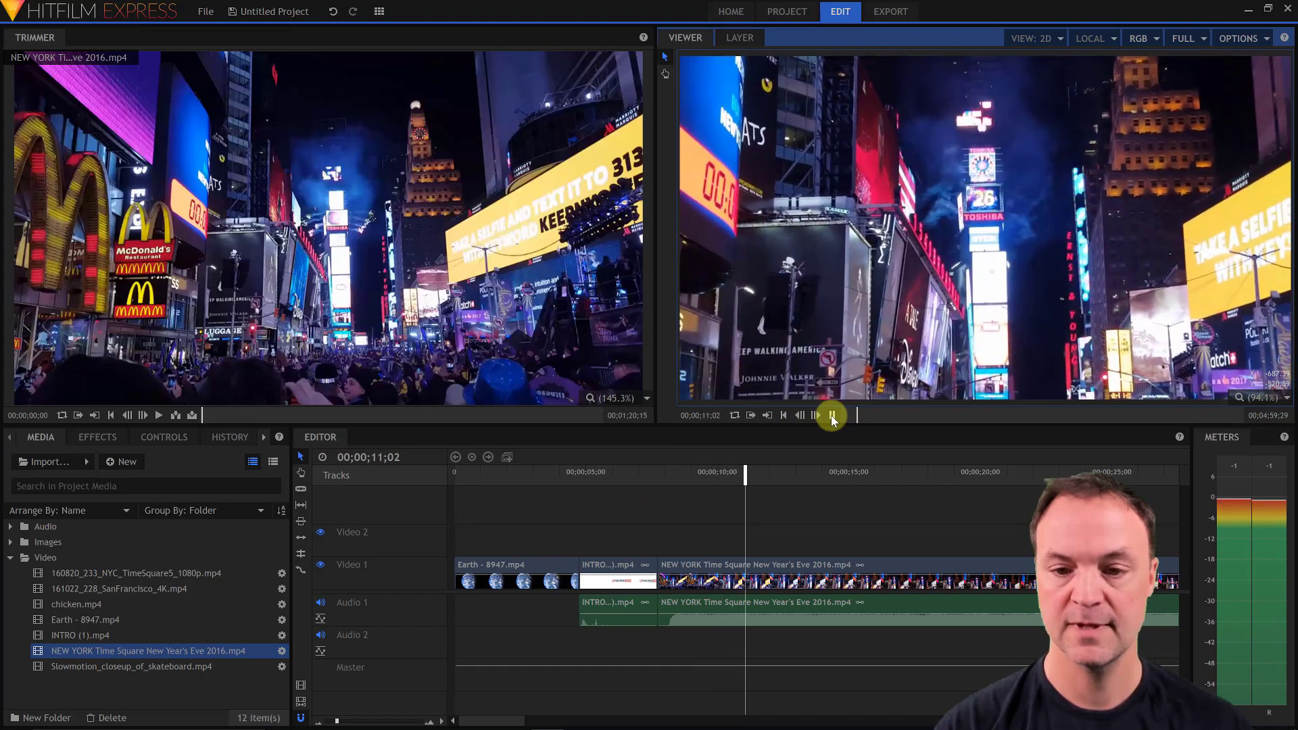
pyautogui.click(832, 415)
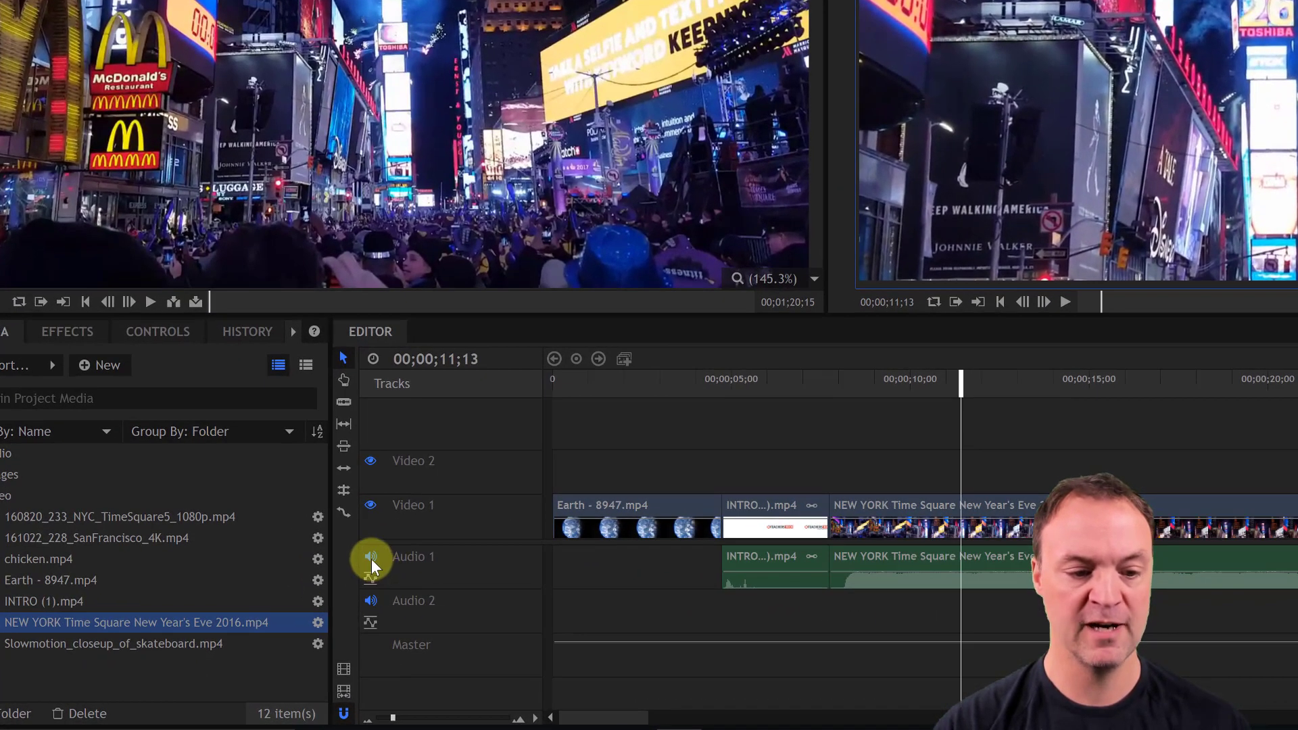
pyautogui.click(371, 557)
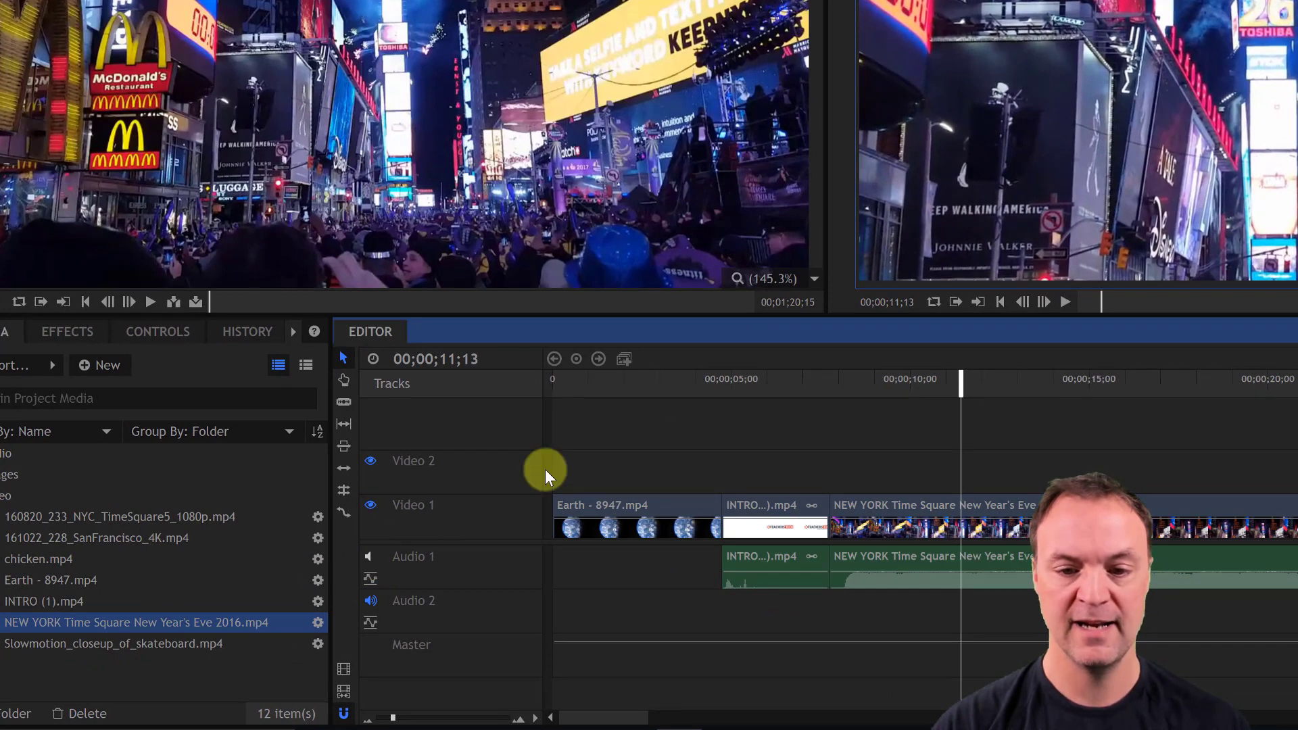
pyautogui.click(1061, 303)
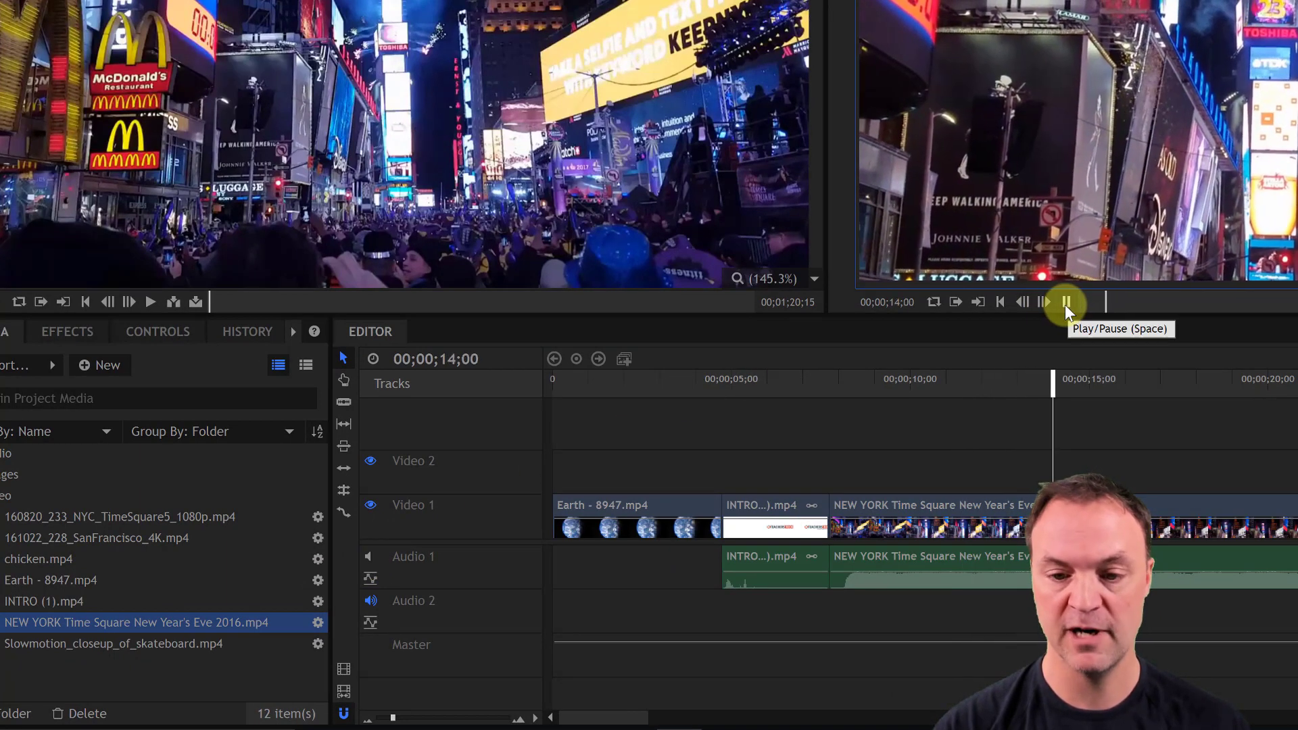
pyautogui.click(1065, 305)
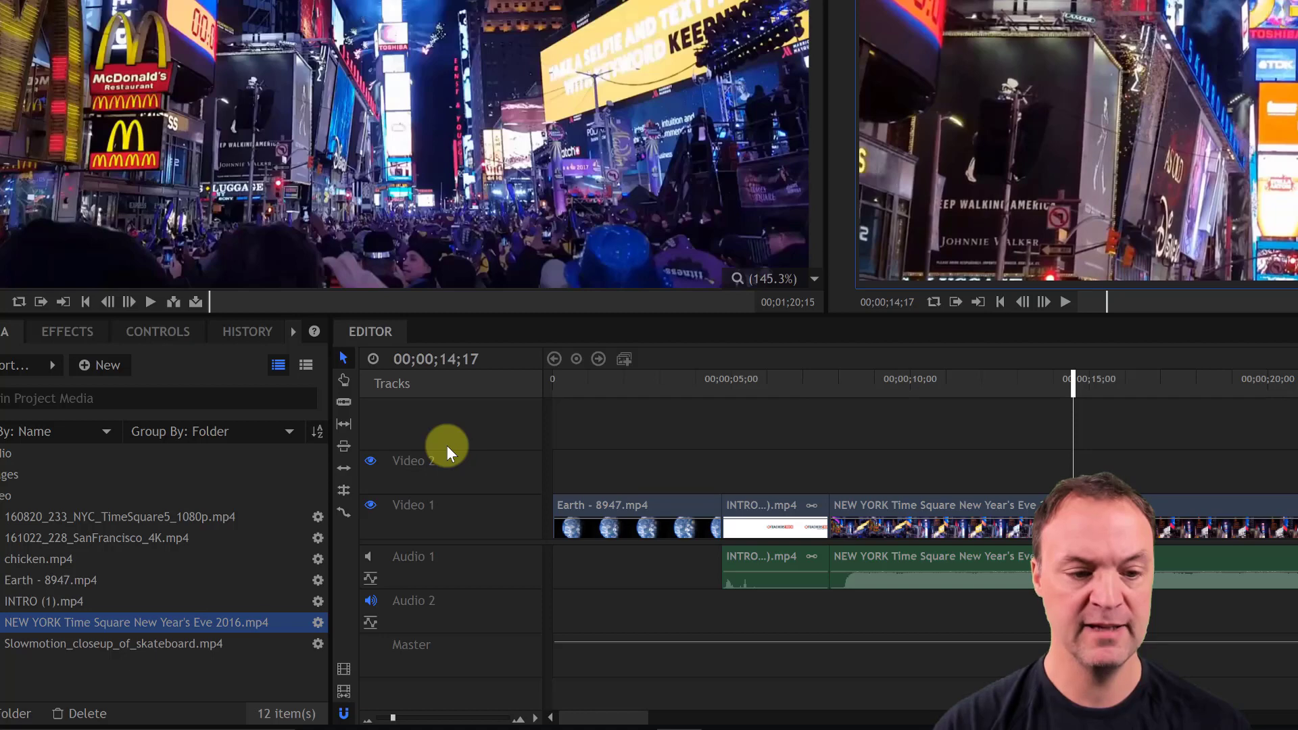
# Hide the Video 1 track and make it visible again.
pyautogui.click(371, 505)
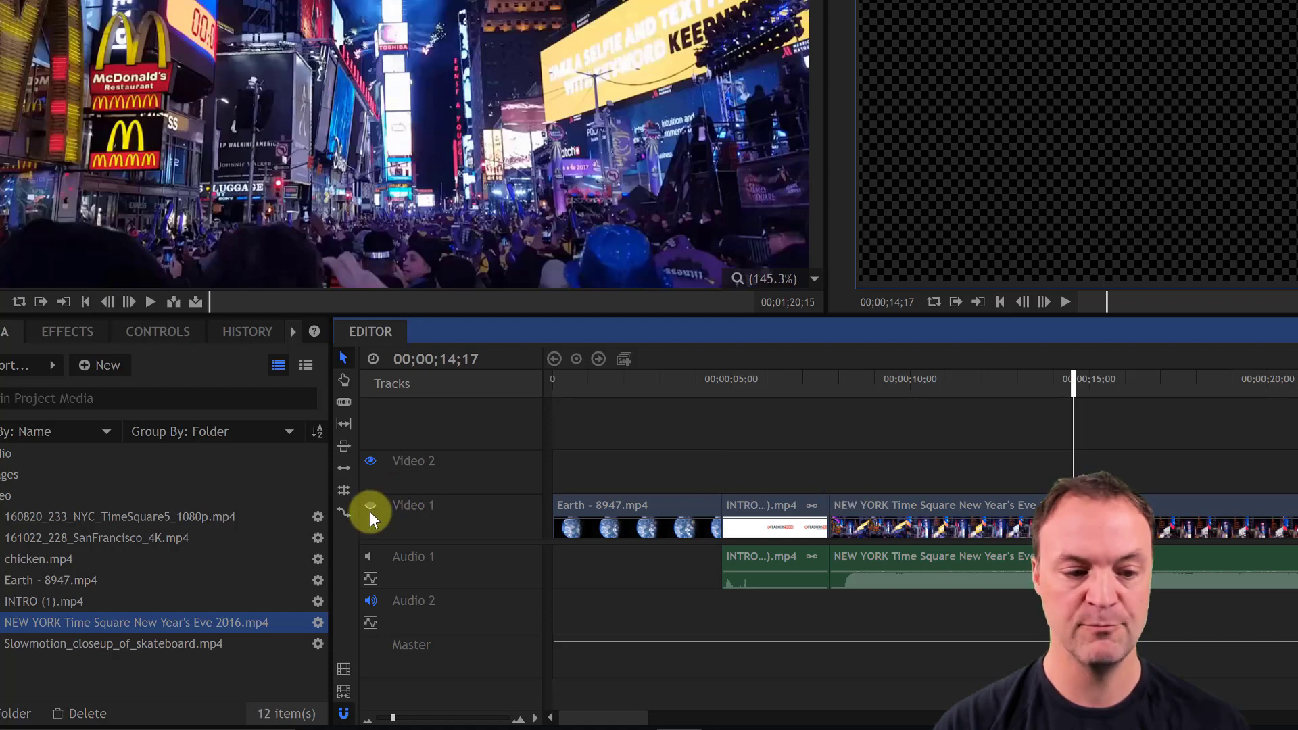
pyautogui.click(370, 506)
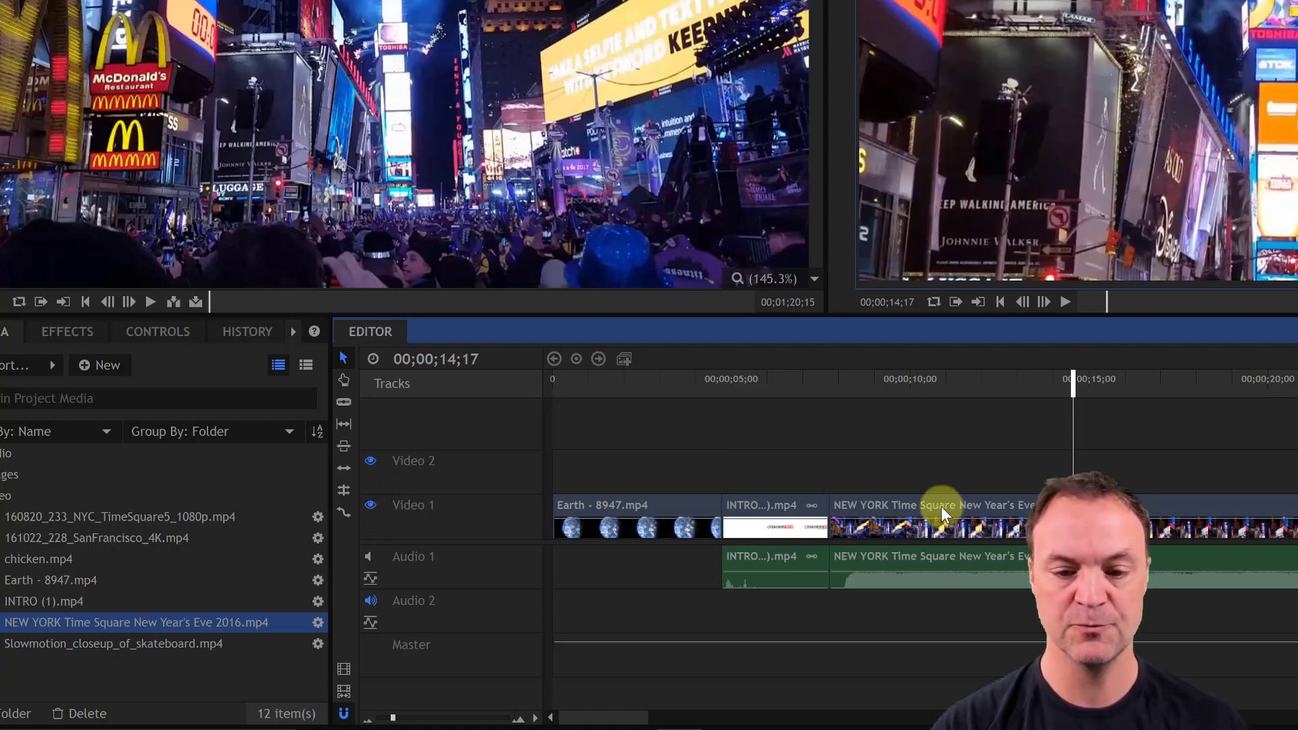
# Move the New York clip up to Video 2, hide that track and scrub the timeline through all clips.
pyautogui.moveTo(941, 506); pyautogui.dragTo(943, 469)
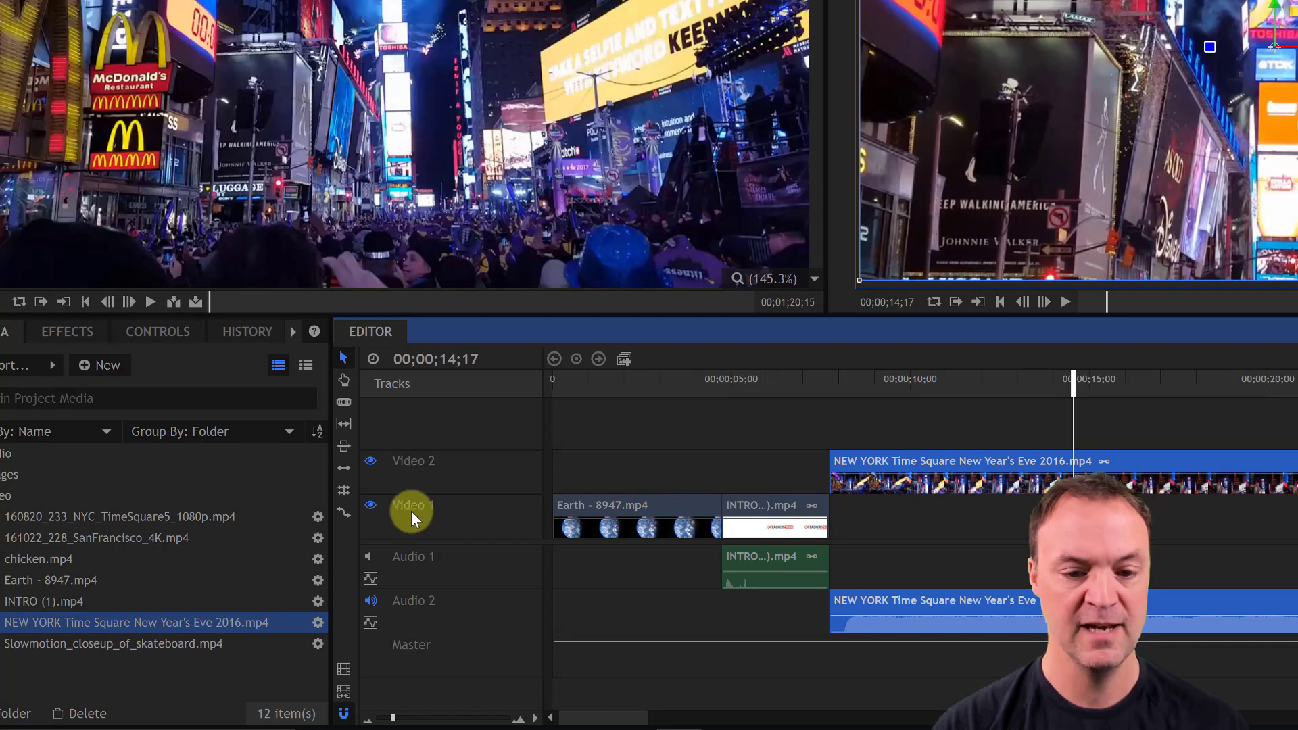
pyautogui.click(371, 462)
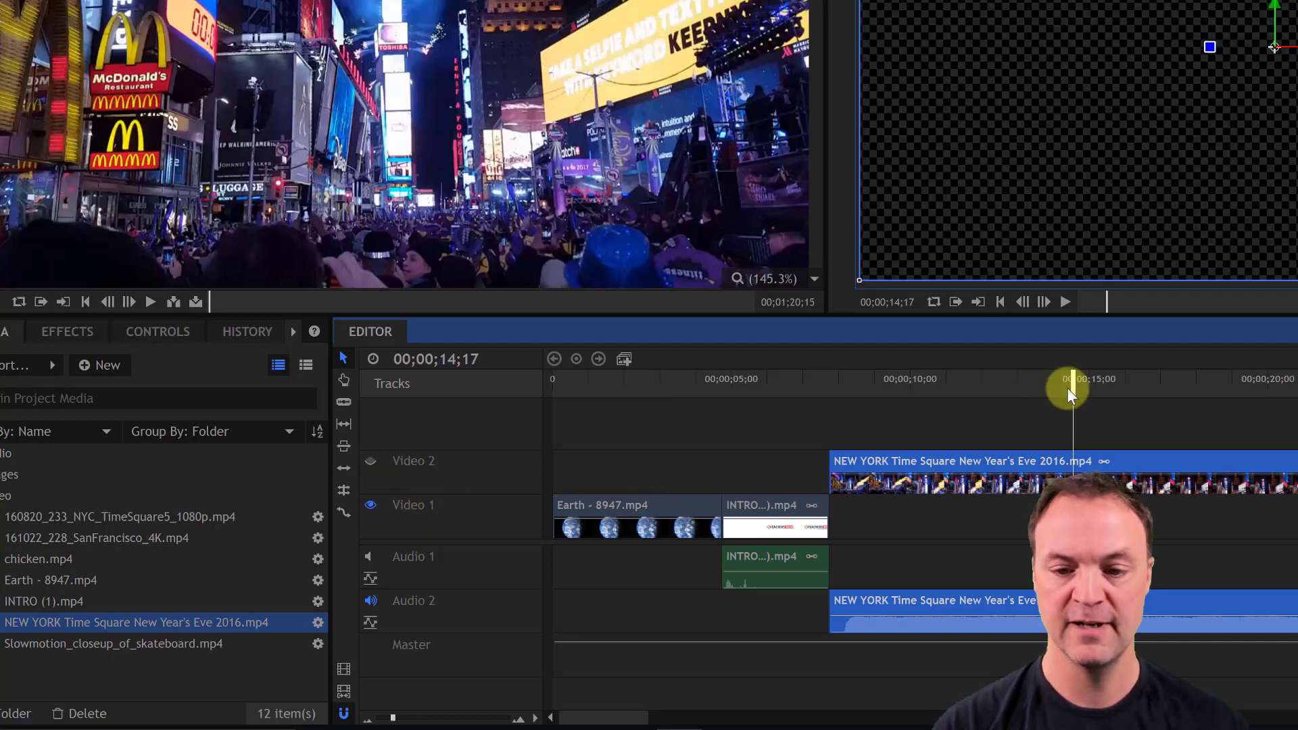
pyautogui.moveTo(1068, 394); pyautogui.dragTo(575, 436)
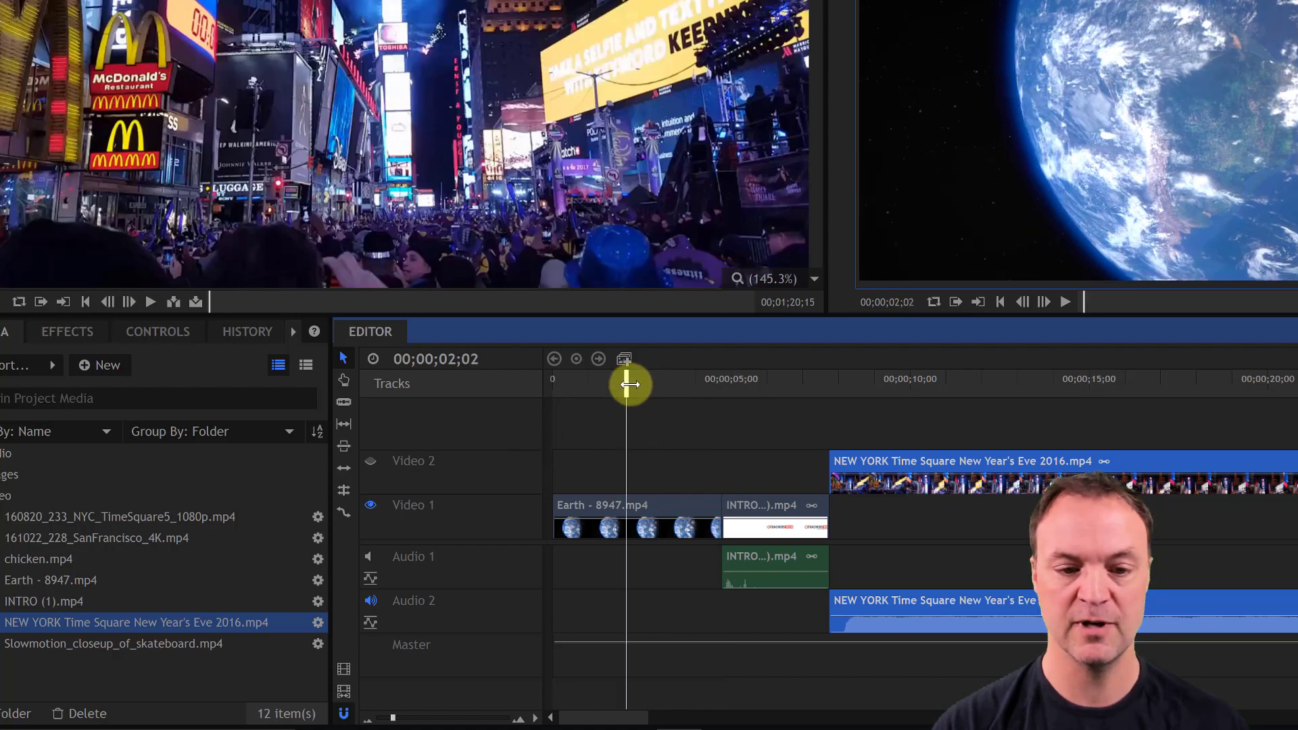
pyautogui.moveTo(628, 384); pyautogui.dragTo(1057, 418)
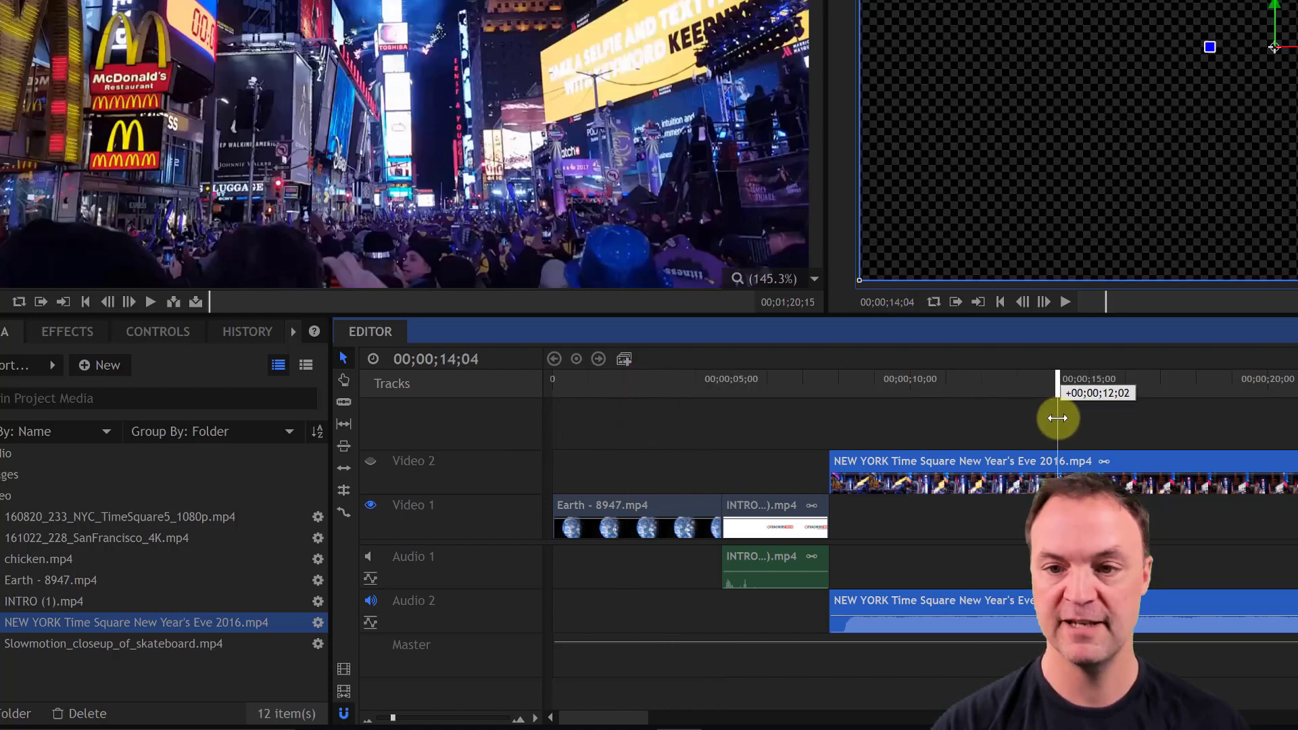
# Make the Video 2 track visible again and return the New York clip to Video 1 after the intro.
pyautogui.click(371, 467)
pyautogui.moveTo(949, 467); pyautogui.dragTo(914, 574)
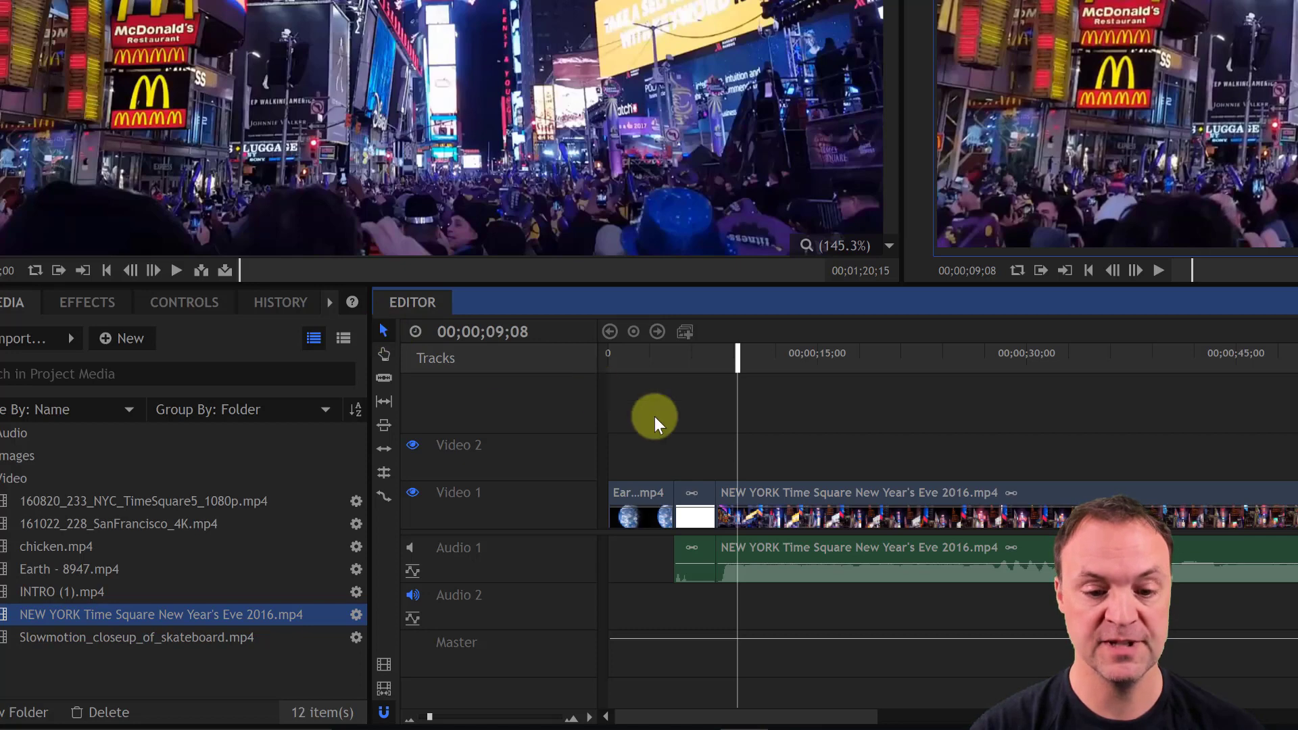
# Select the New York, intro and Earth clips individually on the timeline, finishing with the New York clip.
pyautogui.click(878, 517)
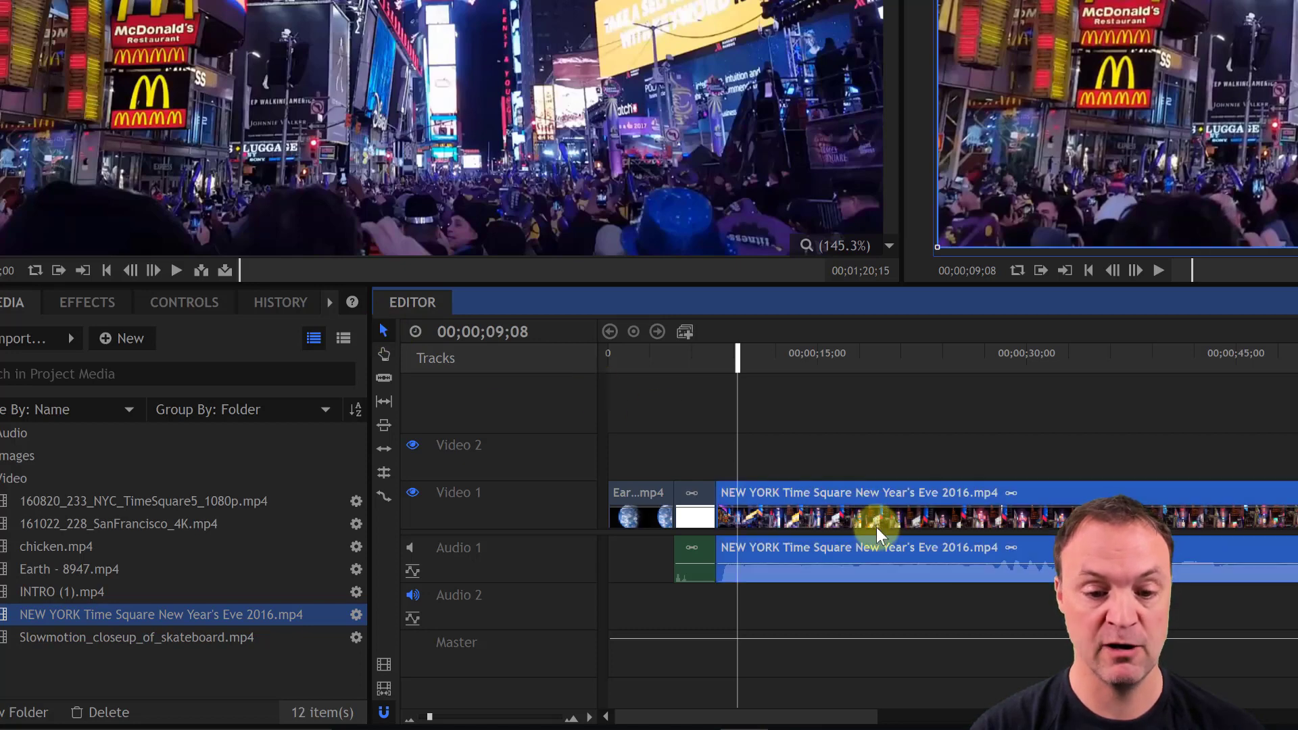
pyautogui.click(689, 501)
pyautogui.click(656, 499)
pyautogui.click(790, 510)
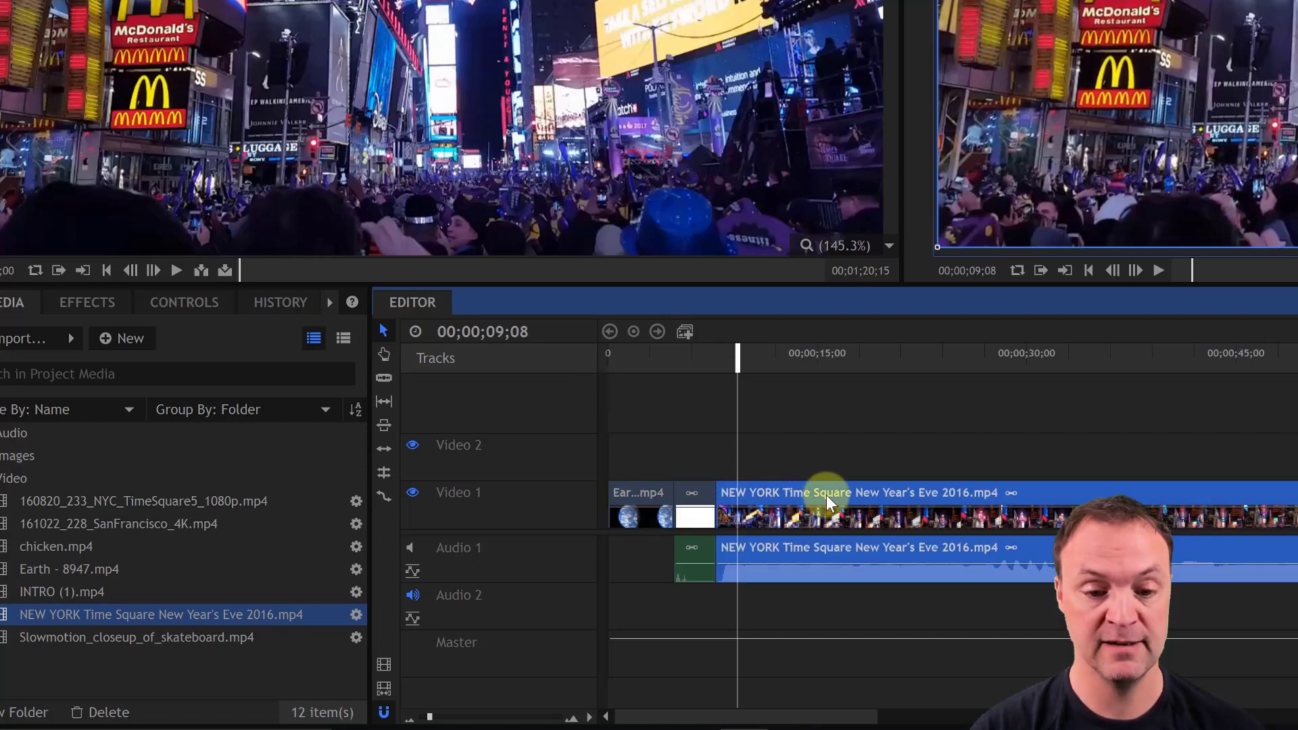
# Box-select all timeline clips with the New York clip raised to Video 2, and return that clip to Video 1.
pyautogui.moveTo(828, 501)
pyautogui.mouseDown()
pyautogui.moveTo(823, 464)
pyautogui.moveTo(904, 464)
pyautogui.moveTo(846, 464)
pyautogui.moveTo(837, 477)
pyautogui.mouseUp()
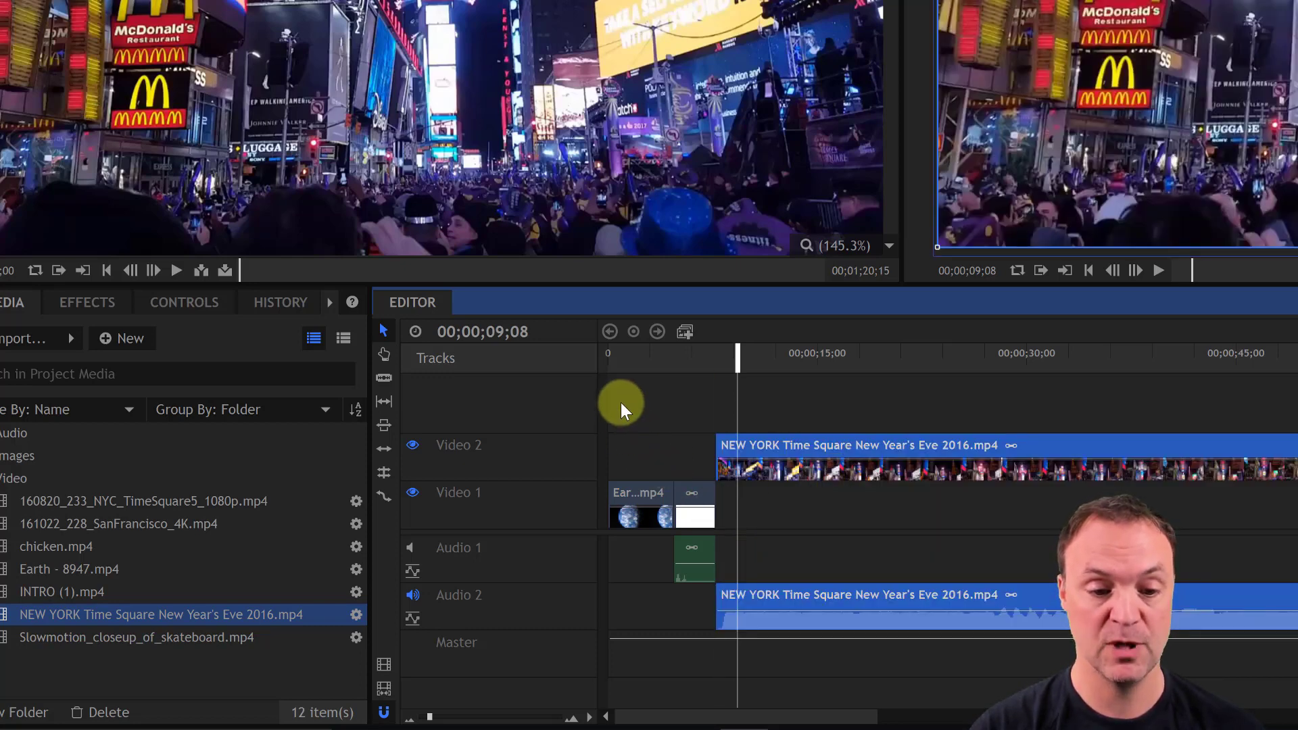
pyautogui.moveTo(620, 403); pyautogui.dragTo(993, 619)
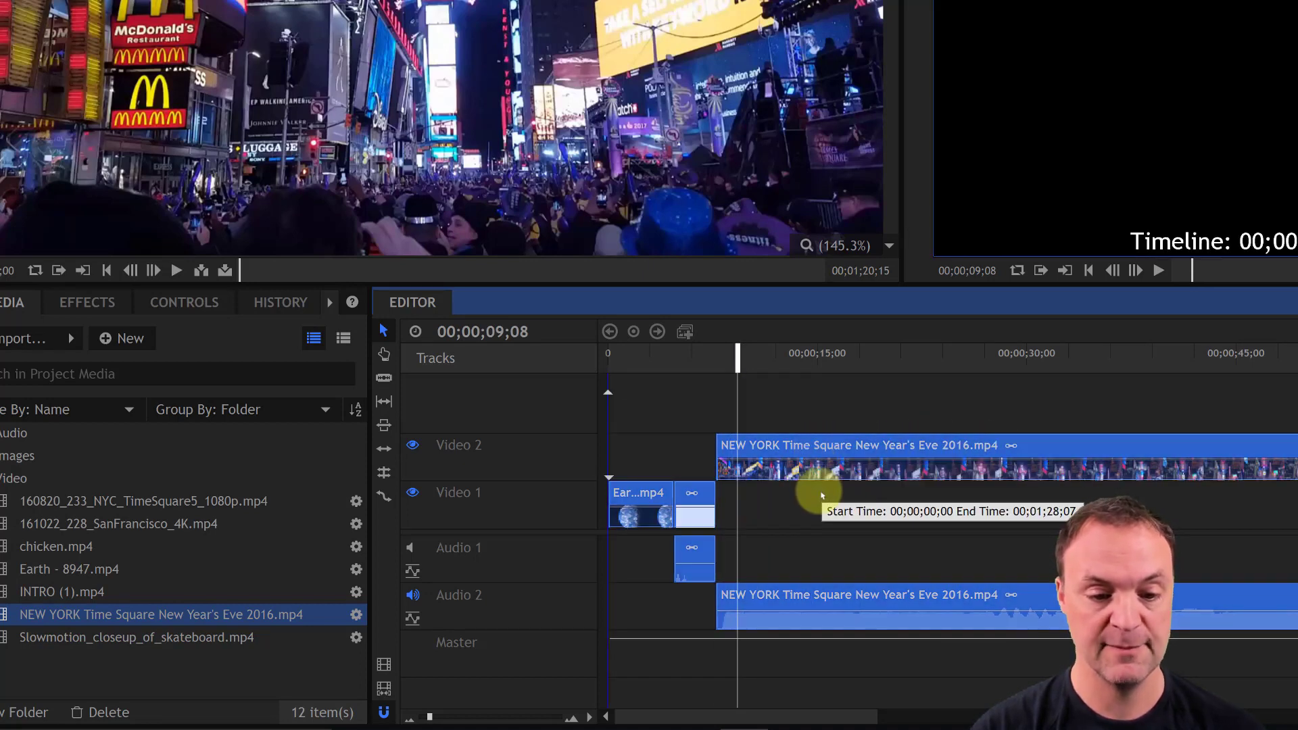
pyautogui.click(690, 424)
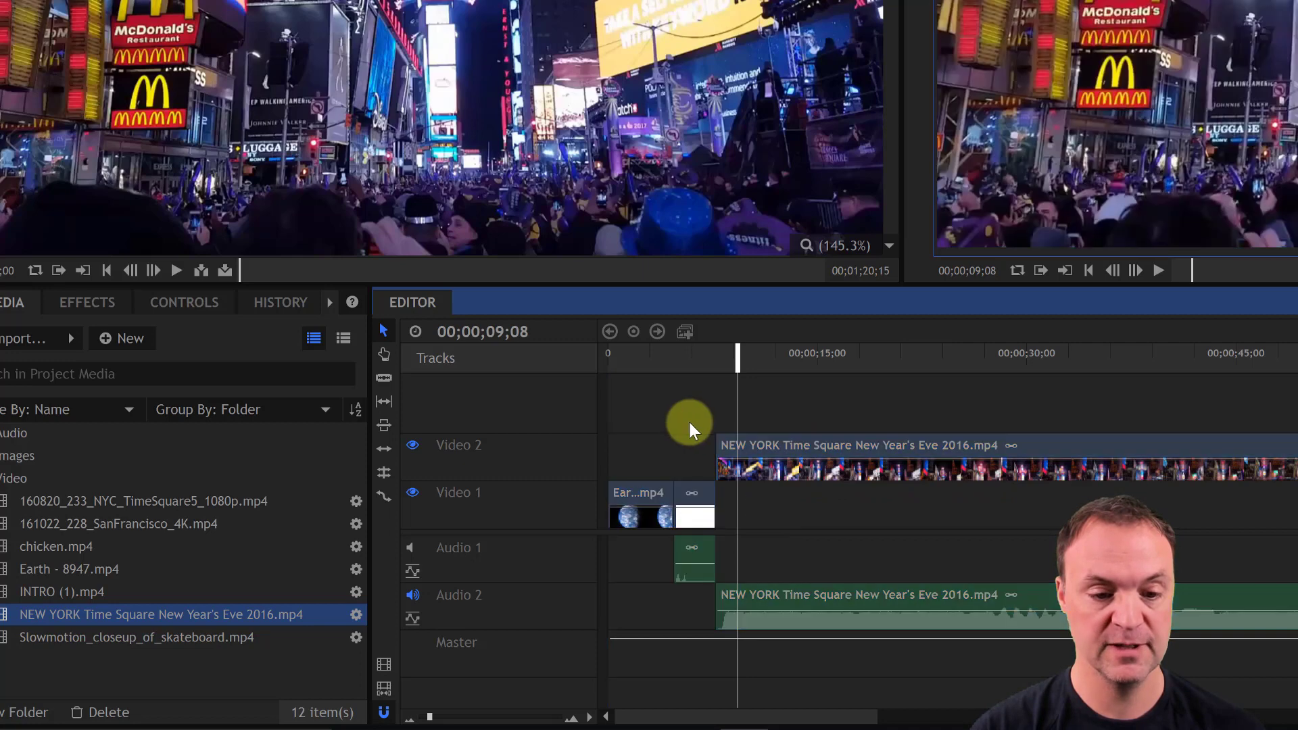
pyautogui.moveTo(773, 440); pyautogui.dragTo(749, 500)
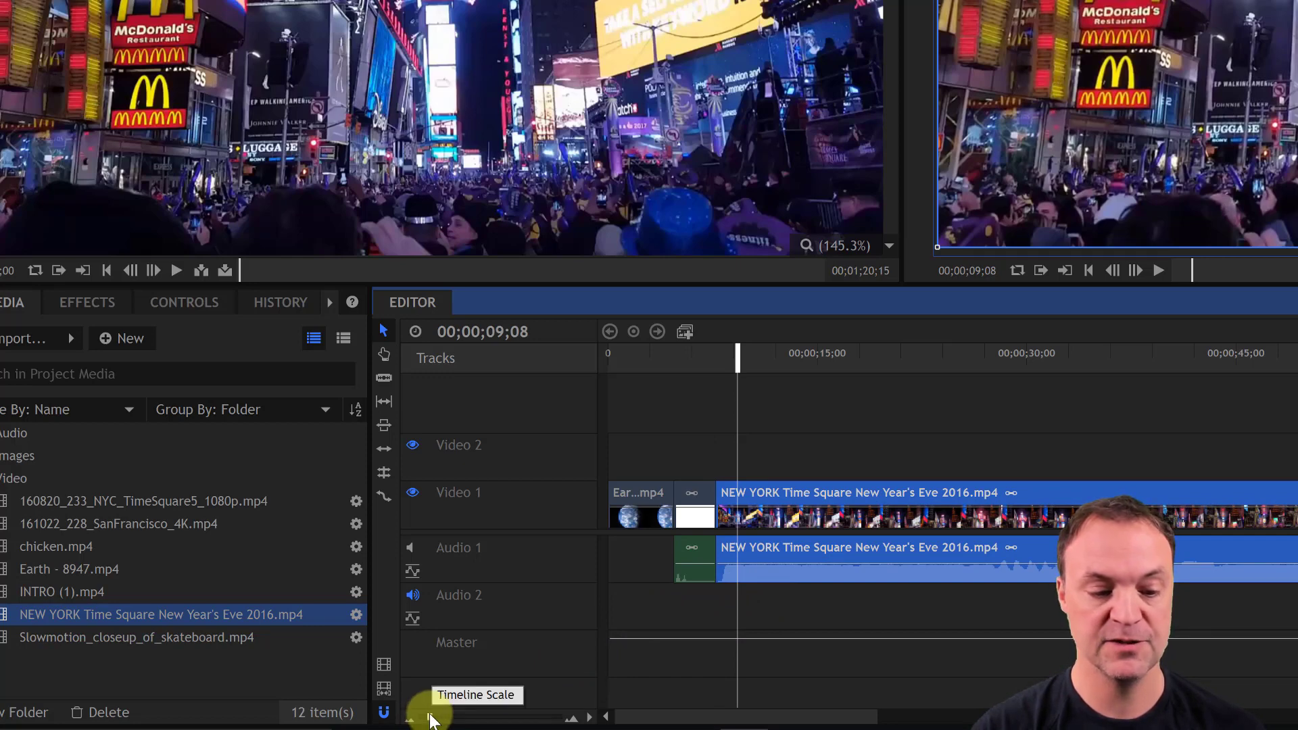
# Examine the timeline at wider and closer scales, panning along the clips with the Hand tool.
pyautogui.moveTo(430, 718)
pyautogui.mouseDown()
pyautogui.moveTo(482, 720)
pyautogui.moveTo(427, 722)
pyautogui.mouseUp()
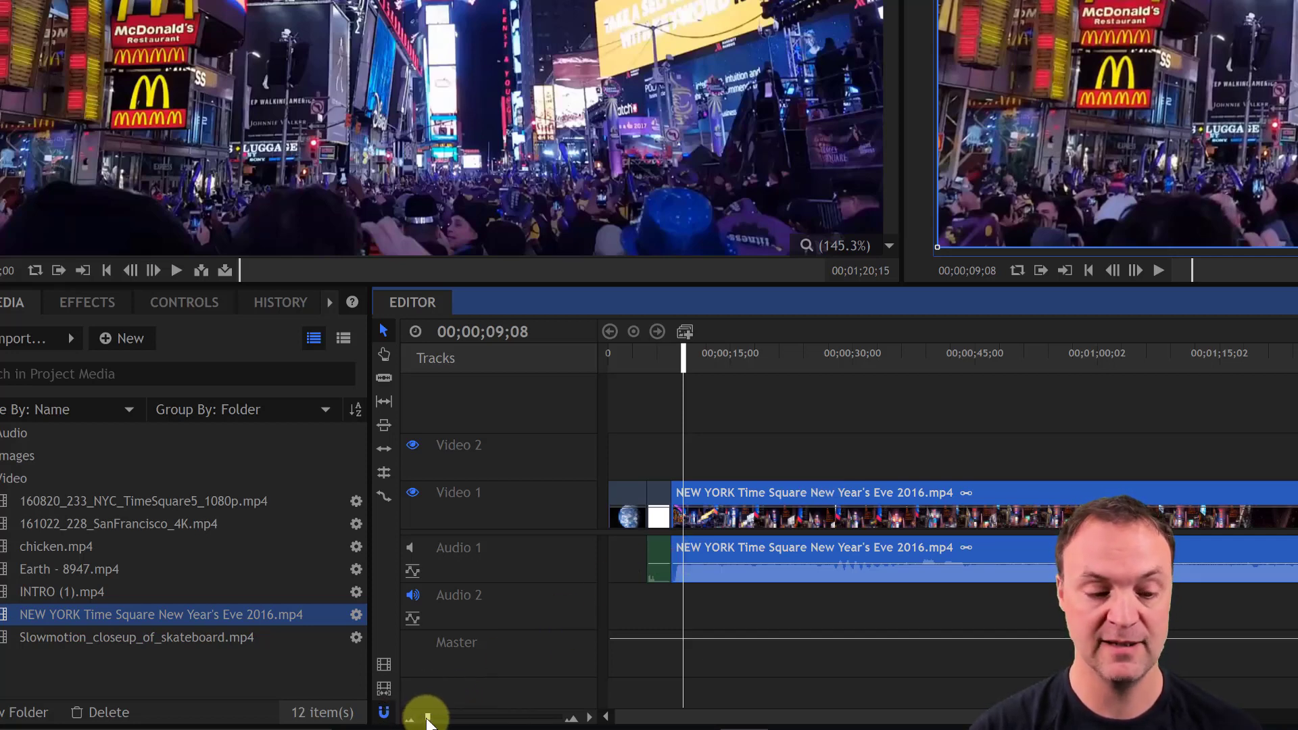
pyautogui.moveTo(428, 720)
pyautogui.mouseDown()
pyautogui.moveTo(509, 720)
pyautogui.moveTo(429, 720)
pyautogui.mouseUp()
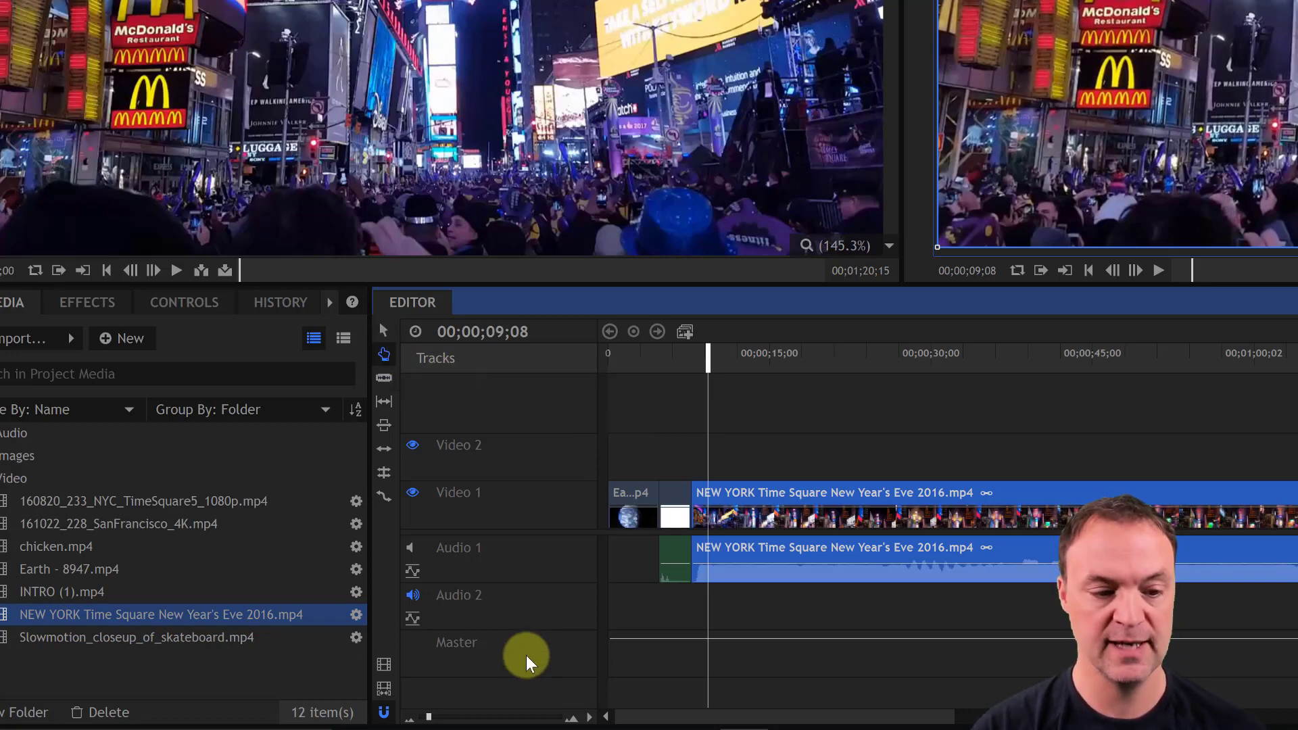
pyautogui.moveTo(431, 718); pyautogui.dragTo(443, 718)
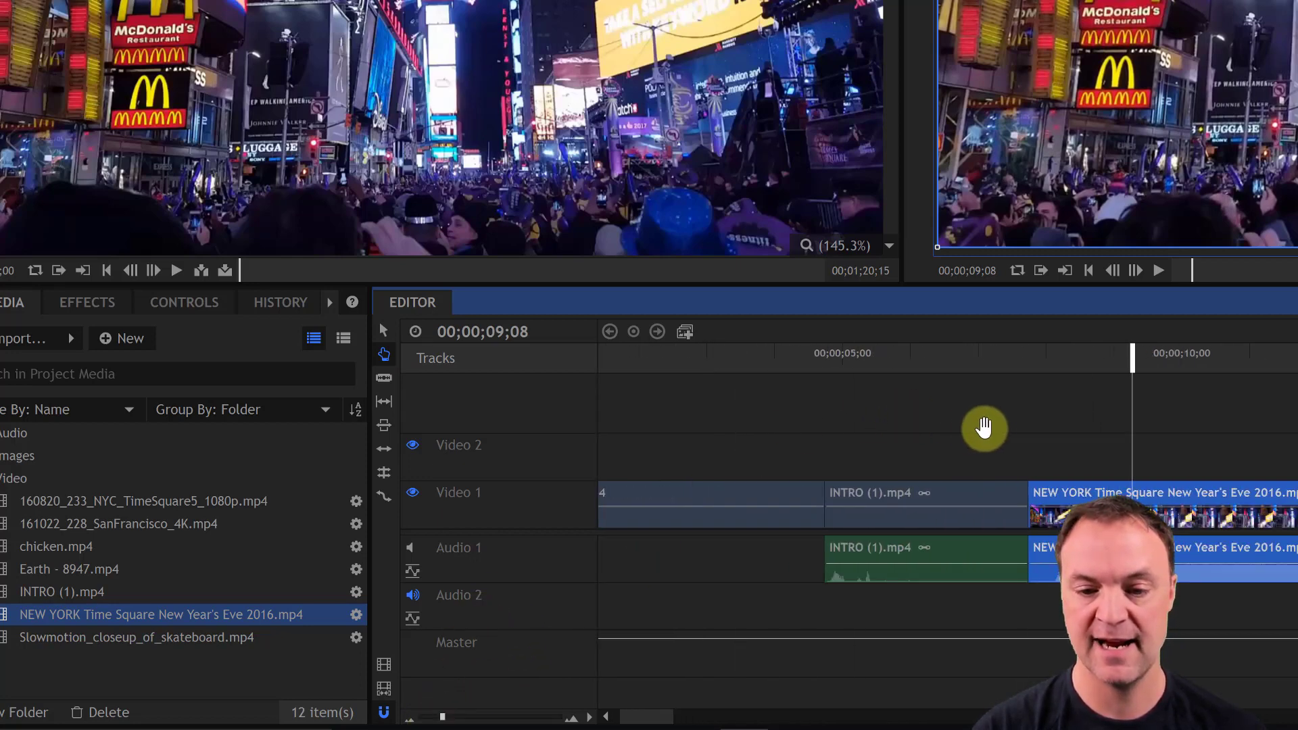
pyautogui.moveTo(979, 423); pyautogui.dragTo(1226, 434)
pyautogui.moveTo(889, 409); pyautogui.dragTo(988, 428)
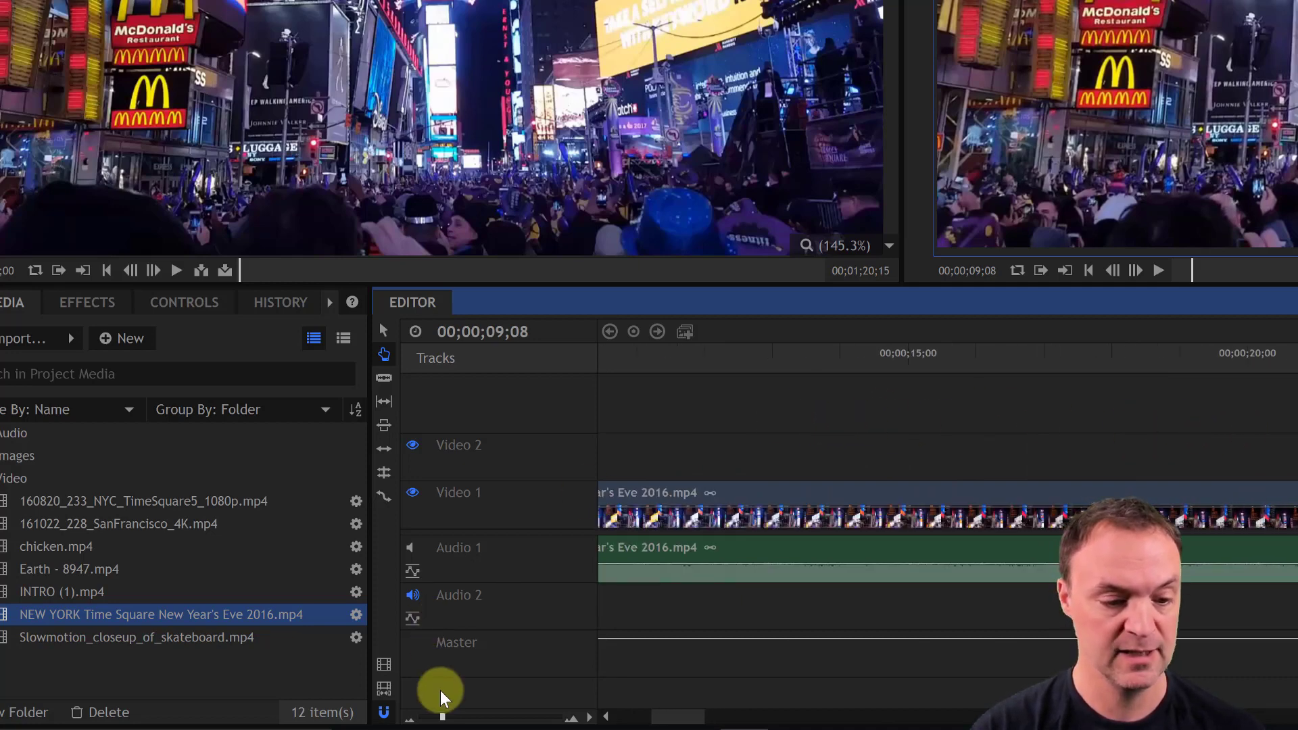
pyautogui.moveTo(441, 715); pyautogui.dragTo(430, 717)
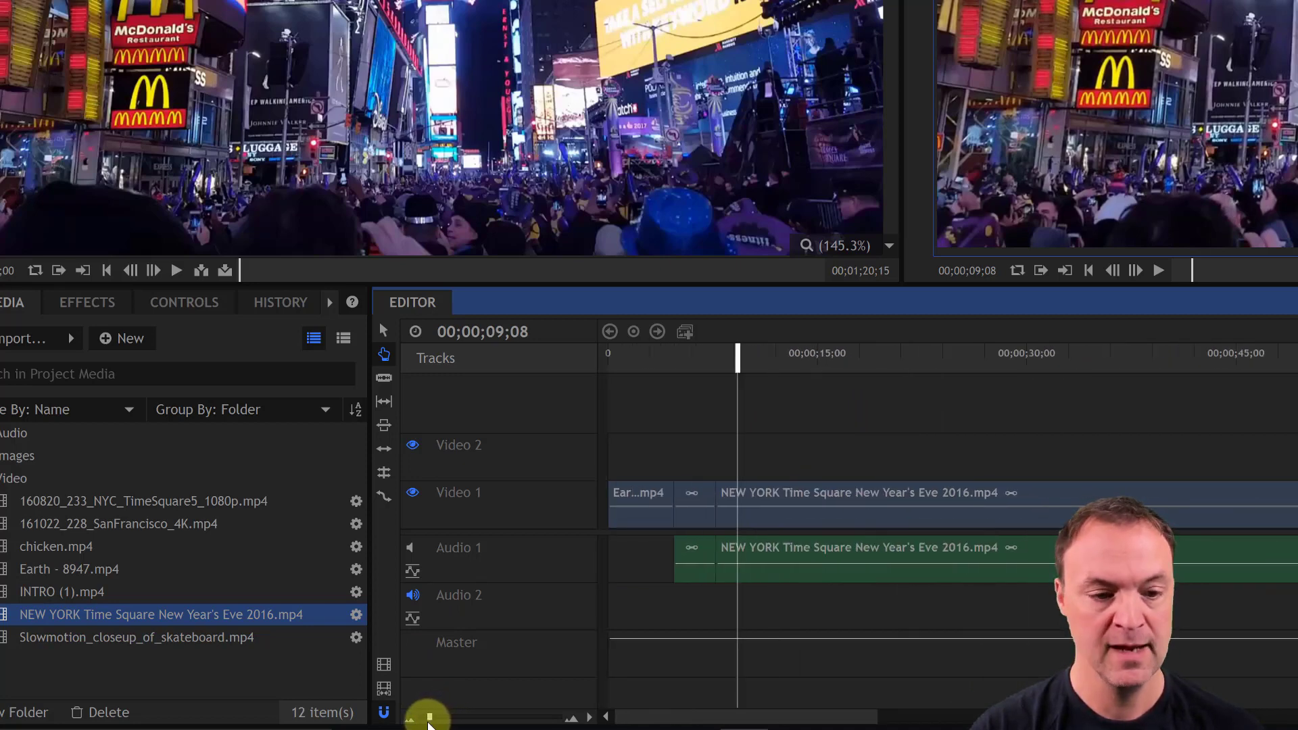
# Slice the New York clip on Video 1 at about 24 and 38 seconds, and return to the Selection tool.
pyautogui.click(384, 378)
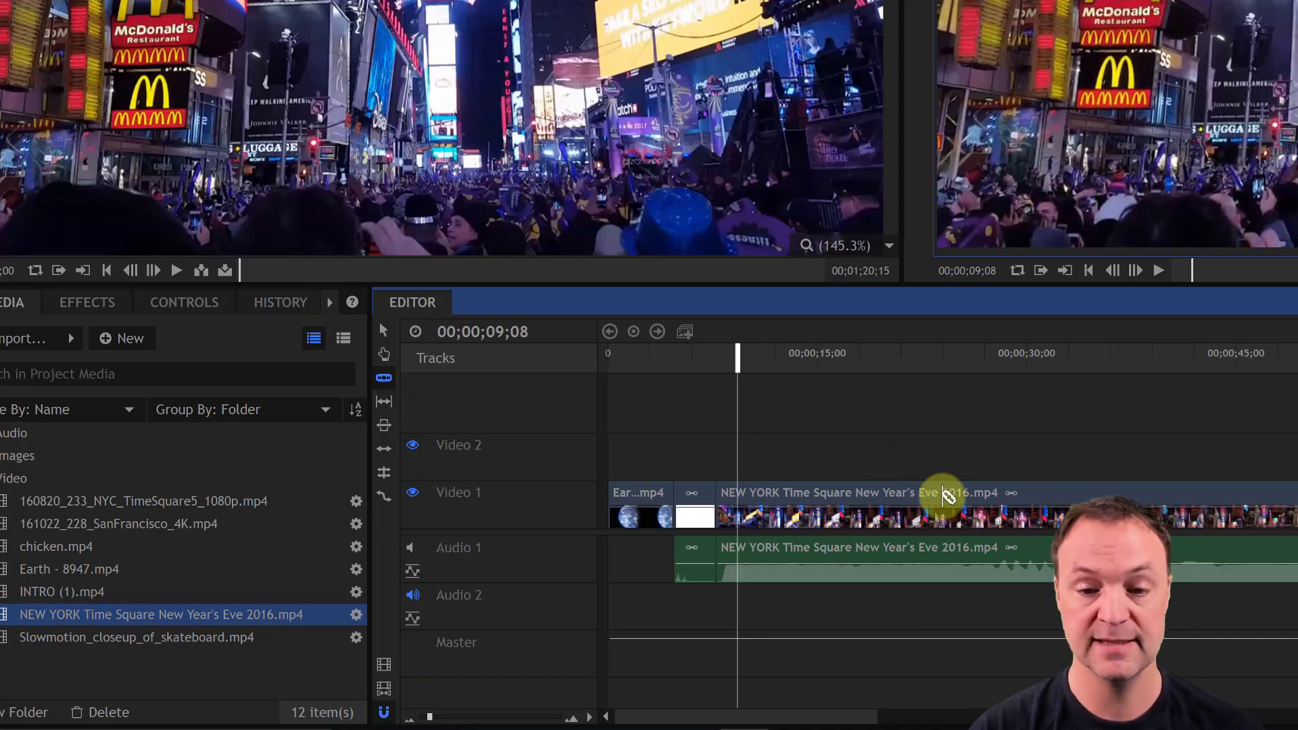
pyautogui.click(941, 497)
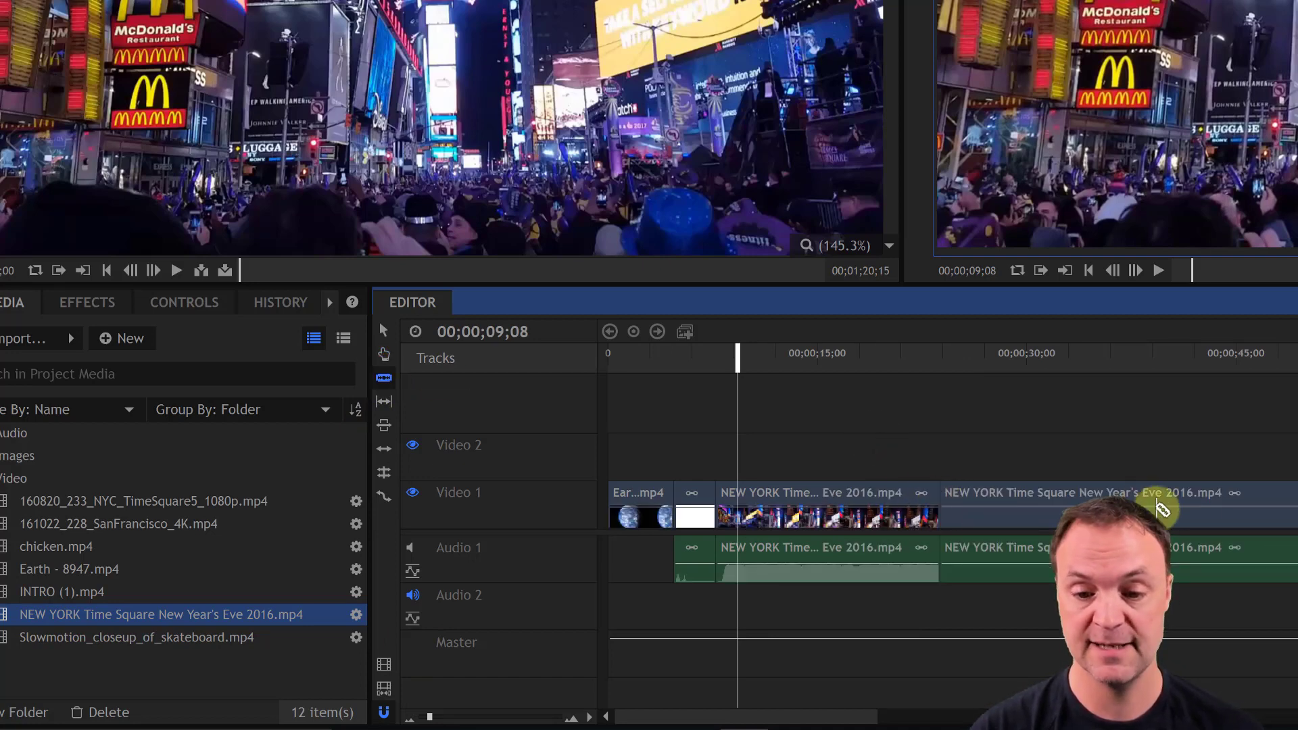
pyautogui.click(1144, 517)
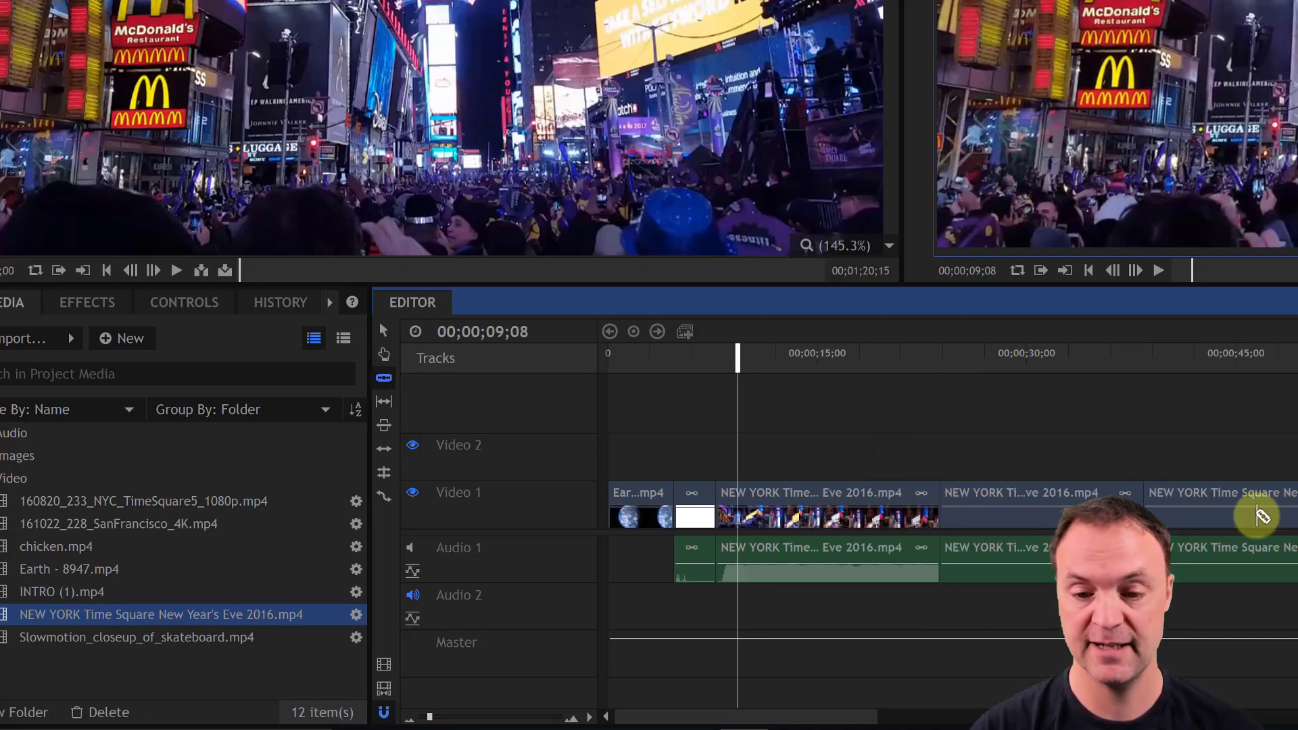
pyautogui.click(382, 329)
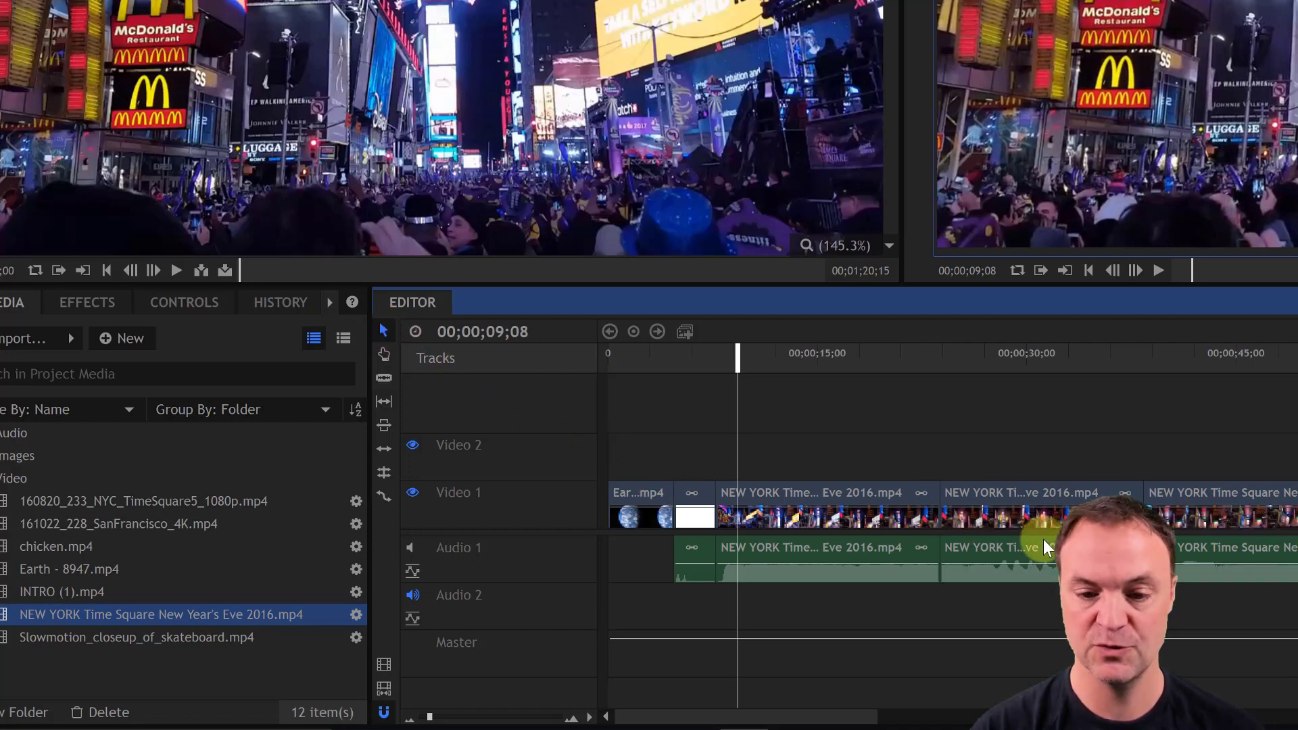
# Delete the middle New York segment, move the last segment back to close the gap, and undo everything back to the unsliced clip.
pyautogui.click(1021, 492)
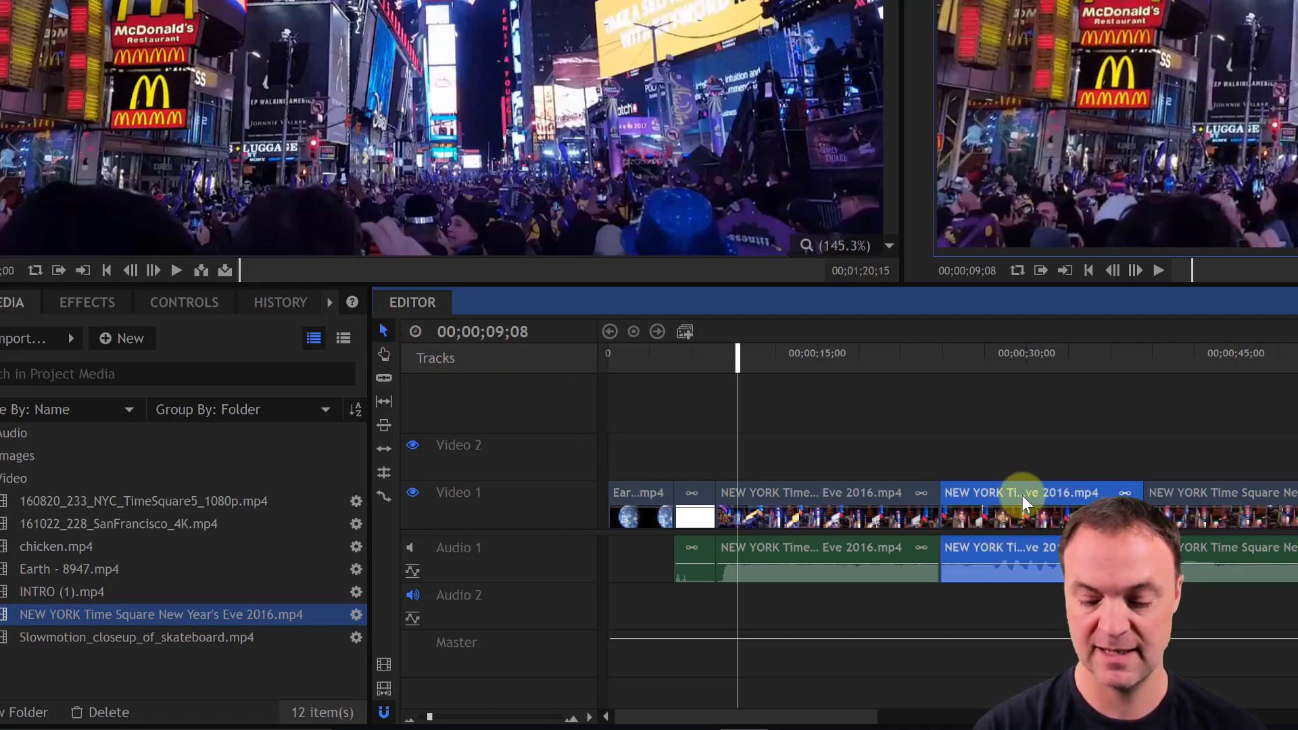
pyautogui.press('Delete')
pyautogui.moveTo(1079, 440); pyautogui.dragTo(1243, 591)
pyautogui.moveTo(1210, 504); pyautogui.dragTo(1066, 515)
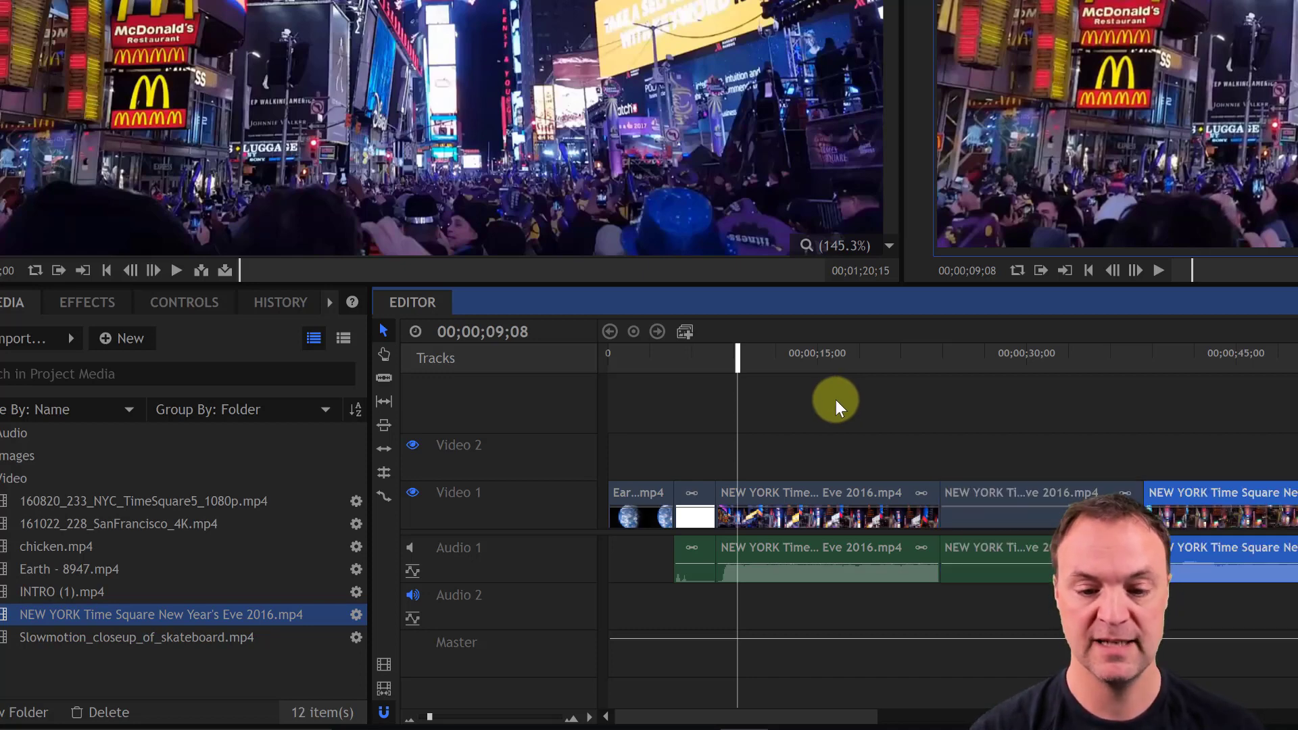
pyautogui.click(836, 399)
pyautogui.hotkey('ctrl', 'z')
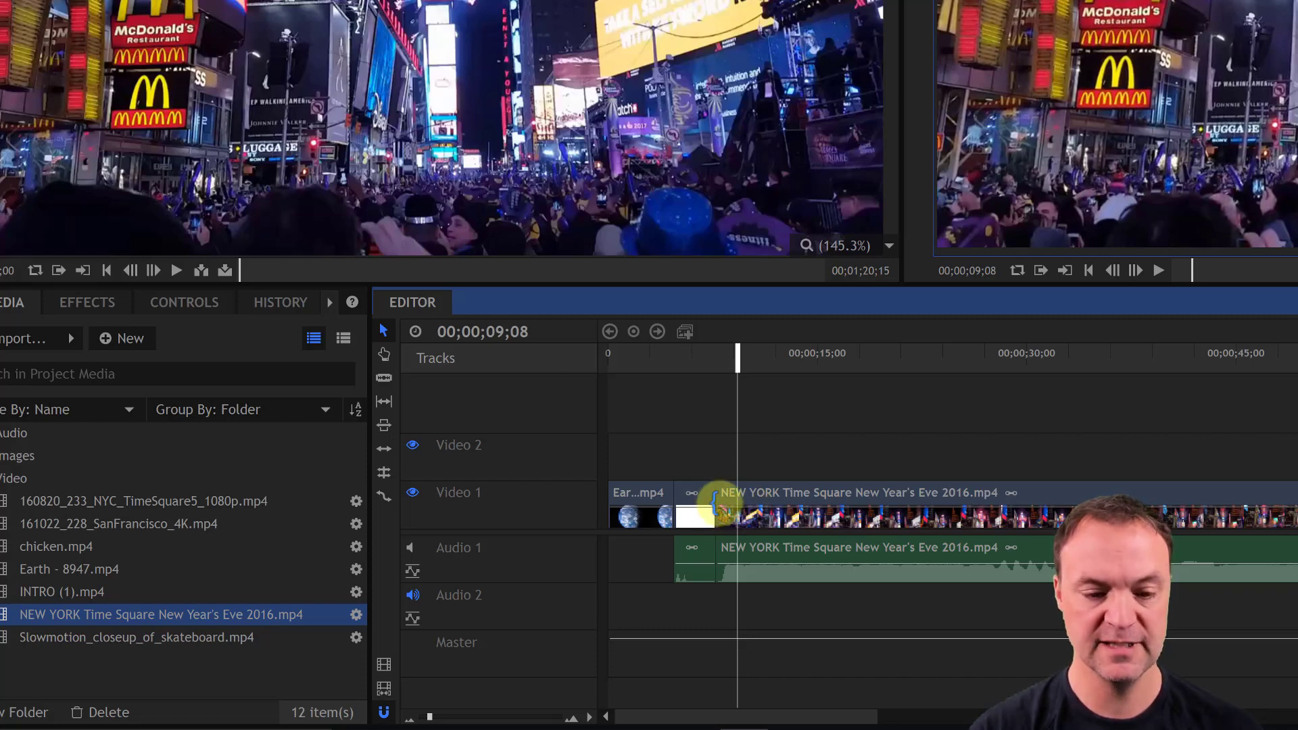
# Ripple-trim about 45 seconds off the start of the New York clip, keeping it against the intro clip, and play the result.
pyautogui.click(721, 504)
pyautogui.moveTo(721, 503); pyautogui.dragTo(1284, 521)
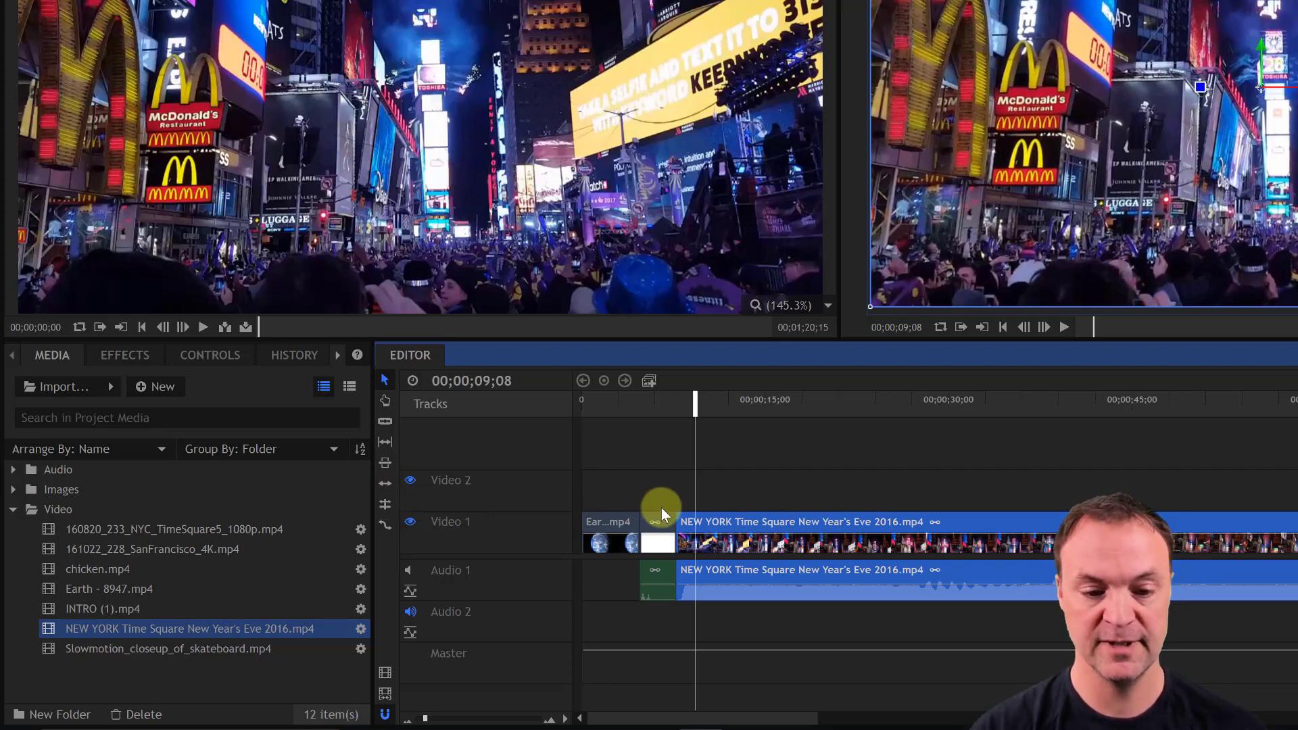
pyautogui.click(385, 485)
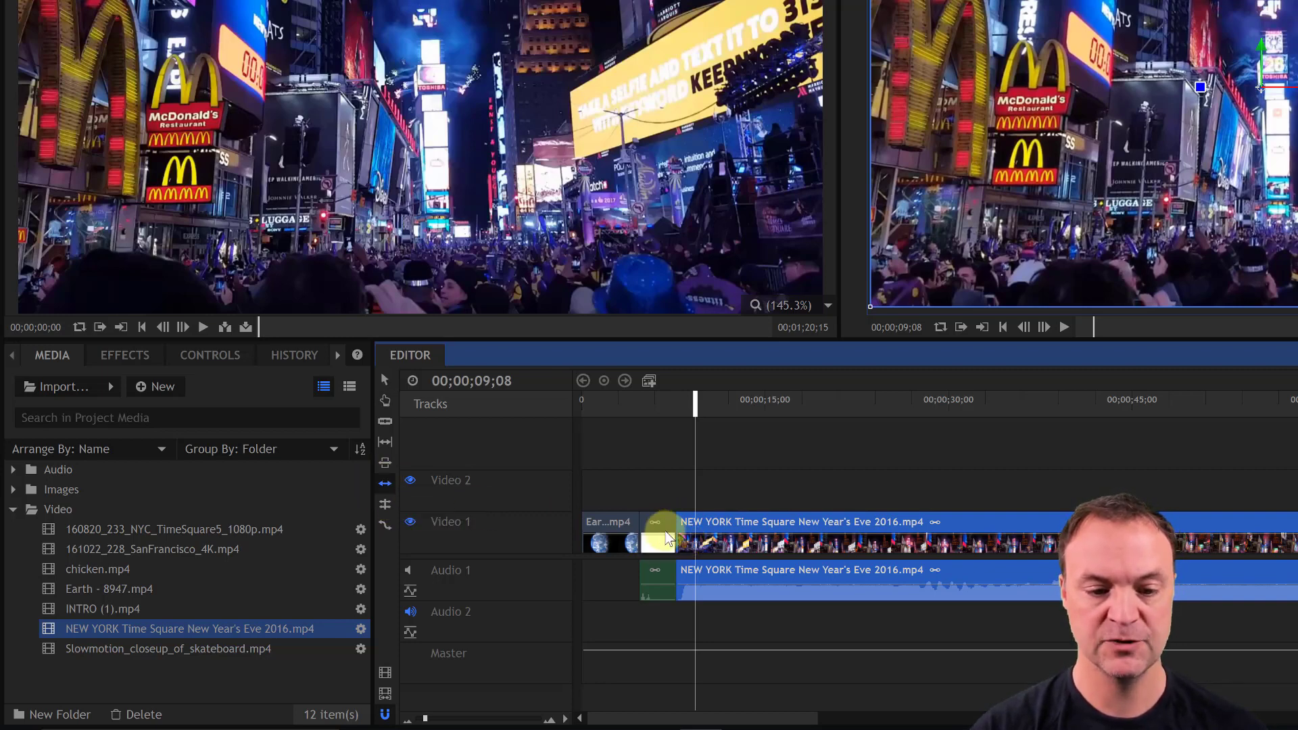
pyautogui.moveTo(676, 530); pyautogui.dragTo(1222, 539)
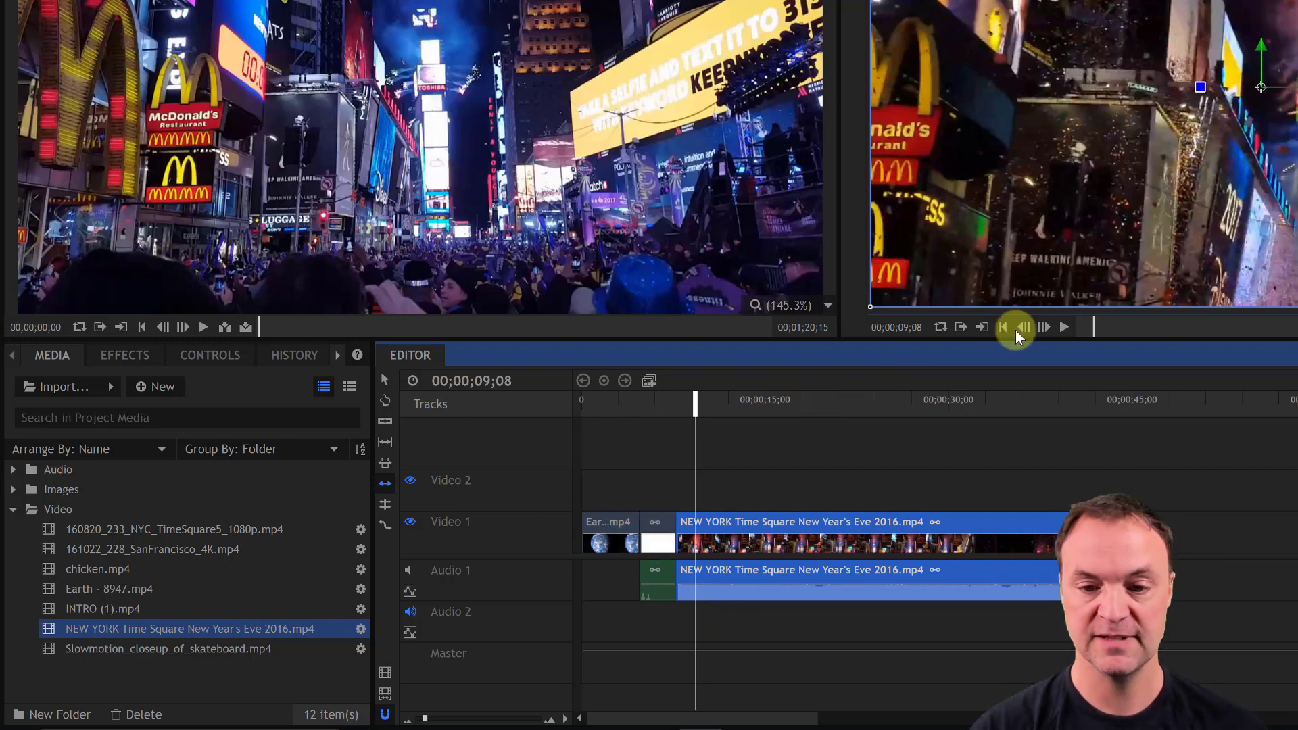
pyautogui.click(1064, 327)
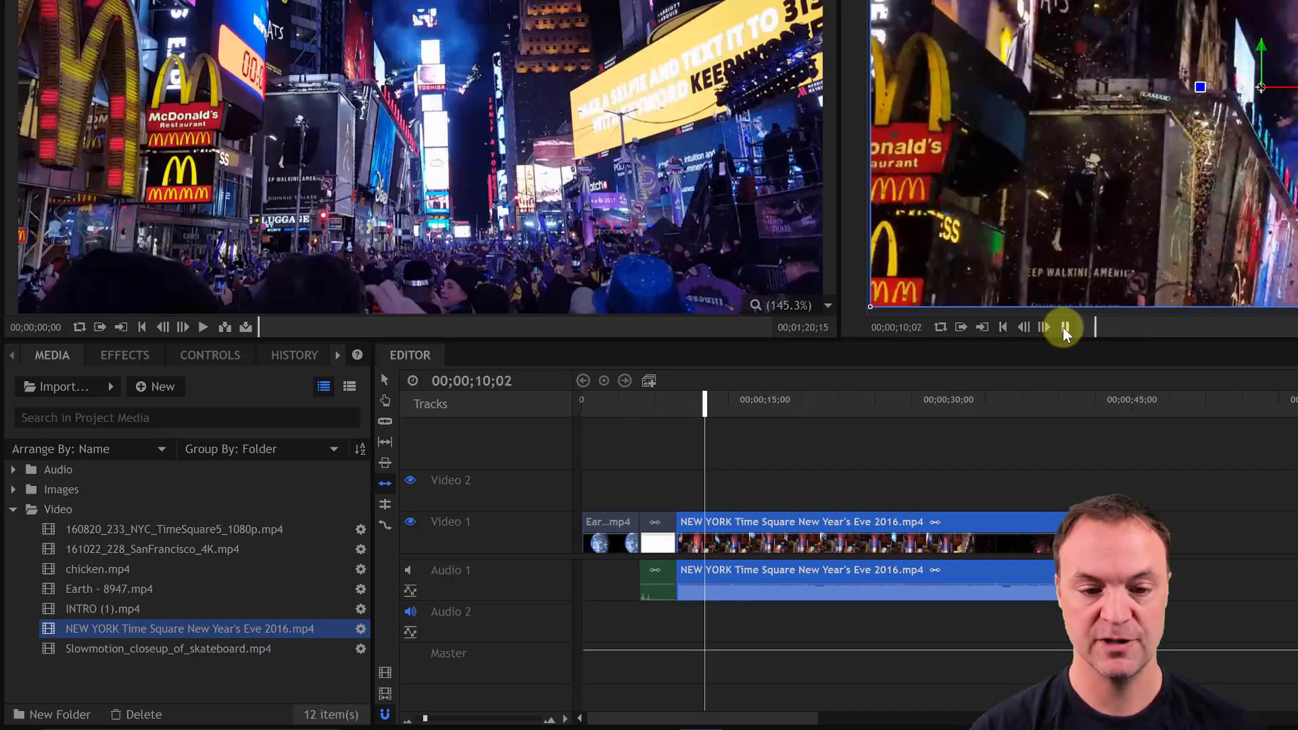
pyautogui.click(1063, 327)
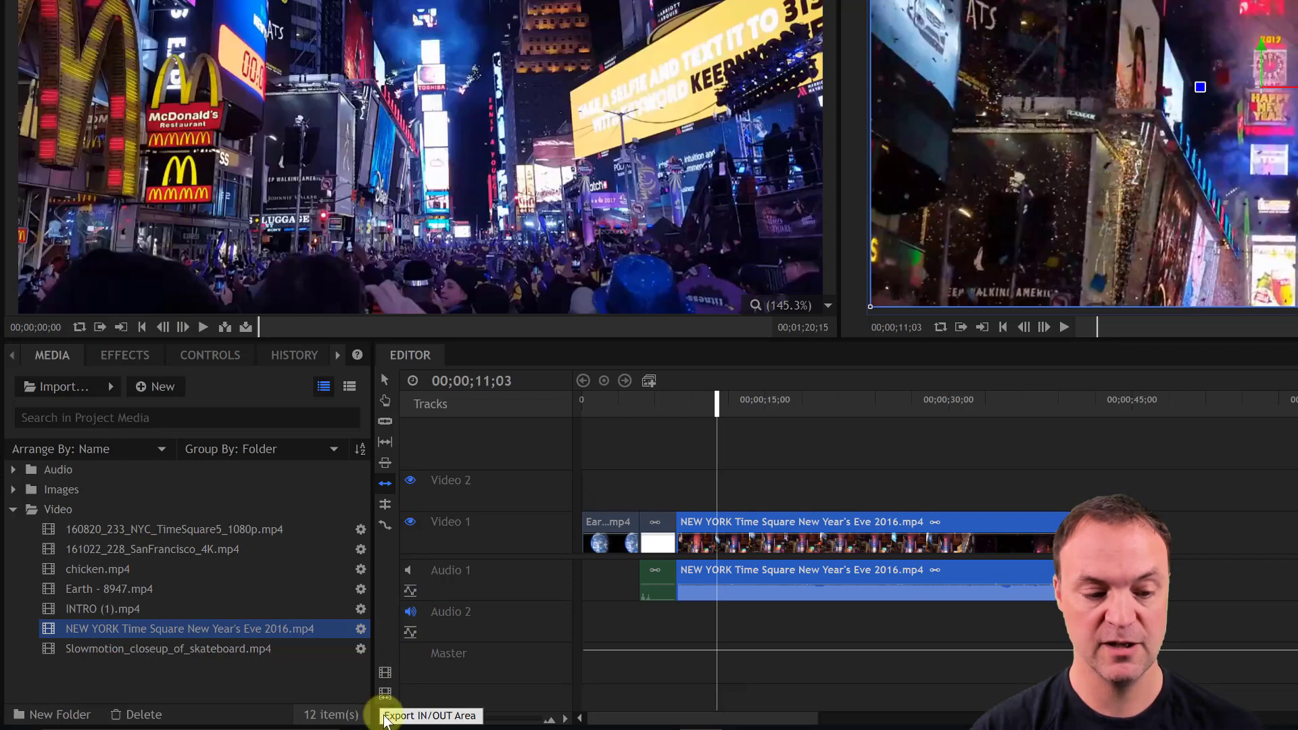
# Return to the Selection tool with snapping on and the New York clip selected on Video 1.
pyautogui.click(386, 715)
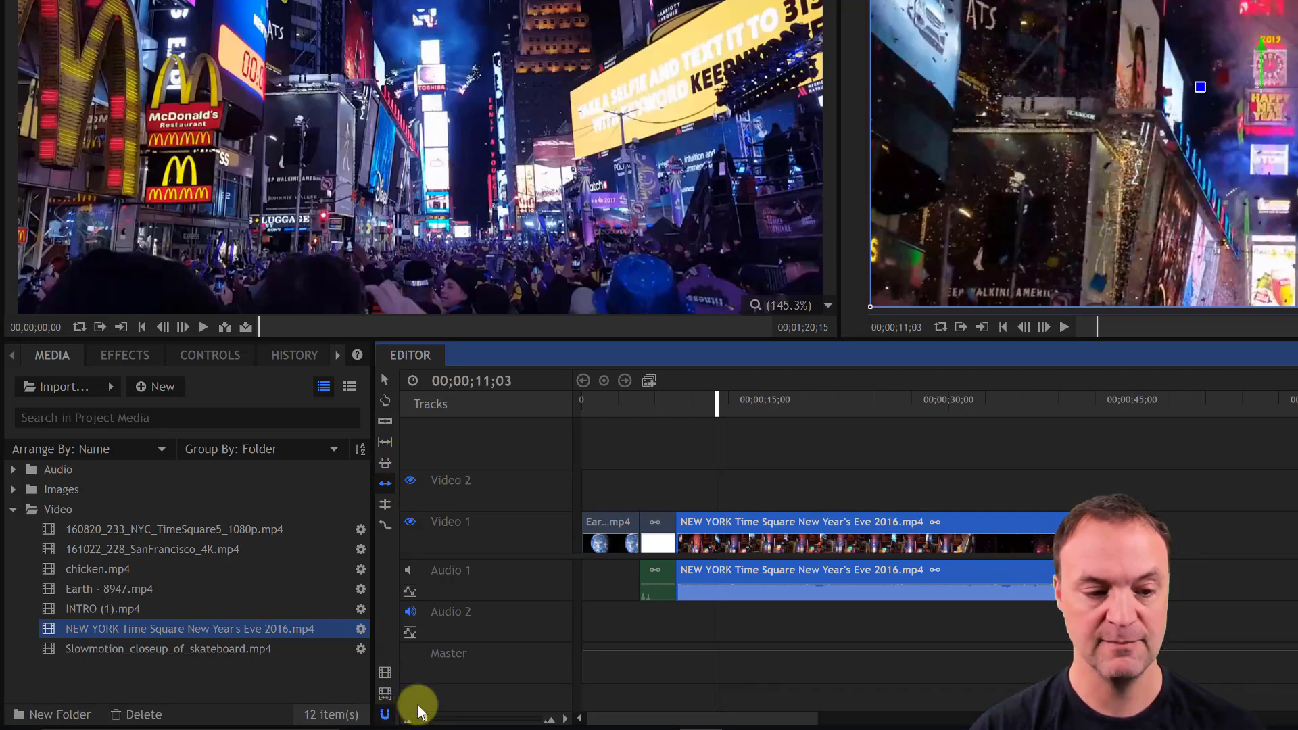
pyautogui.click(385, 379)
pyautogui.moveTo(823, 443); pyautogui.dragTo(906, 626)
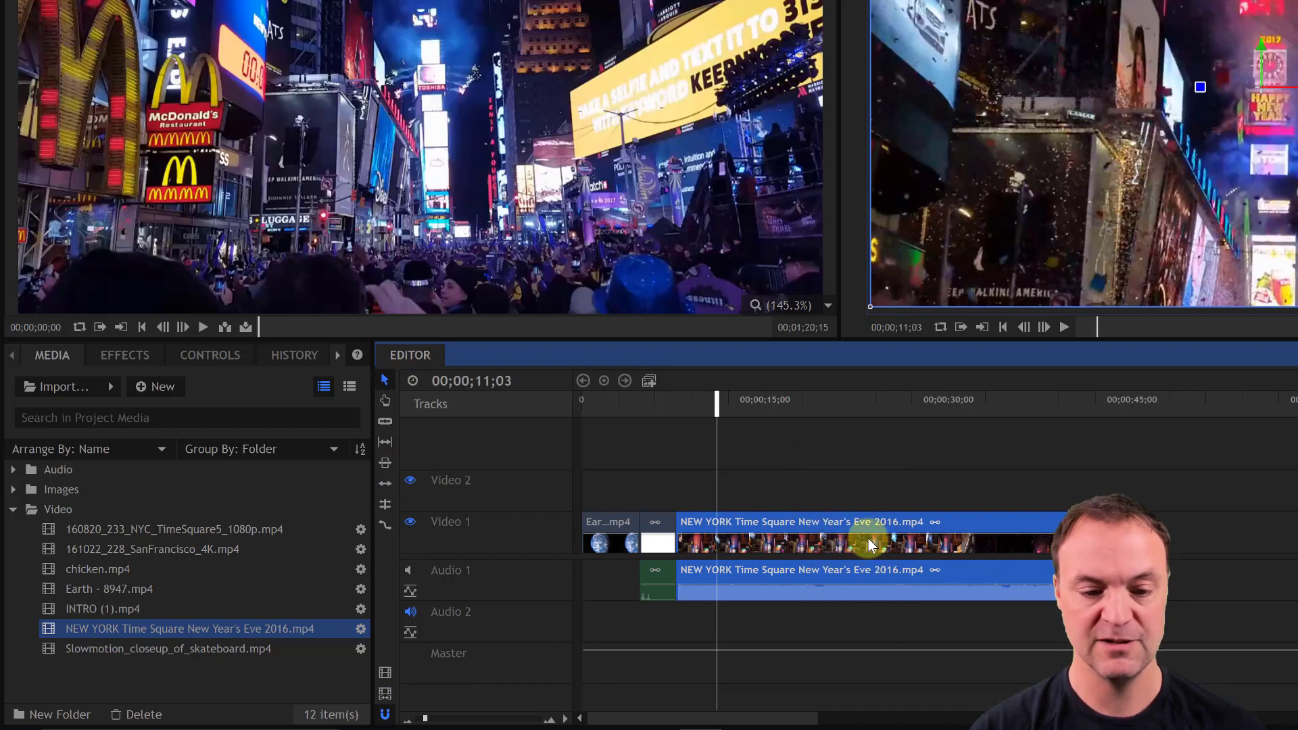
pyautogui.moveTo(870, 538)
pyautogui.mouseDown()
pyautogui.moveTo(921, 539)
pyautogui.moveTo(870, 545)
pyautogui.mouseUp()
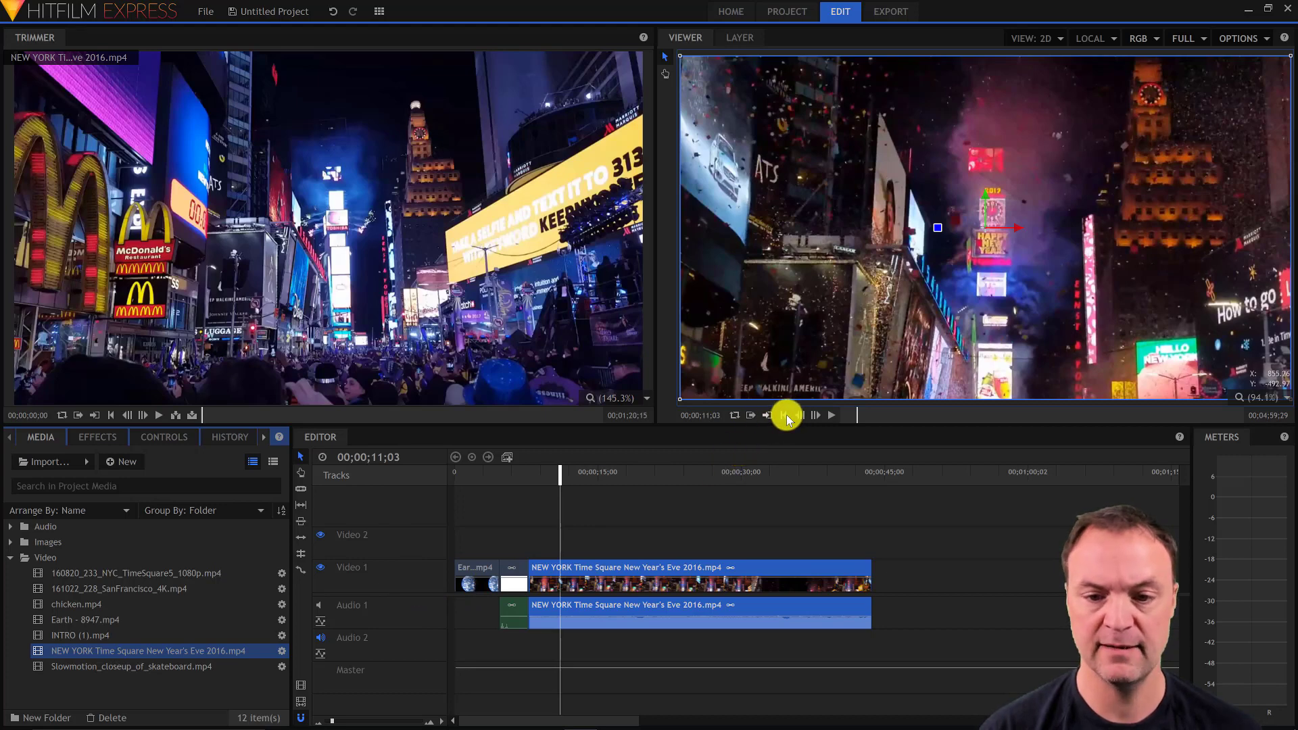
# Unmute the Audio 1 track and play the New York clip to check its sound level.
pyautogui.click(832, 416)
pyautogui.click(832, 417)
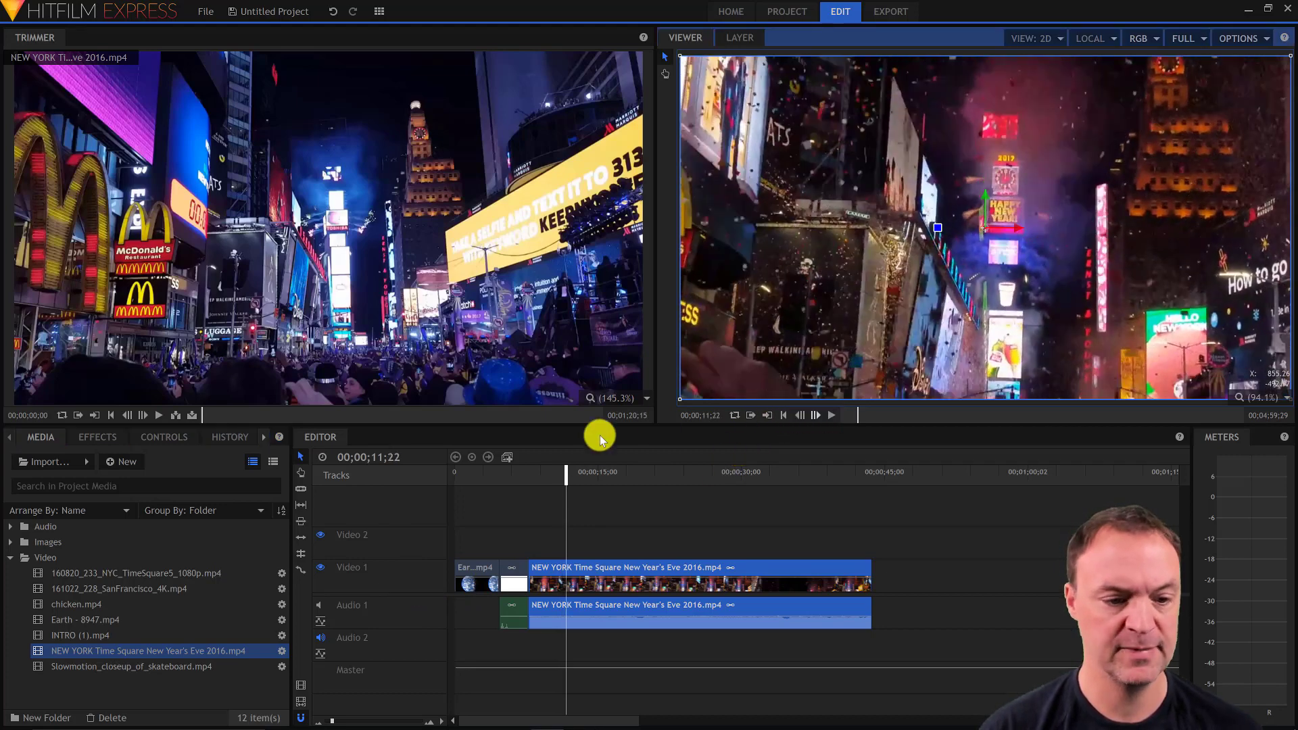
pyautogui.click(319, 607)
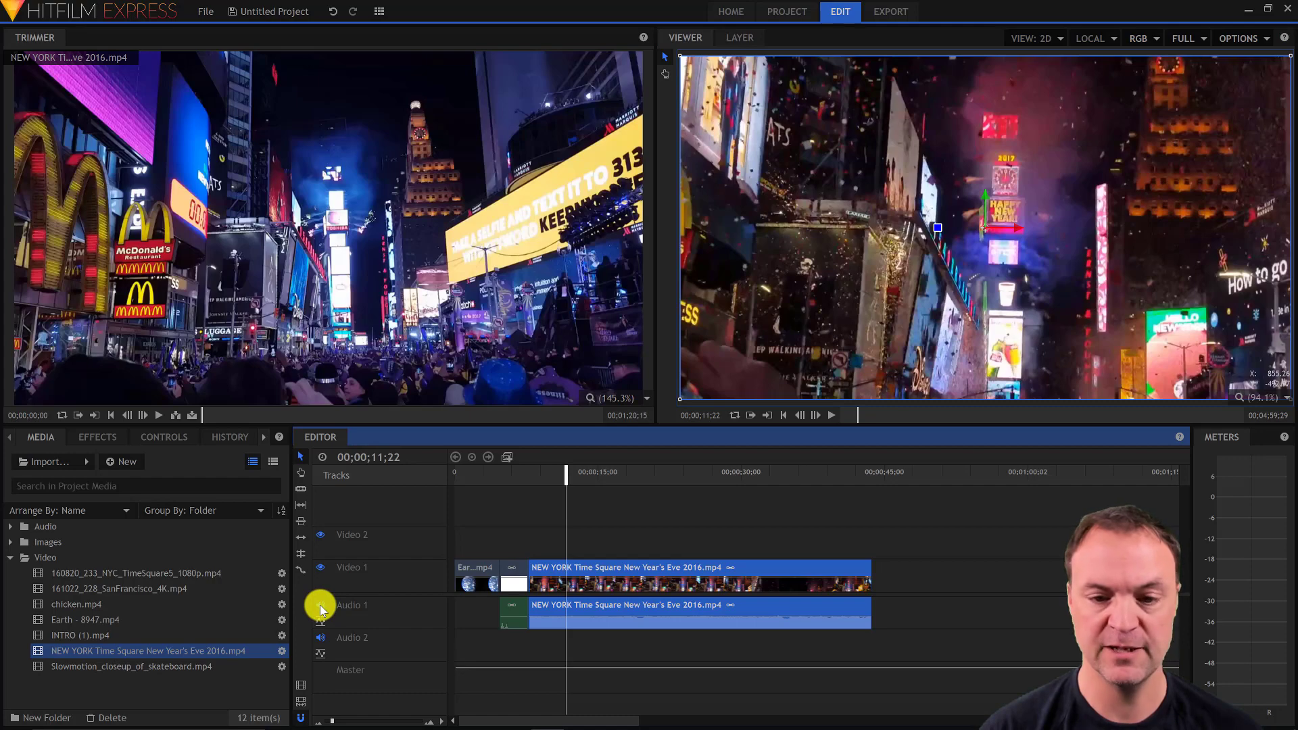
pyautogui.click(832, 416)
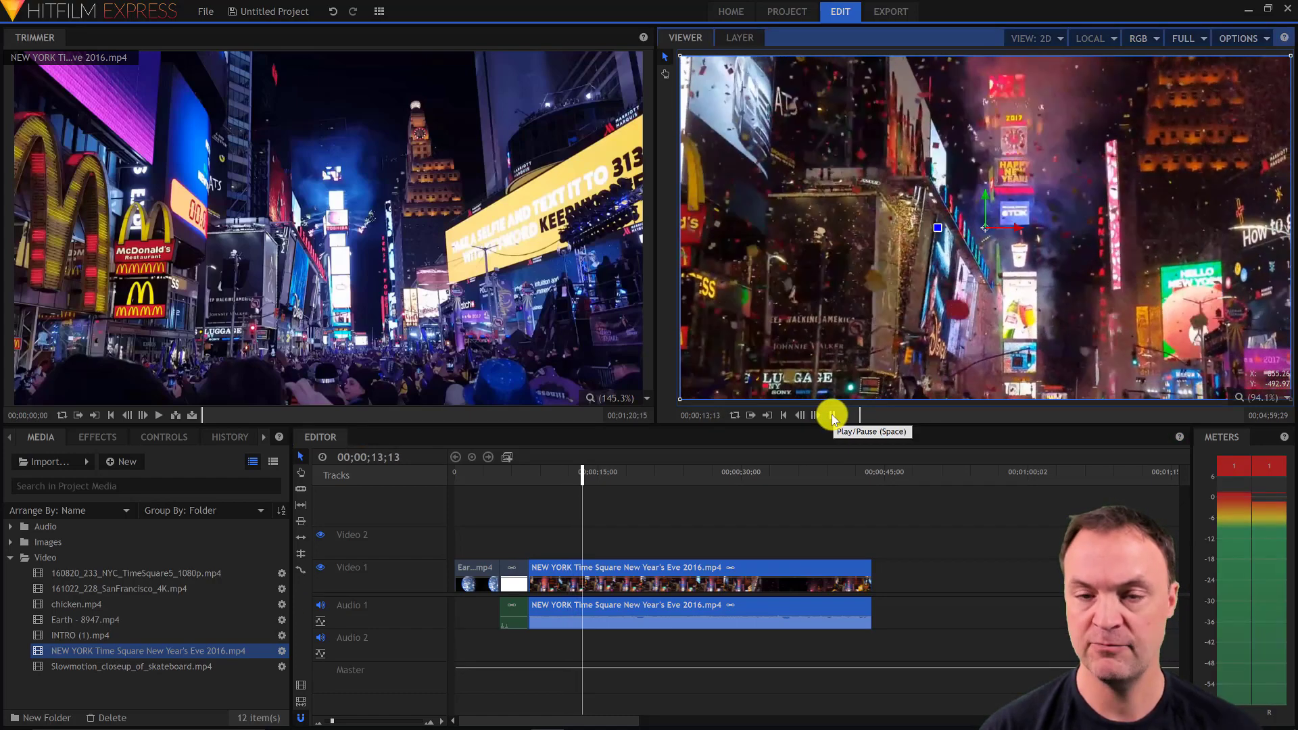
pyautogui.click(833, 415)
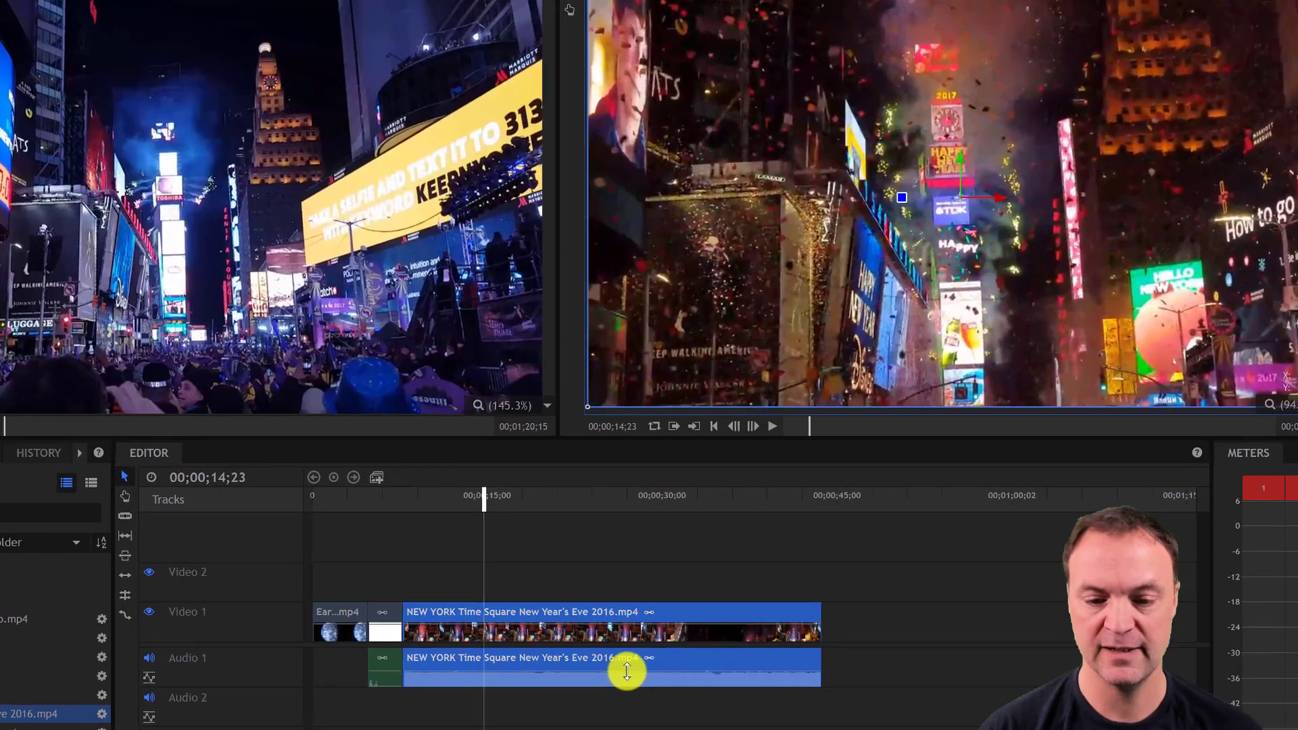
# Lower the New York clip's volume line on Audio 1 and play it from about 14 seconds.
pyautogui.click(664, 650)
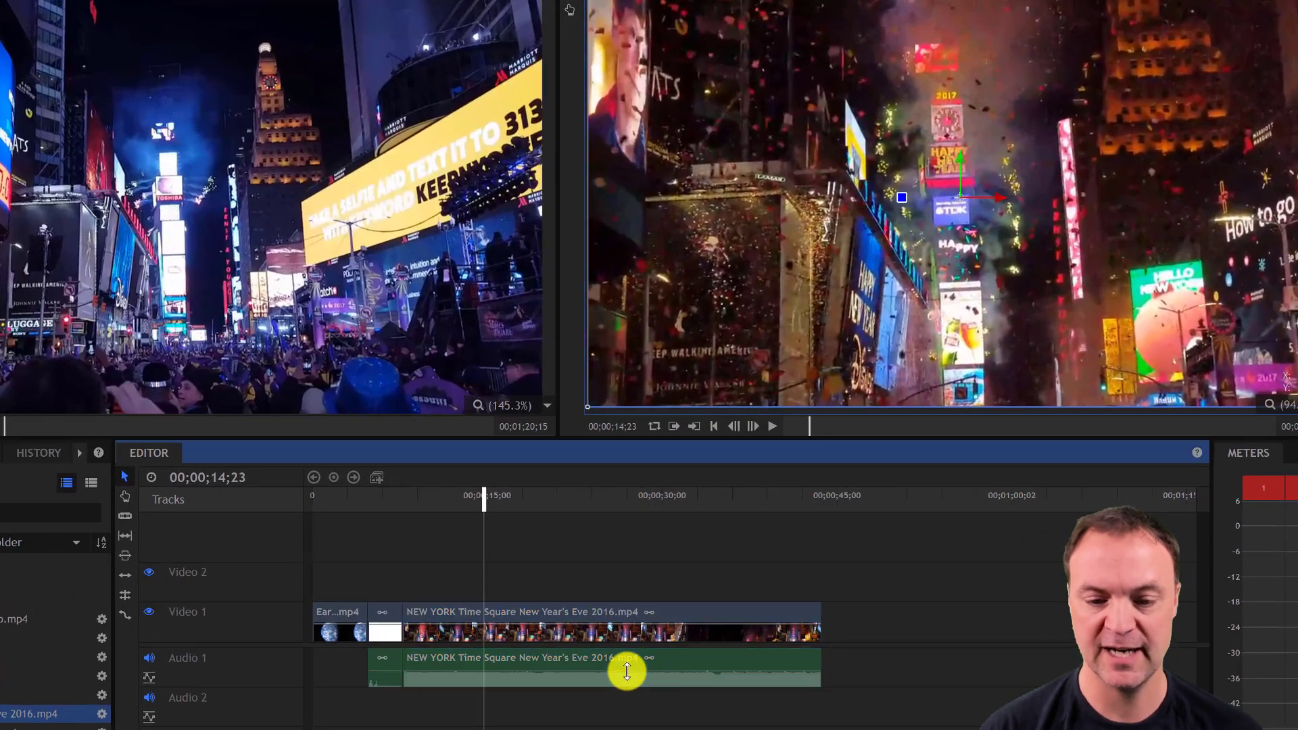
pyautogui.moveTo(628, 676); pyautogui.dragTo(628, 679)
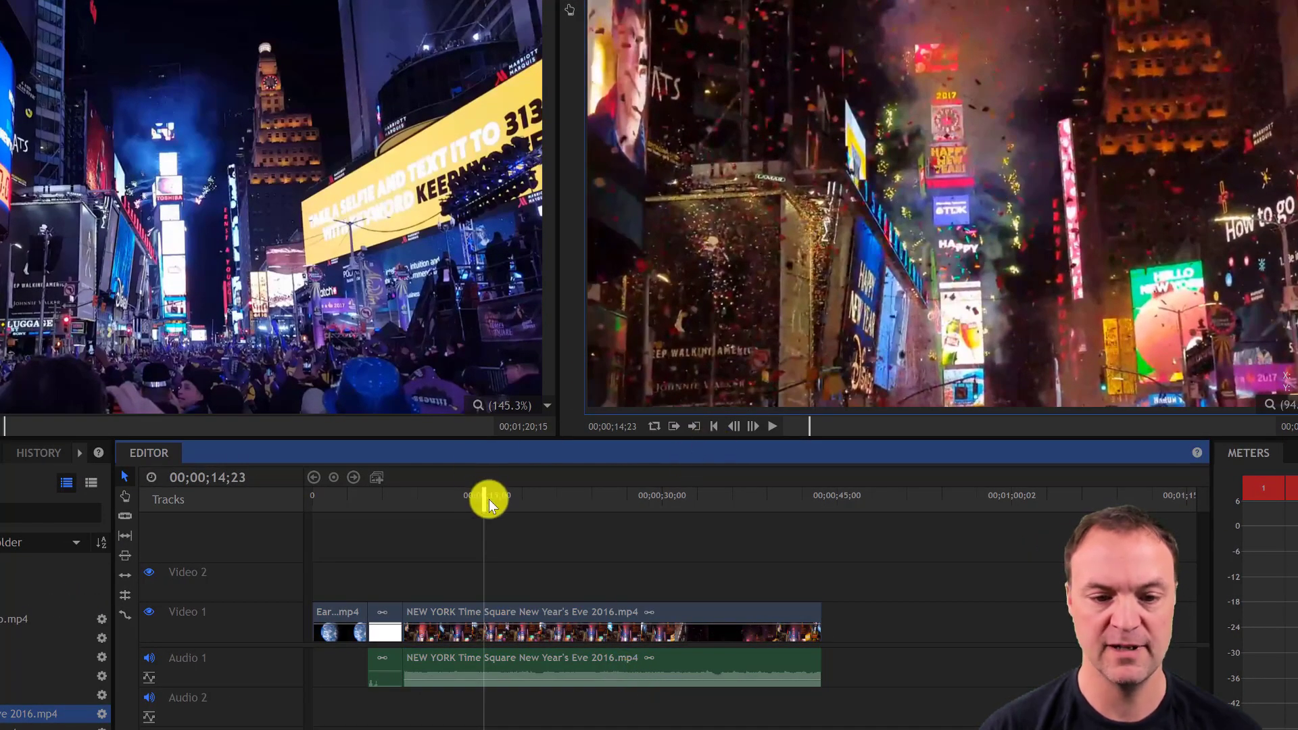
pyautogui.moveTo(486, 498); pyautogui.dragTo(478, 498)
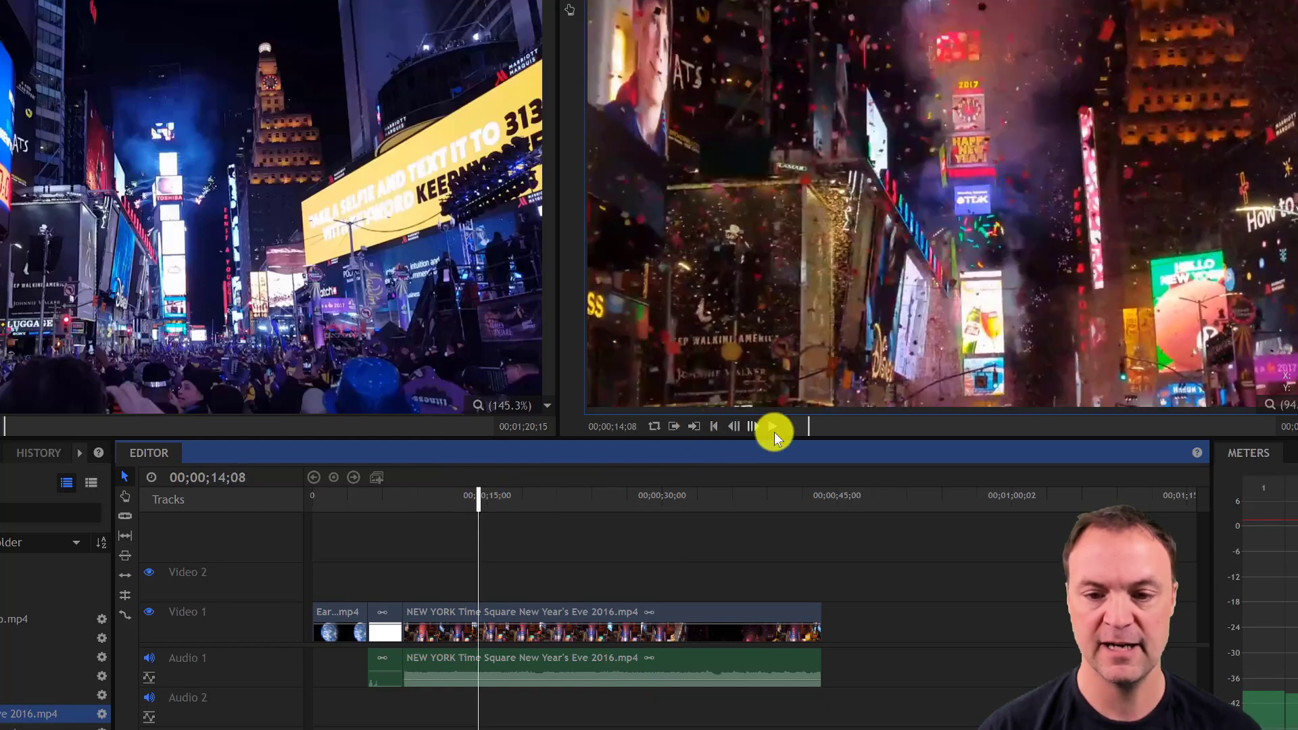
pyautogui.click(771, 428)
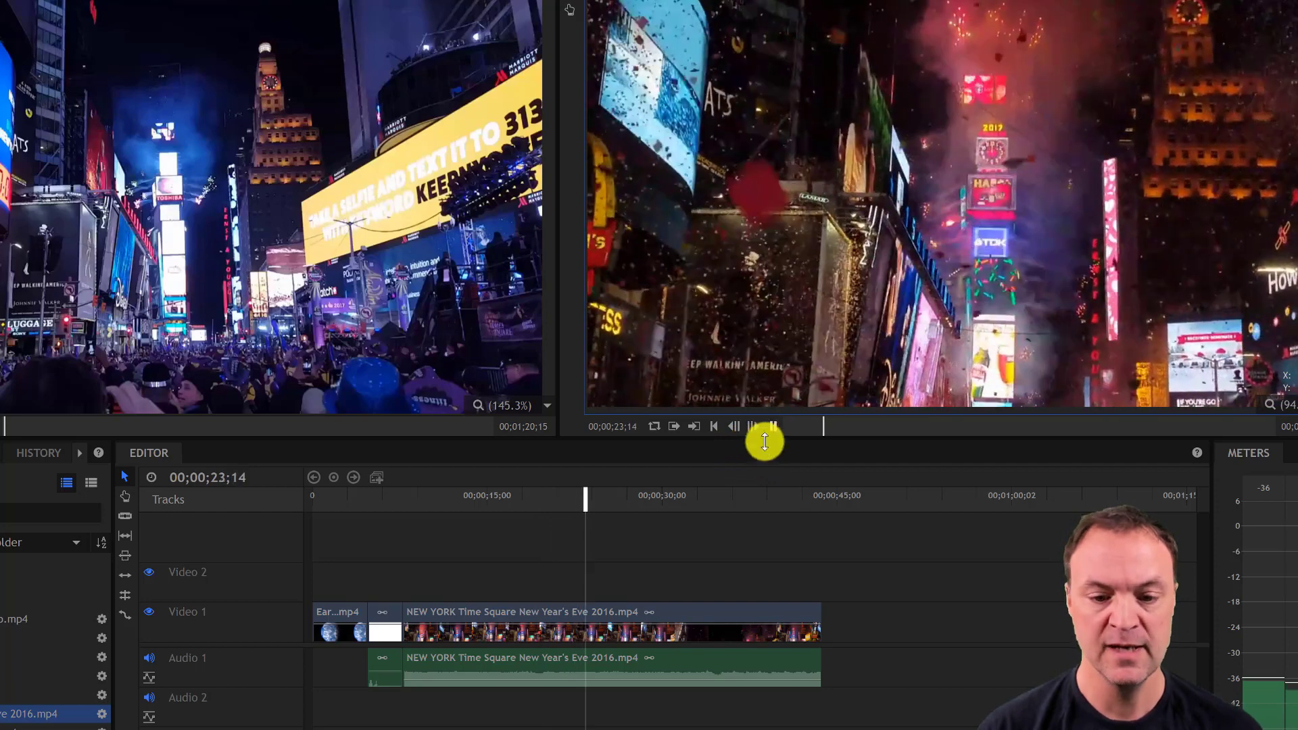
pyautogui.click(773, 426)
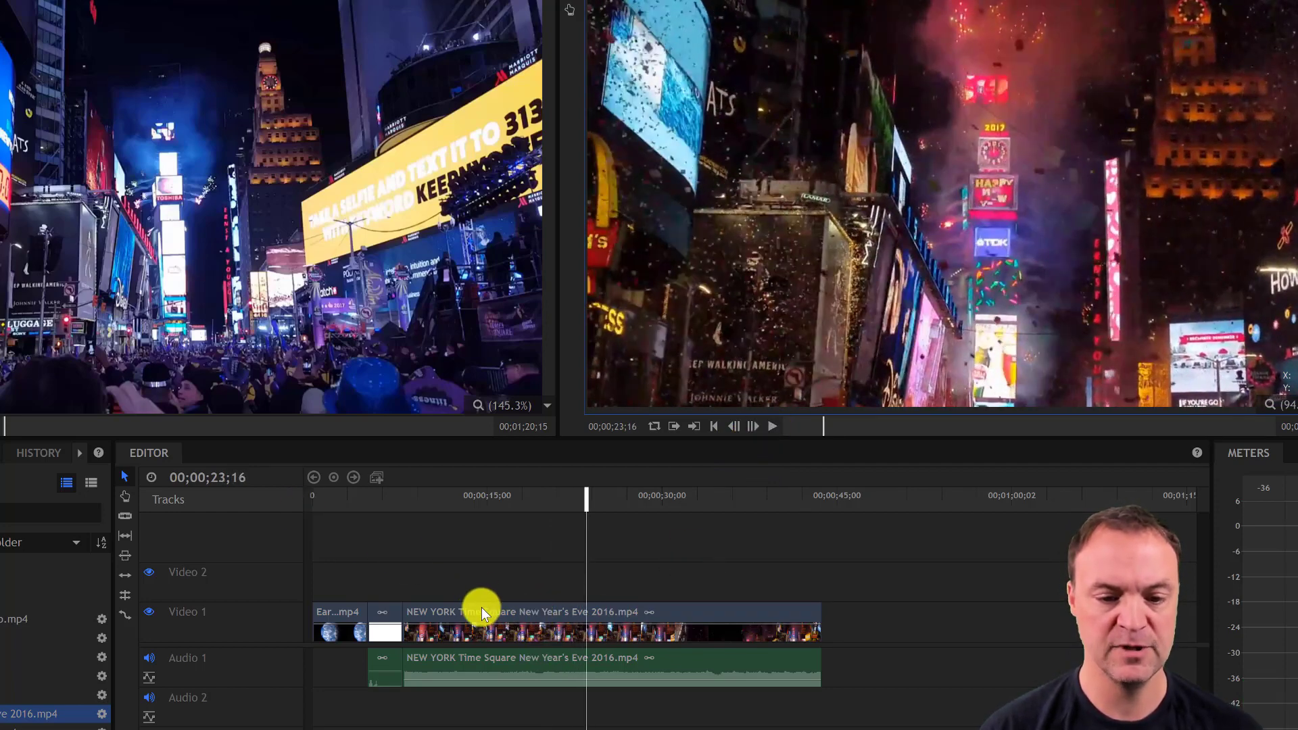
# Unlink the New York clip's video and audio, and delete its audio part from Audio 1.
pyautogui.moveTo(481, 608)
pyautogui.mouseDown()
pyautogui.moveTo(611, 599)
pyautogui.moveTo(609, 588)
pyautogui.moveTo(469, 622)
pyautogui.moveTo(489, 628)
pyautogui.mouseUp()
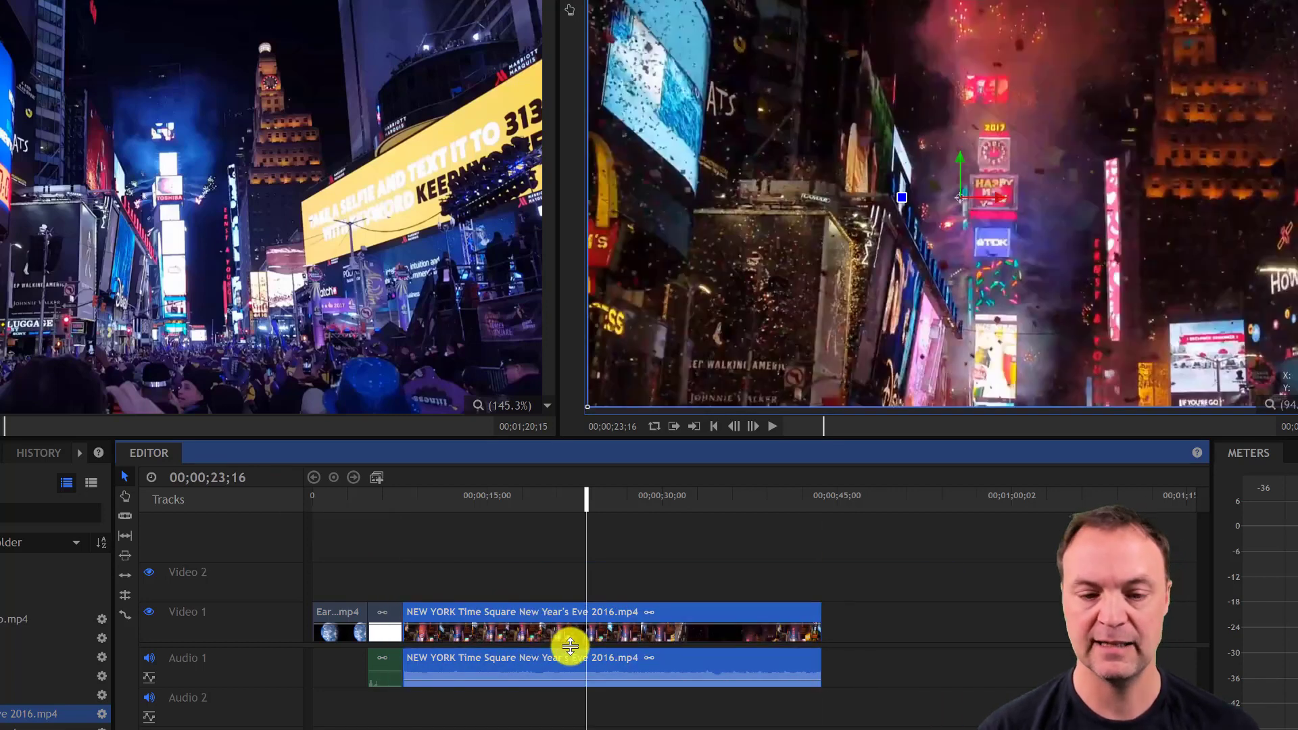
pyautogui.rightClick(529, 618)
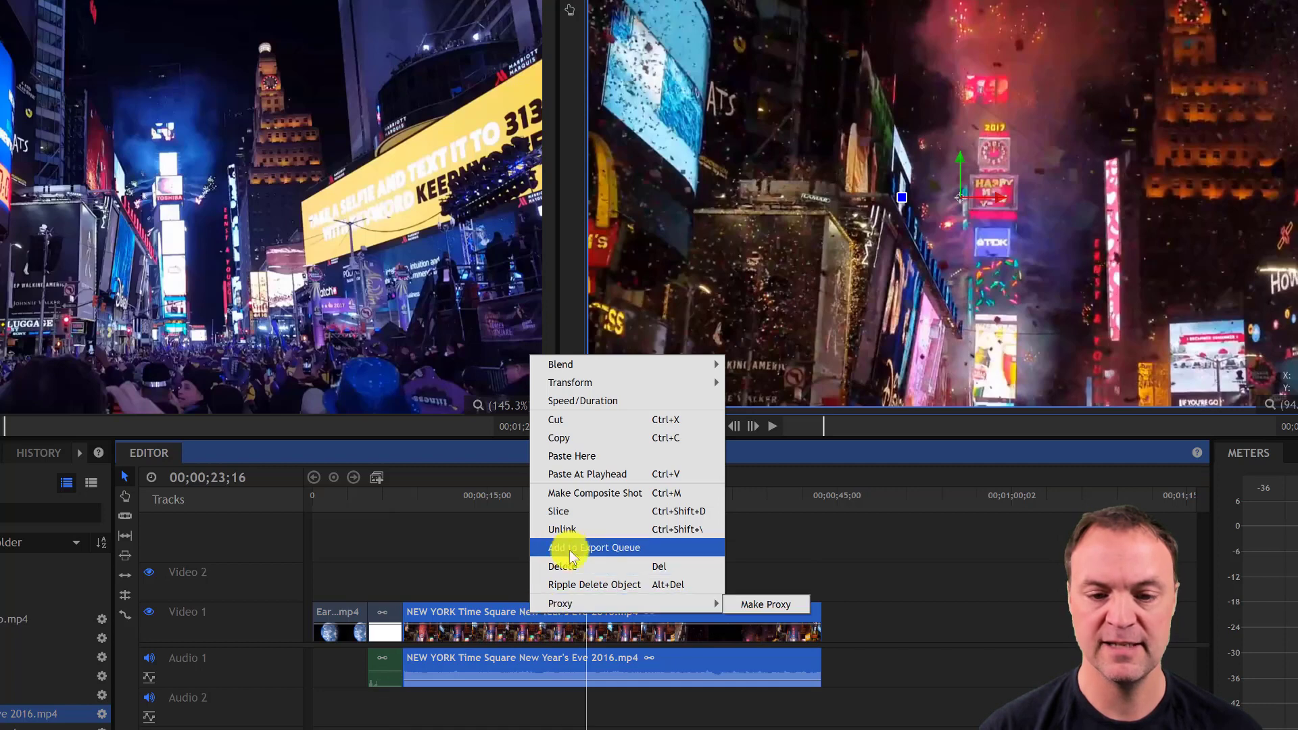
pyautogui.click(573, 532)
pyautogui.click(925, 617)
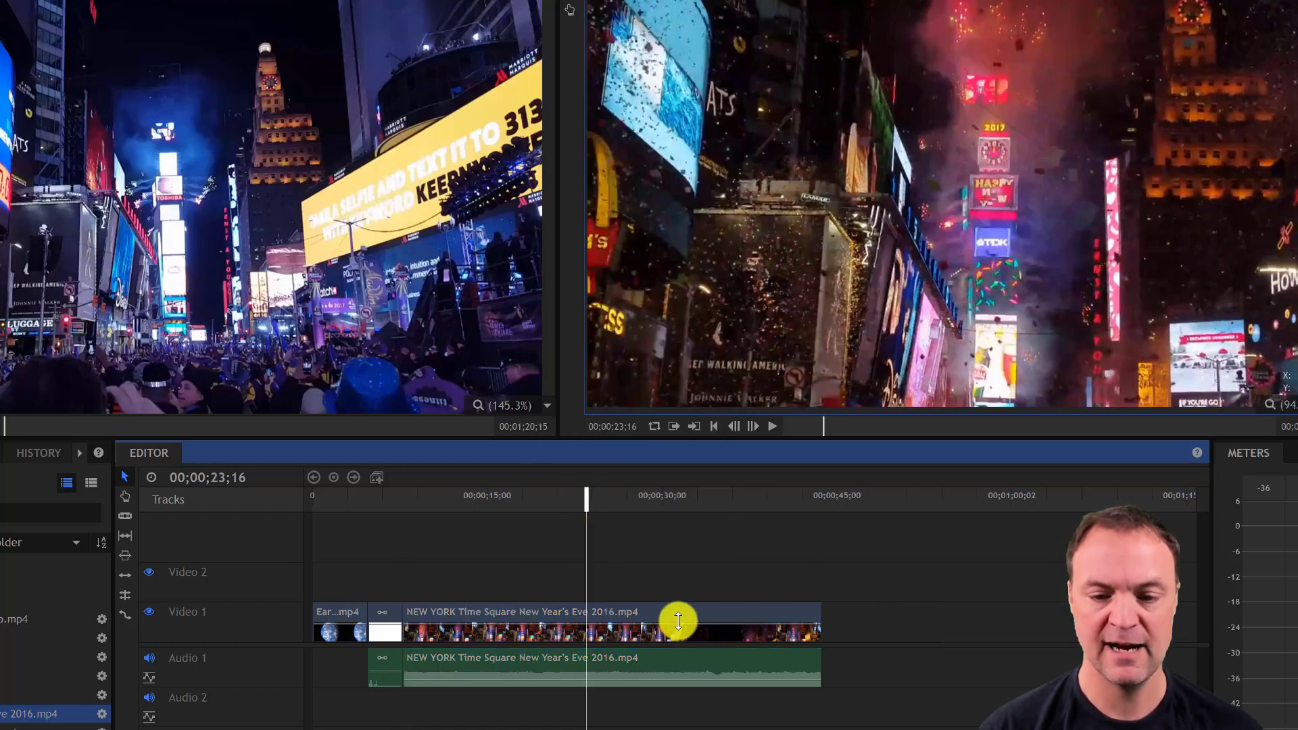
pyautogui.moveTo(678, 617); pyautogui.dragTo(675, 666)
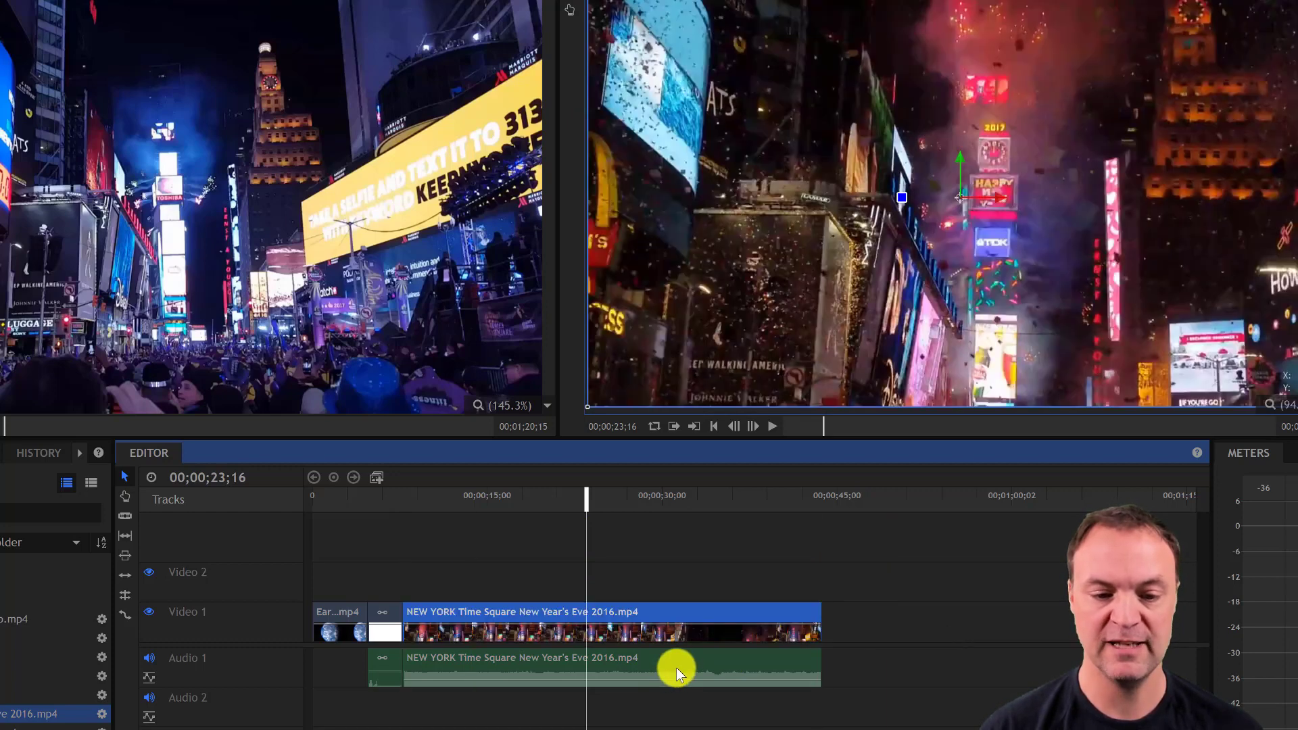
pyautogui.click(683, 657)
pyautogui.press('Delete')
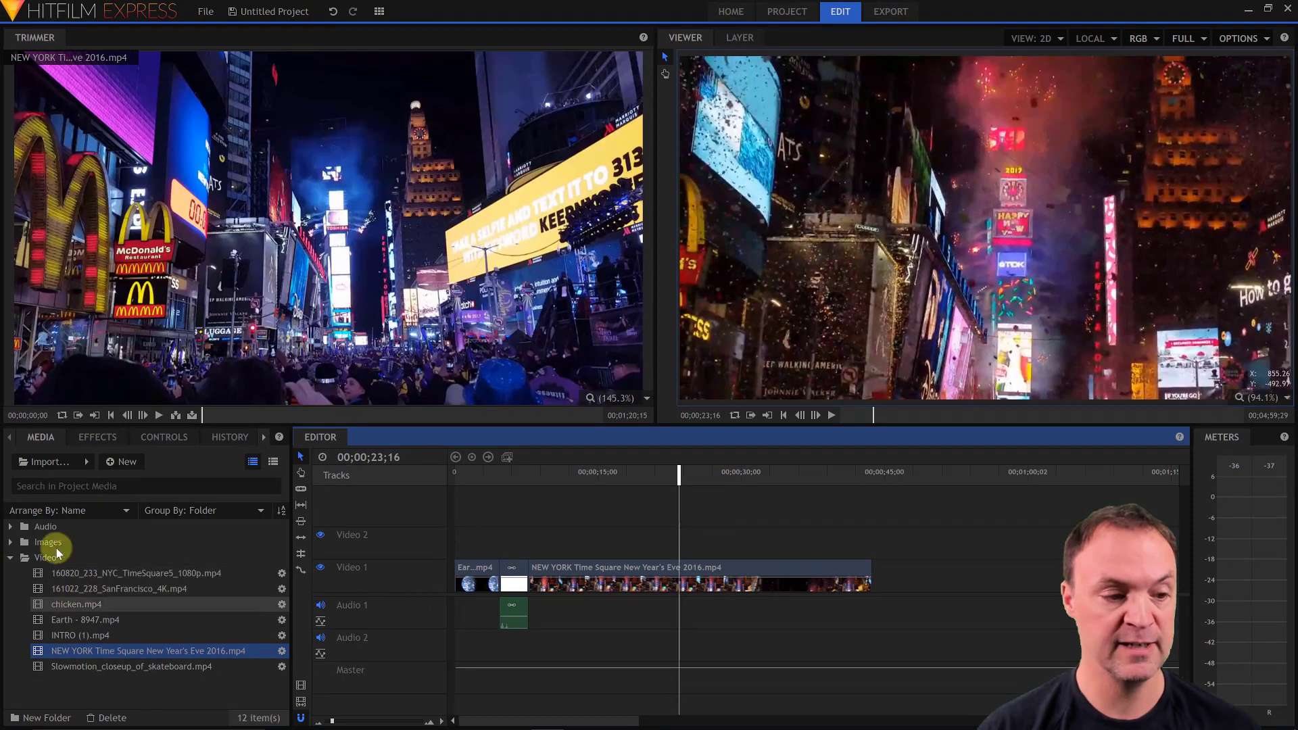
# Place century_of_hope.wav on Audio 1 at about 9 seconds, and play it from about 11 seconds to check its level.
pyautogui.click(11, 528)
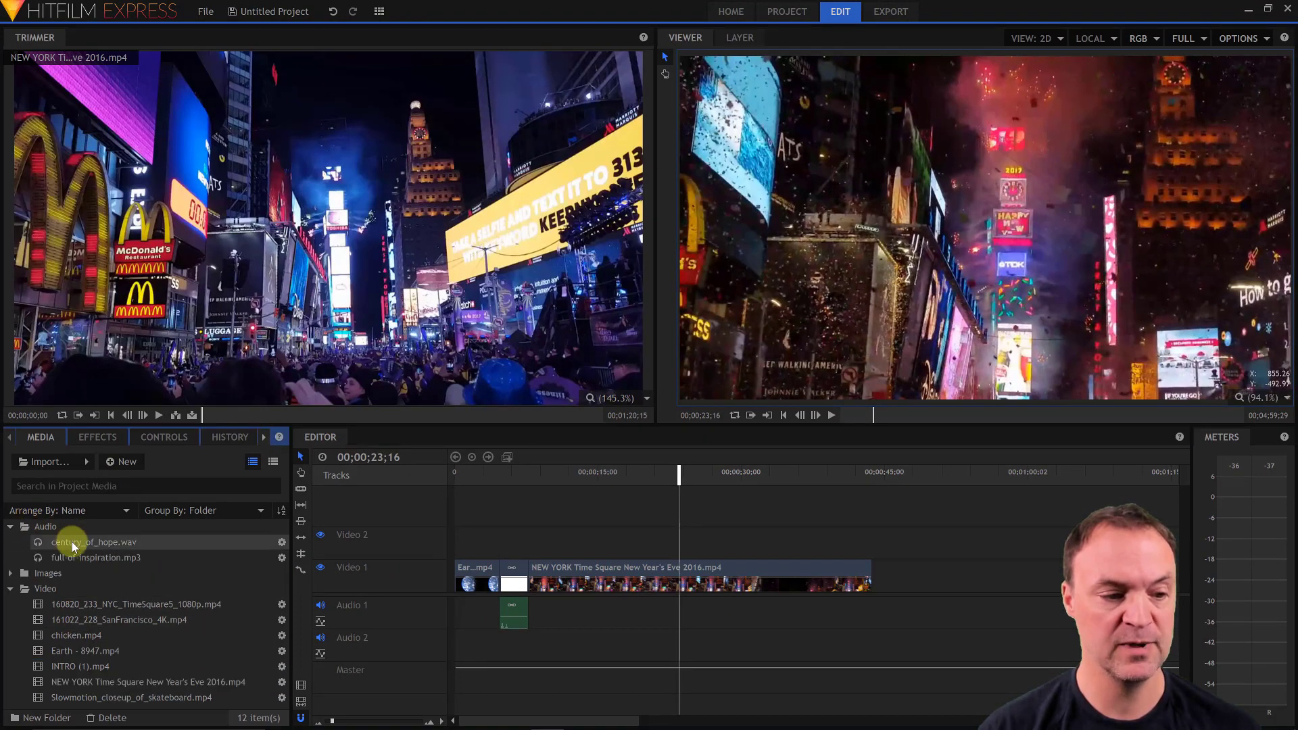
pyautogui.moveTo(64, 542); pyautogui.dragTo(561, 610)
pyautogui.click(565, 474)
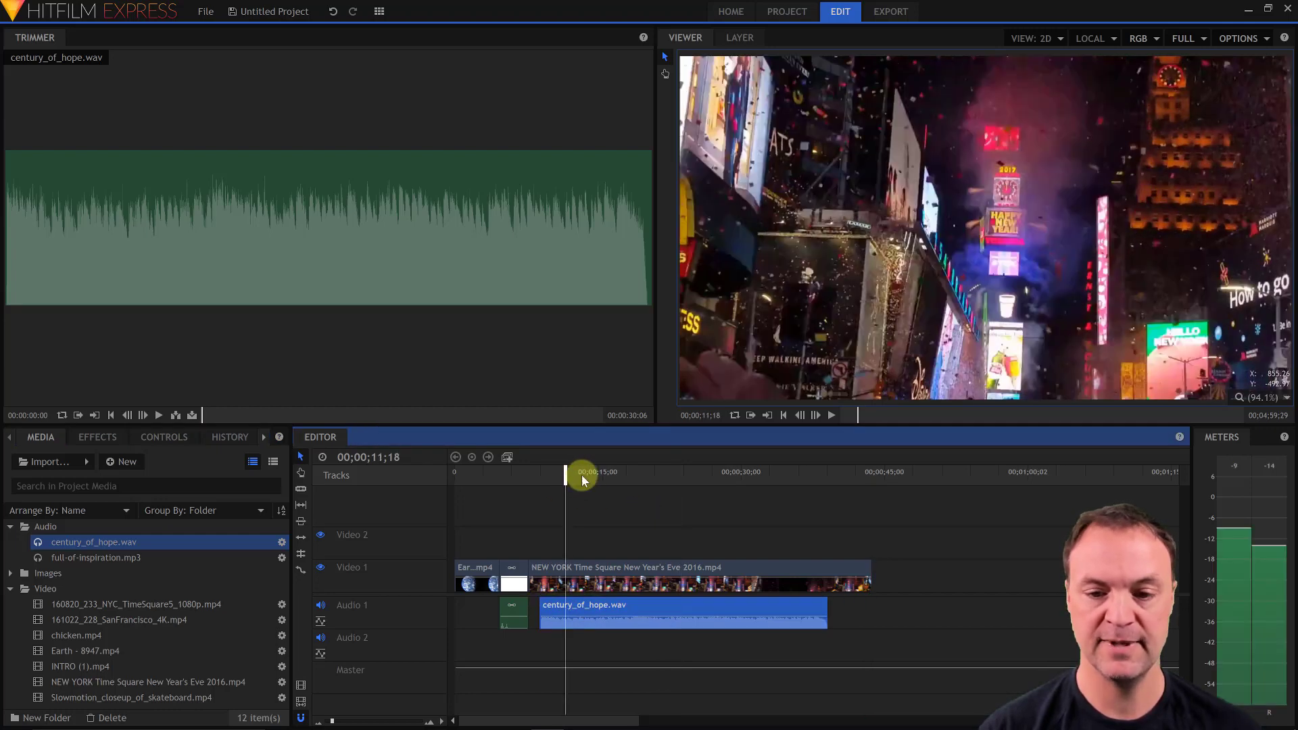
pyautogui.click(830, 415)
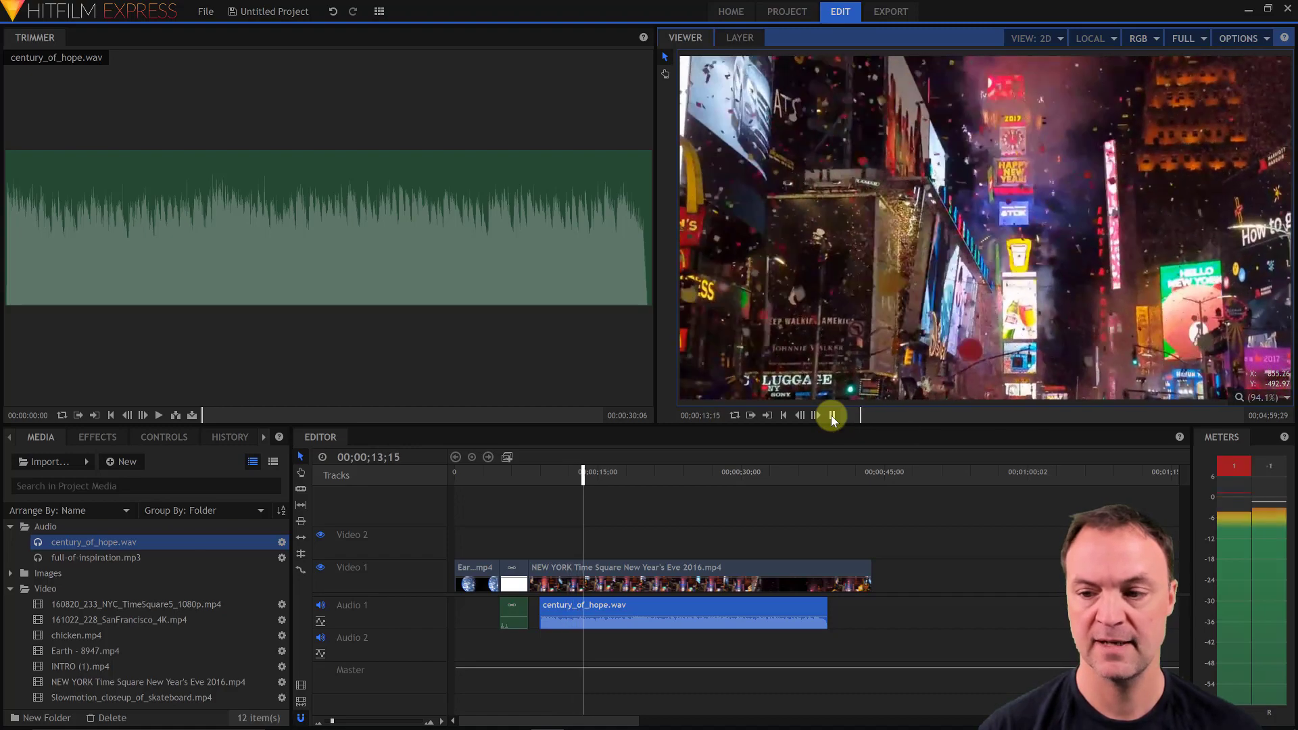
pyautogui.click(830, 415)
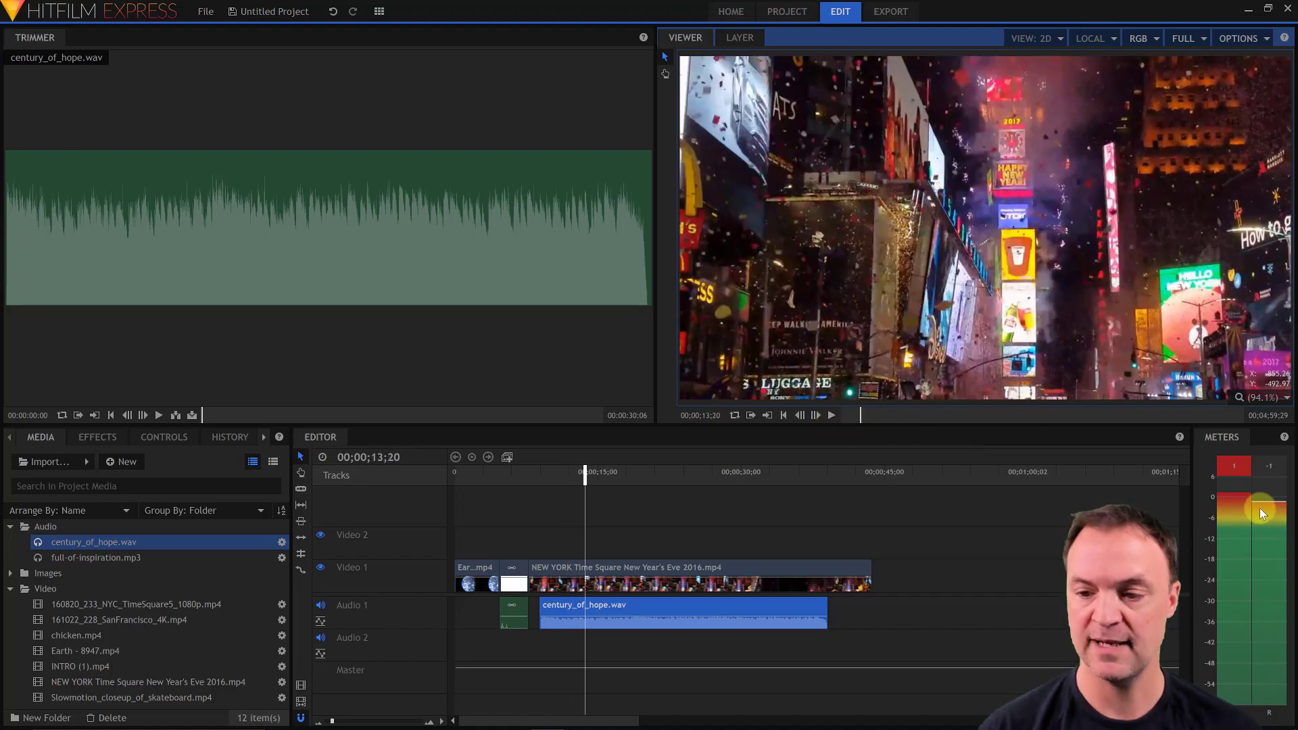
pyautogui.click(590, 622)
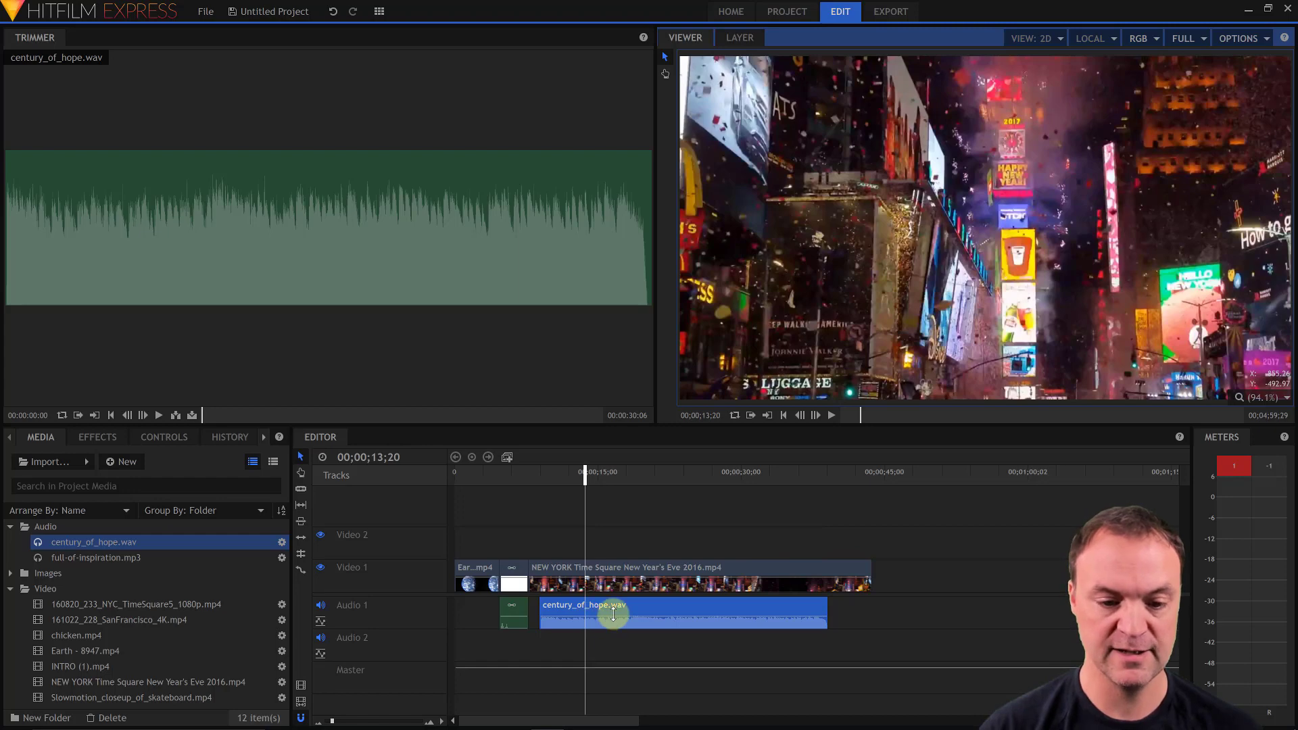
pyautogui.click(614, 615)
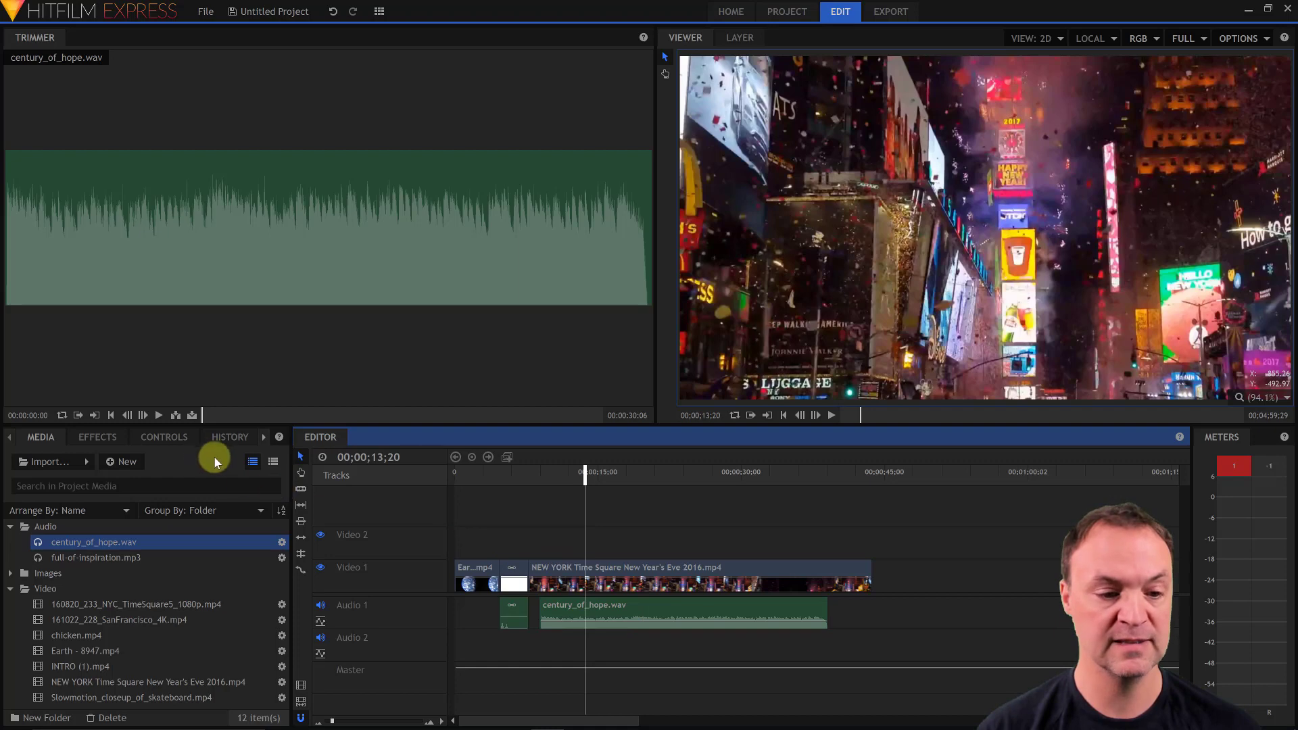
# Slice century_of_hope.wav on Audio 1 at about 33 and 22 seconds, and undo both slices.
pyautogui.click(301, 488)
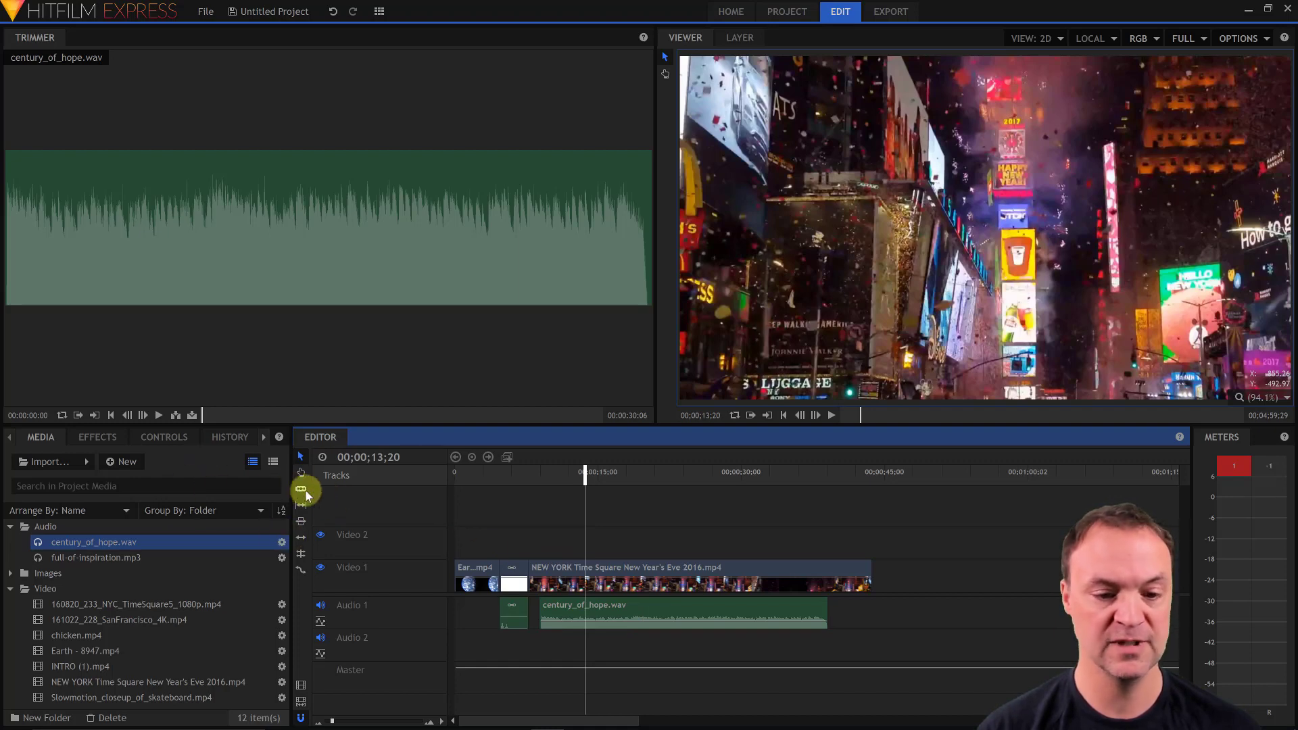
pyautogui.click(768, 616)
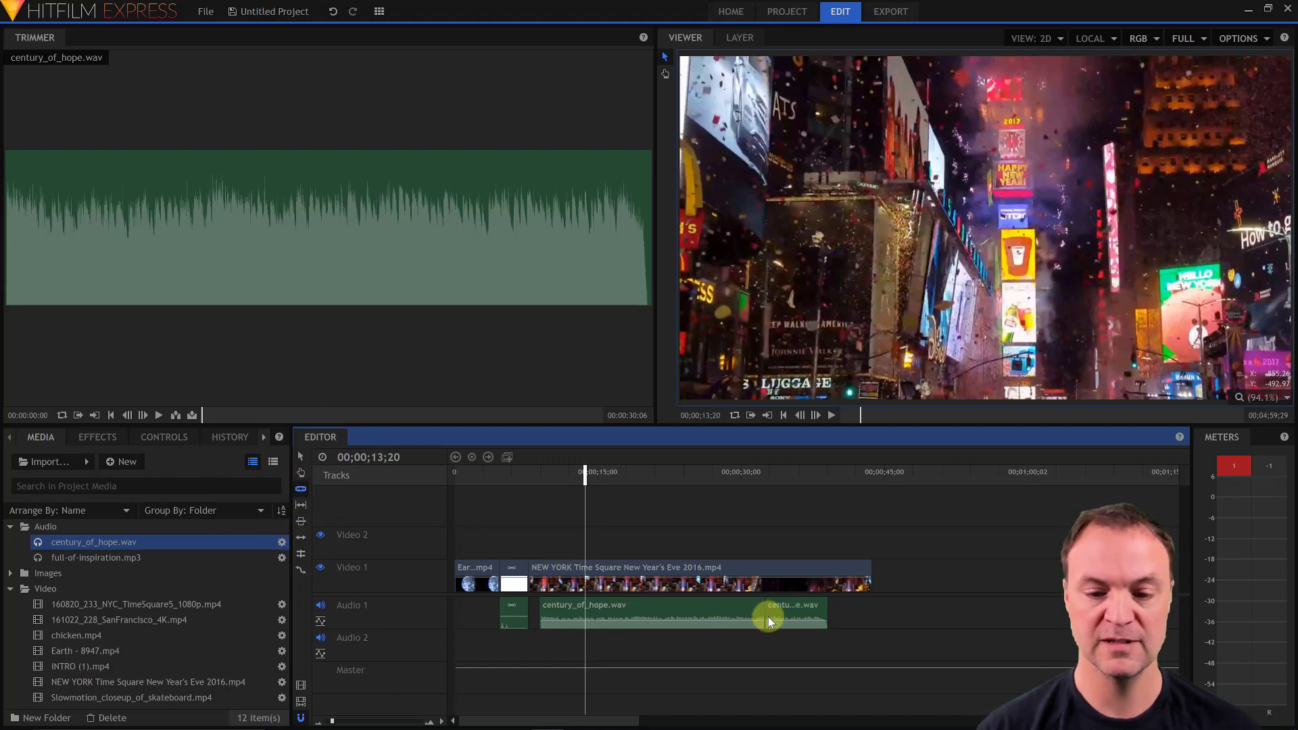
pyautogui.click(661, 618)
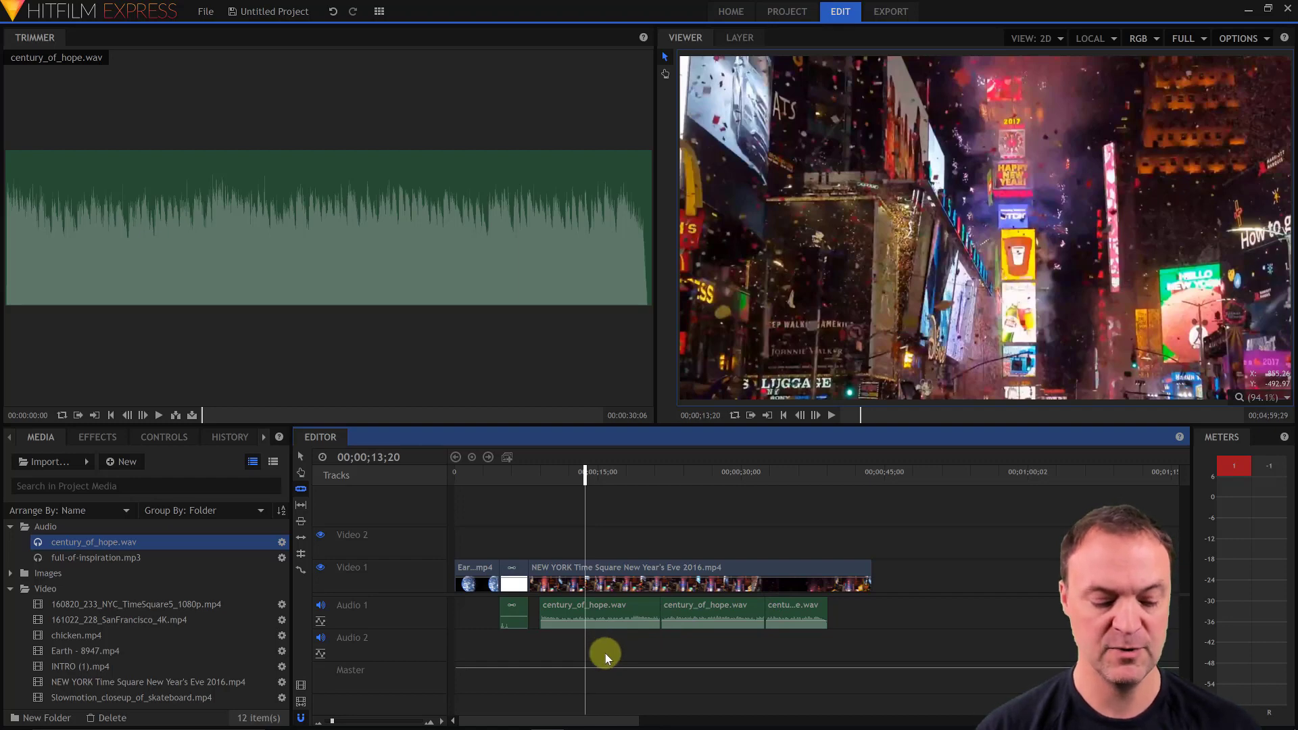
pyautogui.hotkey('ctrl', 'z')
pyautogui.hotkey('ctrl', 'z')
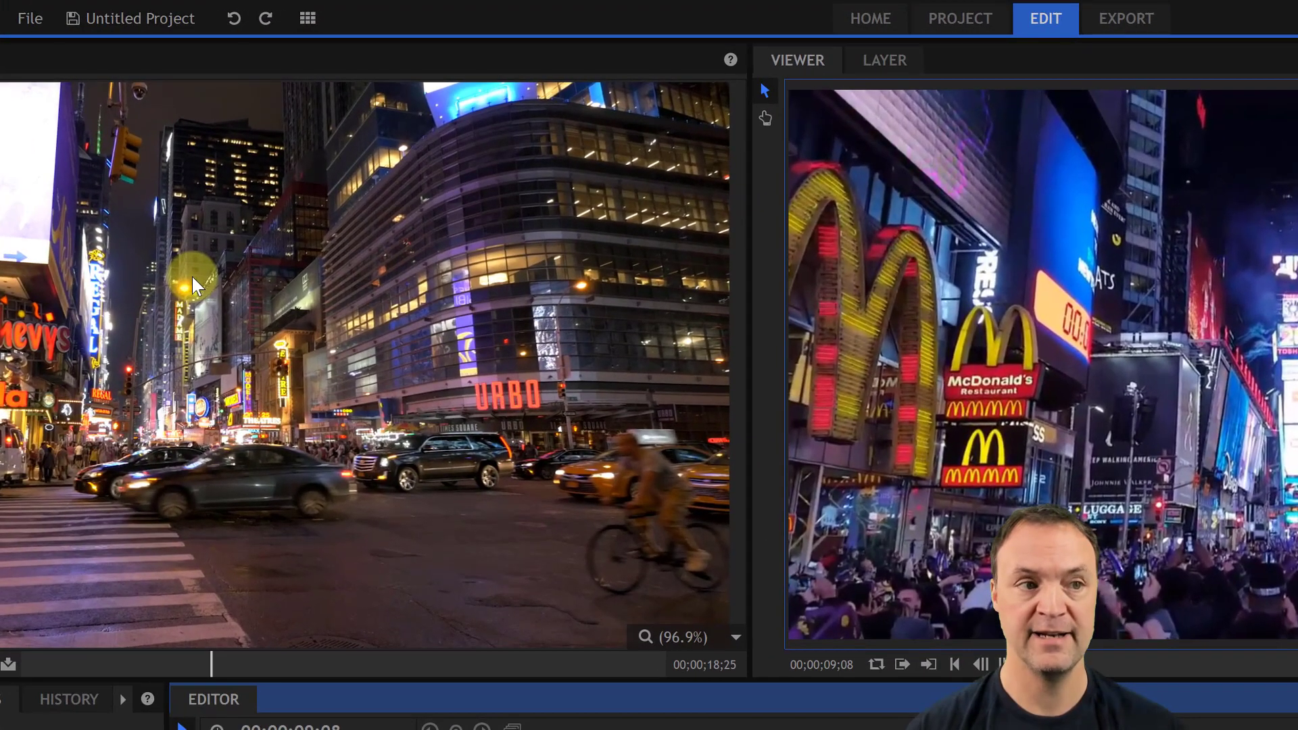
# Switch the workspace to Compositing, and return to the Classic layout.
pyautogui.click(309, 19)
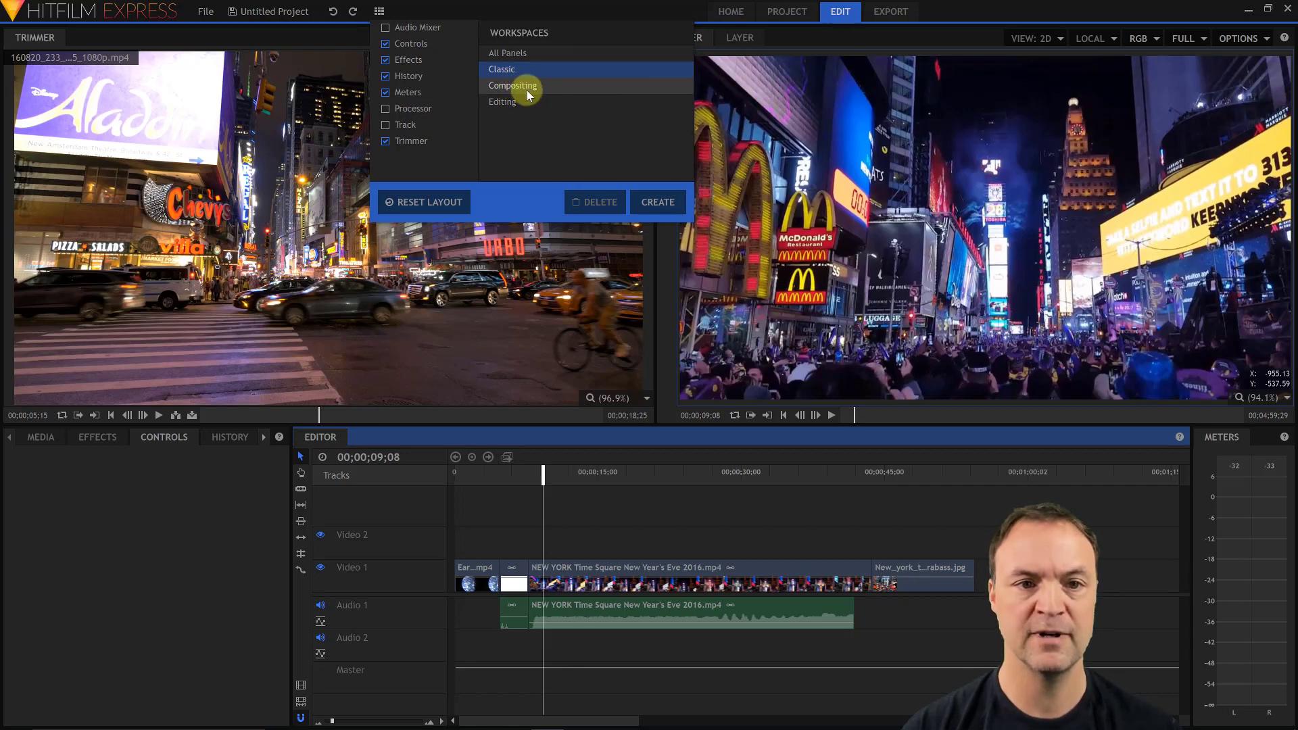
pyautogui.click(522, 86)
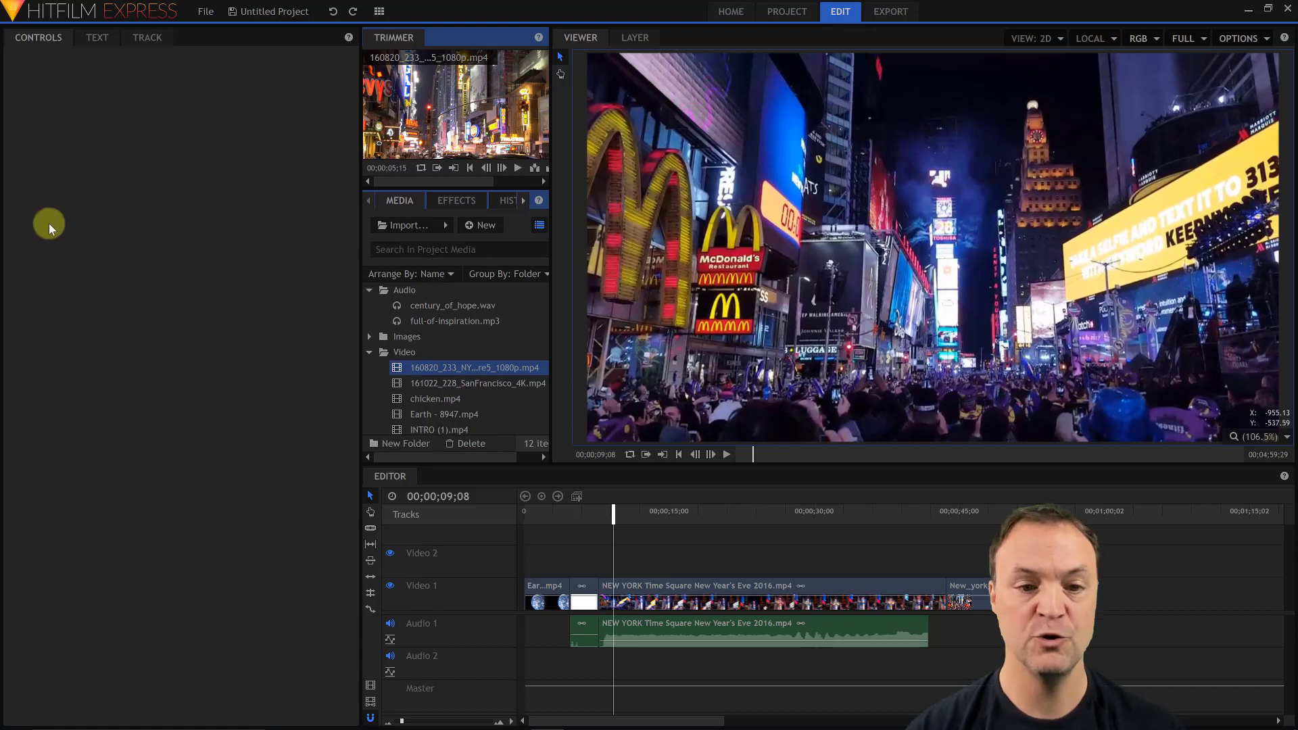
pyautogui.click(380, 12)
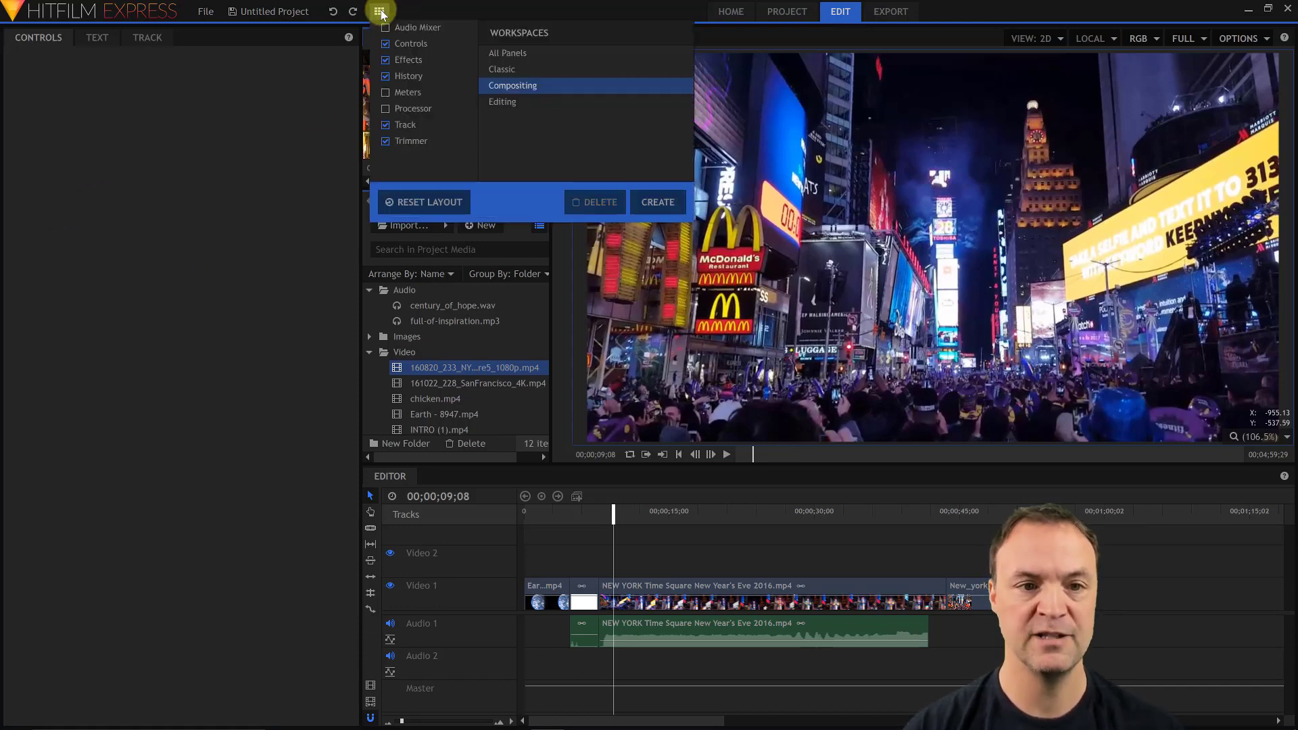
pyautogui.click(453, 202)
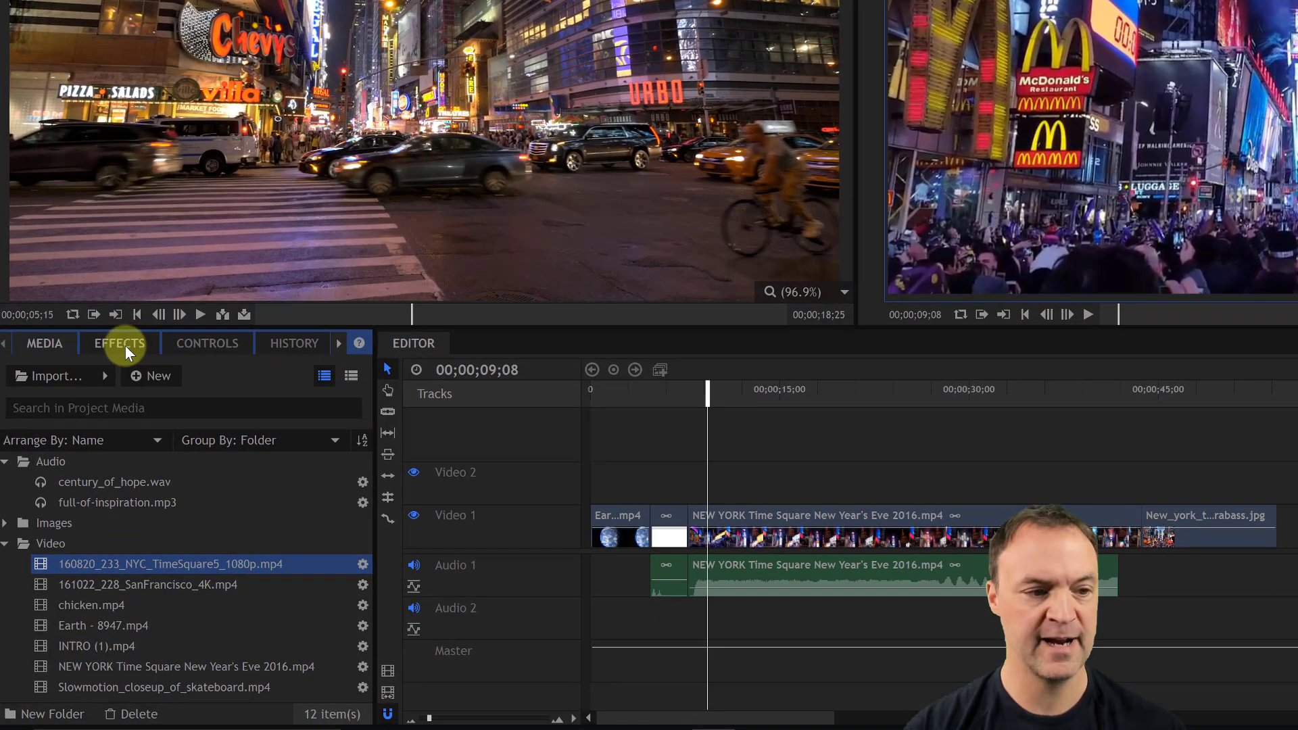
# Browse the effects list from the effect categories down to the audio and video transitions.
pyautogui.click(124, 346)
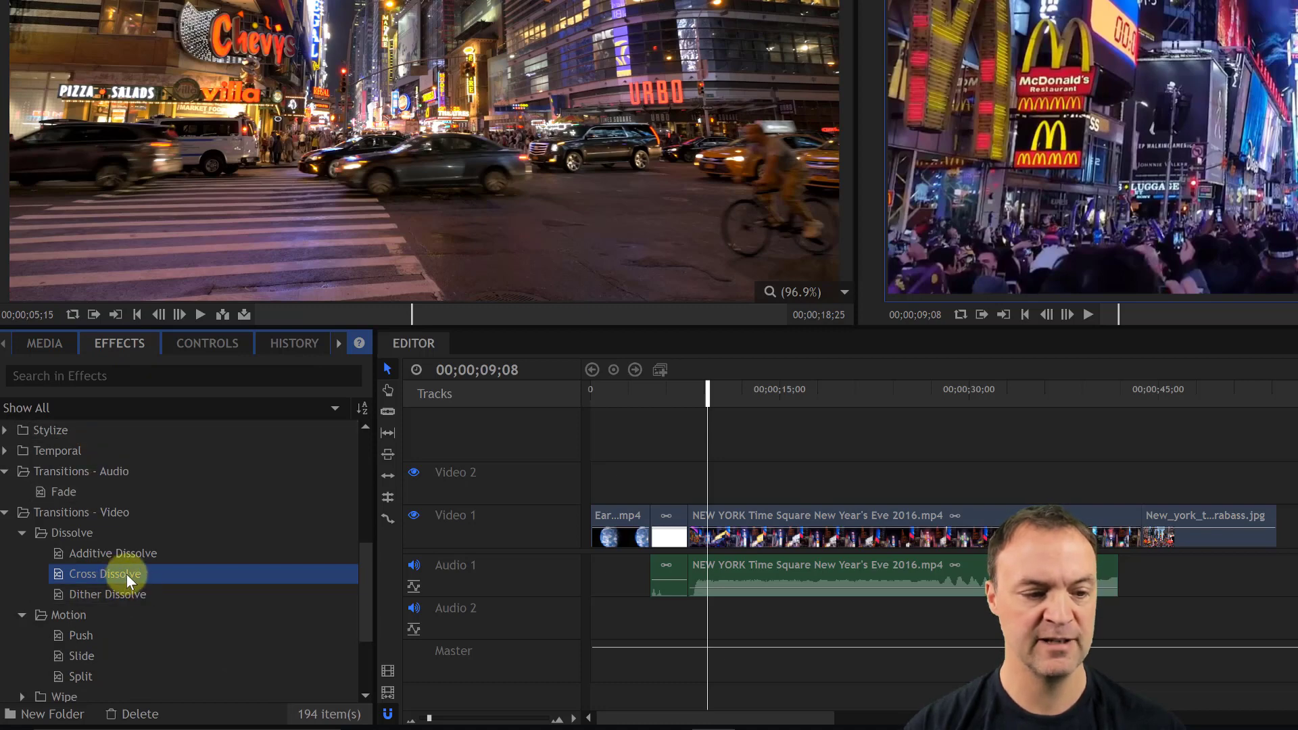
pyautogui.scroll(5, 127, 571)
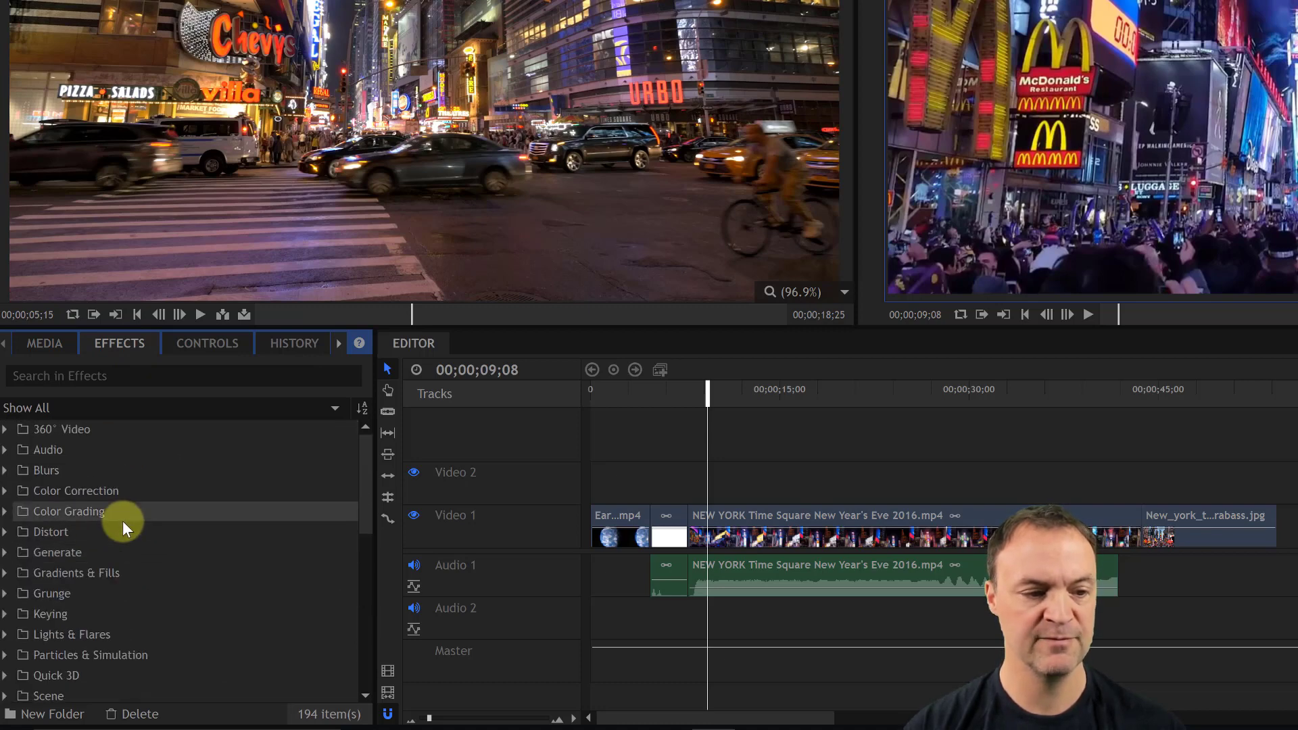
pyautogui.scroll(-2, 149, 472)
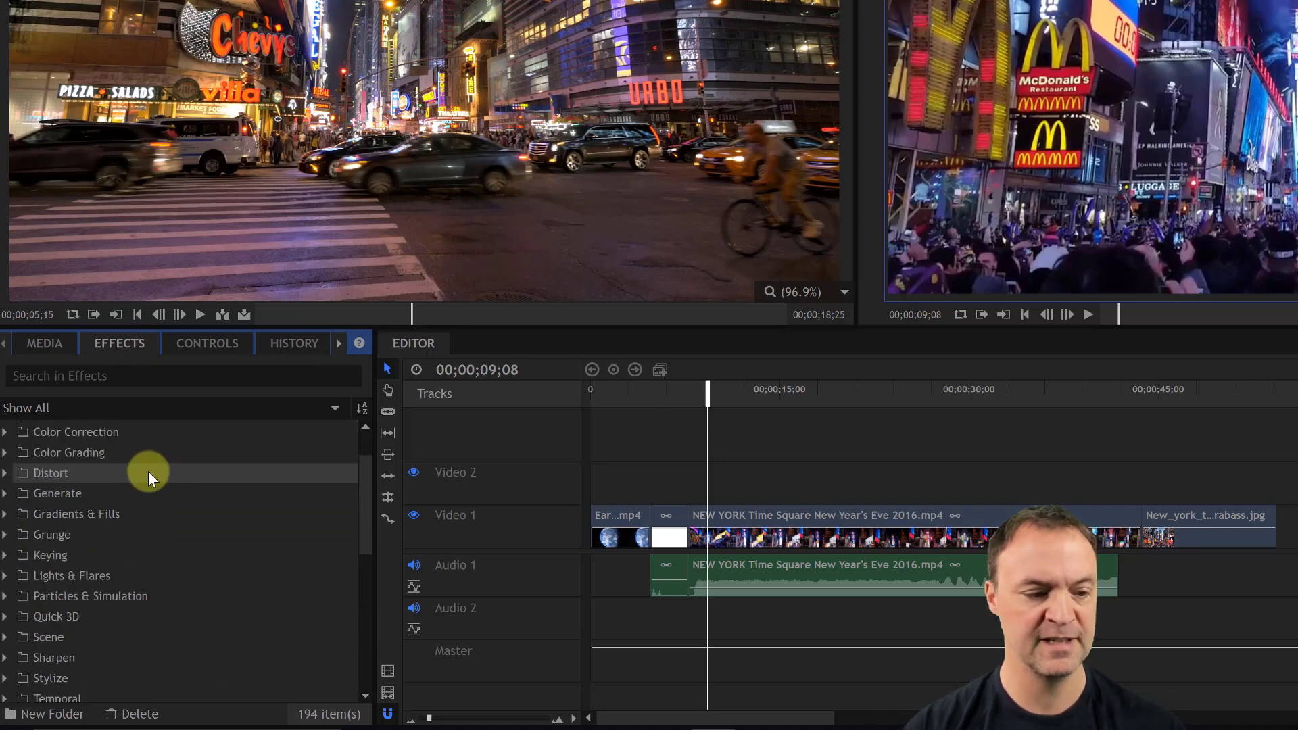
pyautogui.scroll(-3, 151, 473)
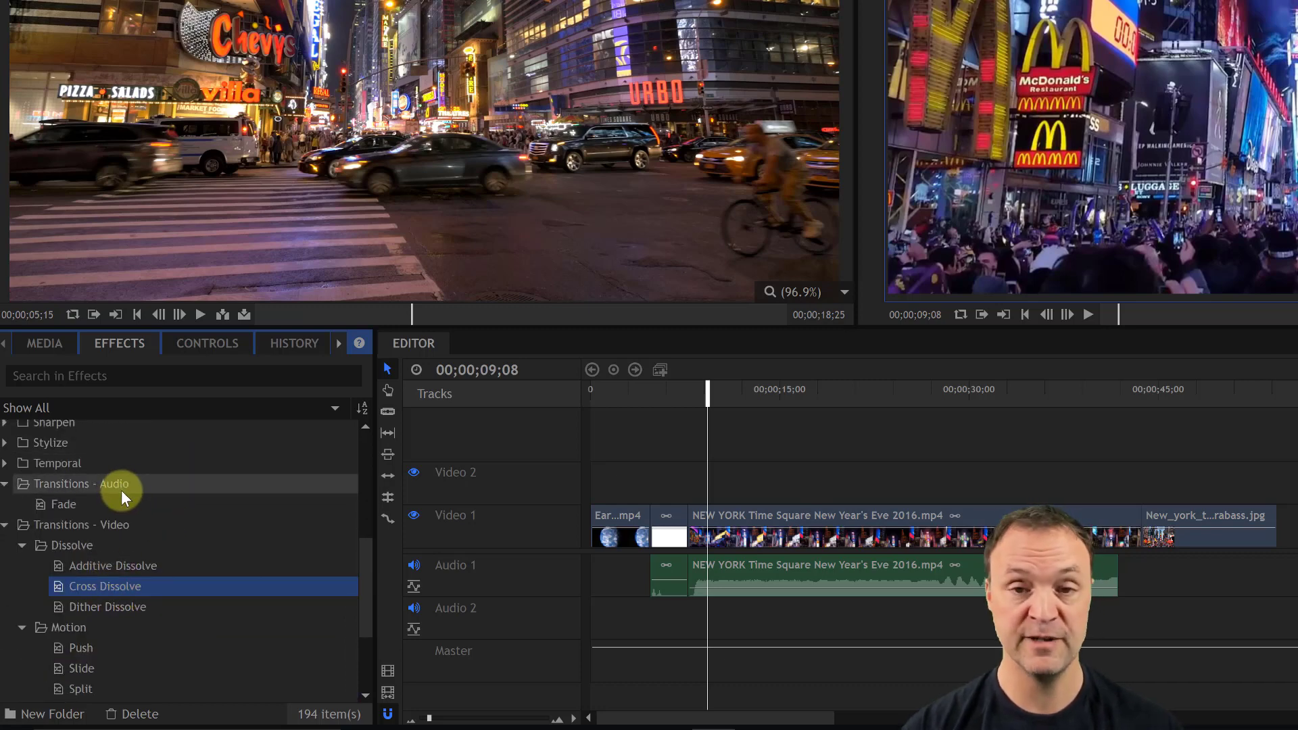
pyautogui.scroll(-1, 124, 492)
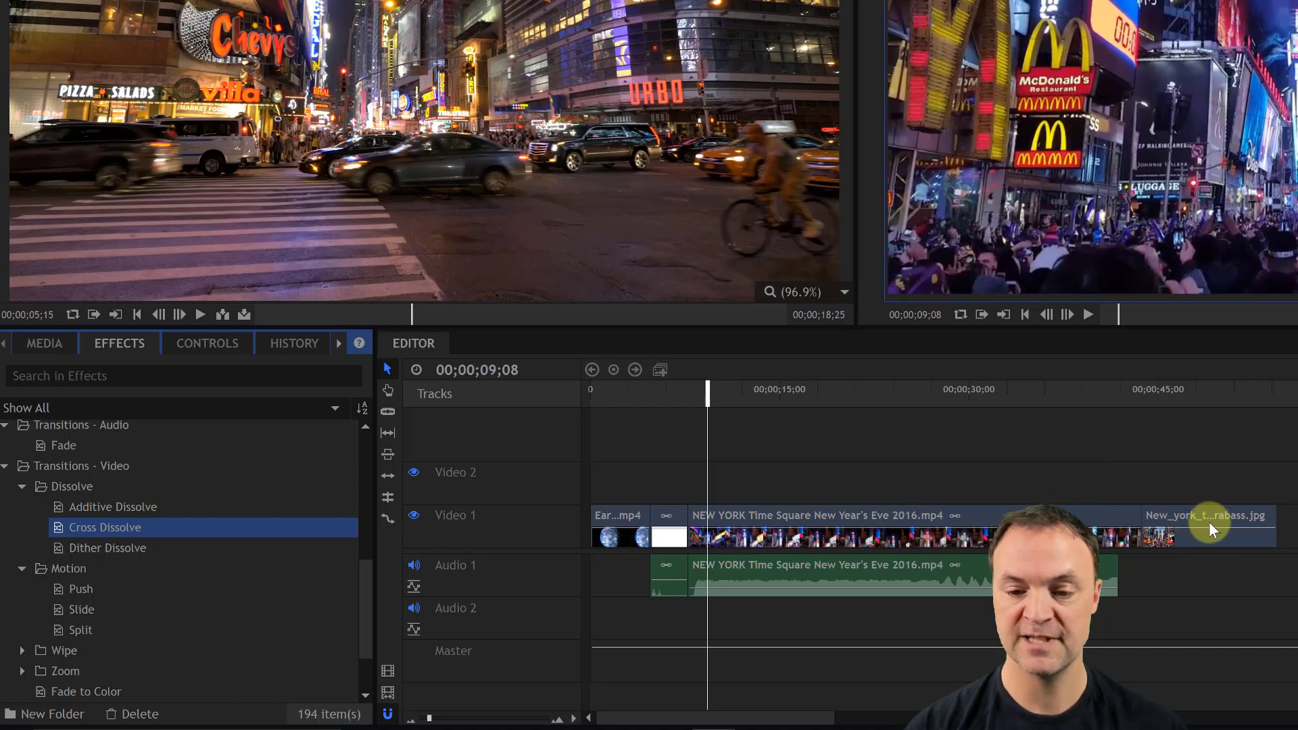
# Play the cut between the New York clip and the New York image from about 42 seconds.
pyautogui.click(1119, 396)
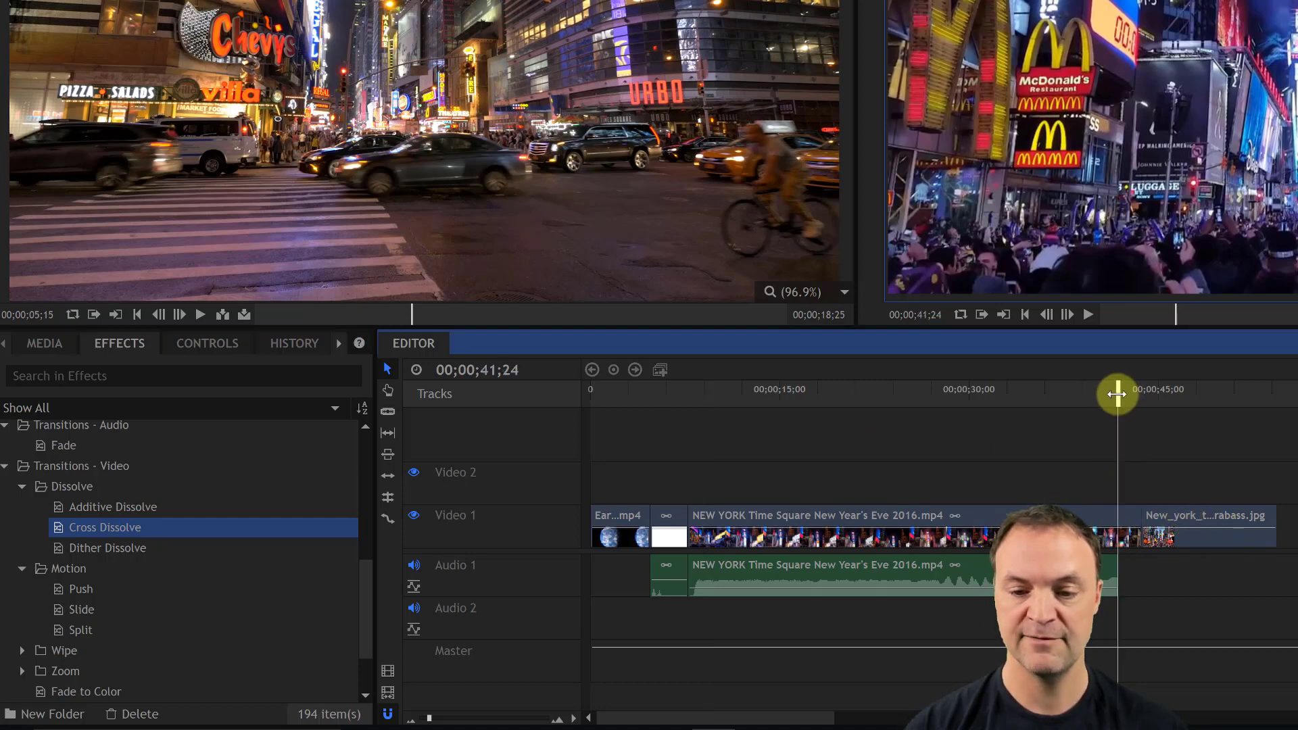
pyautogui.click(1094, 316)
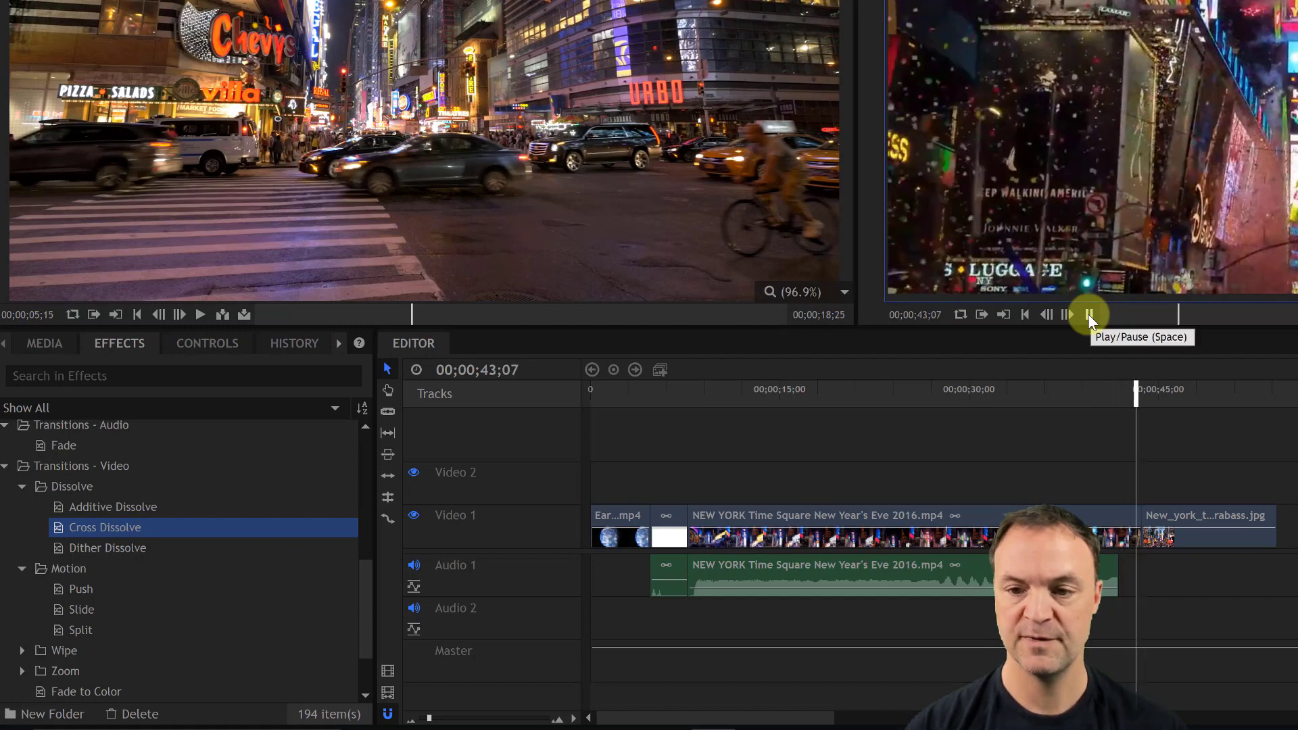
pyautogui.click(1089, 315)
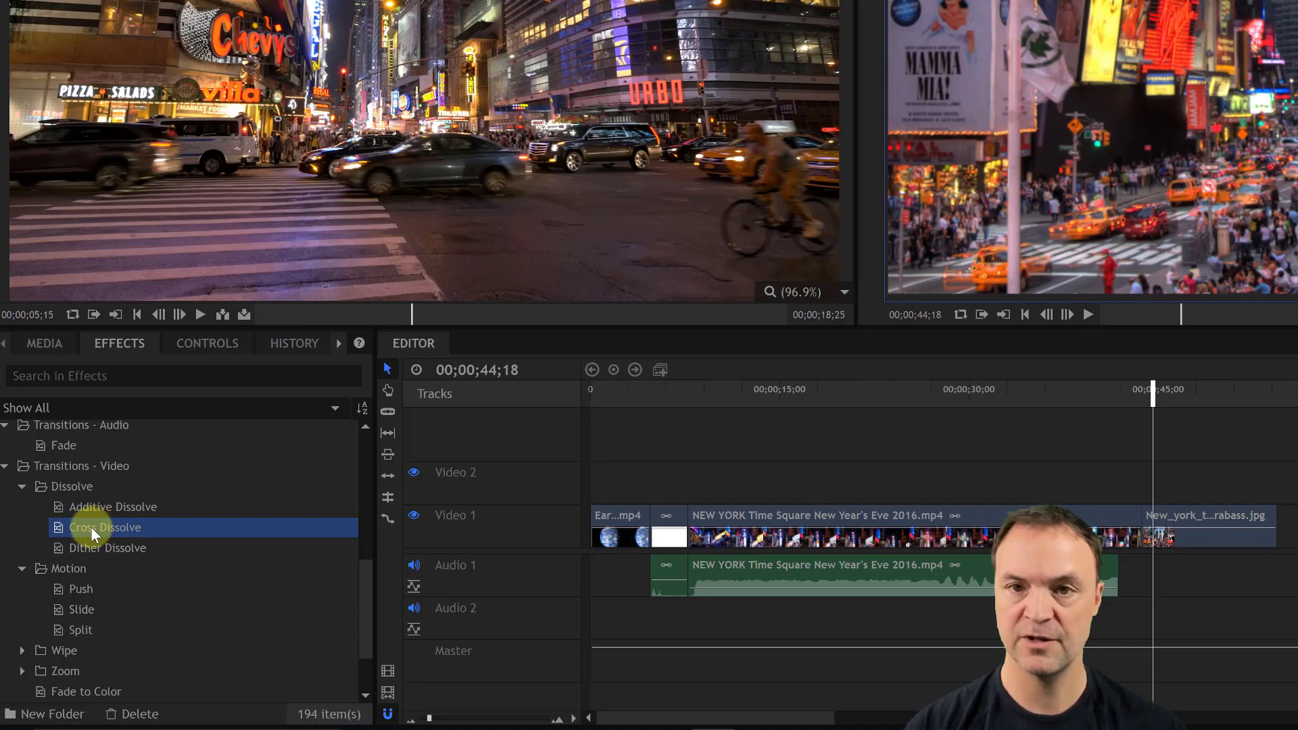
# Add a Cross Dissolve between the New York clip and the New York image on Video 1, and play it from about 43 seconds.
pyautogui.moveTo(90, 526); pyautogui.dragTo(1143, 526)
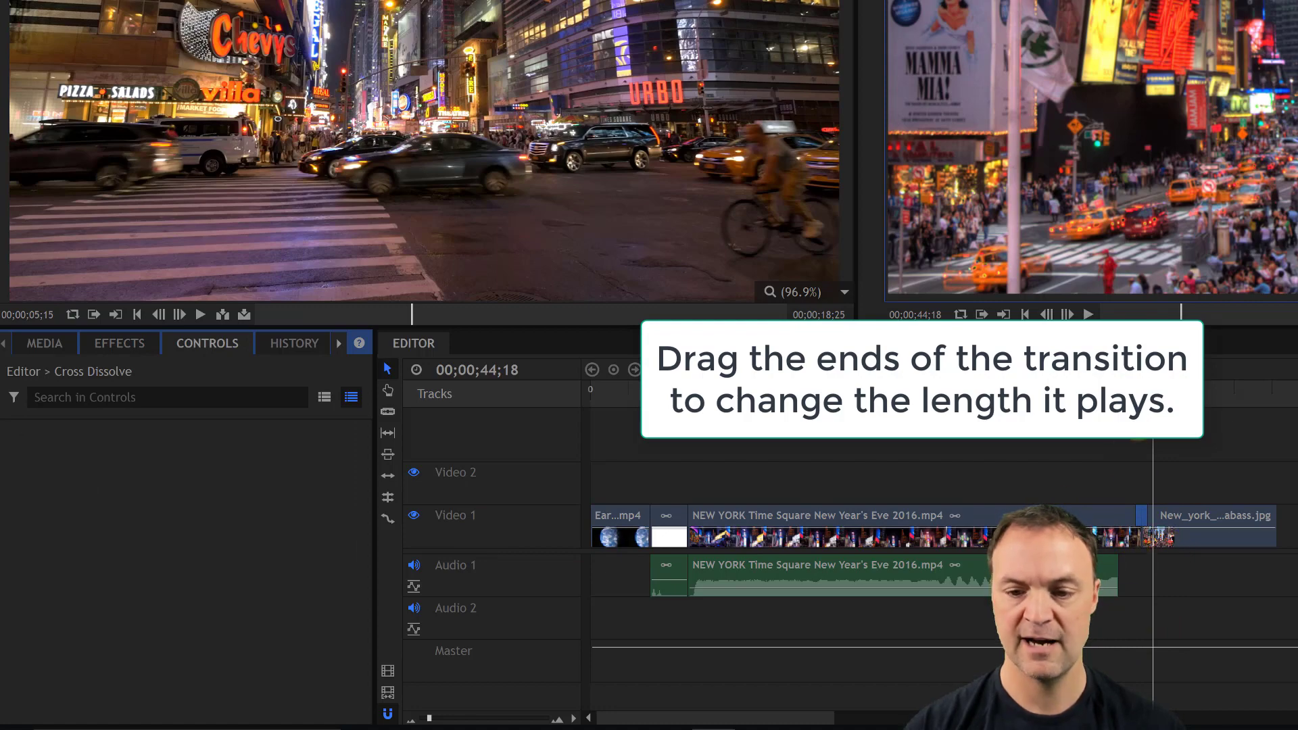
pyautogui.moveTo(1152, 391); pyautogui.dragTo(1129, 391)
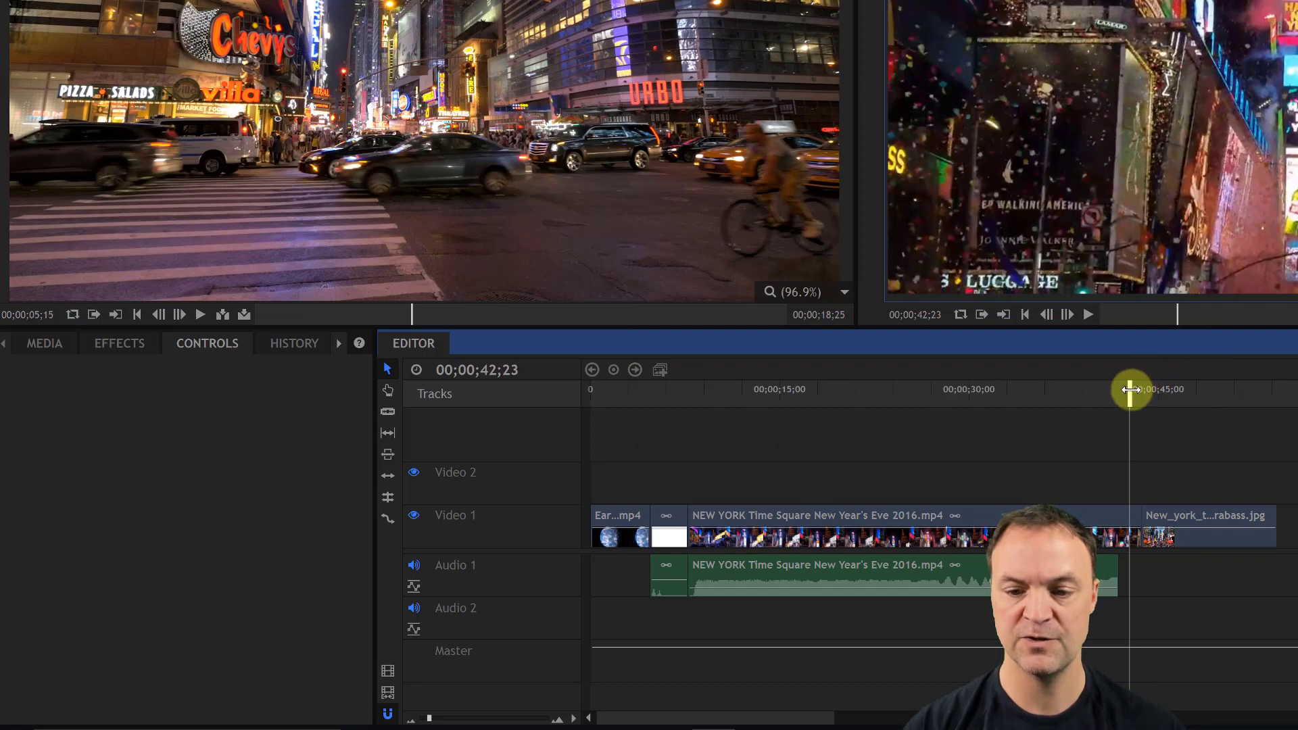
pyautogui.moveTo(1130, 390)
pyautogui.mouseDown()
pyautogui.moveTo(1157, 392)
pyautogui.moveTo(1135, 395)
pyautogui.mouseUp()
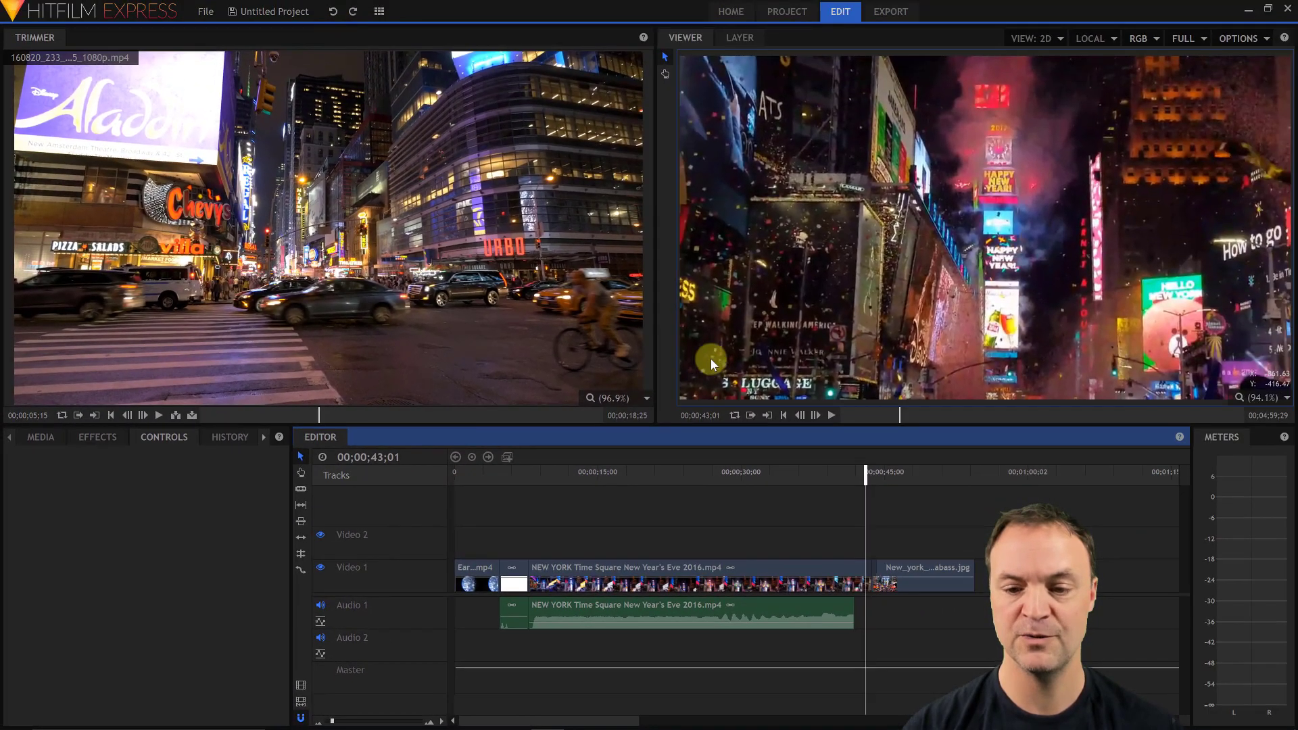
pyautogui.click(829, 416)
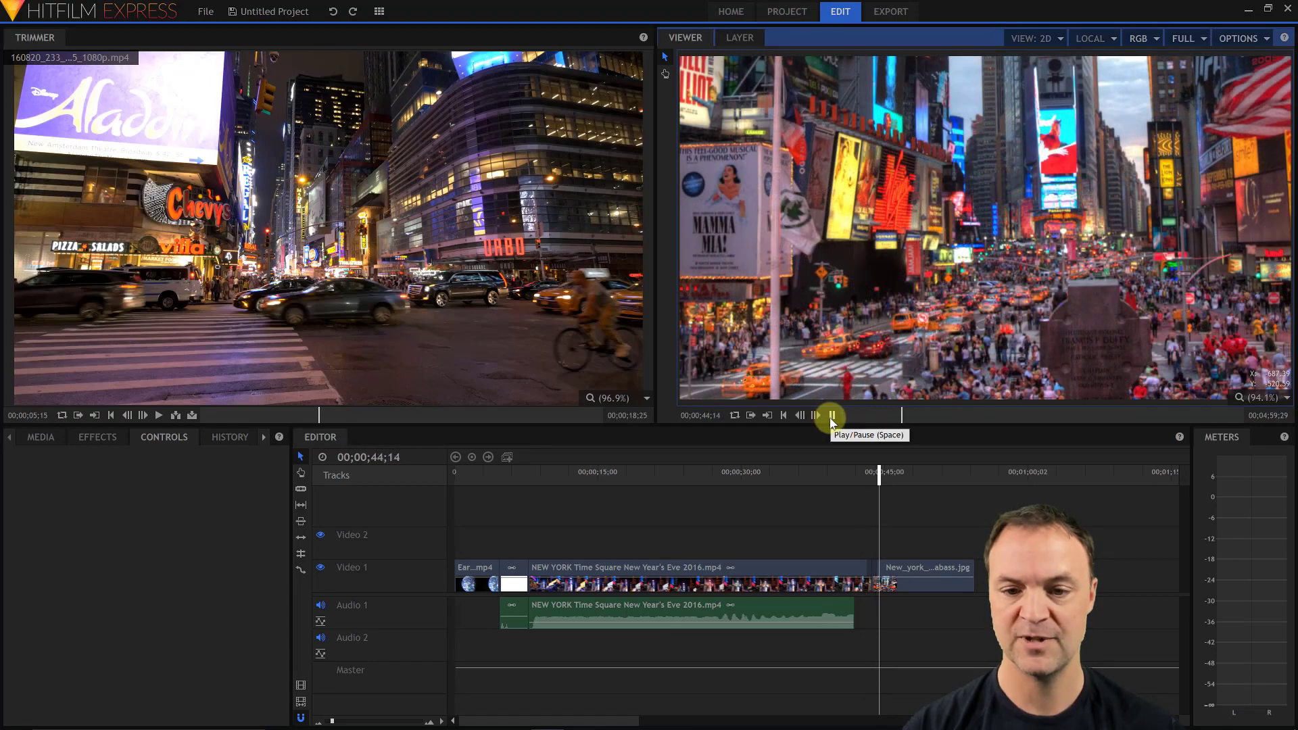
pyautogui.click(830, 416)
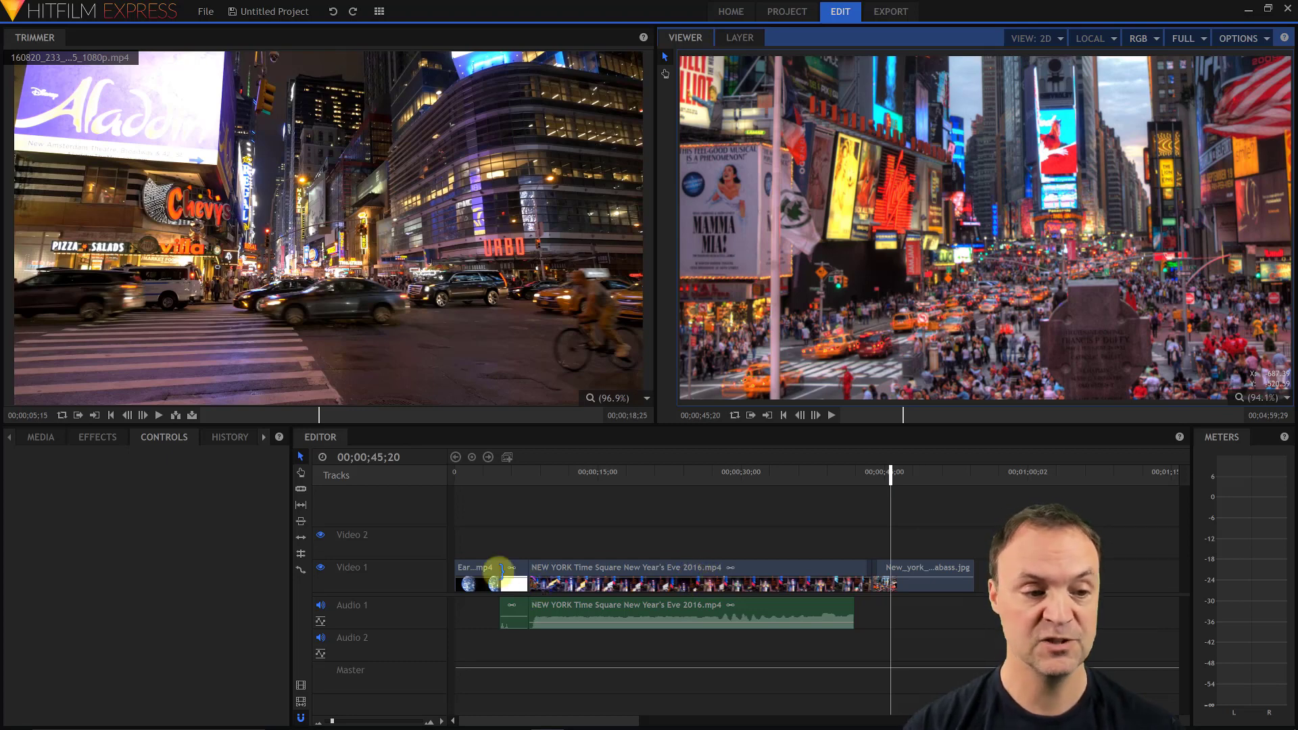
# Add a Split transition between the intro and the New York clip on Video 1, and preview it at about 7 seconds.
pyautogui.click(98, 441)
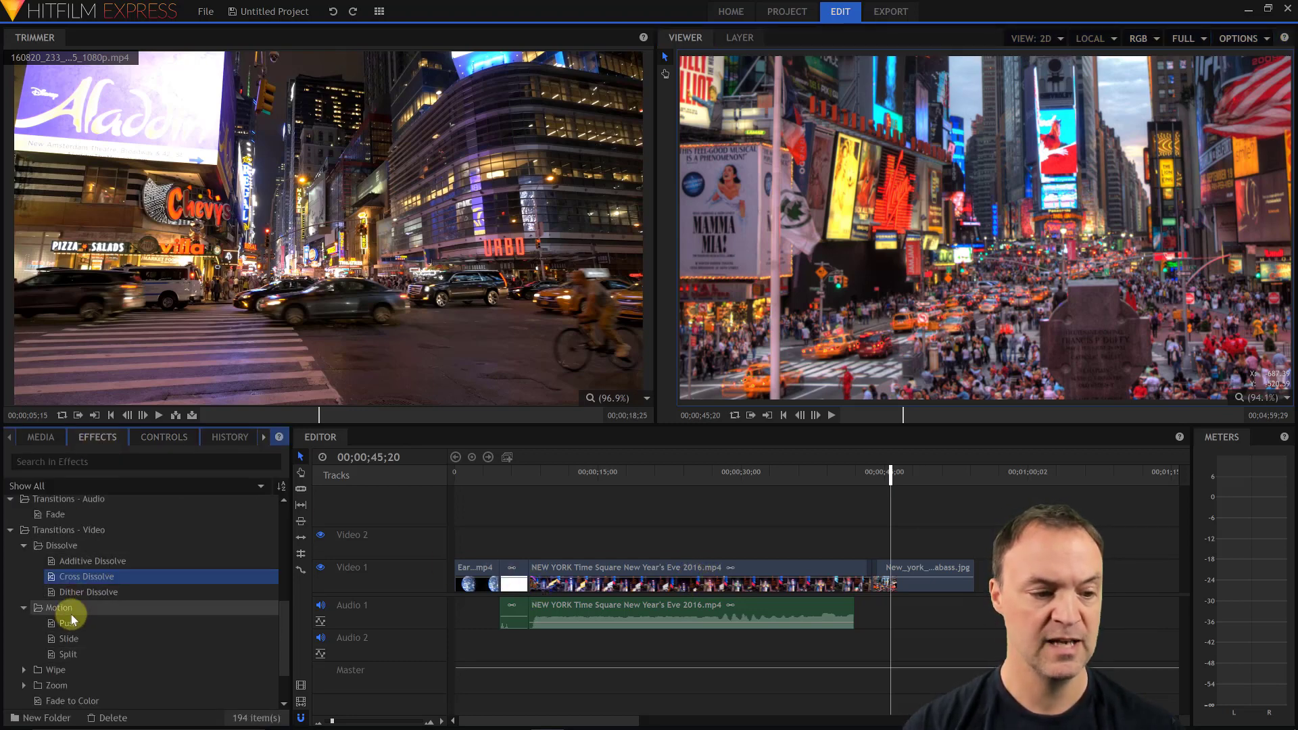
pyautogui.click(68, 655)
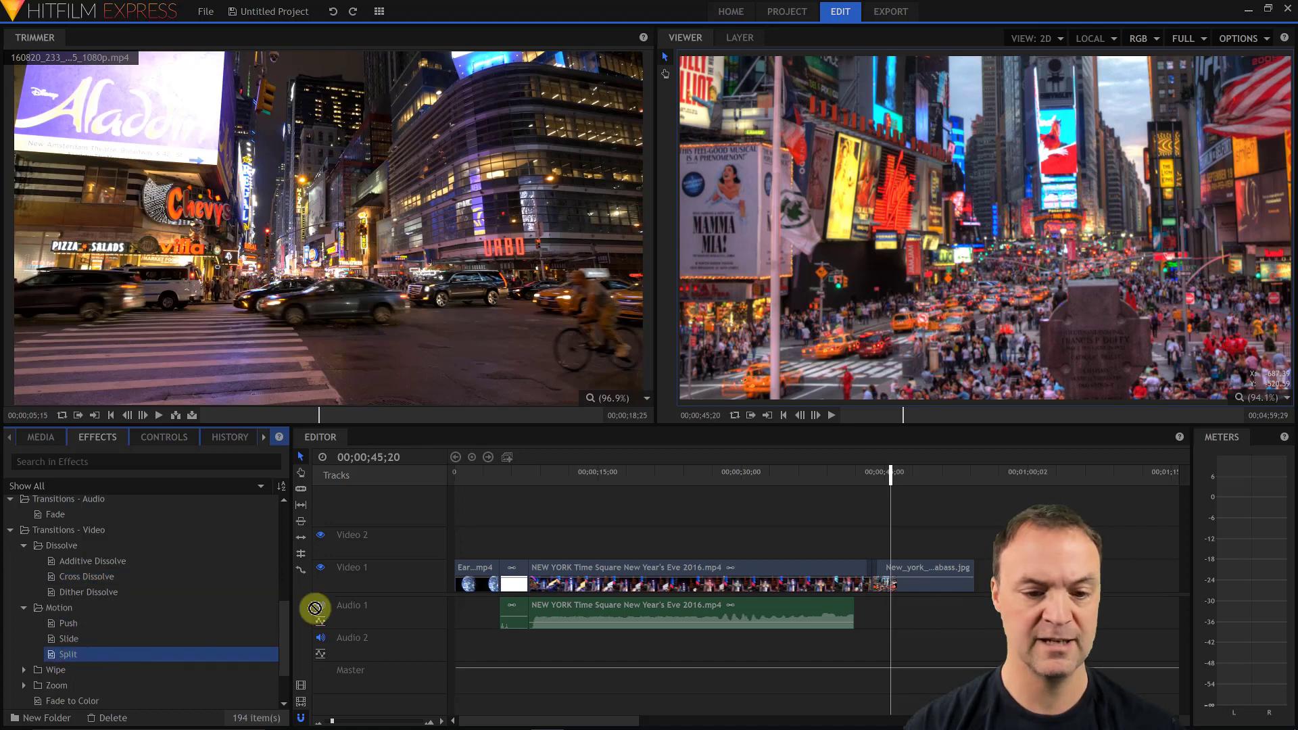
pyautogui.moveTo(315, 608); pyautogui.dragTo(529, 574)
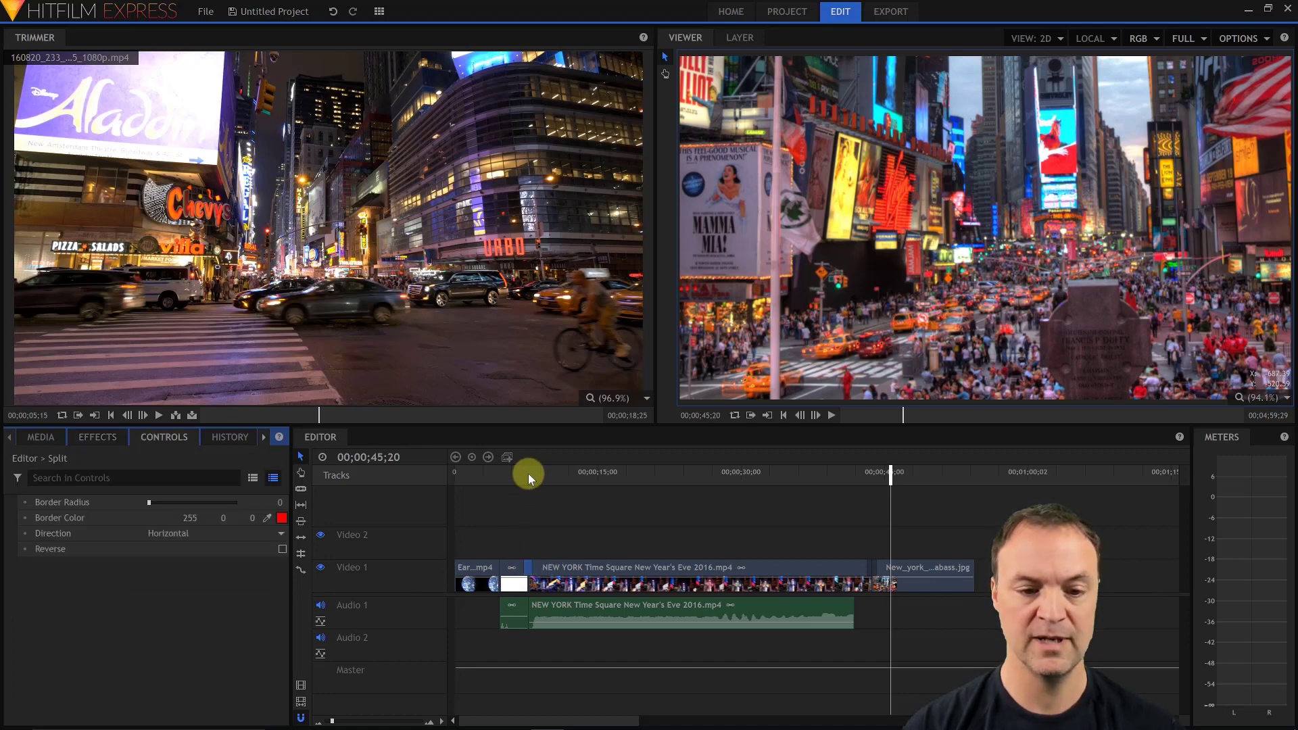
pyautogui.click(526, 472)
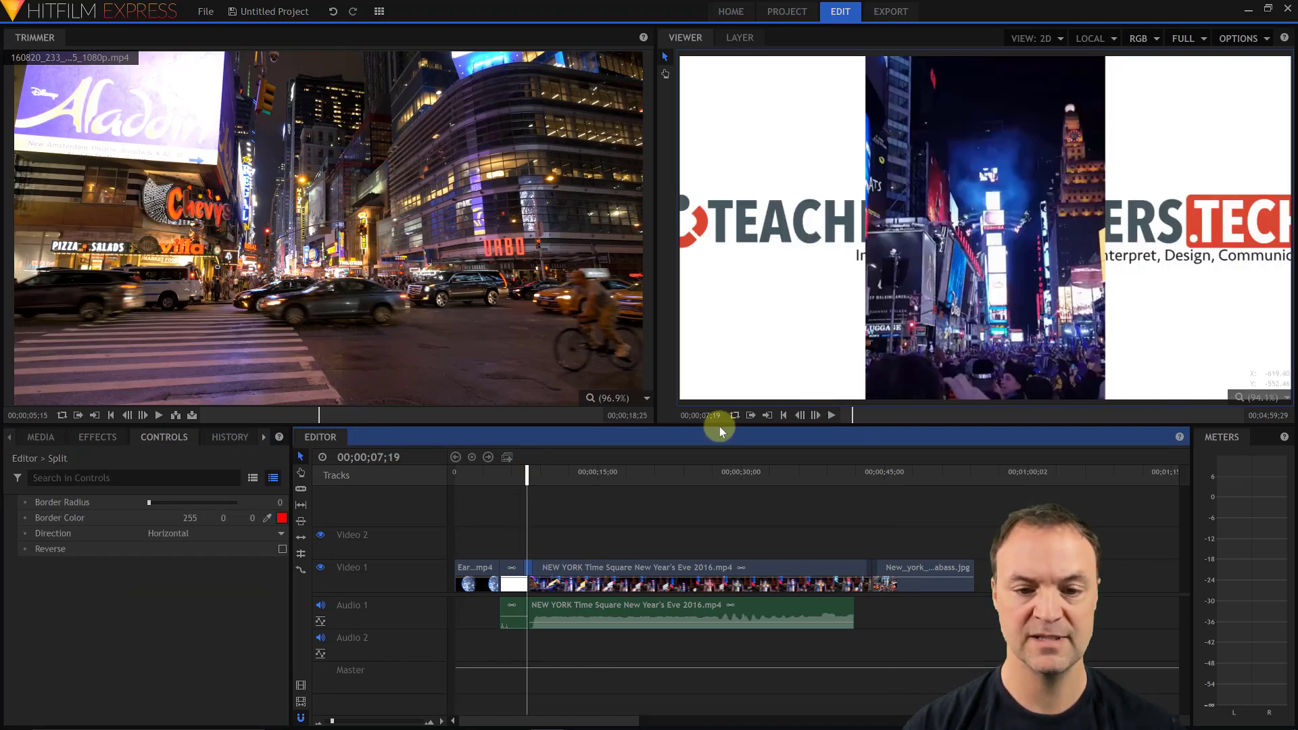
pyautogui.moveTo(521, 473); pyautogui.dragTo(521, 481)
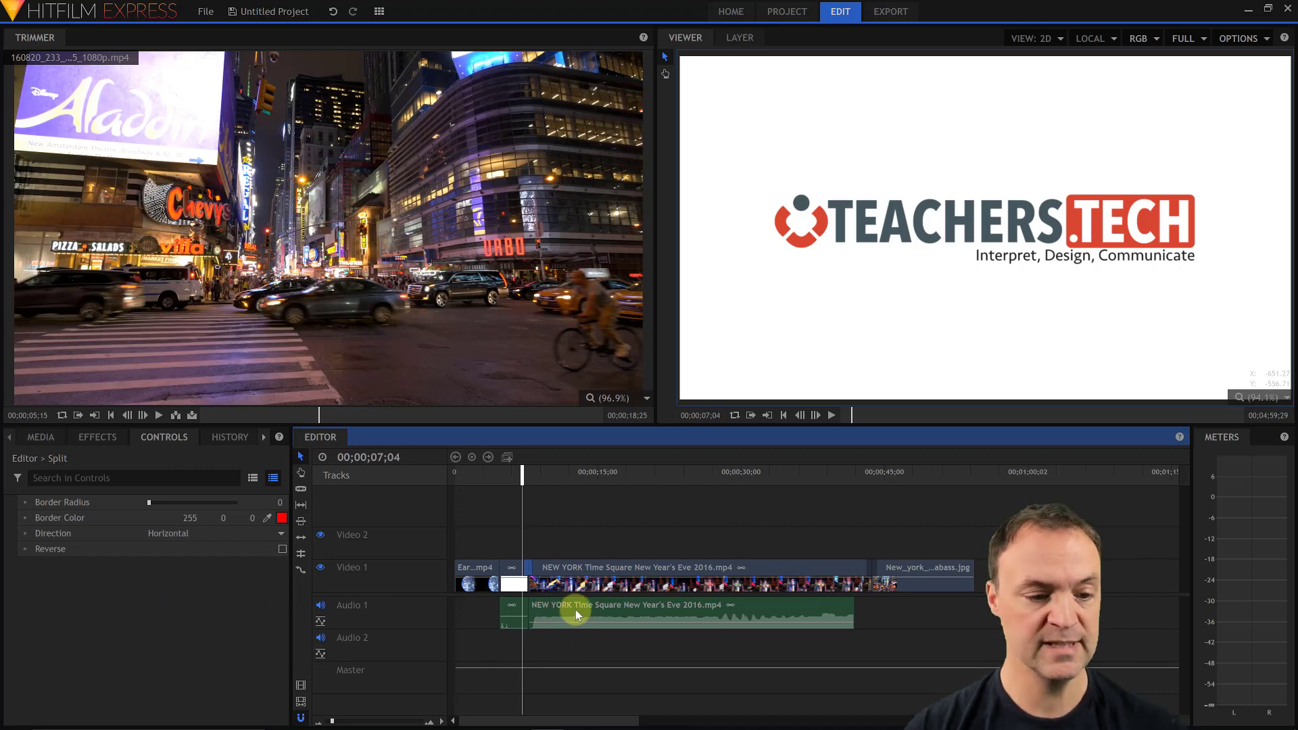
# Place century_of_hope.wav on Audio 2 at about 14 seconds, and play the timeline from about 7 seconds.
pyautogui.click(42, 438)
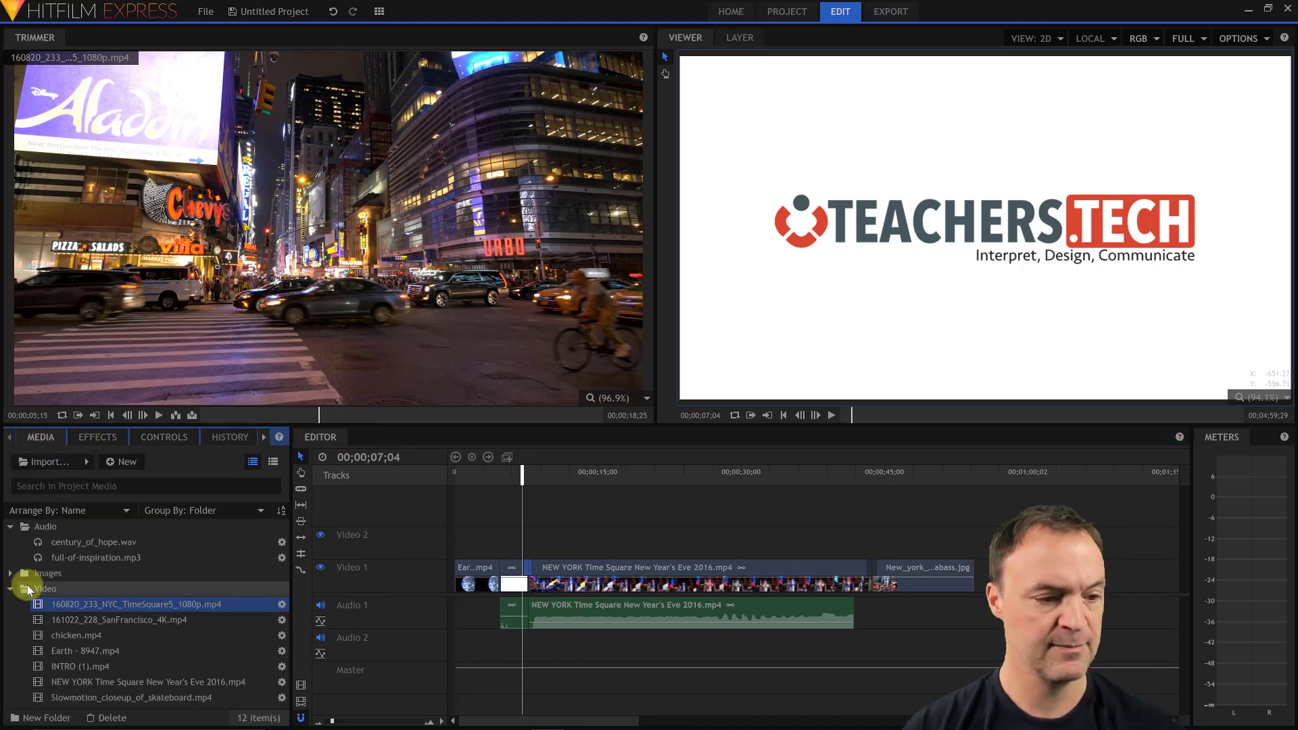
pyautogui.moveTo(63, 548); pyautogui.dragTo(592, 651)
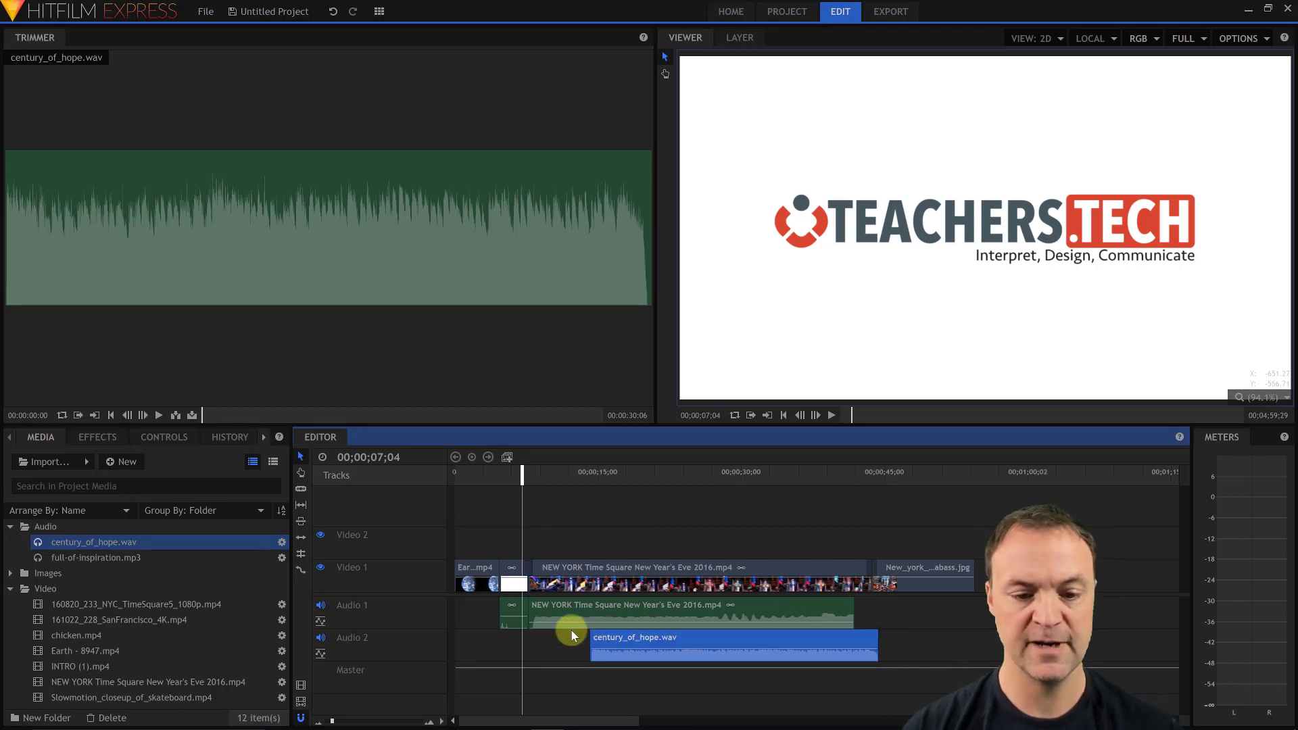
pyautogui.click(831, 415)
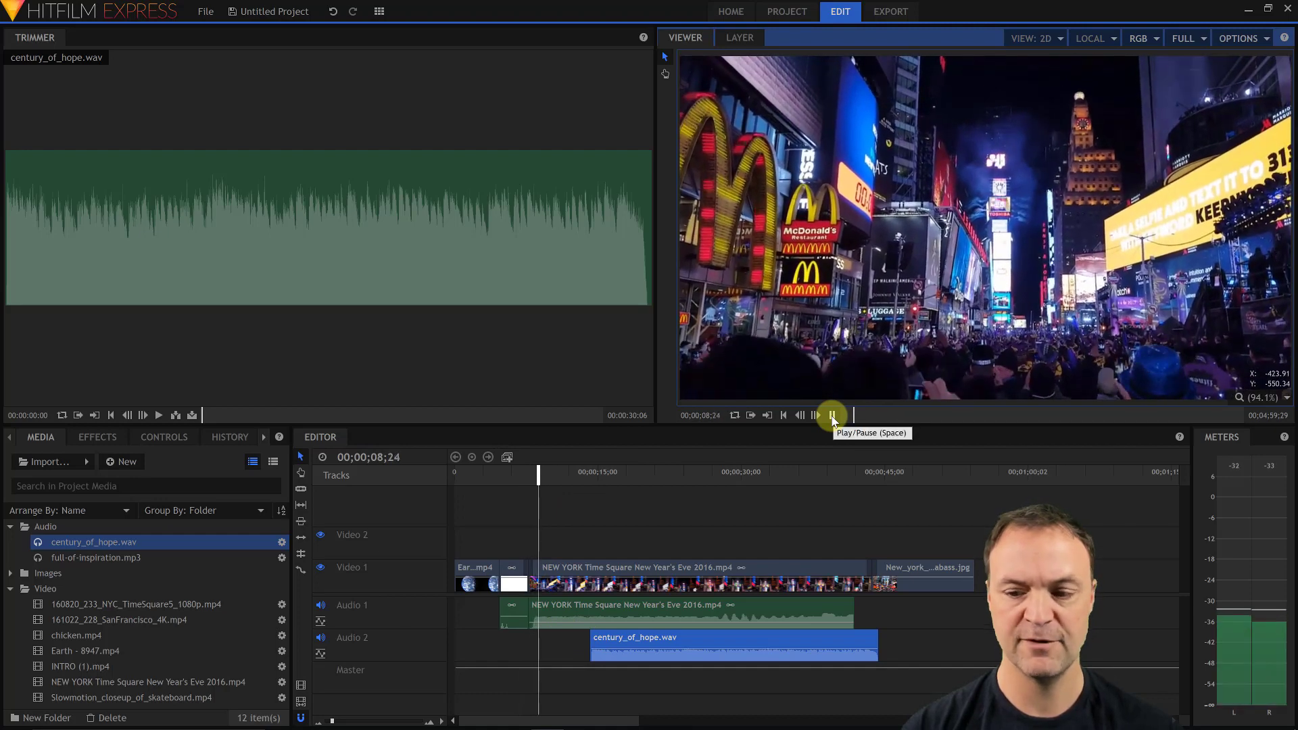
pyautogui.press('space')
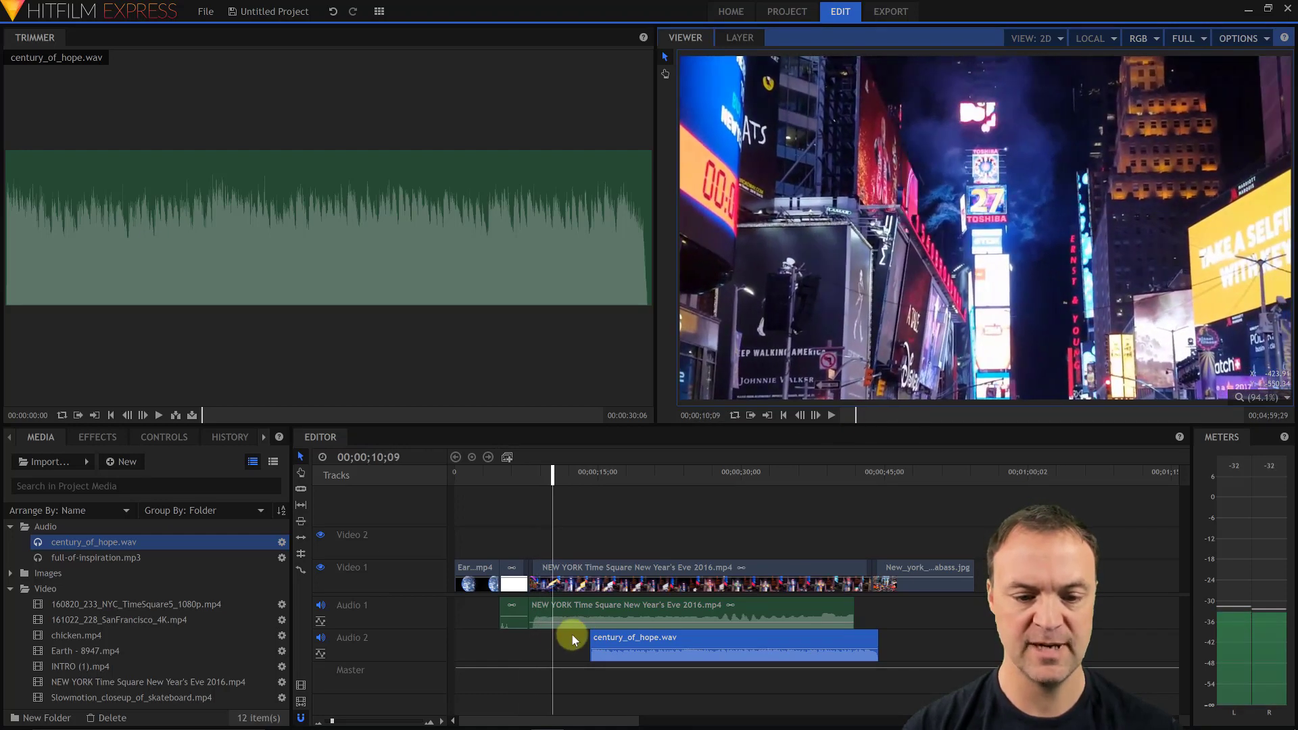
# Play the timeline on to about 12 seconds, and shift century_of_hope.wav on Audio 2 to start at about 13.5 seconds.
pyautogui.click(573, 622)
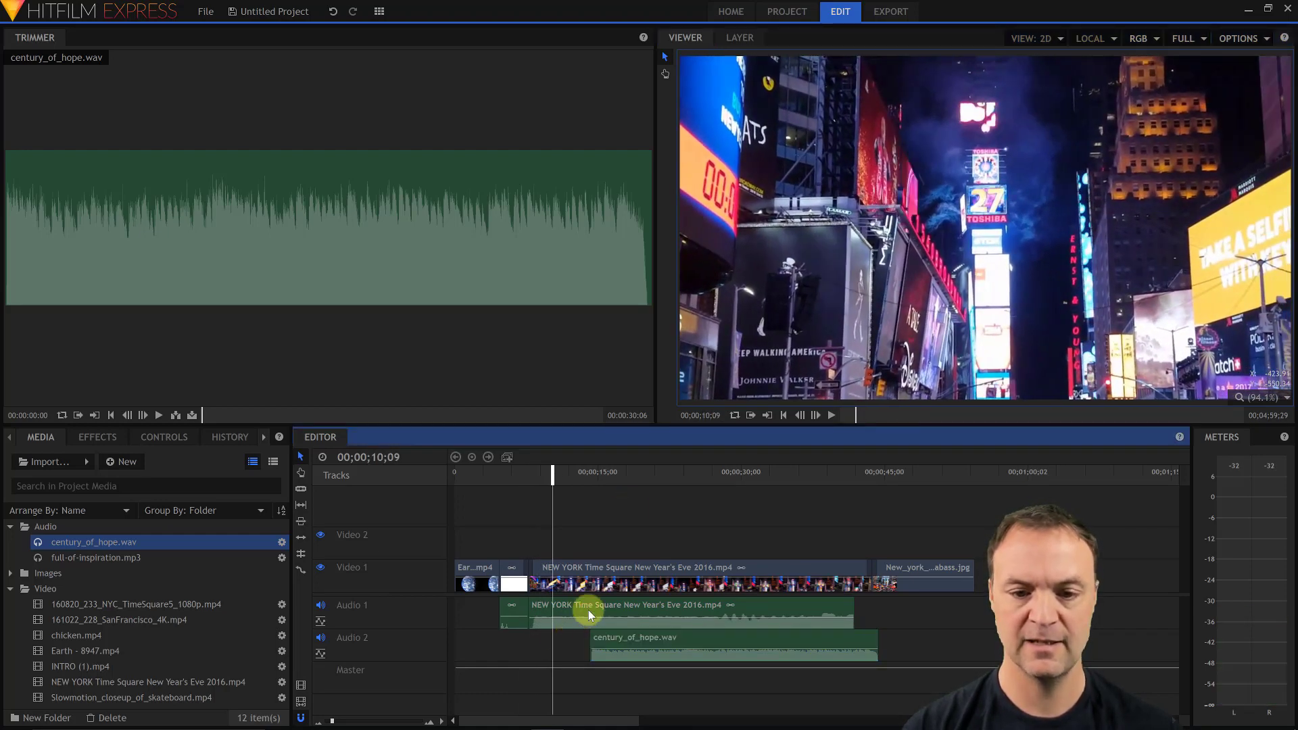
pyautogui.click(831, 416)
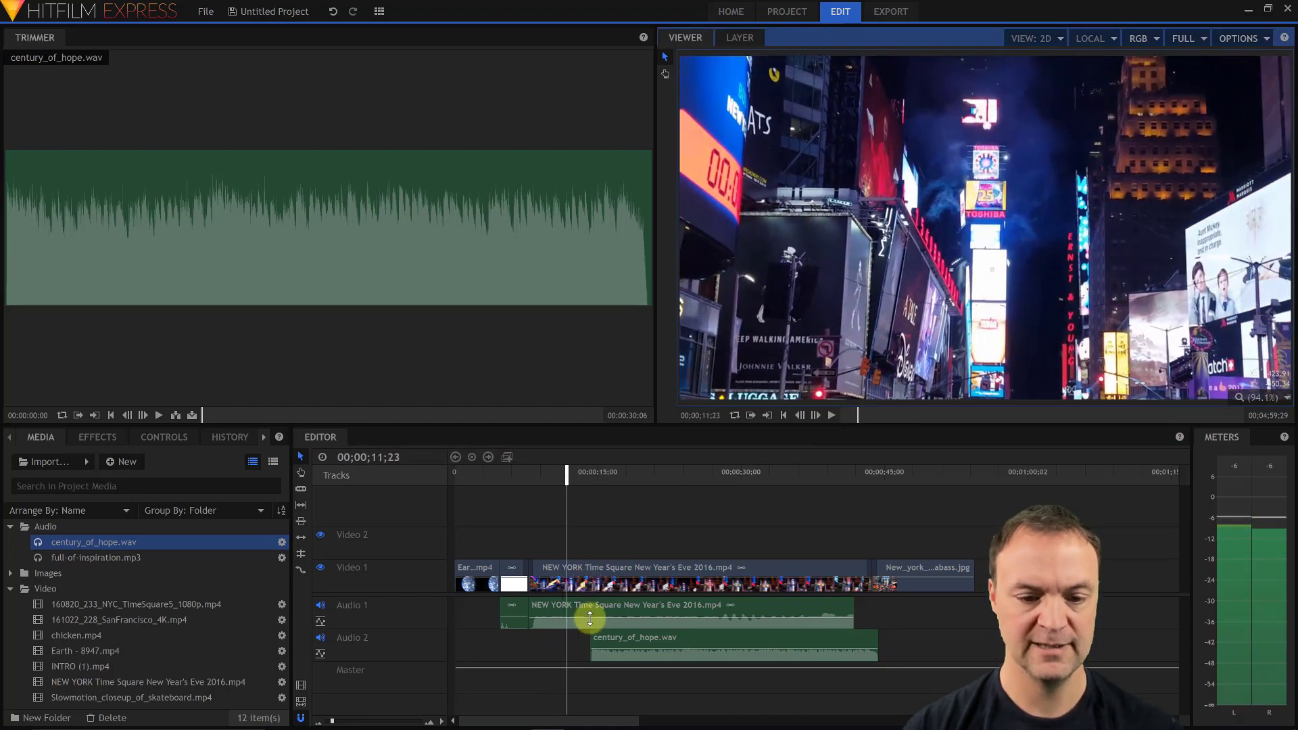
pyautogui.click(590, 619)
pyautogui.moveTo(621, 638); pyautogui.dragTo(608, 639)
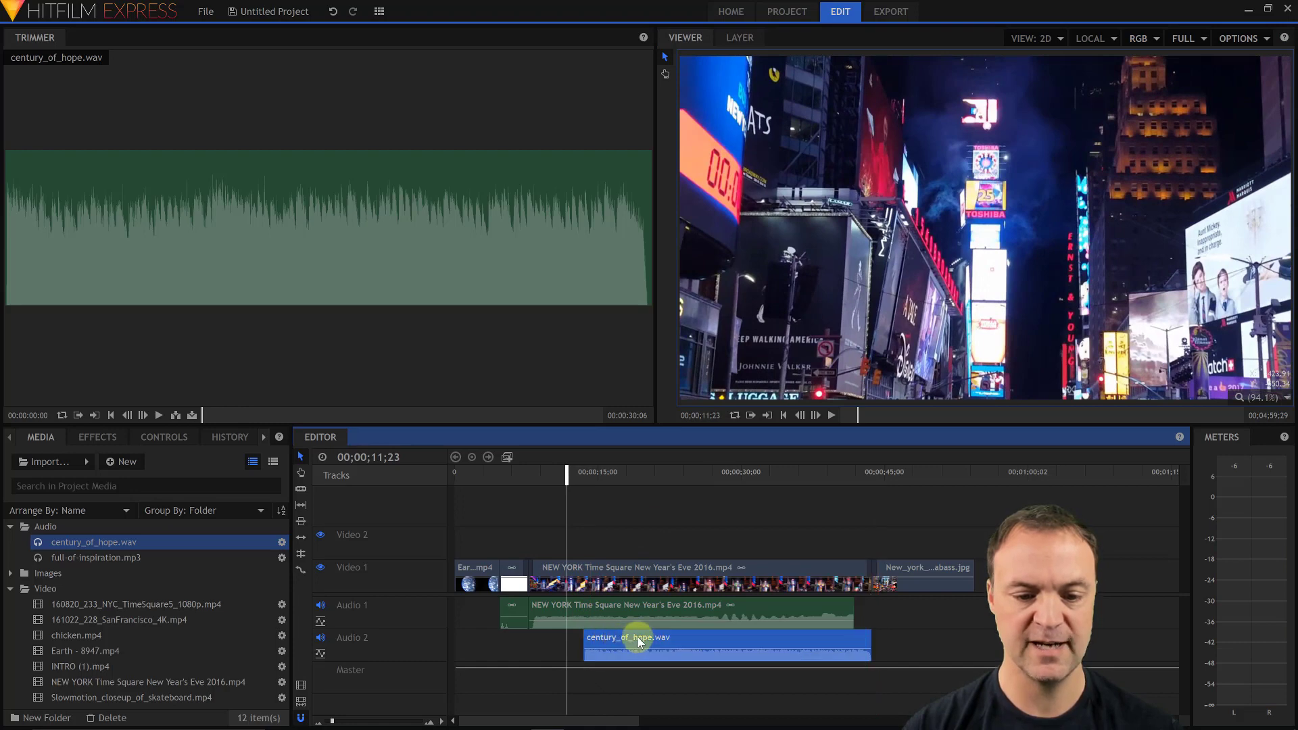
# Slice the linked New York clip at the playhead, at about 12 seconds.
pyautogui.click(575, 610)
pyautogui.click(302, 489)
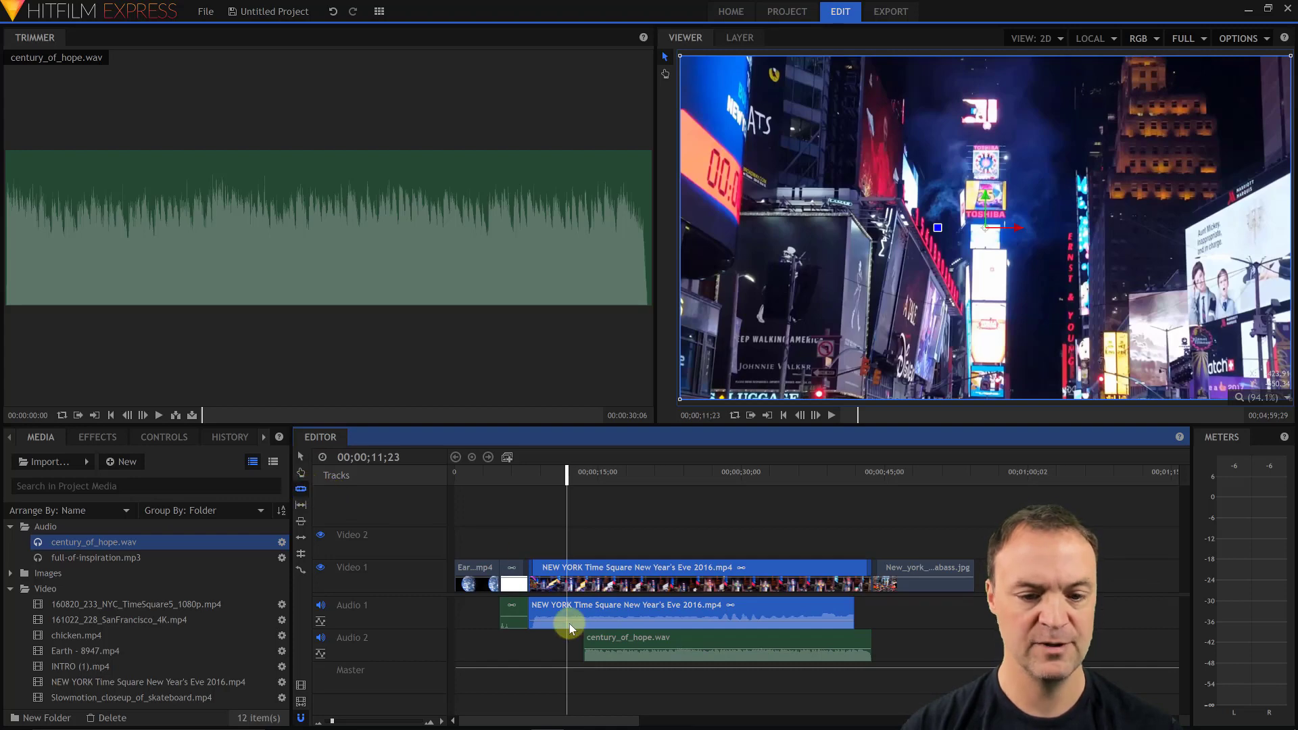
pyautogui.click(567, 612)
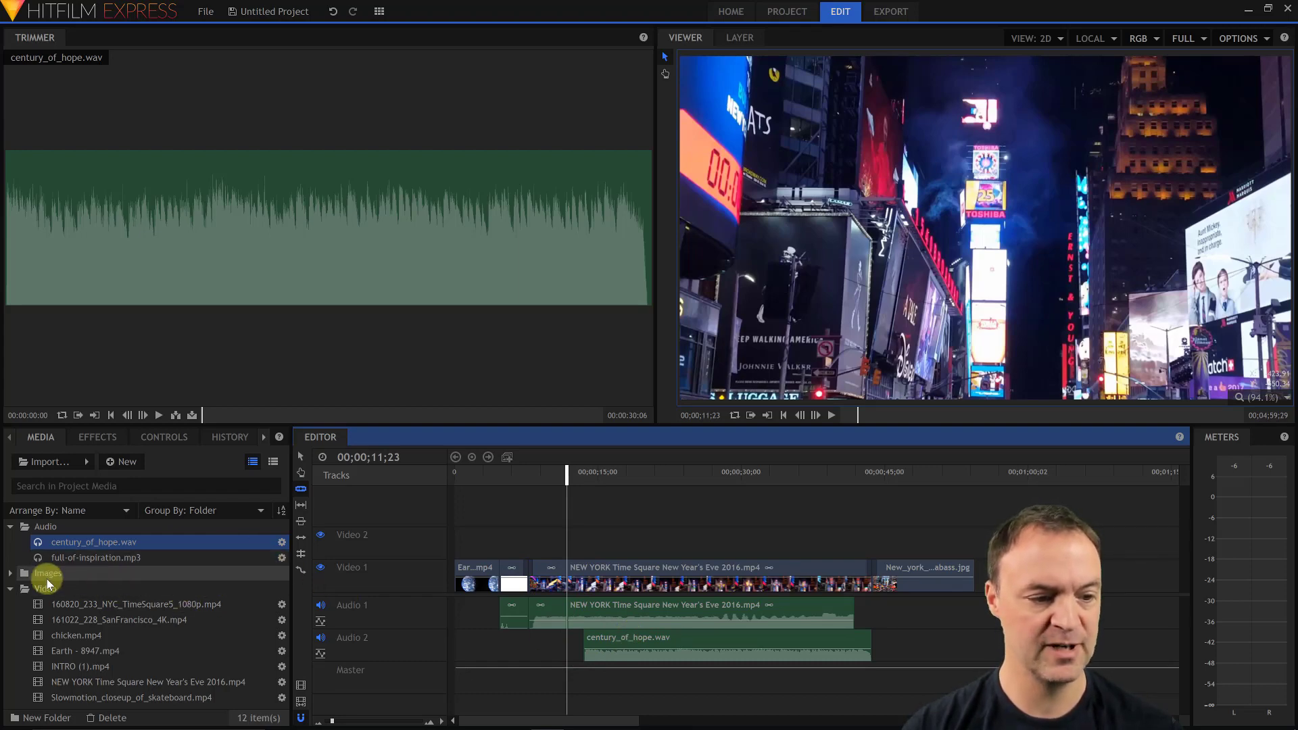
# Add a Fade audio transition at the New York clip's cut on Audio 1, at about 12 seconds.
pyautogui.click(95, 438)
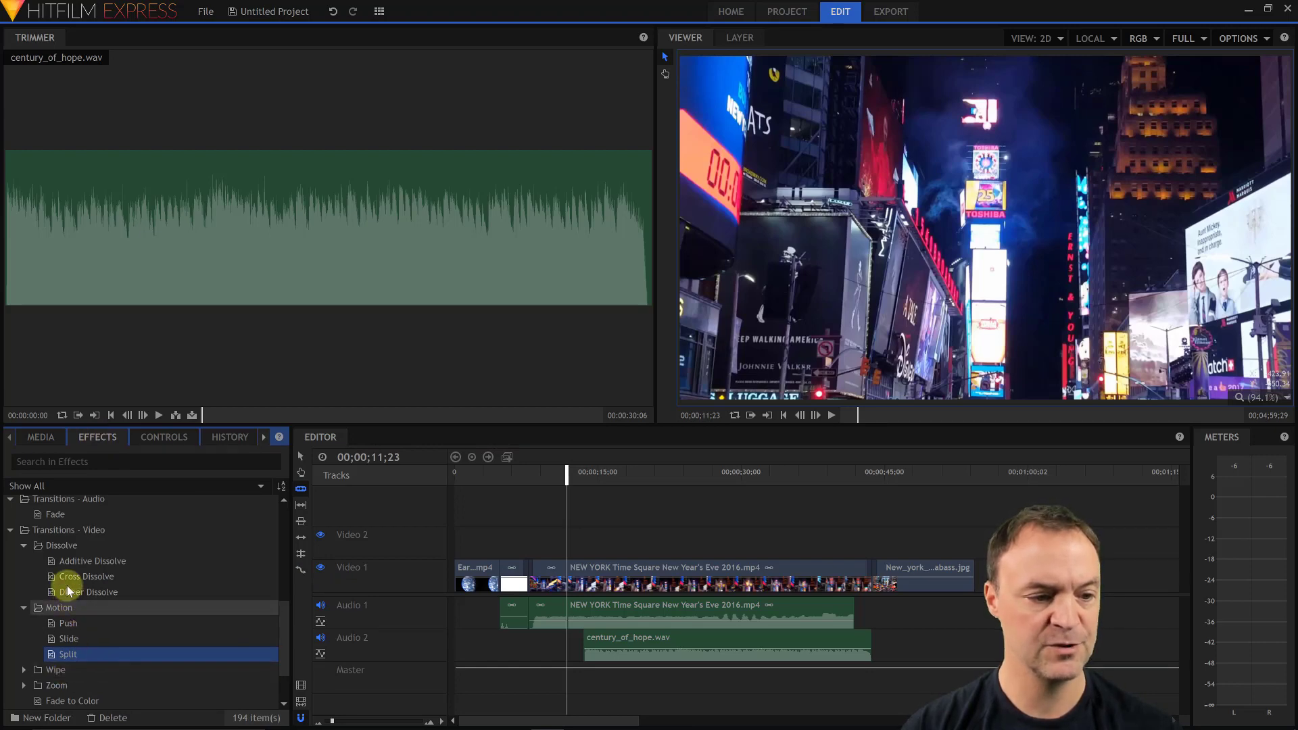
pyautogui.click(52, 517)
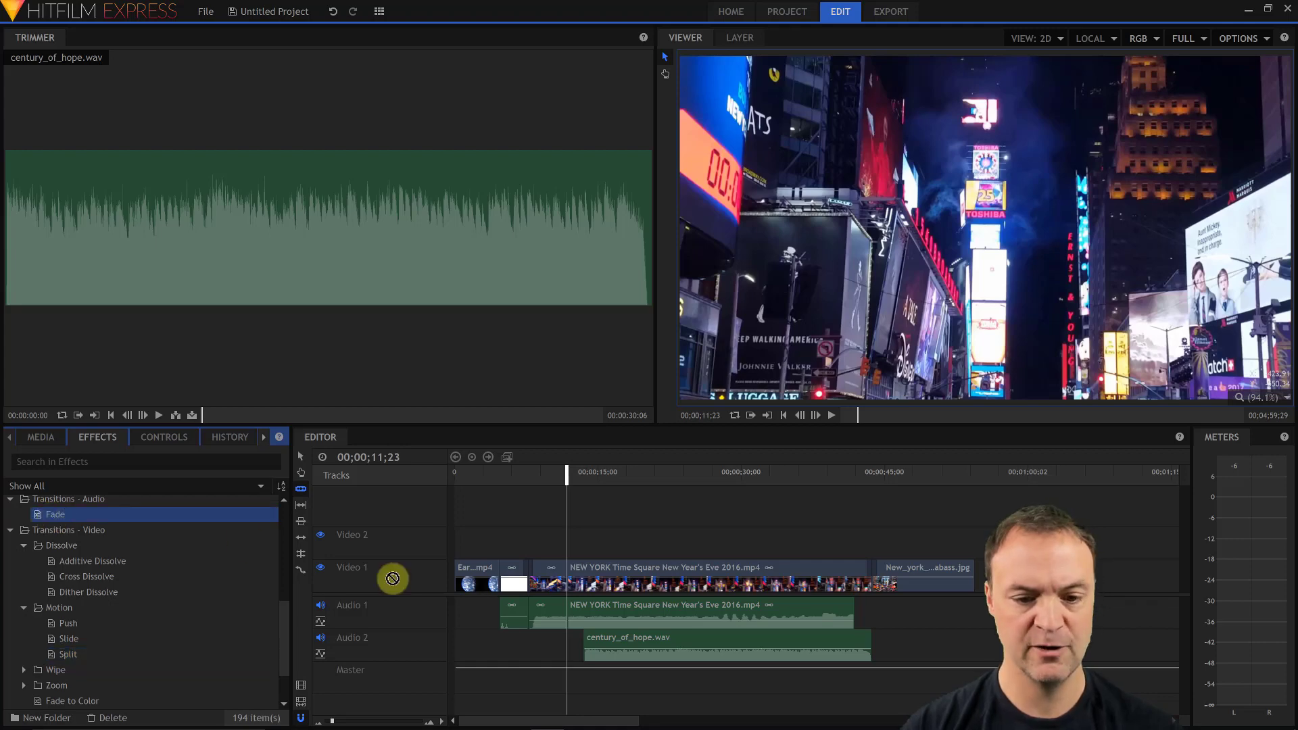
pyautogui.moveTo(402, 584); pyautogui.dragTo(567, 626)
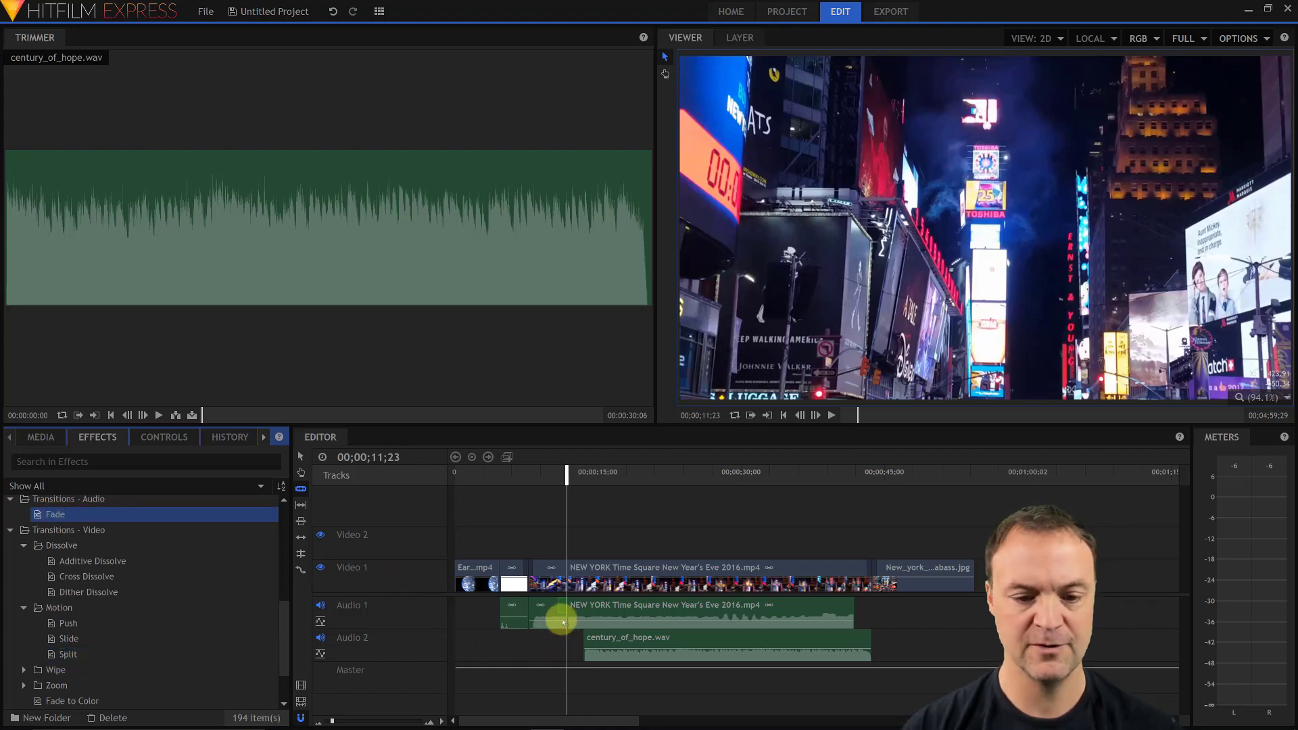
pyautogui.click(562, 611)
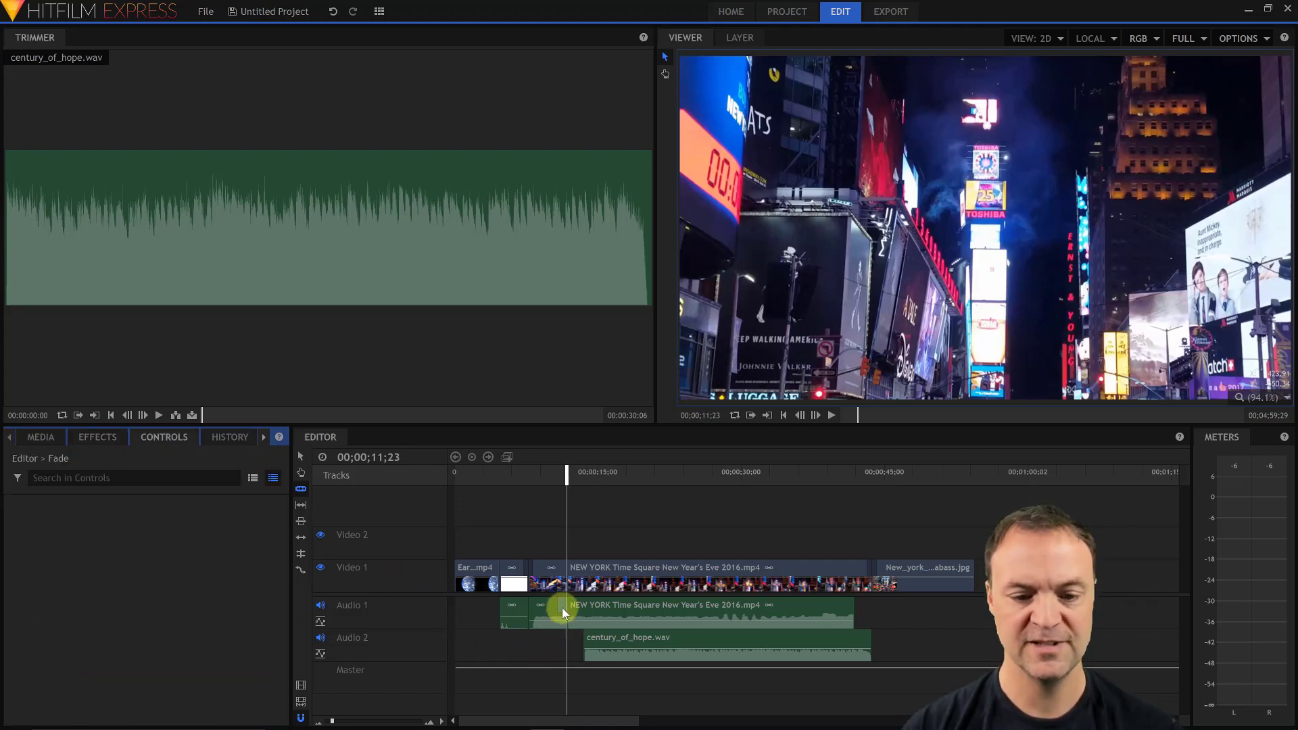
# Try slicing the linked New York clip again at about 16 seconds, and undo the slice.
pyautogui.click(607, 607)
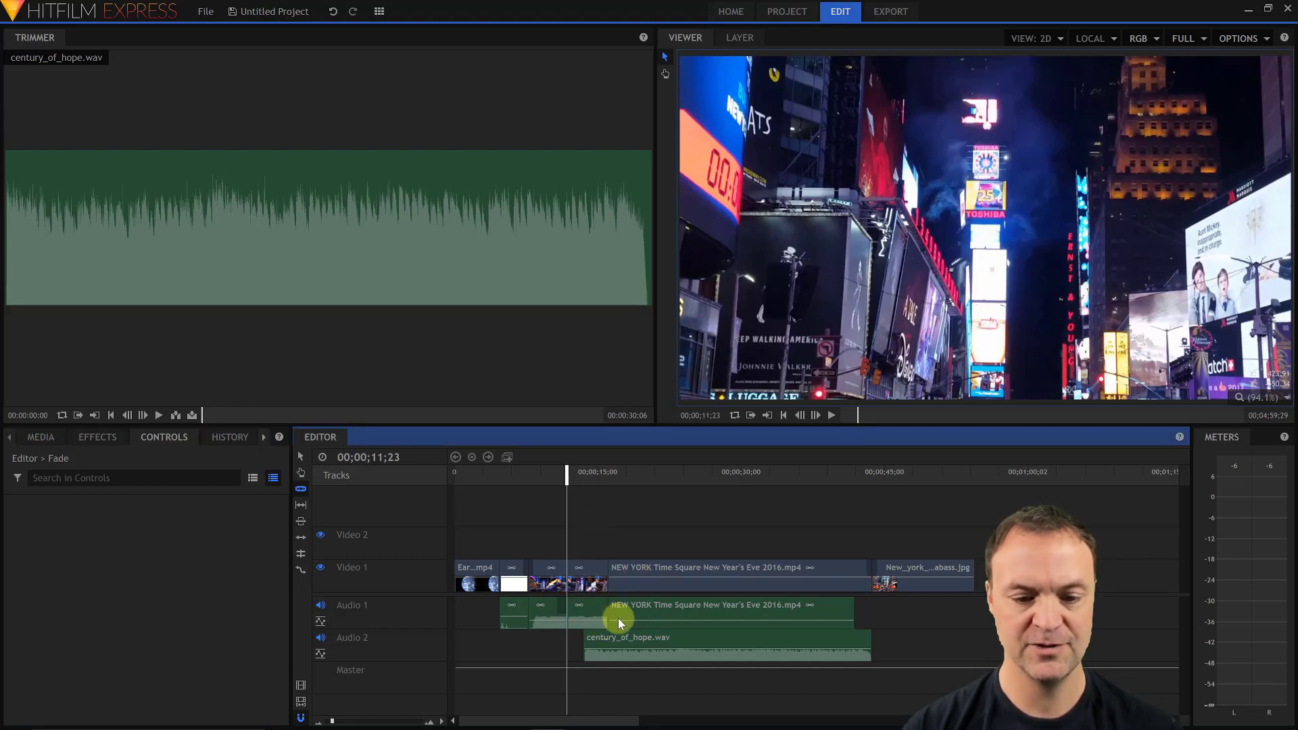
pyautogui.click(332, 15)
# Shift century_of_hope.wav on Audio 2 to start at the New York clip's cut at about 12 seconds, and play from about 10 seconds.
pyautogui.click(301, 458)
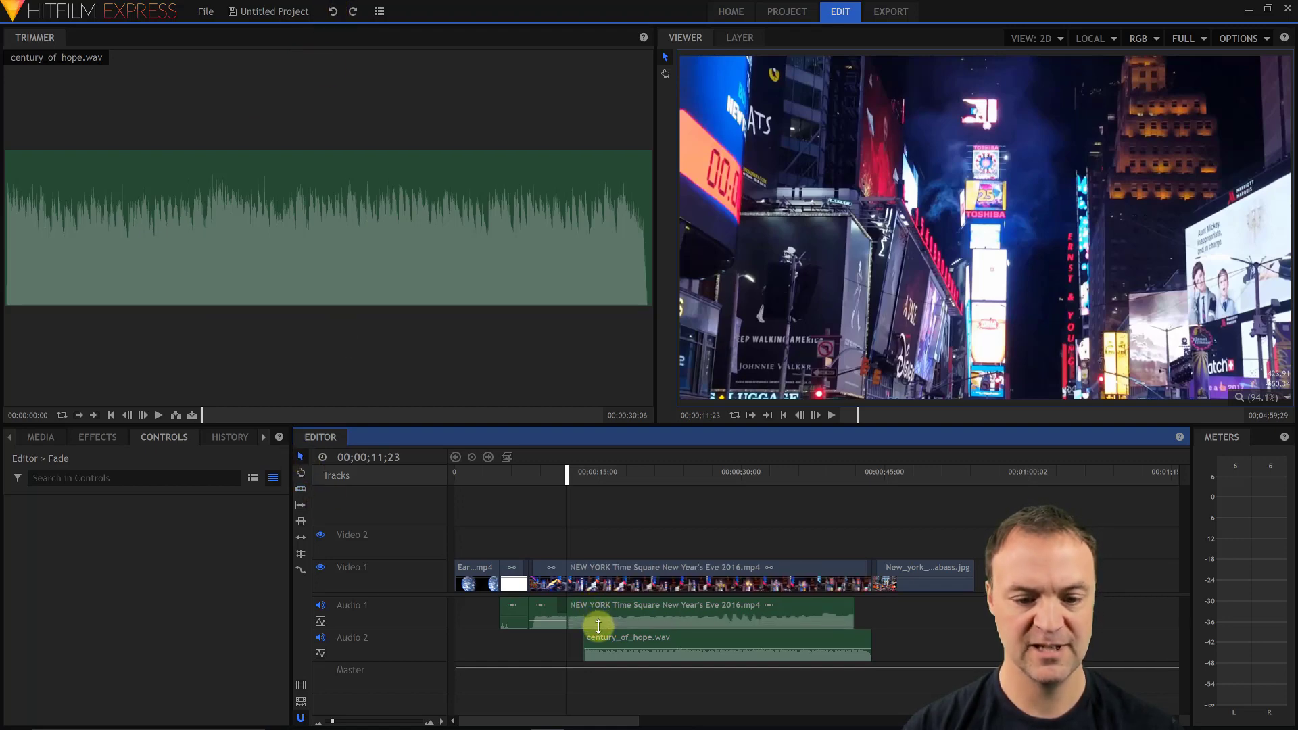
pyautogui.moveTo(657, 647); pyautogui.dragTo(639, 648)
pyautogui.moveTo(567, 479); pyautogui.dragTo(548, 479)
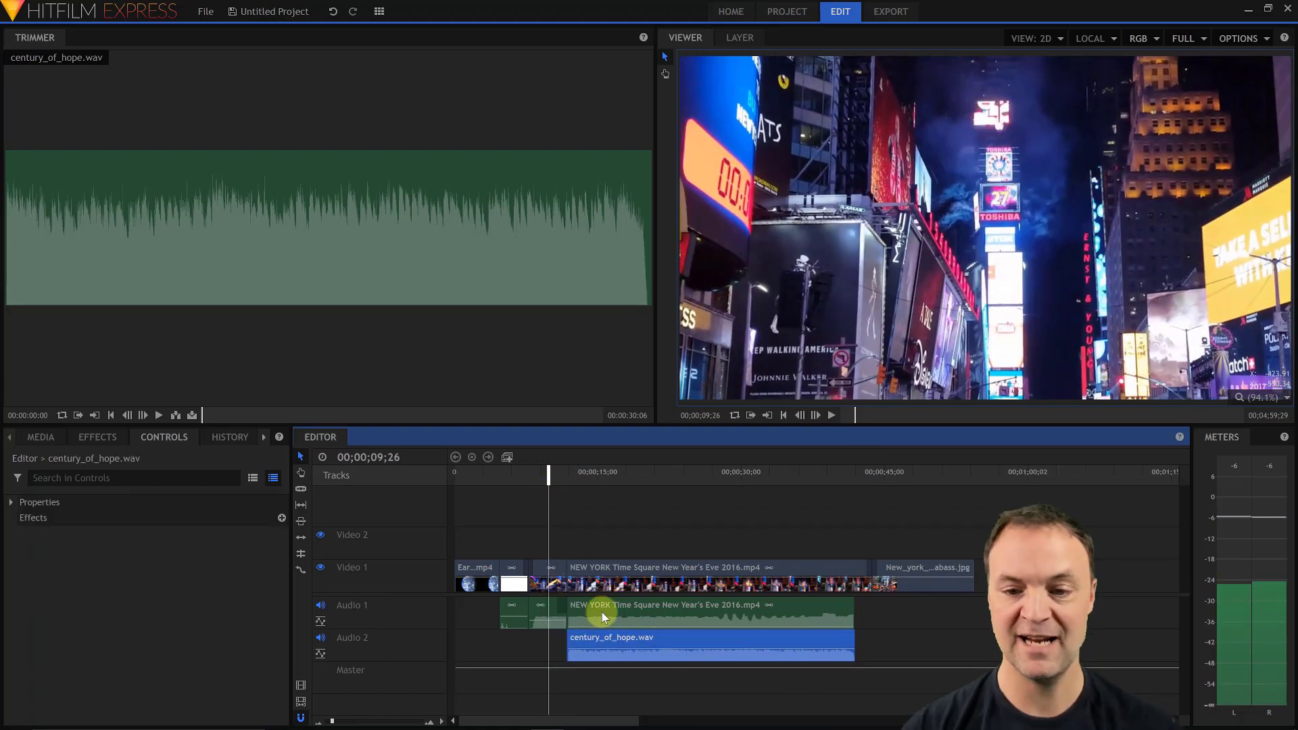
pyautogui.click(832, 415)
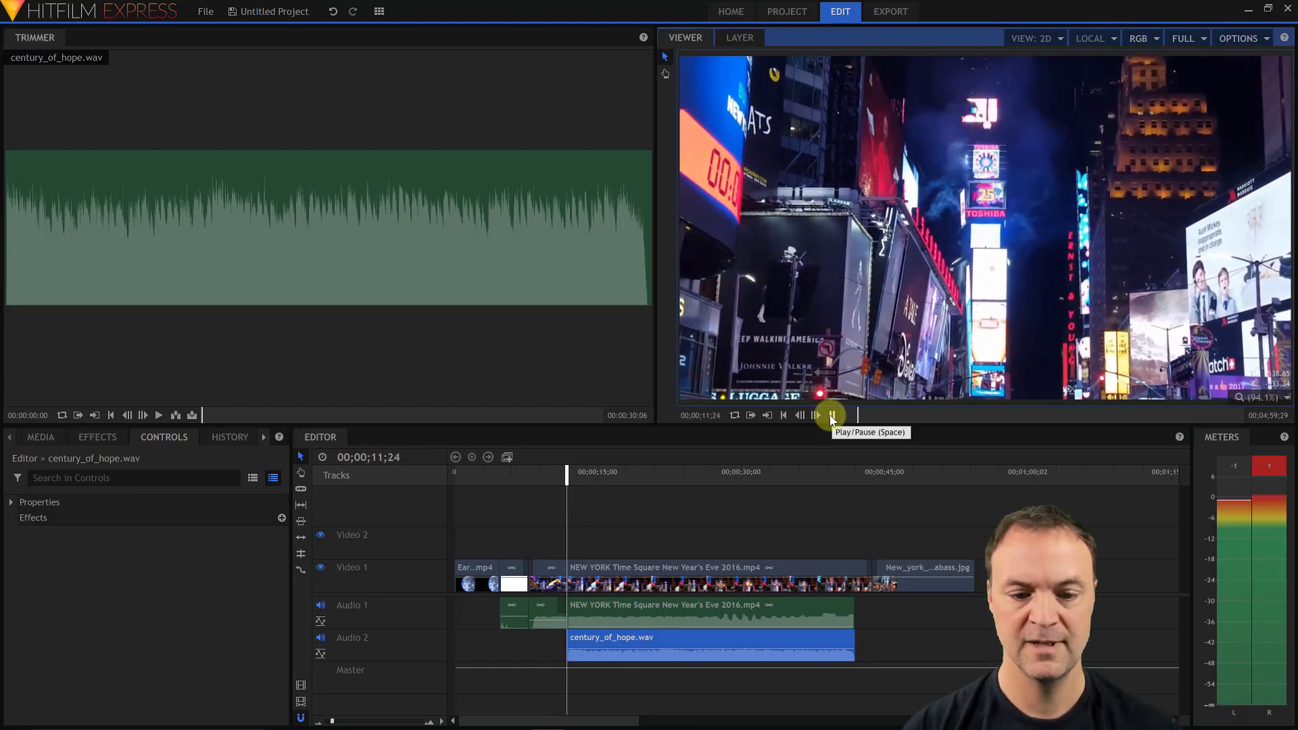
pyautogui.click(832, 418)
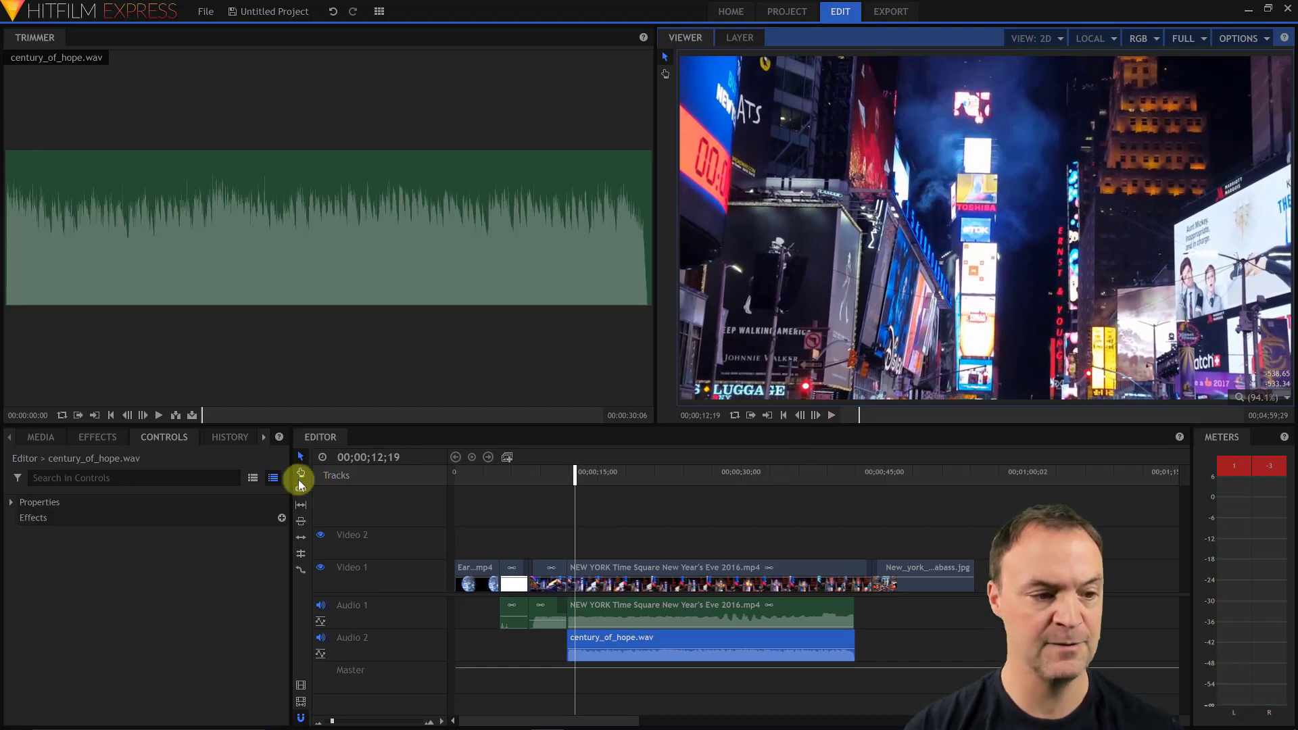
# Add a Fade audio transition at the start of century_of_hope.wav on Audio 2, and play the timeline from about 10 seconds.
pyautogui.click(97, 437)
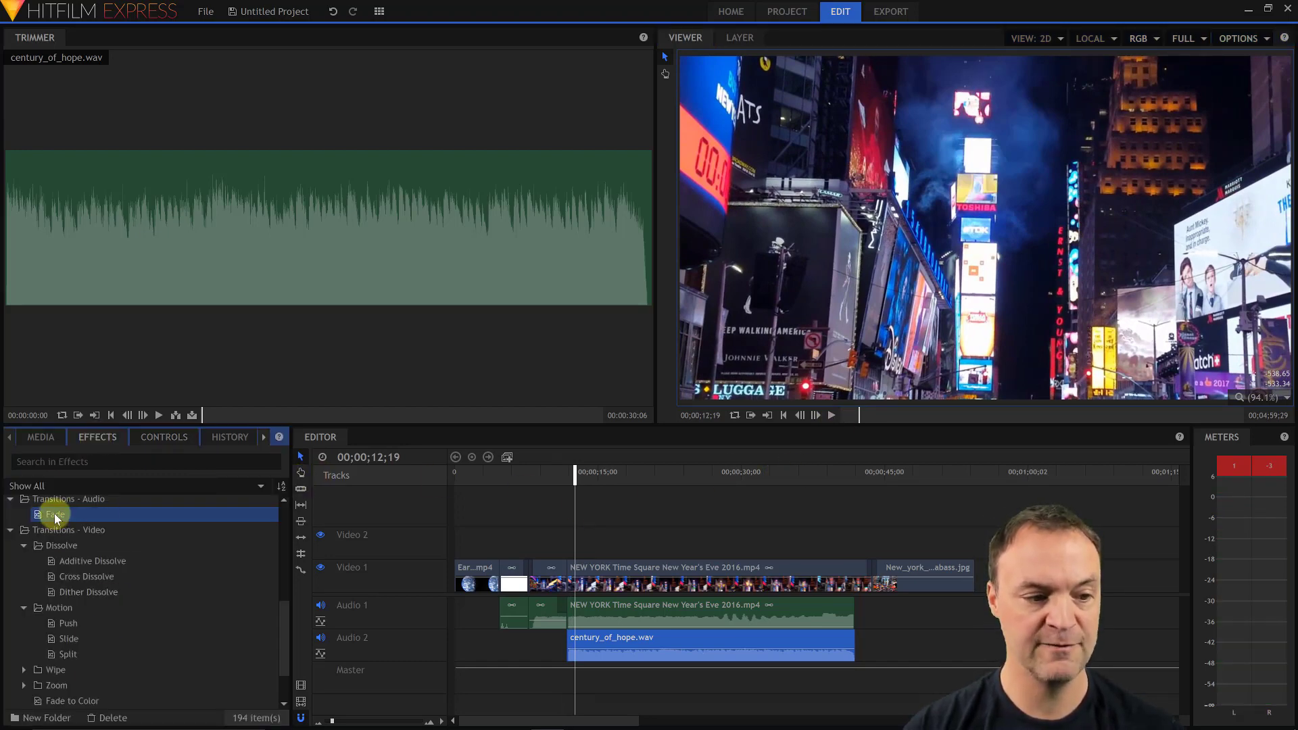
pyautogui.moveTo(52, 516); pyautogui.dragTo(562, 640)
pyautogui.moveTo(573, 471); pyautogui.dragTo(551, 481)
pyautogui.click(832, 415)
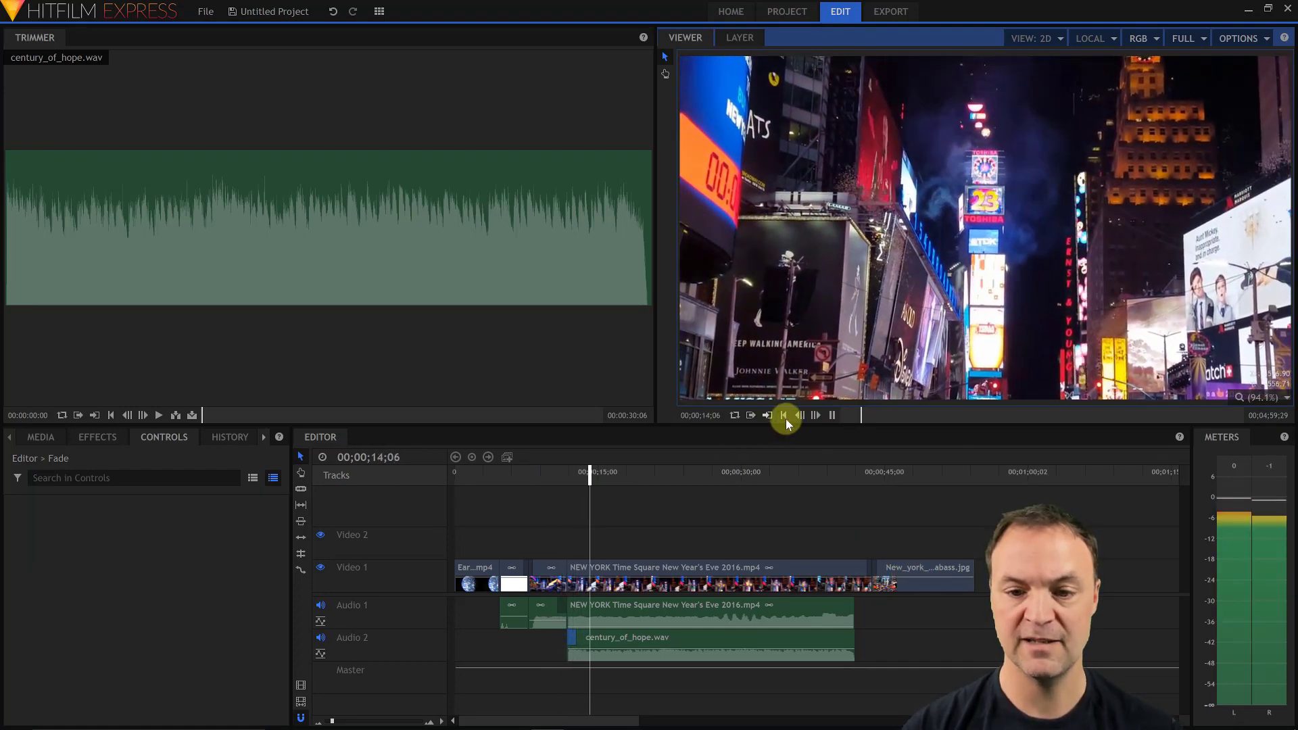
pyautogui.click(831, 415)
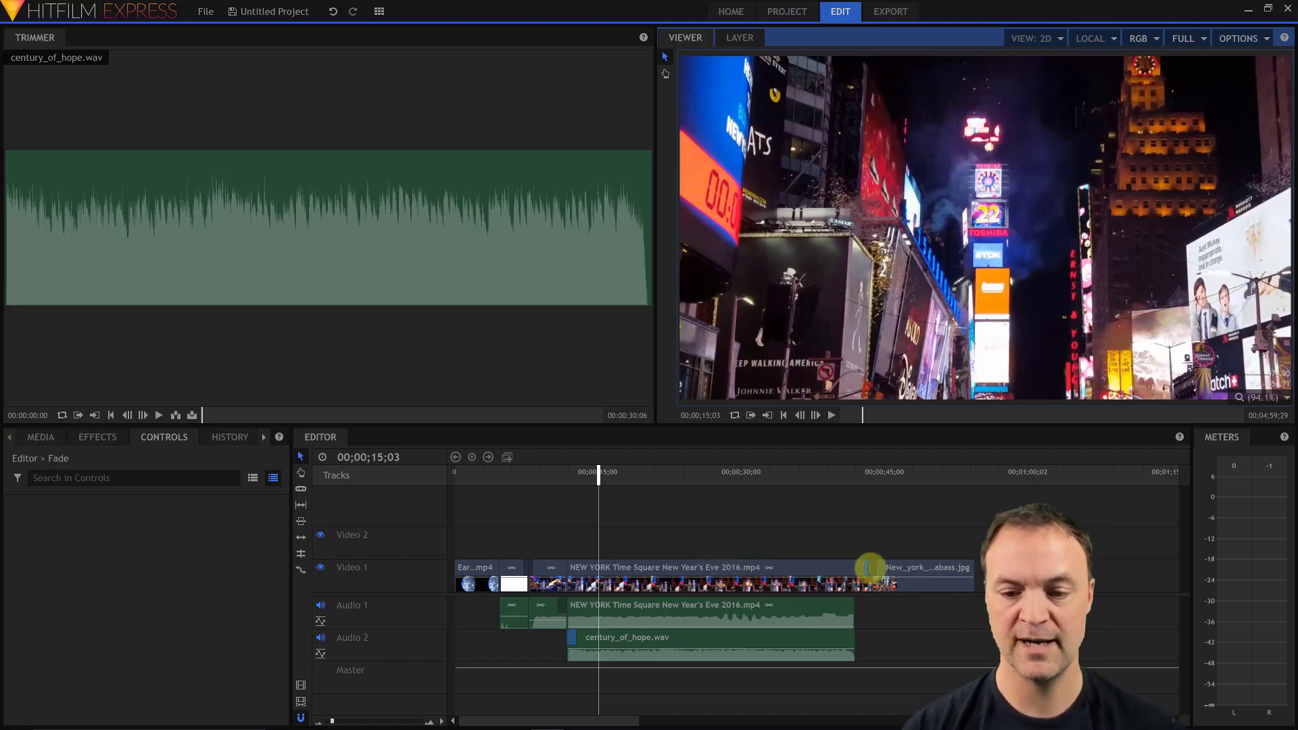
# Remove the video transition between the New York clip and the image on Video 1, and expand the New York clip's Clip Properties and Transform.
pyautogui.click(872, 568)
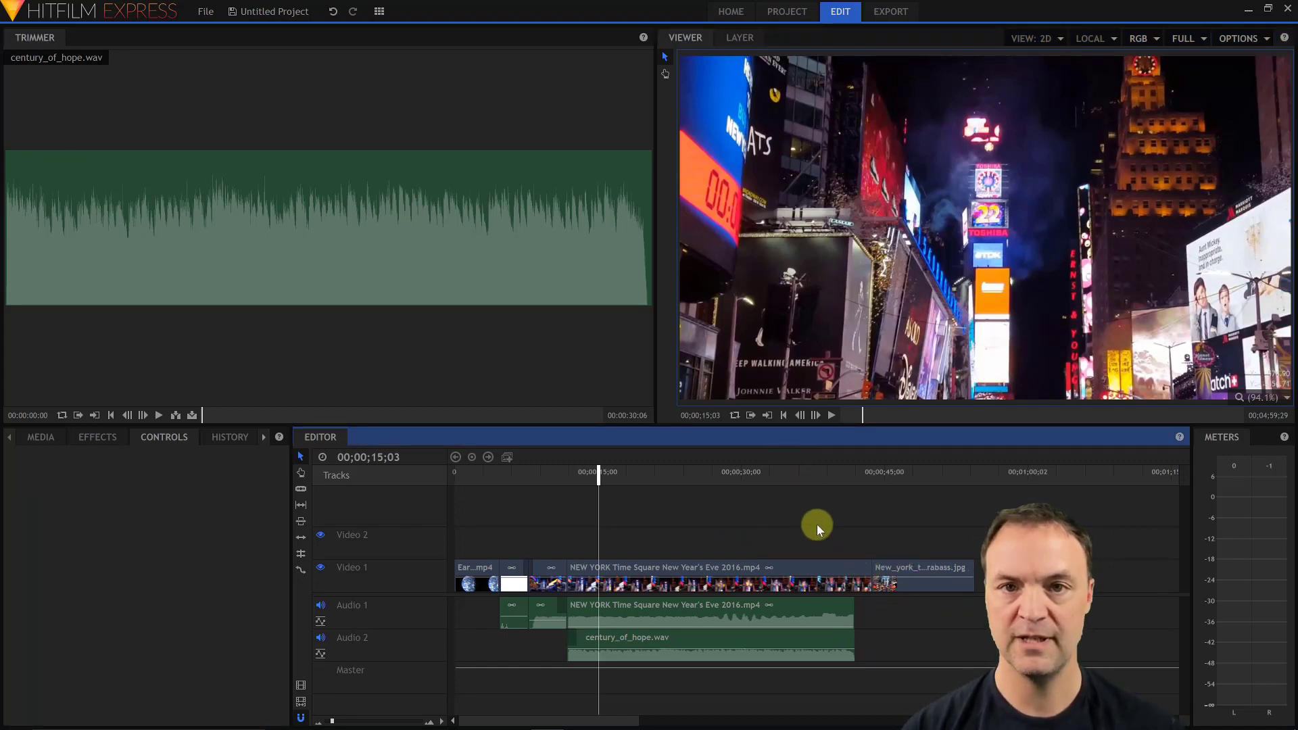
pyautogui.click(161, 436)
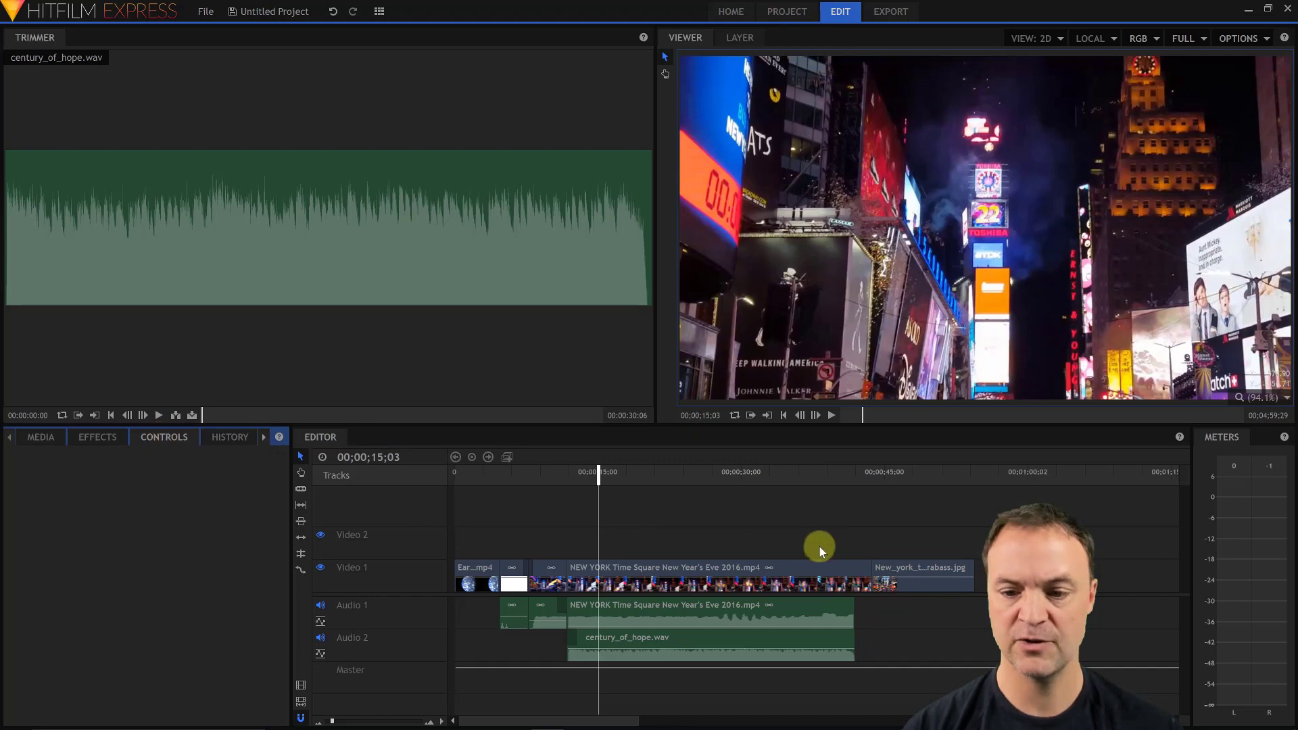
pyautogui.click(847, 570)
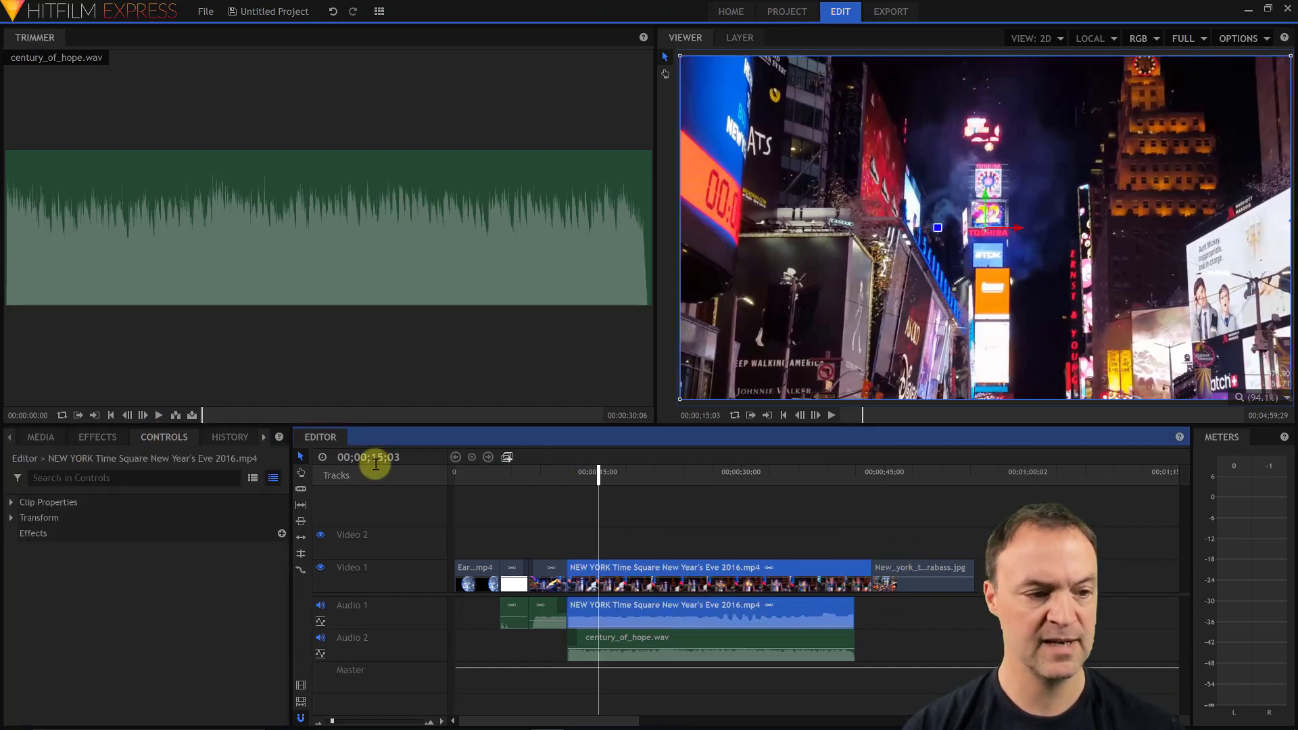
pyautogui.click(173, 438)
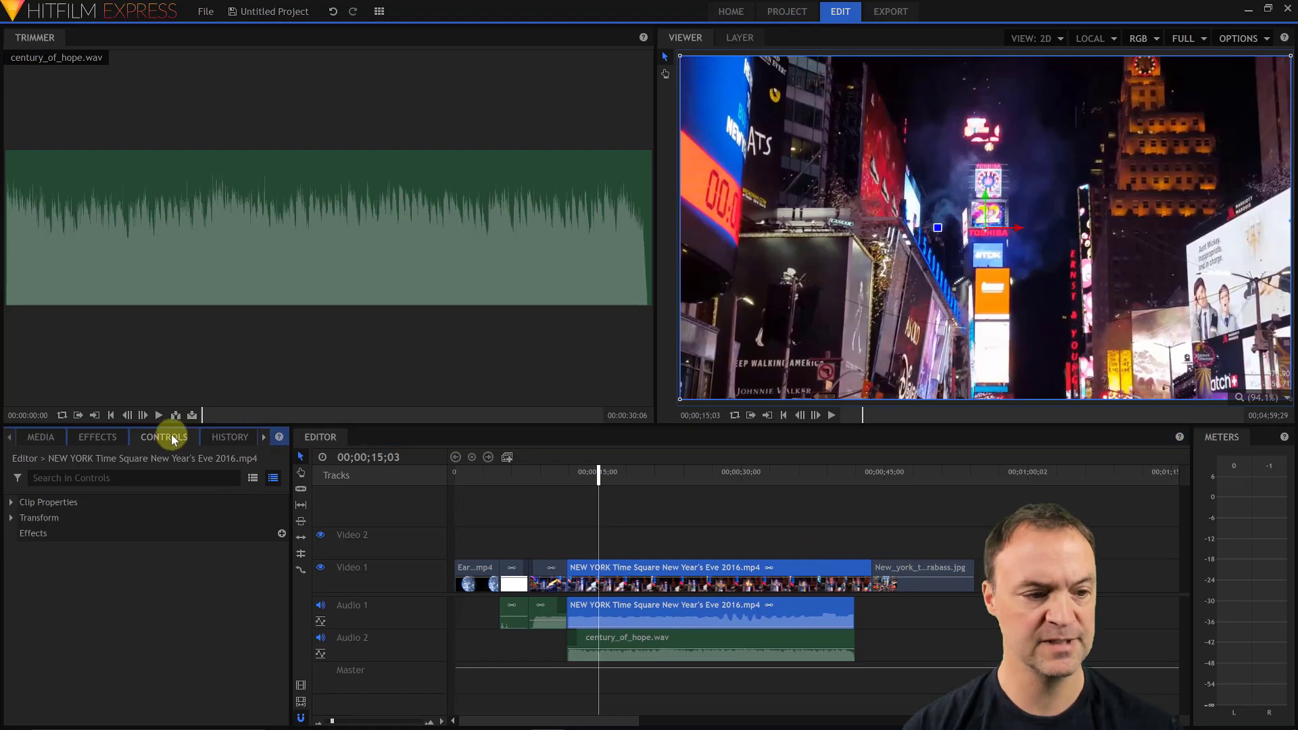
pyautogui.click(11, 503)
pyautogui.click(11, 534)
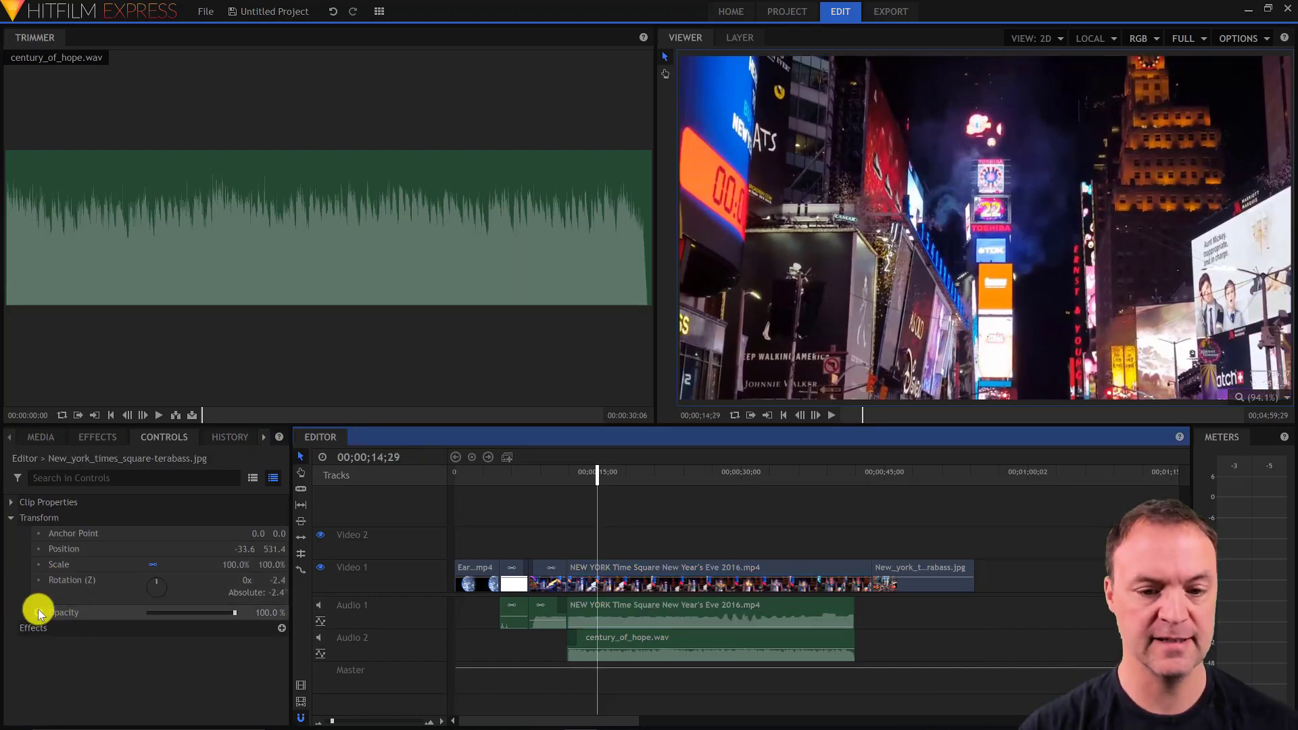
# Keyframe the New York clip's opacity from 100% at 00;00;38;01 to 21.0% at 00;00;43;15, and scrub back to check the fade.
pyautogui.click(639, 578)
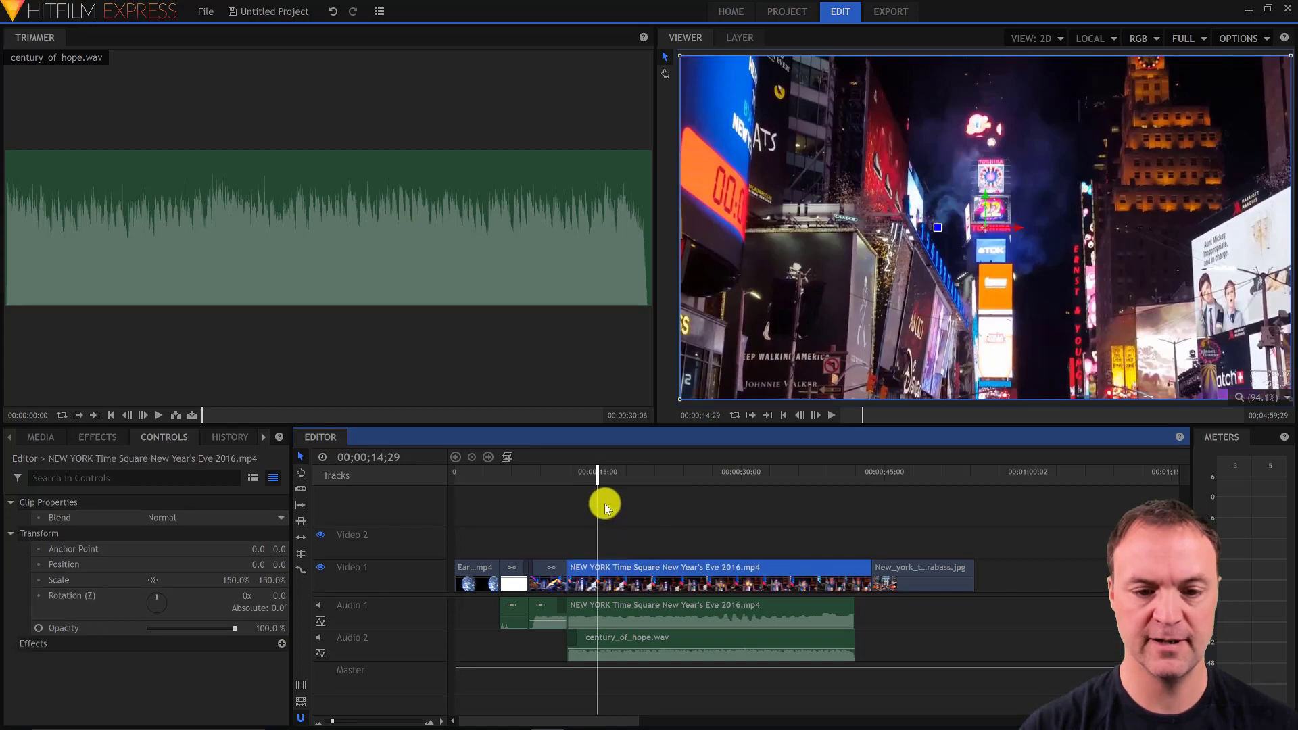
pyautogui.moveTo(595, 479); pyautogui.dragTo(816, 495)
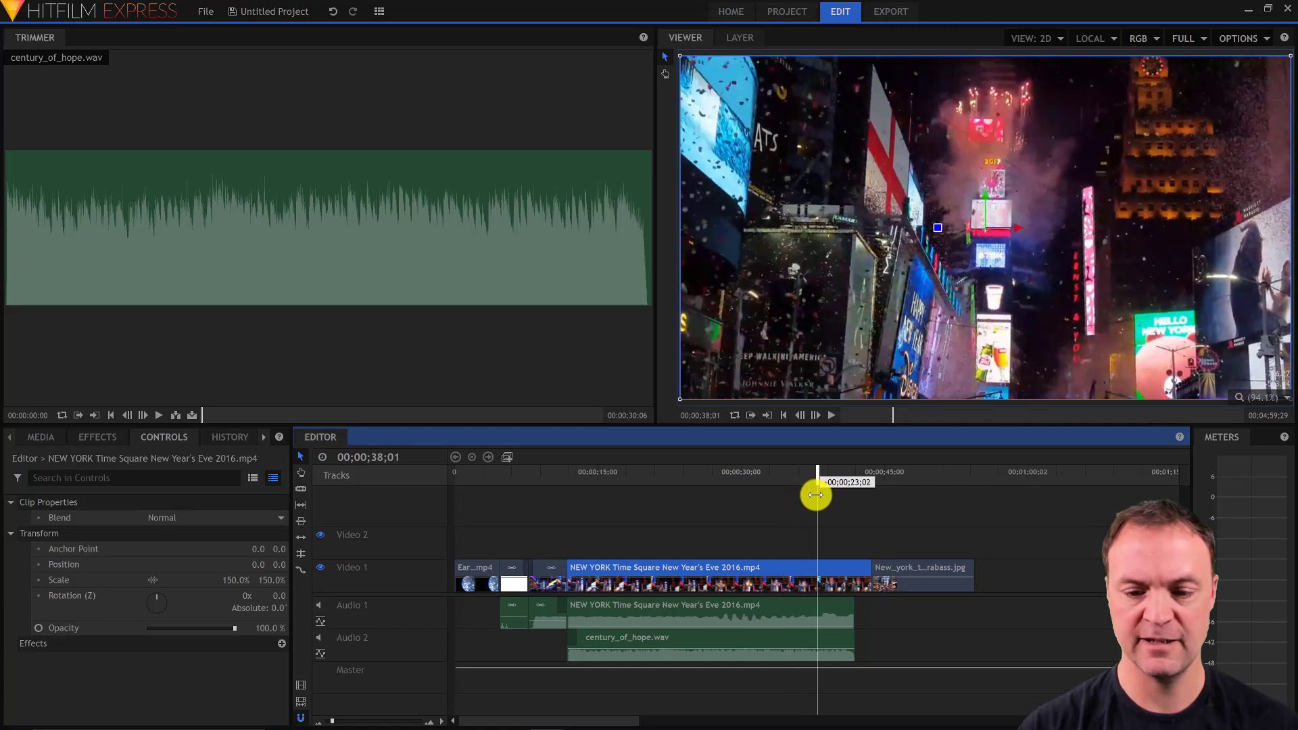
pyautogui.click(39, 626)
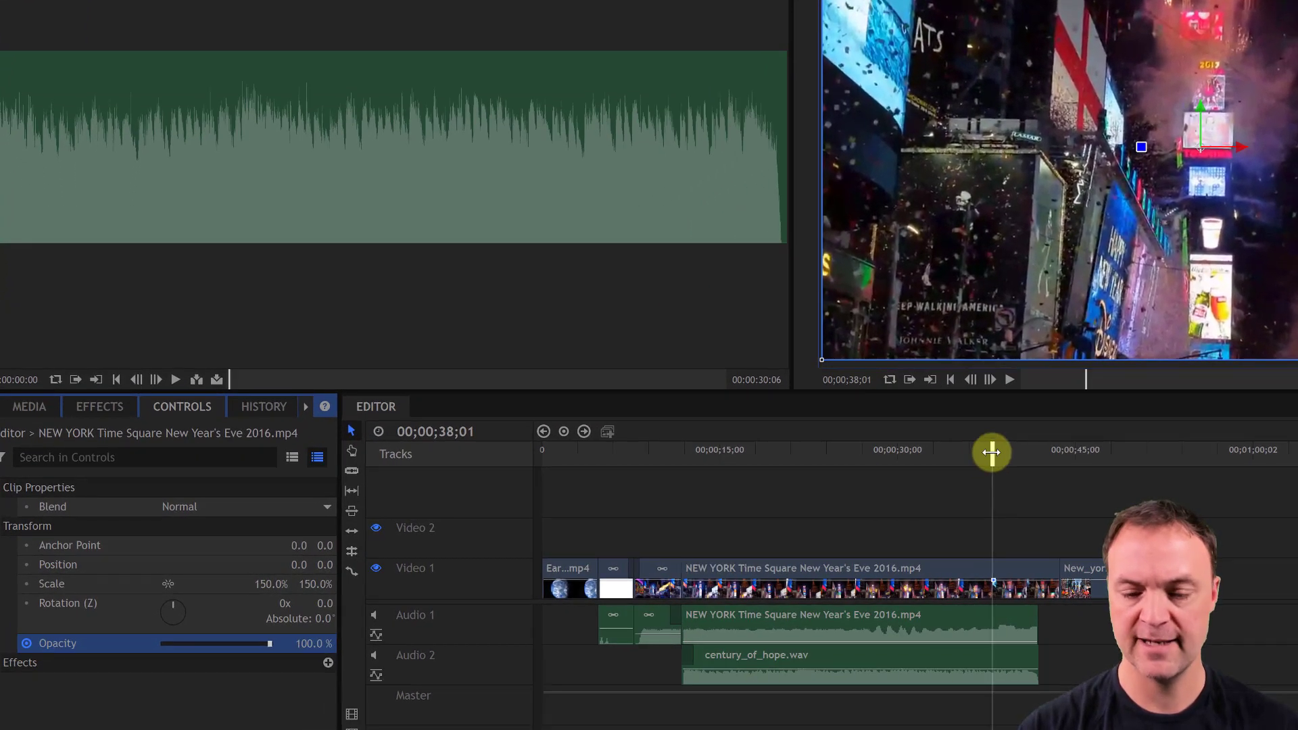
pyautogui.moveTo(991, 452); pyautogui.dragTo(1054, 453)
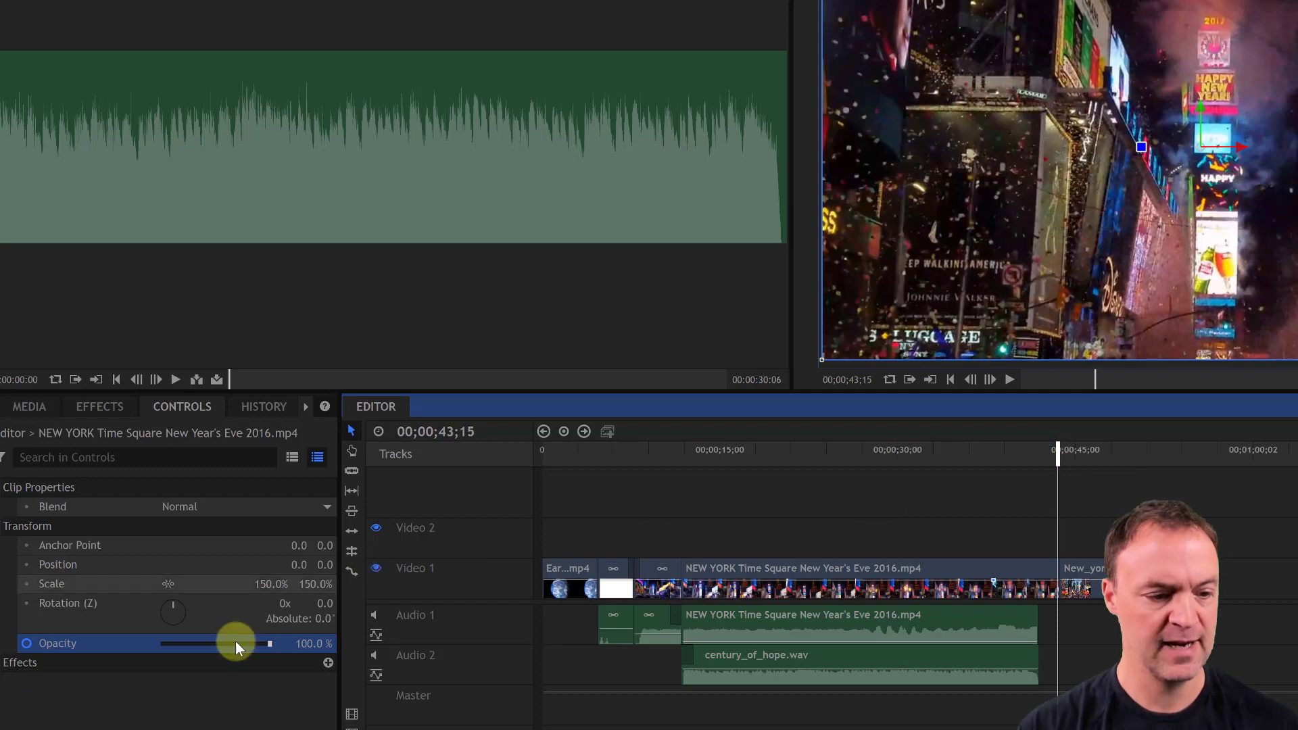
pyautogui.moveTo(273, 644); pyautogui.dragTo(186, 648)
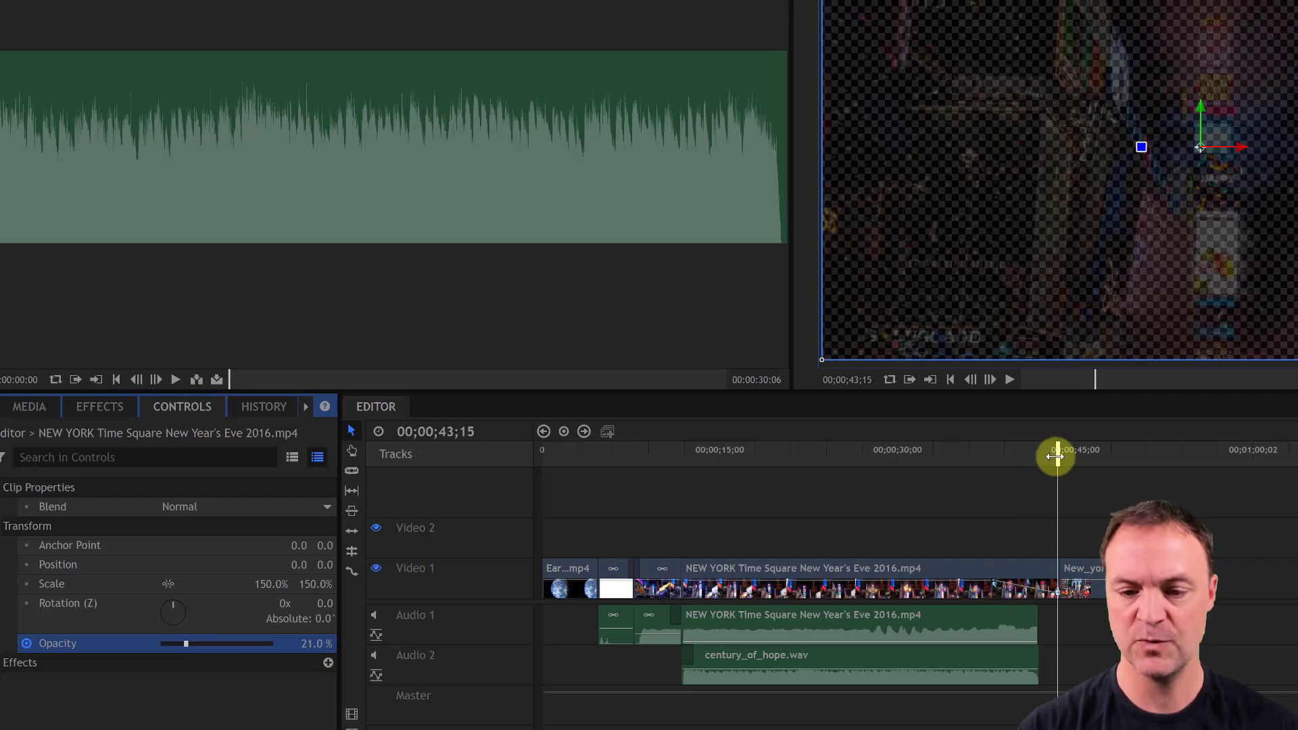
pyautogui.moveTo(1056, 453)
pyautogui.mouseDown()
pyautogui.moveTo(973, 467)
pyautogui.moveTo(1048, 474)
pyautogui.mouseUp()
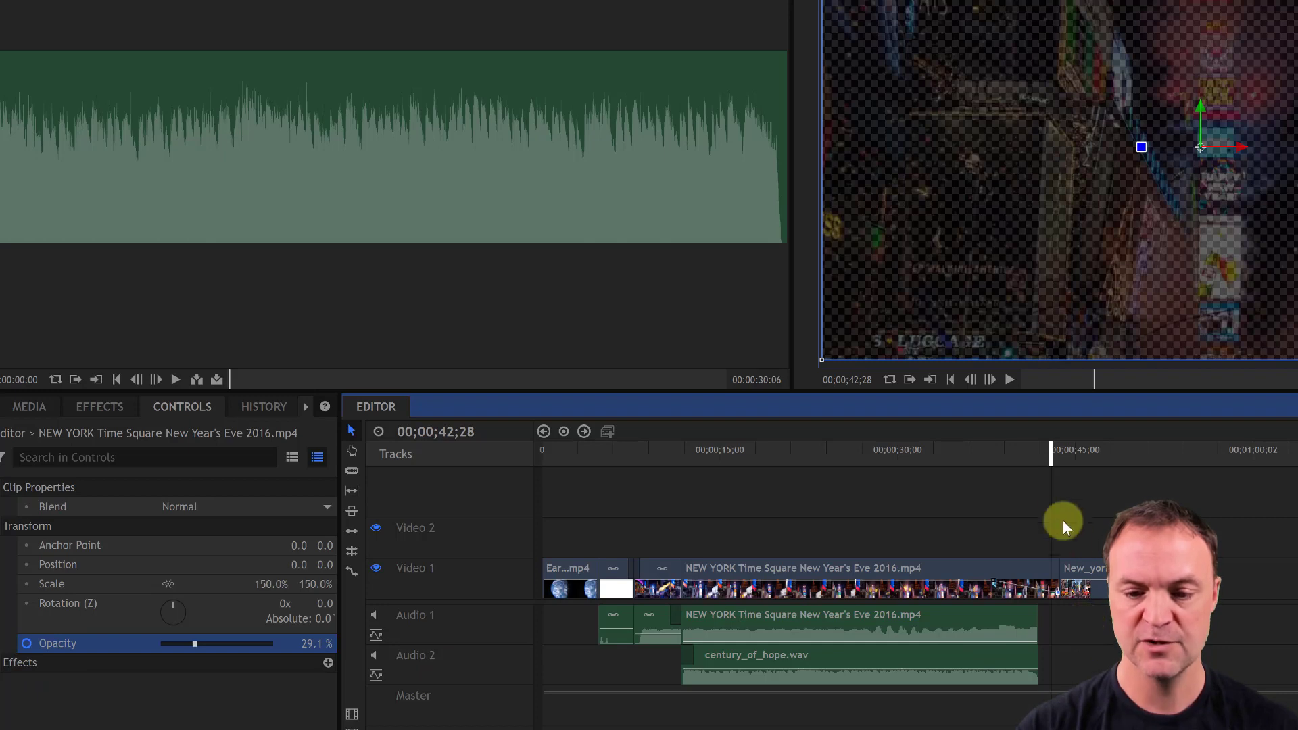
# Move century_of_hope.wav on Audio 2 to start at about 42 seconds, and unmute Audio 2.
pyautogui.click(900, 654)
pyautogui.moveTo(1143, 657); pyautogui.dragTo(1256, 659)
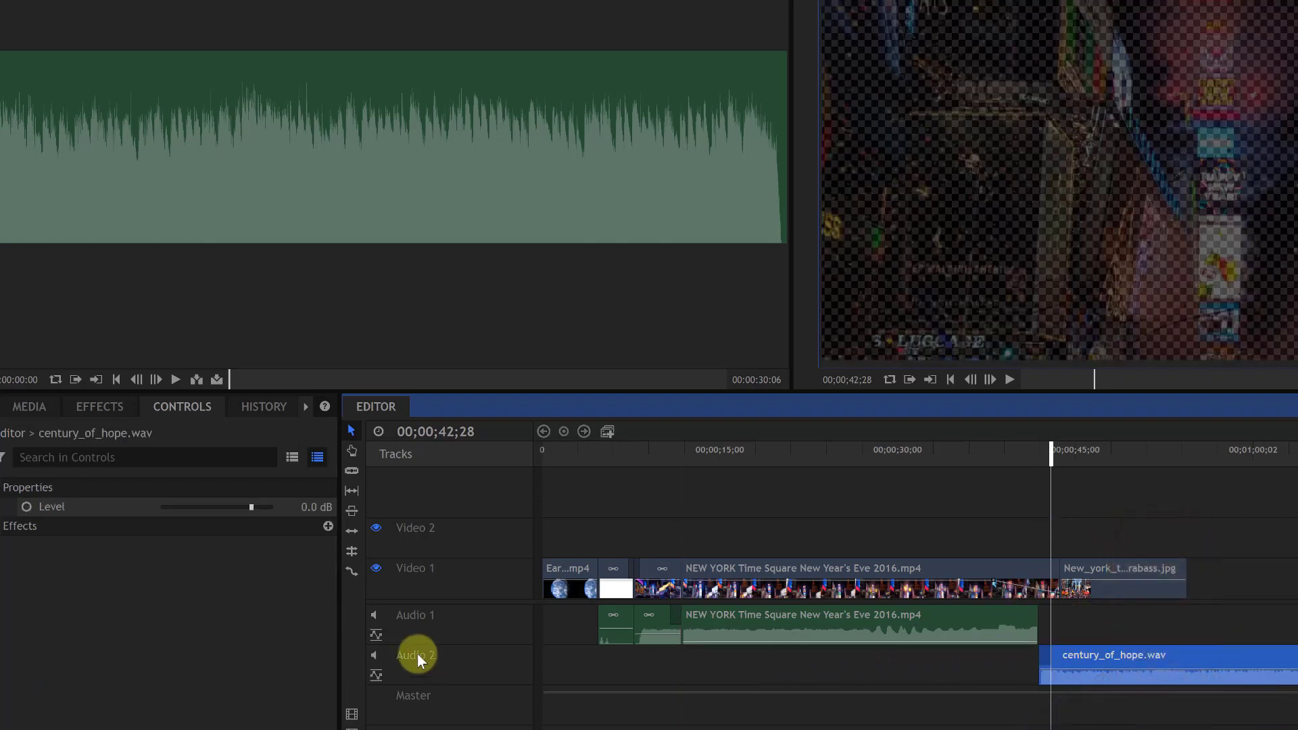
pyautogui.click(376, 655)
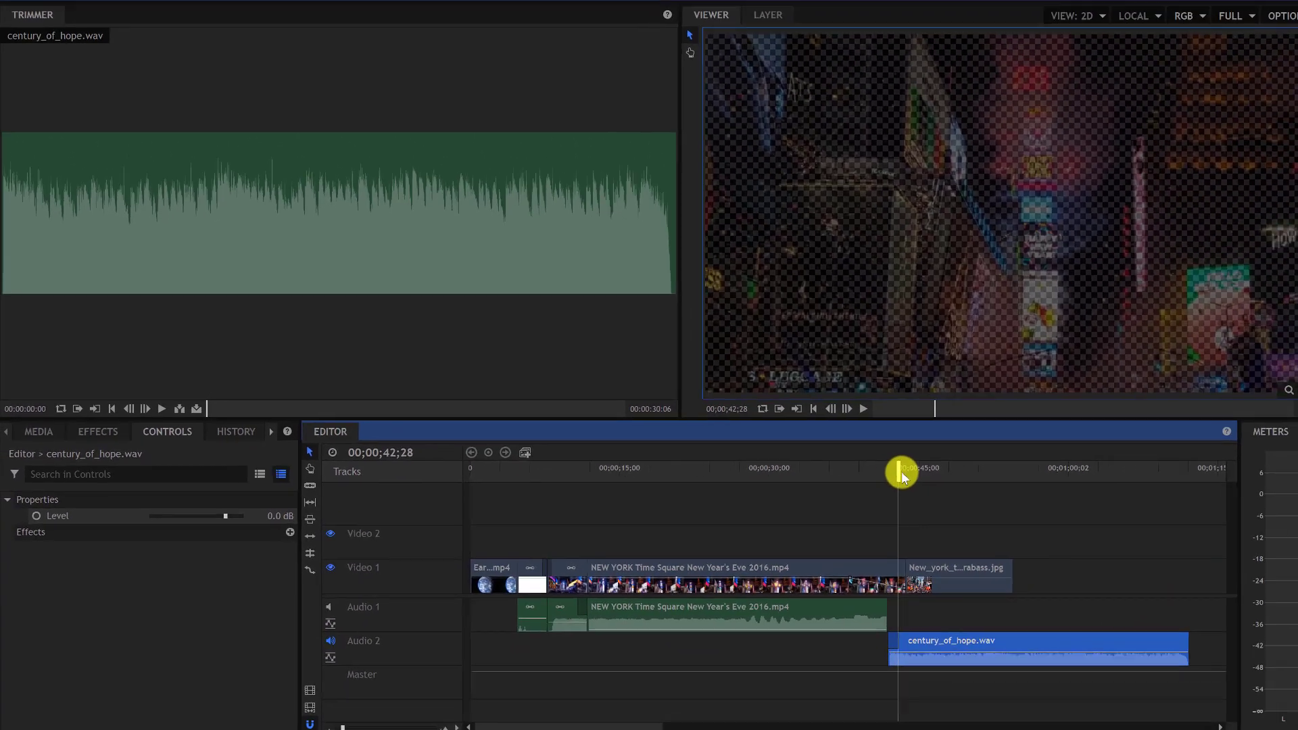
# Keyframe the level of century_of_hope.wav from 0.0 dB at 00;01;07;01 to -44.1 dB at 00;01;12;02, and play the fade-out.
pyautogui.moveTo(1051, 455); pyautogui.dragTo(1094, 510)
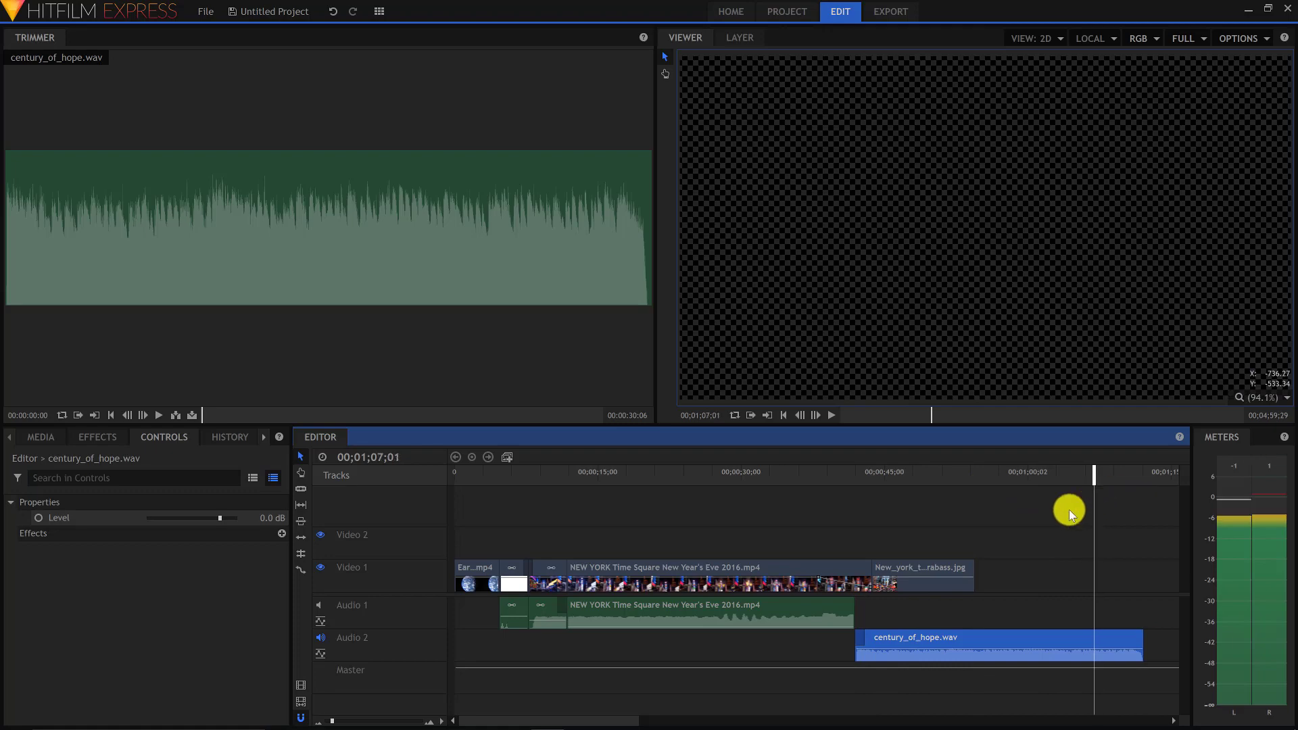
pyautogui.click(39, 519)
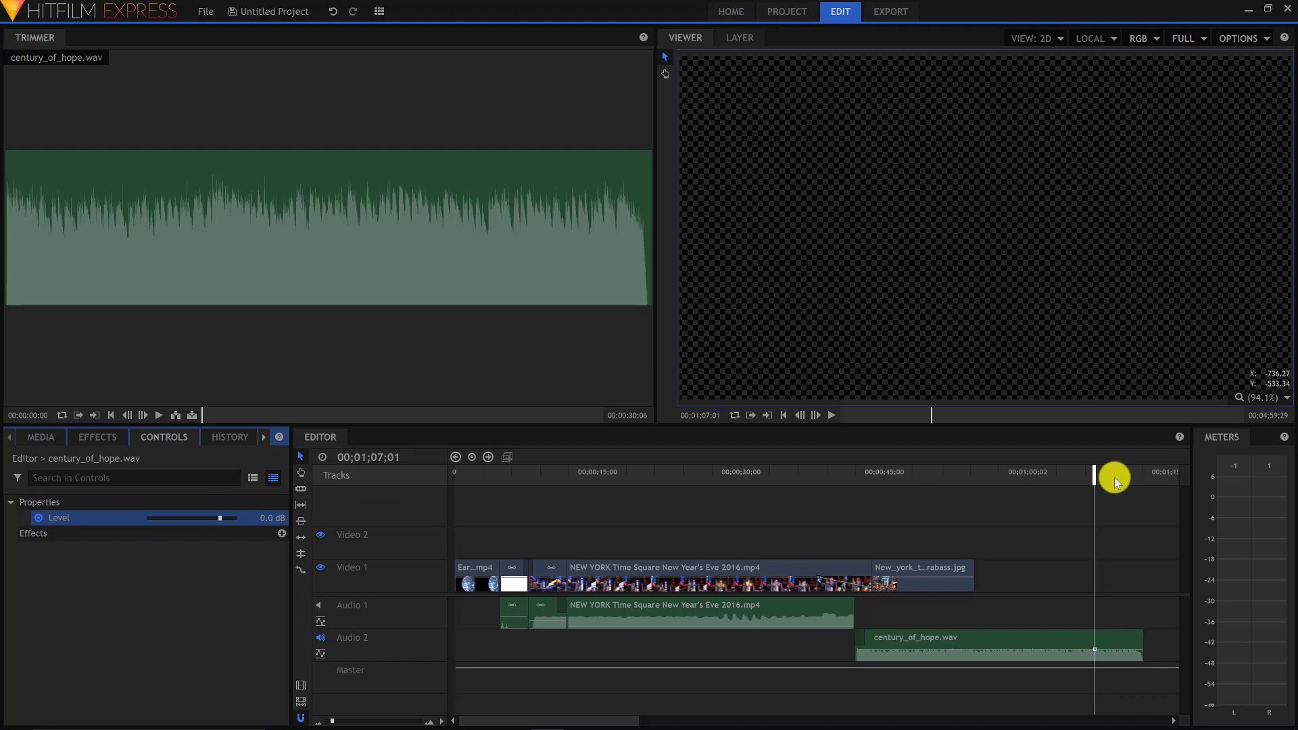
pyautogui.moveTo(1093, 473); pyautogui.dragTo(1143, 477)
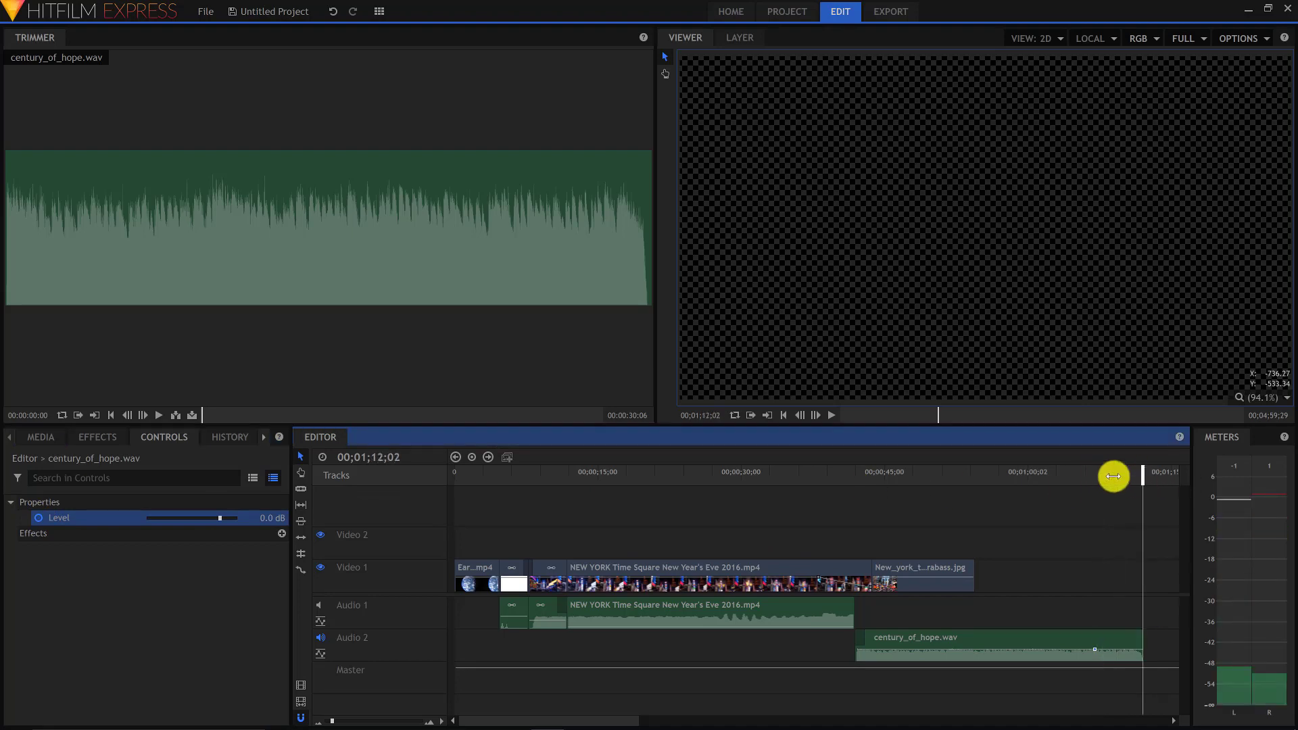
pyautogui.moveTo(219, 518); pyautogui.dragTo(168, 517)
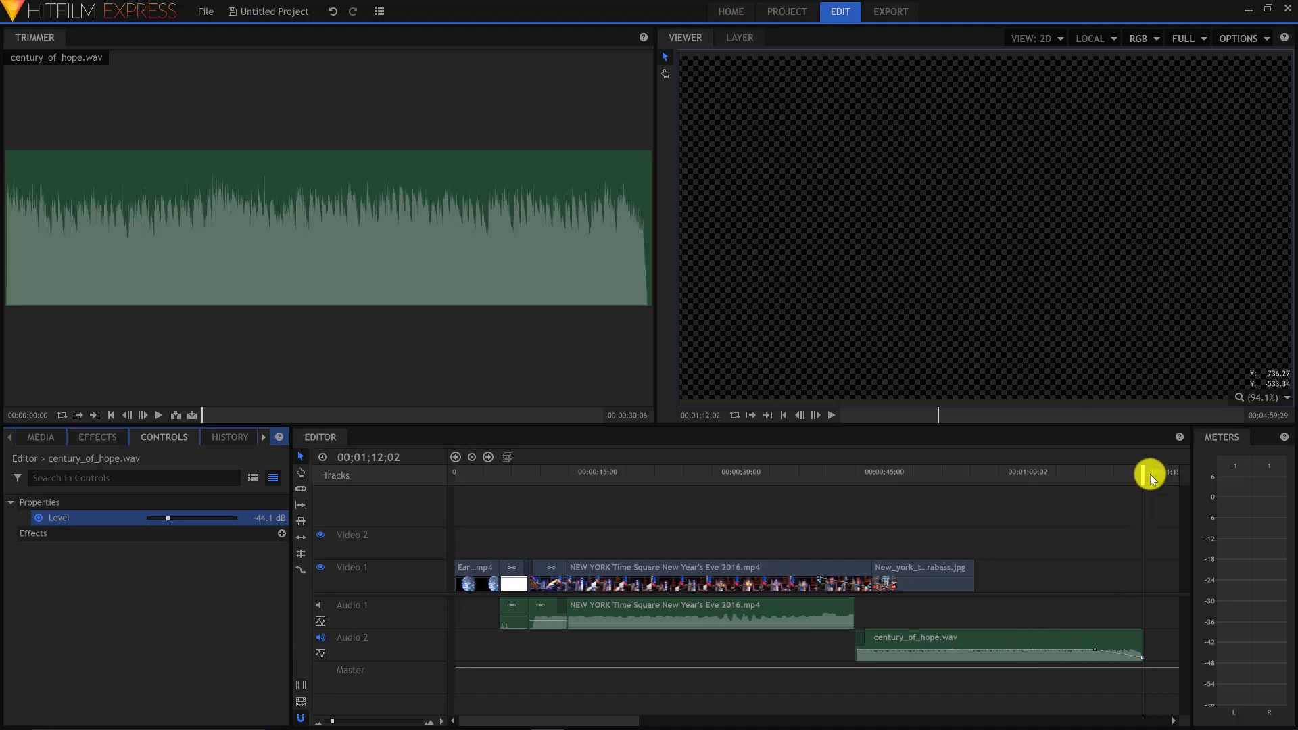
pyautogui.moveTo(1138, 475); pyautogui.dragTo(1094, 476)
pyautogui.click(829, 417)
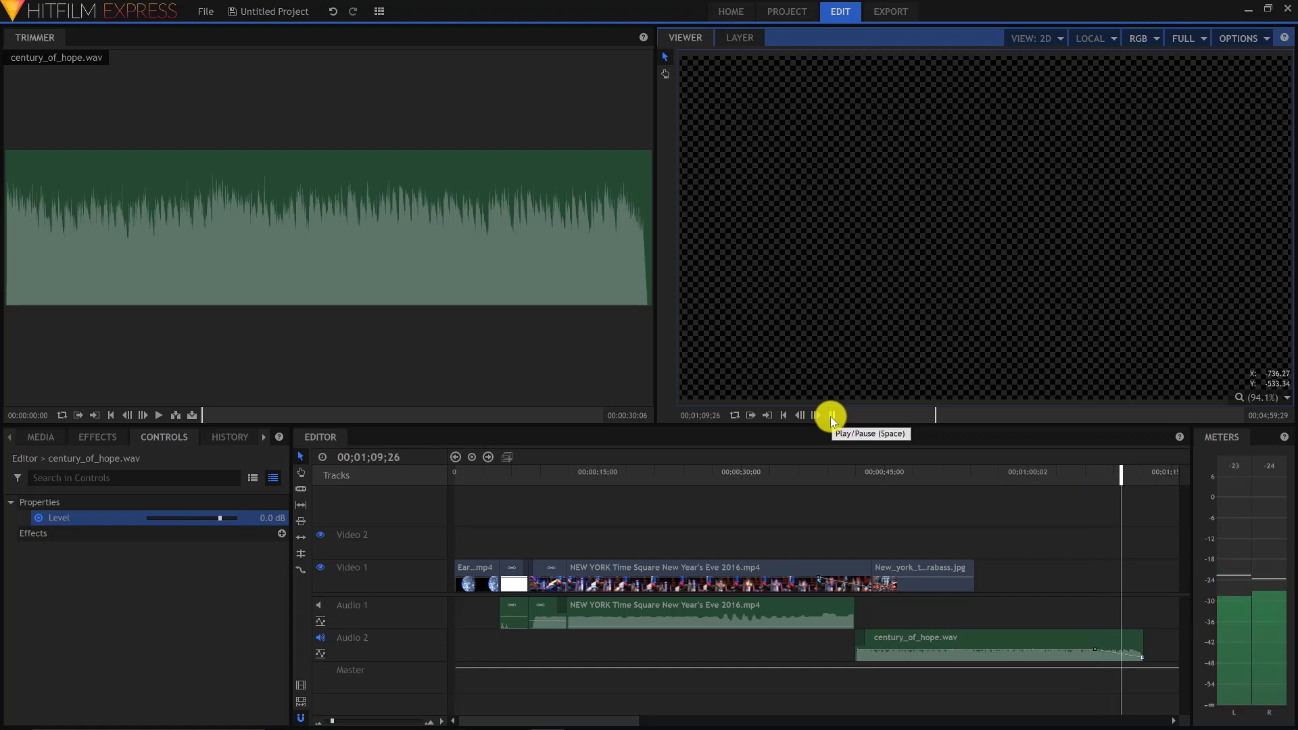
pyautogui.click(830, 417)
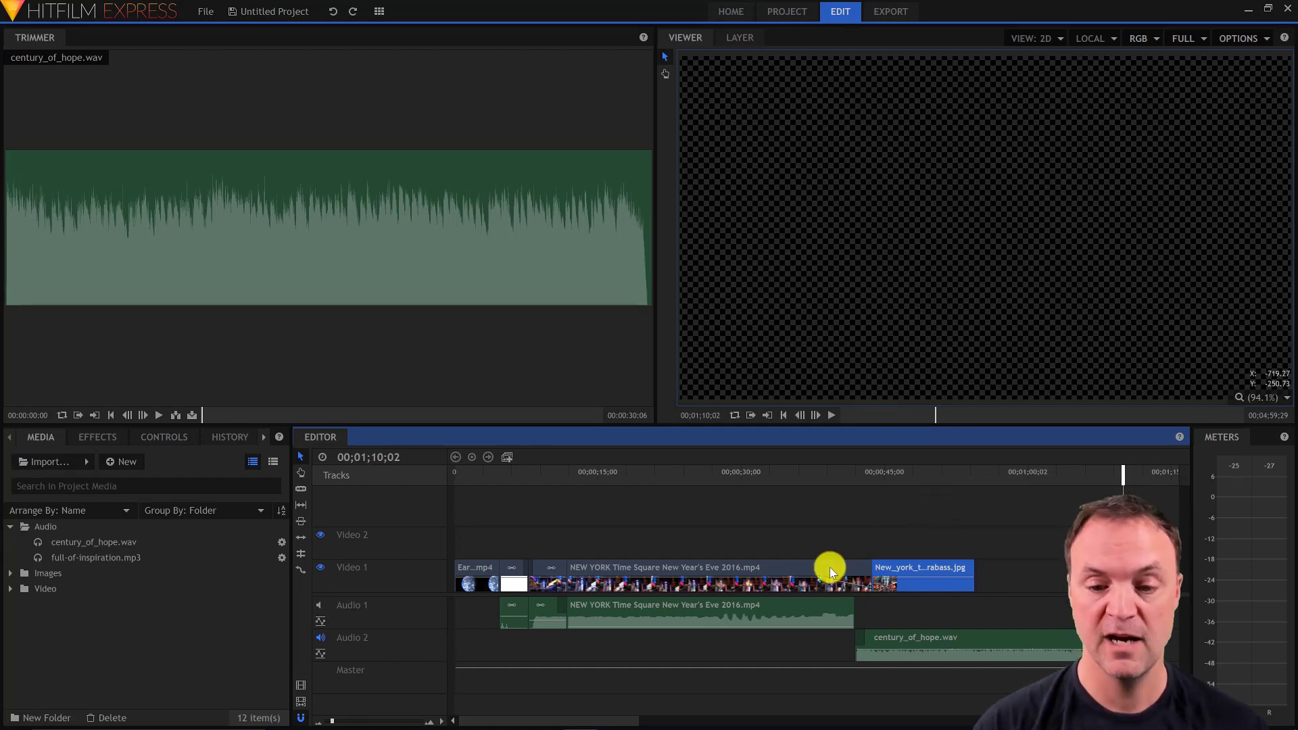
pyautogui.click(855, 569)
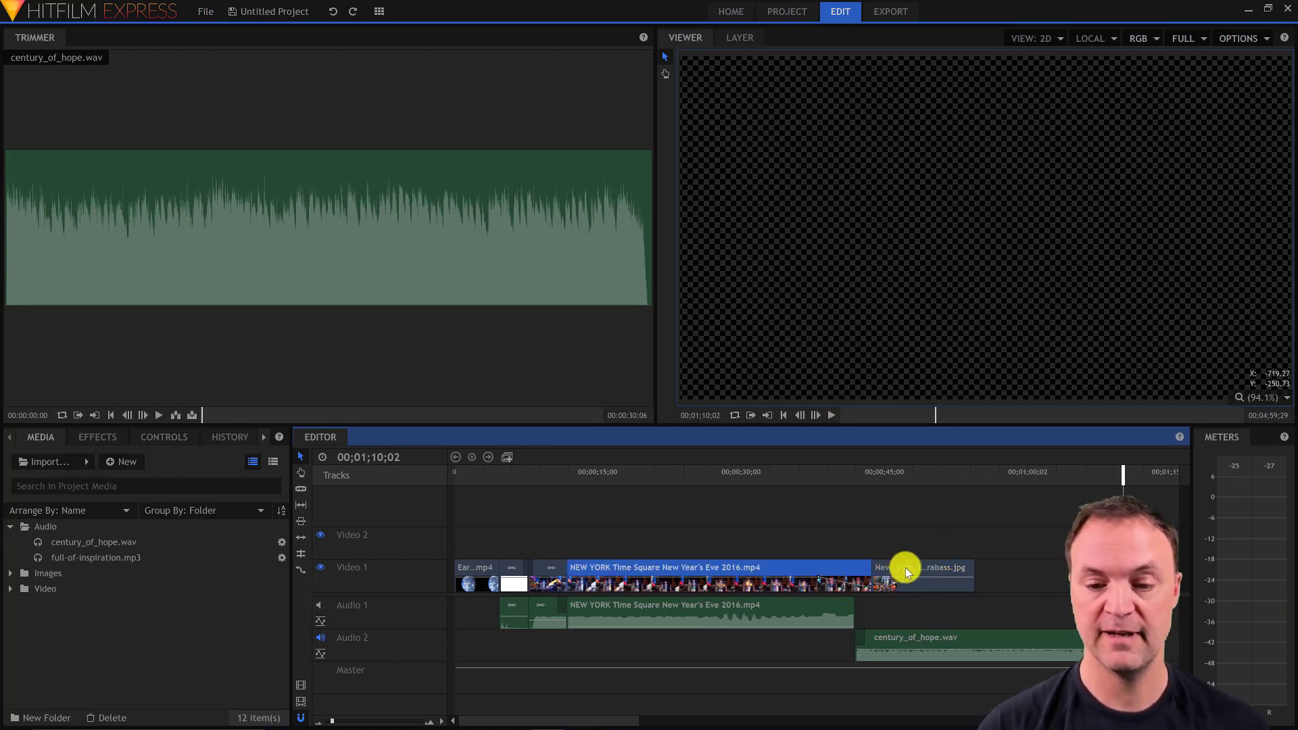
pyautogui.click(894, 570)
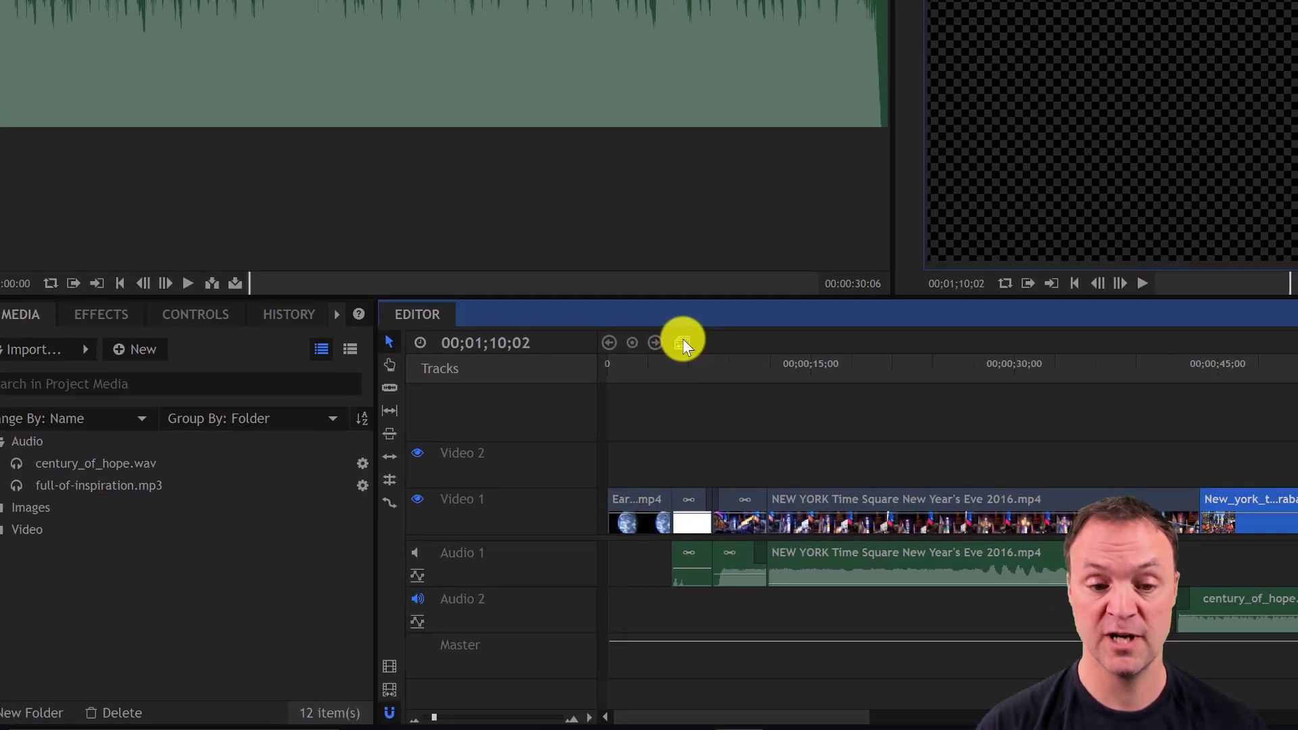
pyautogui.click(508, 457)
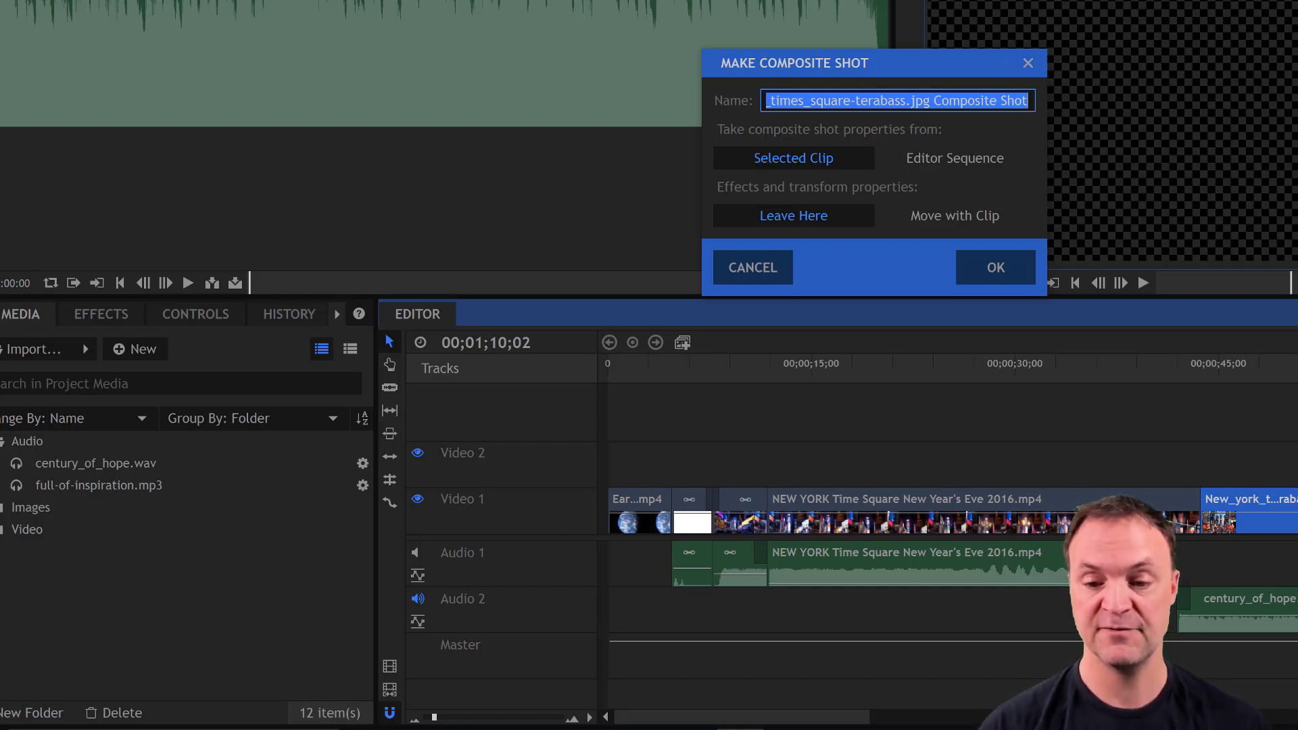
pyautogui.click(1028, 63)
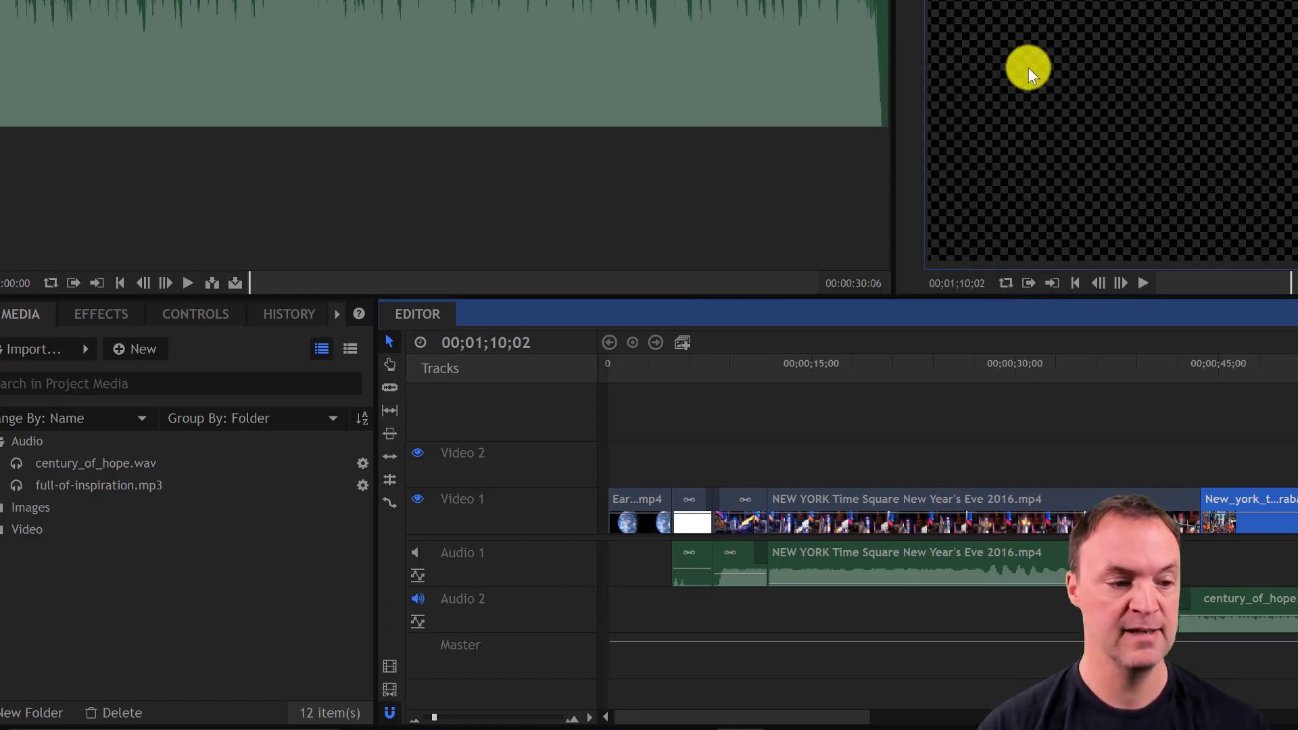
# Create a new composite shot named Text, keeping the 1920 x 1080 size, 29.97 frame rate and 30-second duration.
pyautogui.click(119, 350)
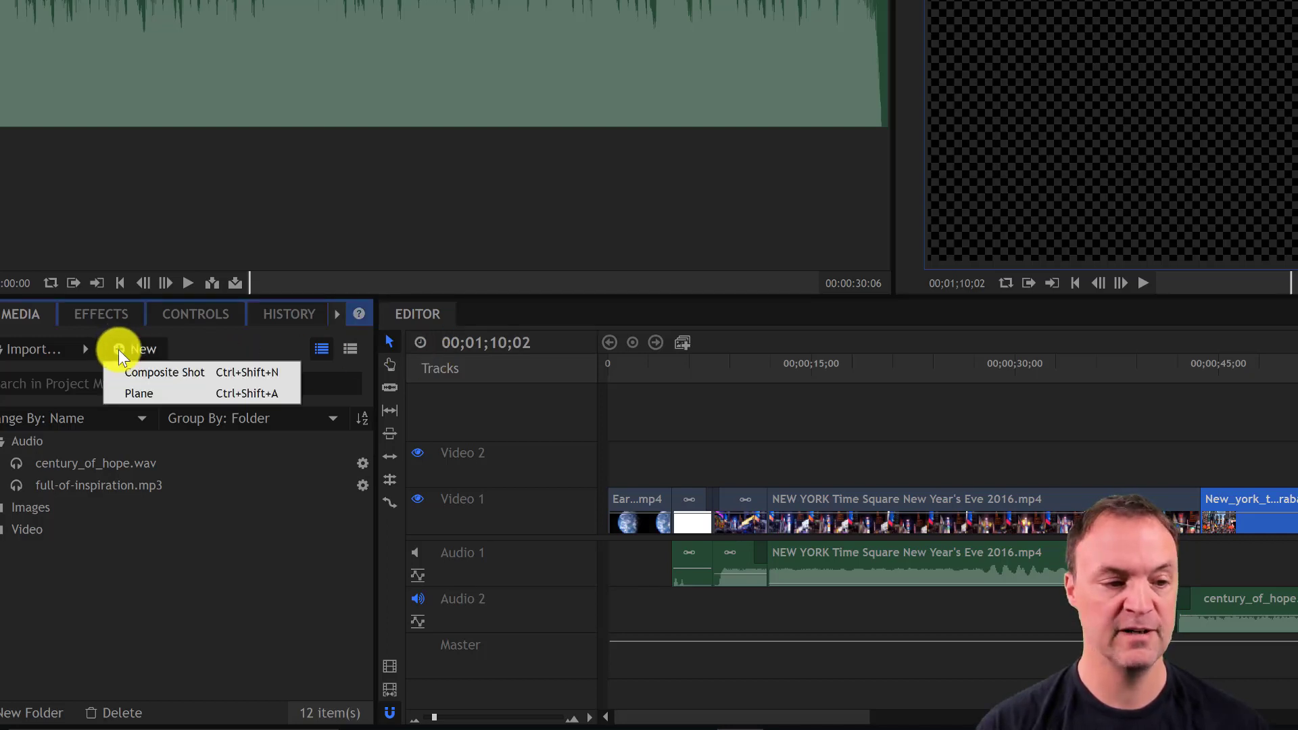
pyautogui.click(172, 375)
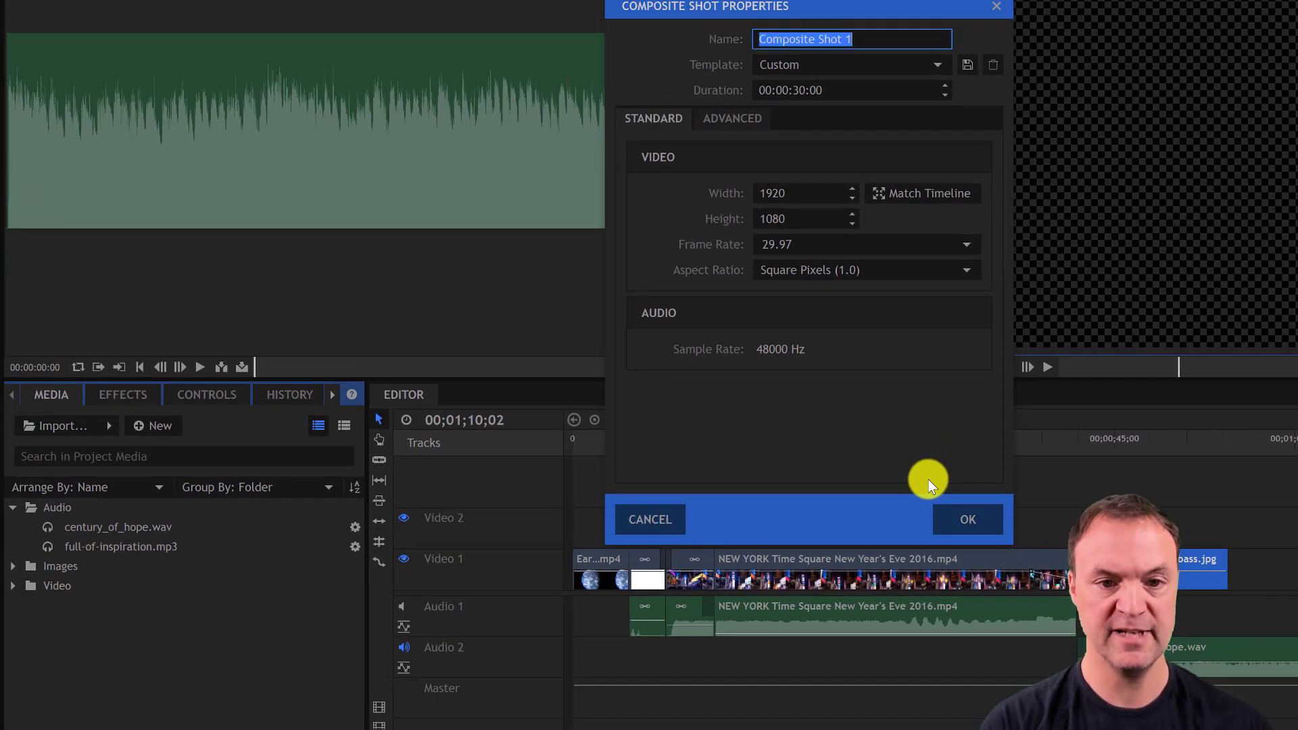
pyautogui.write('Text')
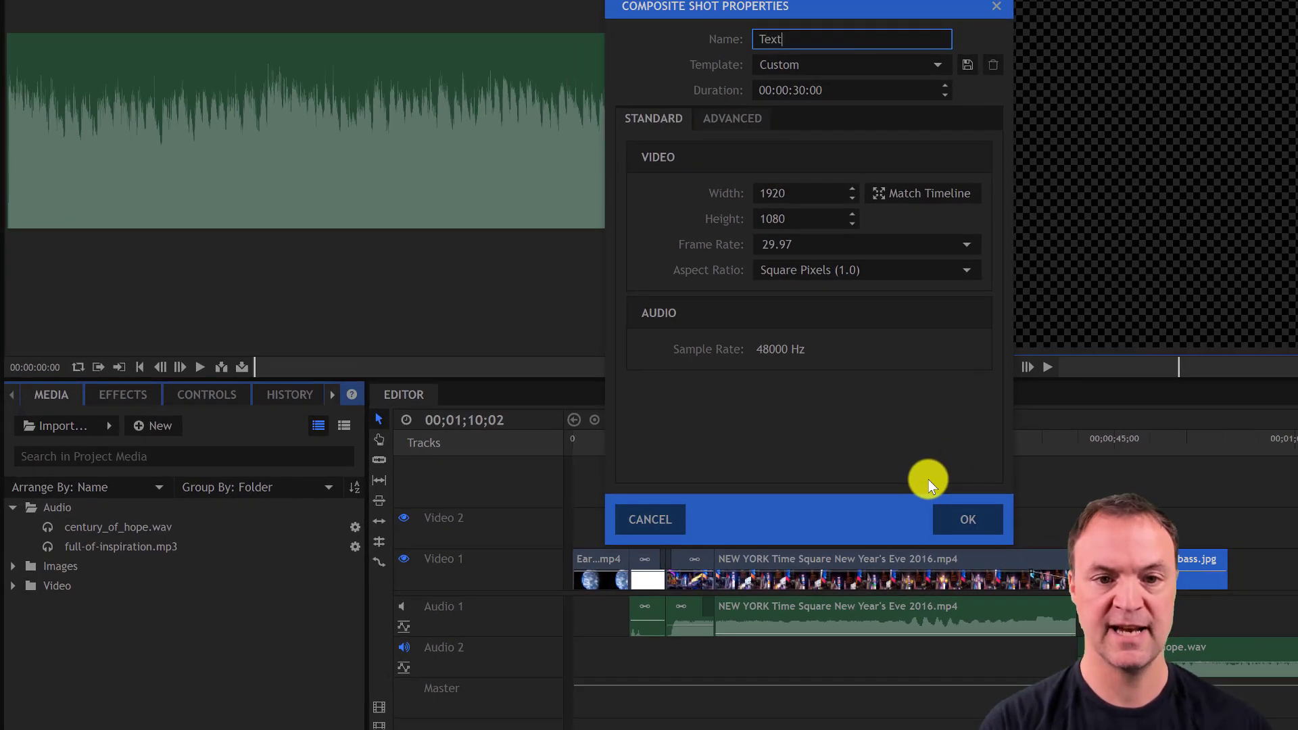
pyautogui.click(969, 520)
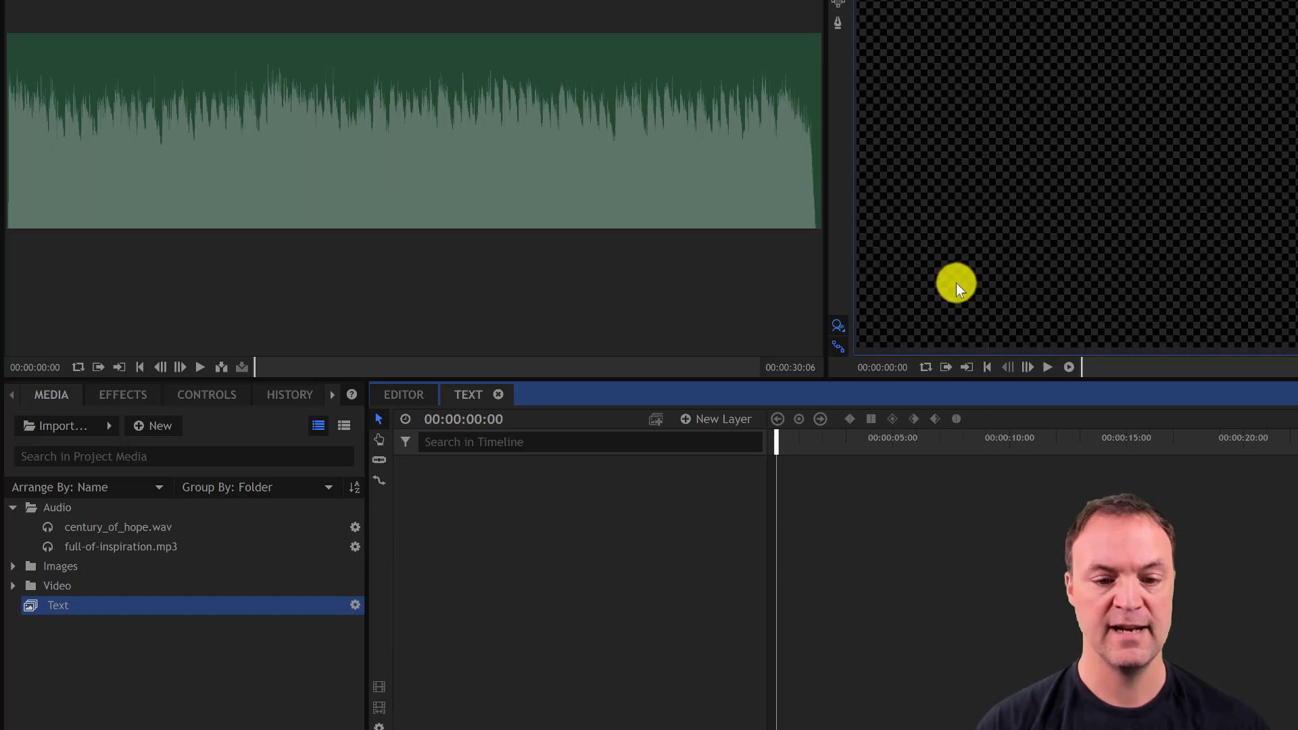
# Add a new text layer to the Text composite shot, keeping its width and height at 400.0.
pyautogui.click(408, 395)
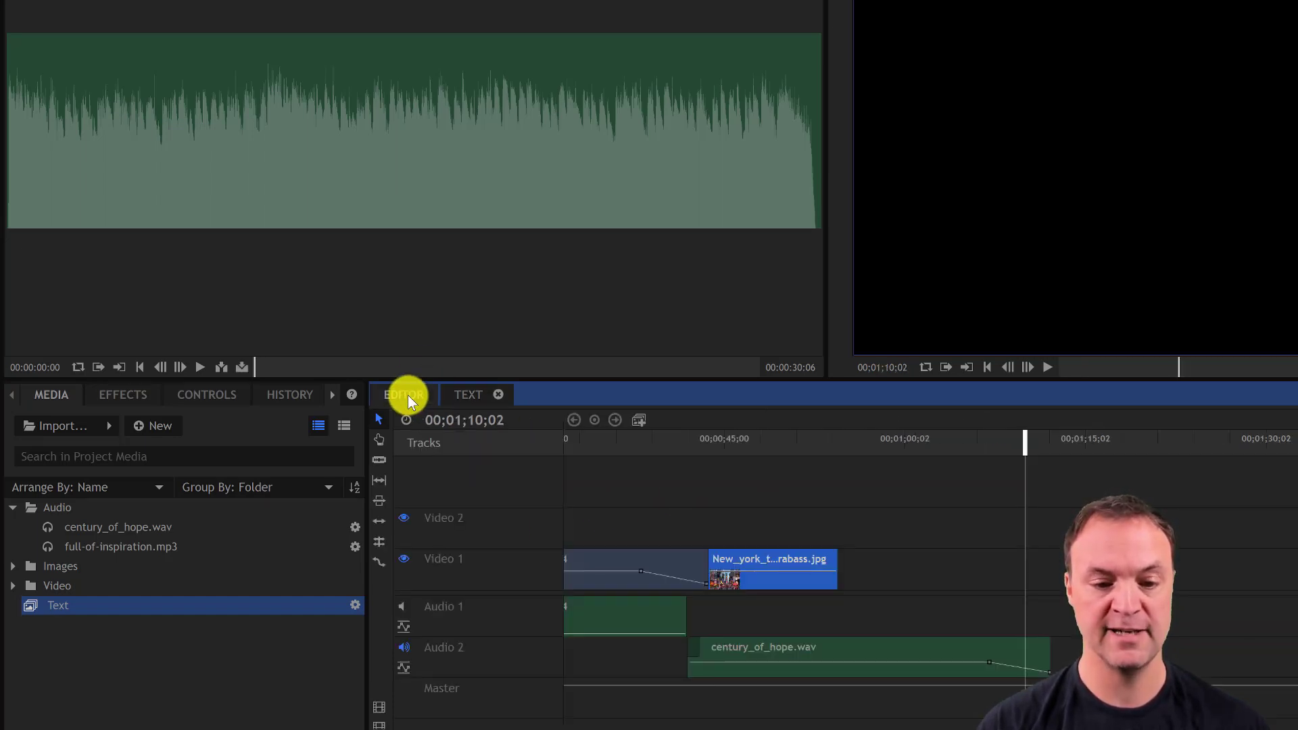
pyautogui.click(471, 397)
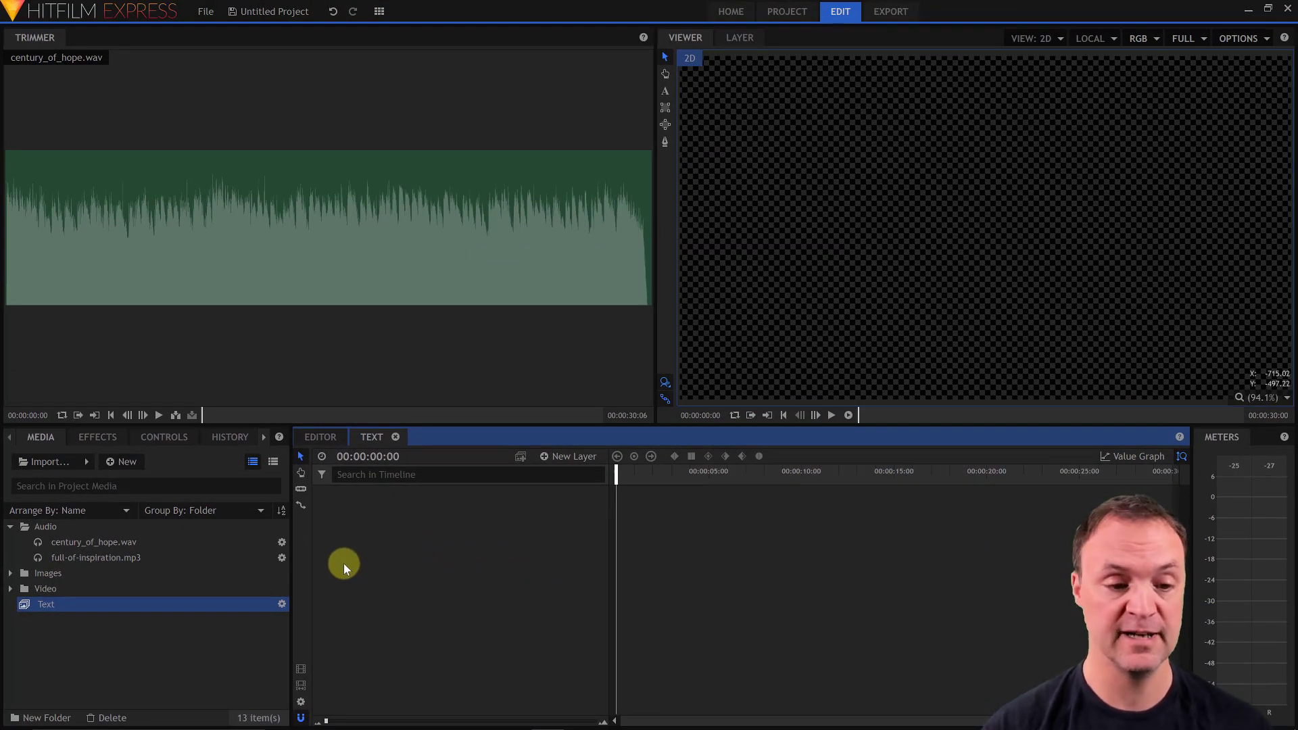
pyautogui.rightClick(408, 505)
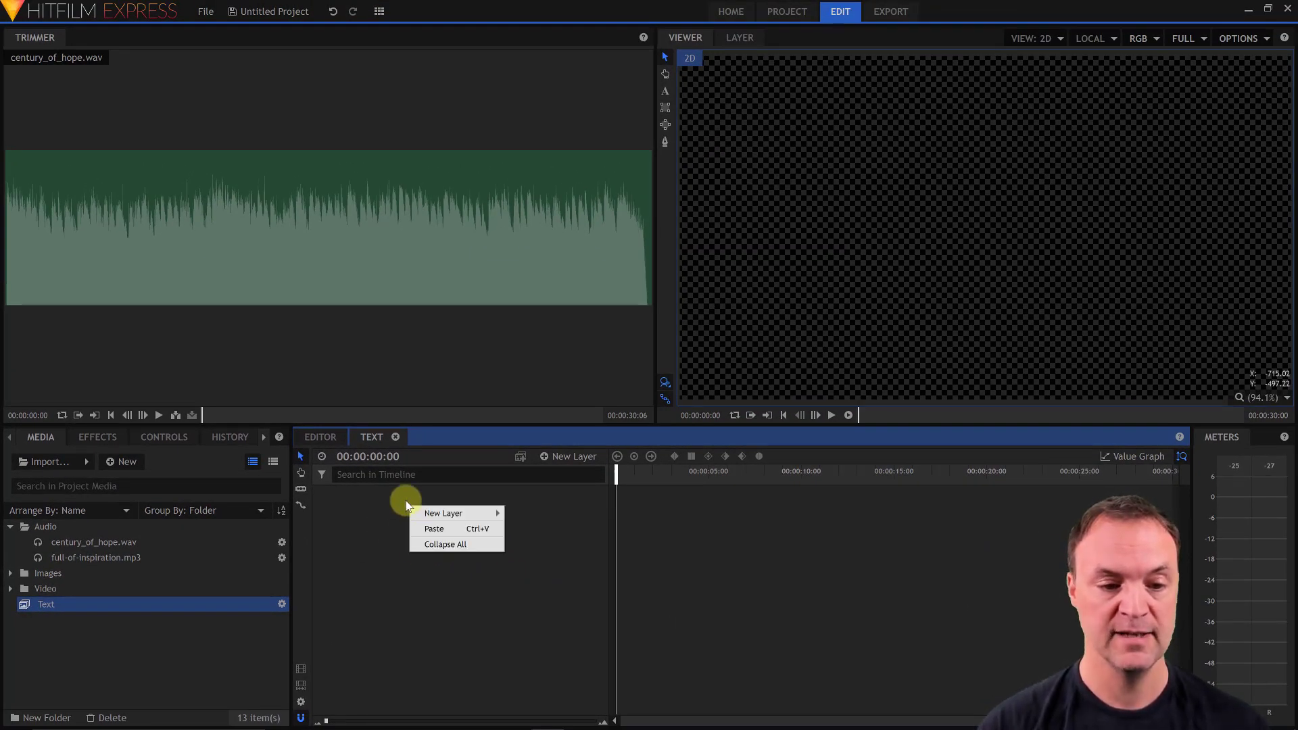
pyautogui.moveTo(483, 514)
pyautogui.click(520, 528)
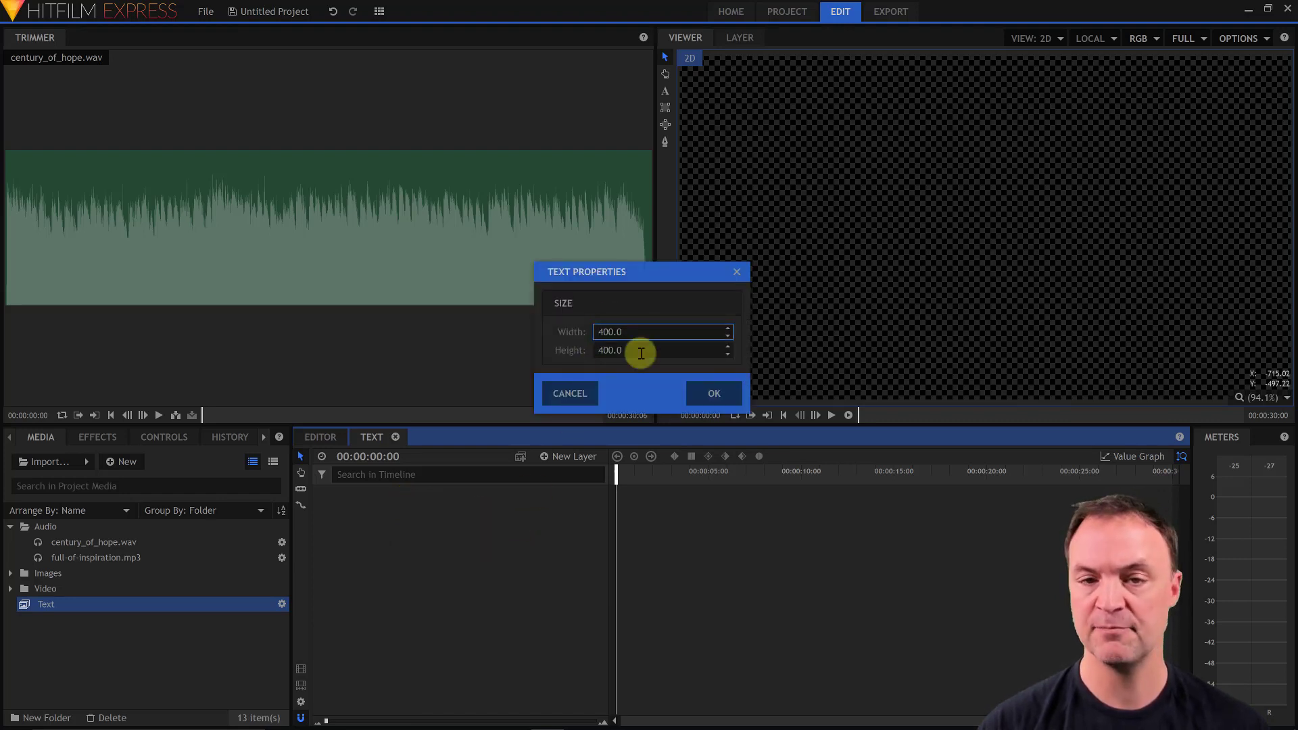
pyautogui.click(722, 395)
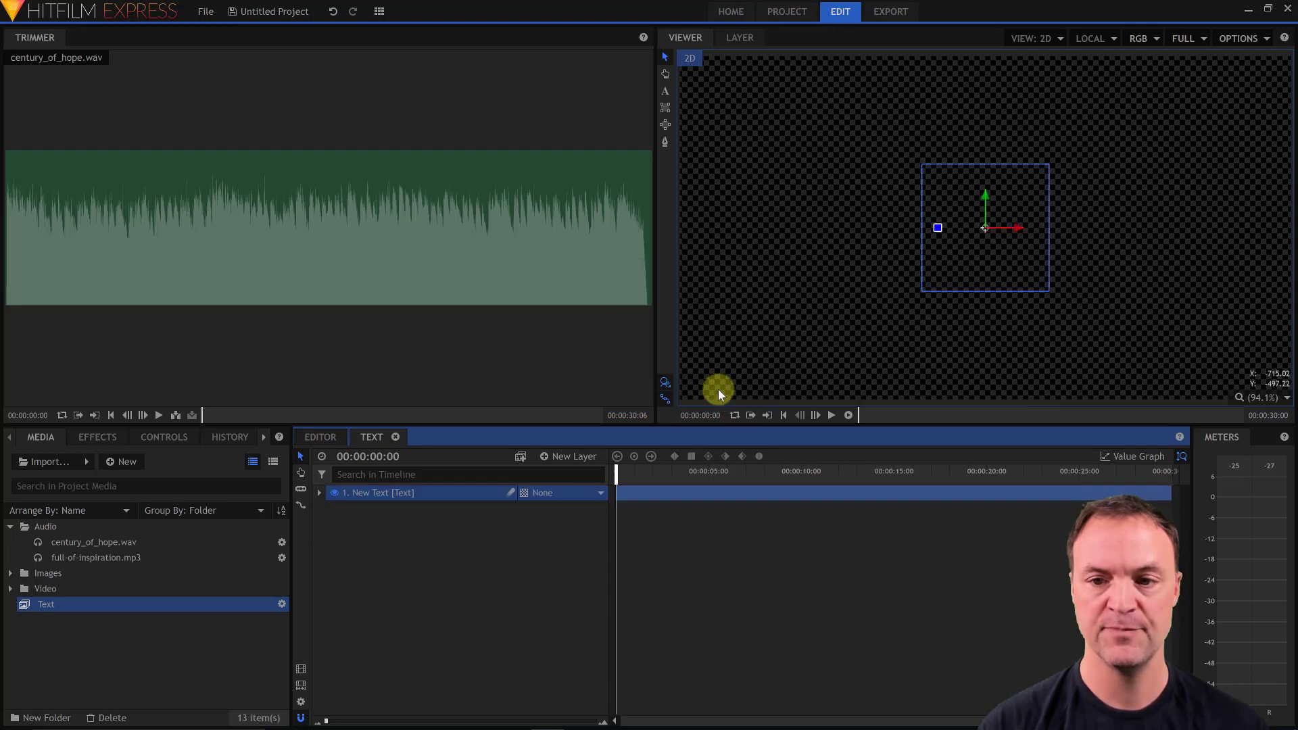
# Enter "Happy New Years!" in the new text box and shift the box slightly to the left.
pyautogui.click(954, 206)
pyautogui.press('t')
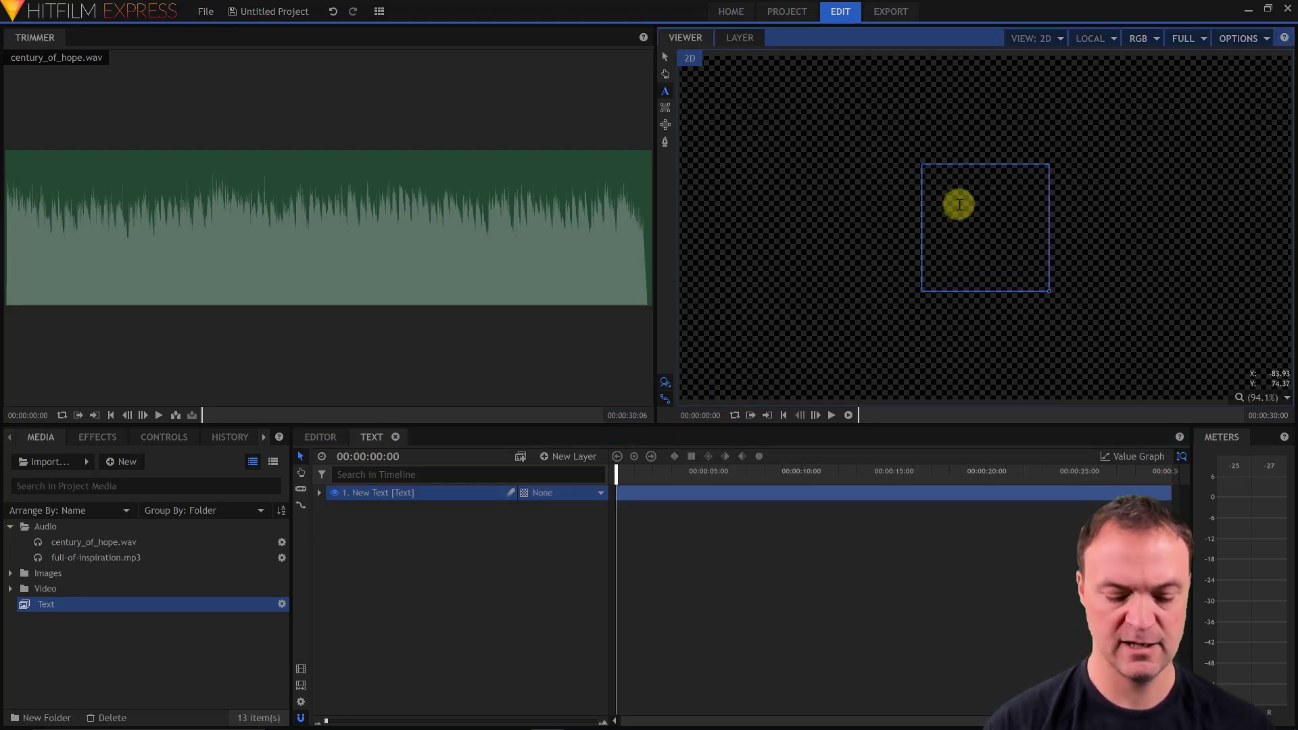
pyautogui.write('Happy New Years!')
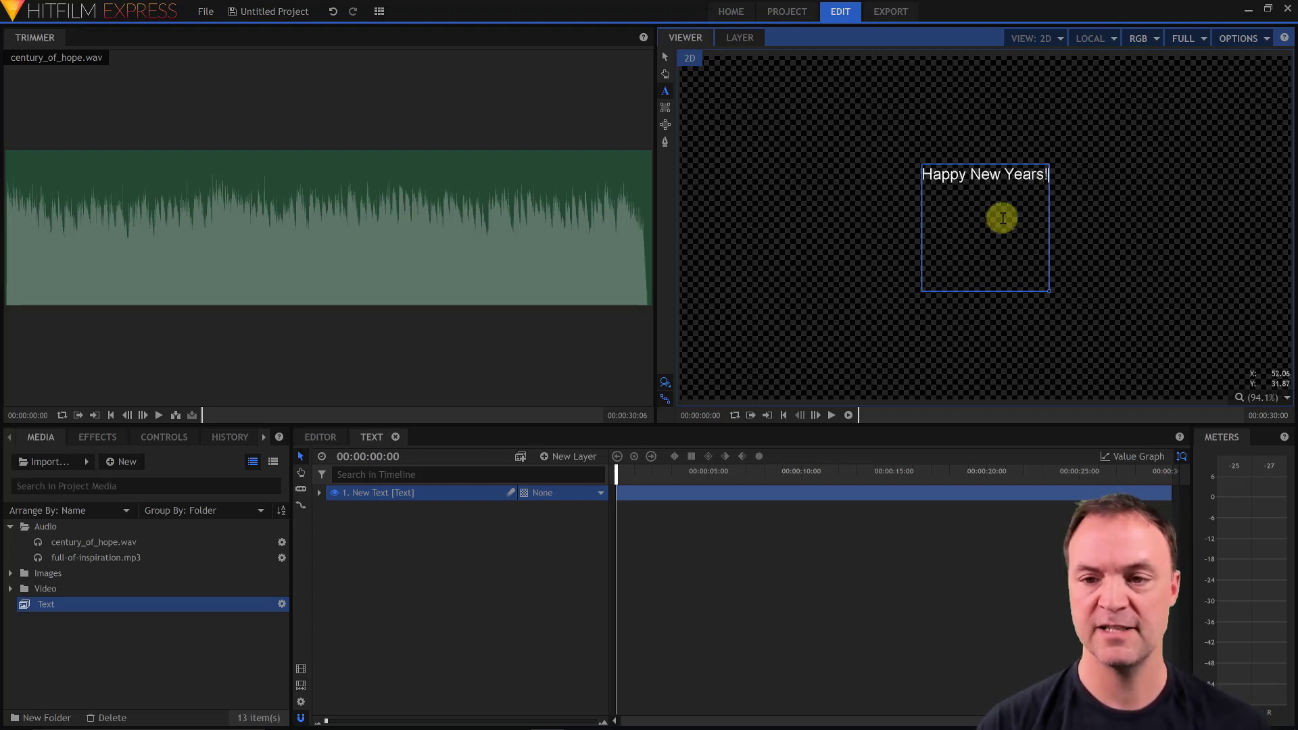
pyautogui.click(664, 59)
pyautogui.moveTo(974, 232); pyautogui.dragTo(949, 242)
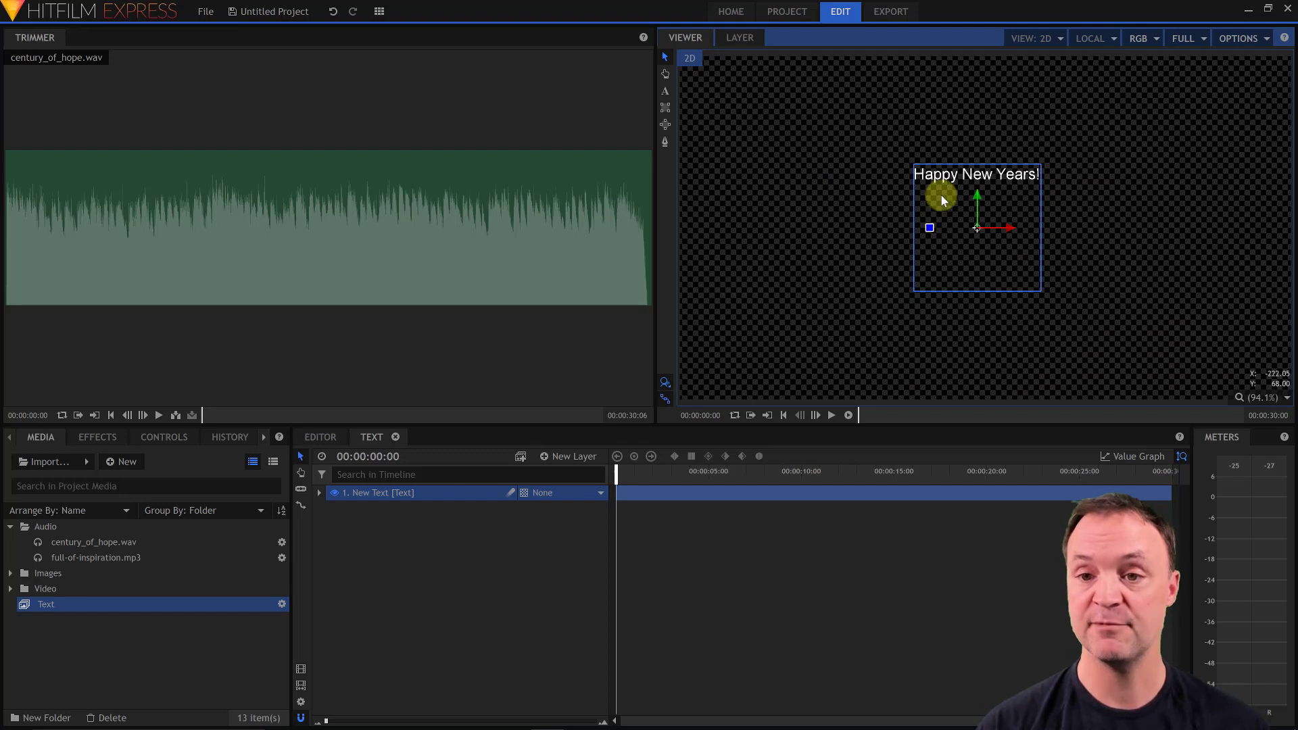
# Try to change the text layer's font to Book Antiqua without selecting its characters.
pyautogui.click(265, 438)
pyautogui.click(263, 438)
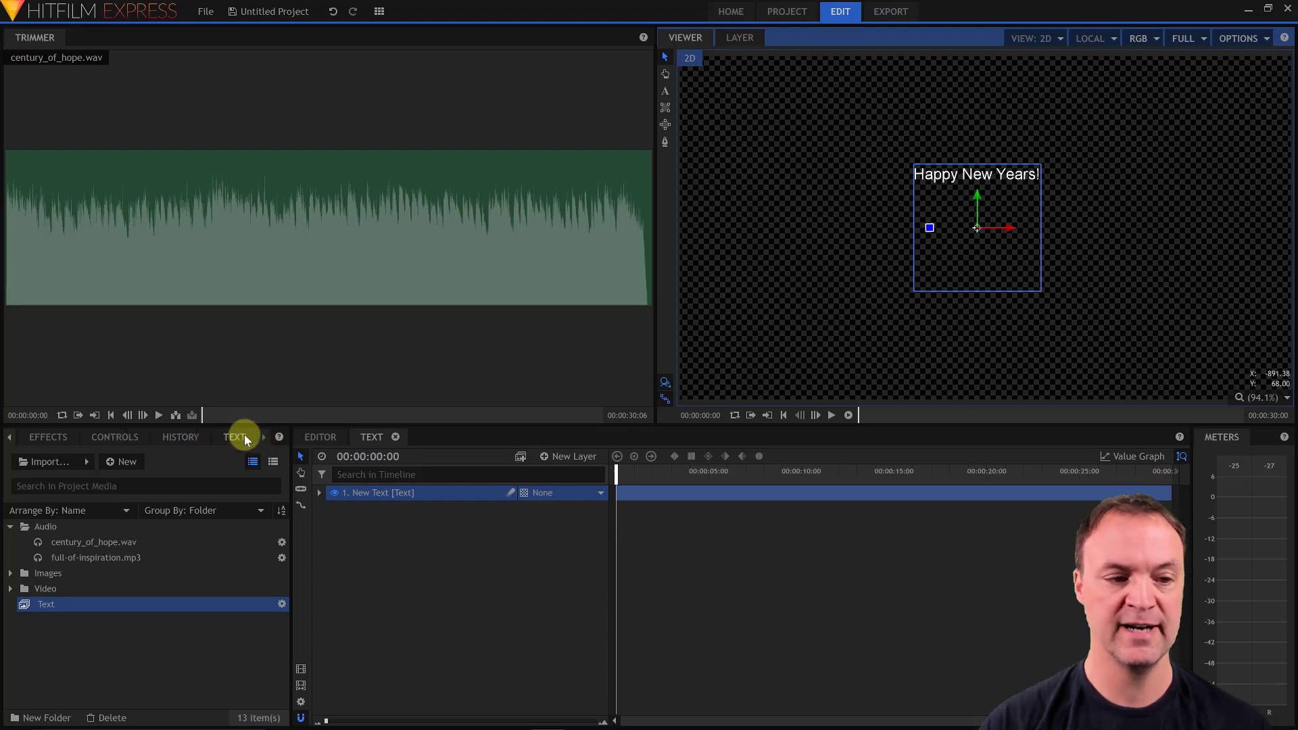
pyautogui.click(239, 437)
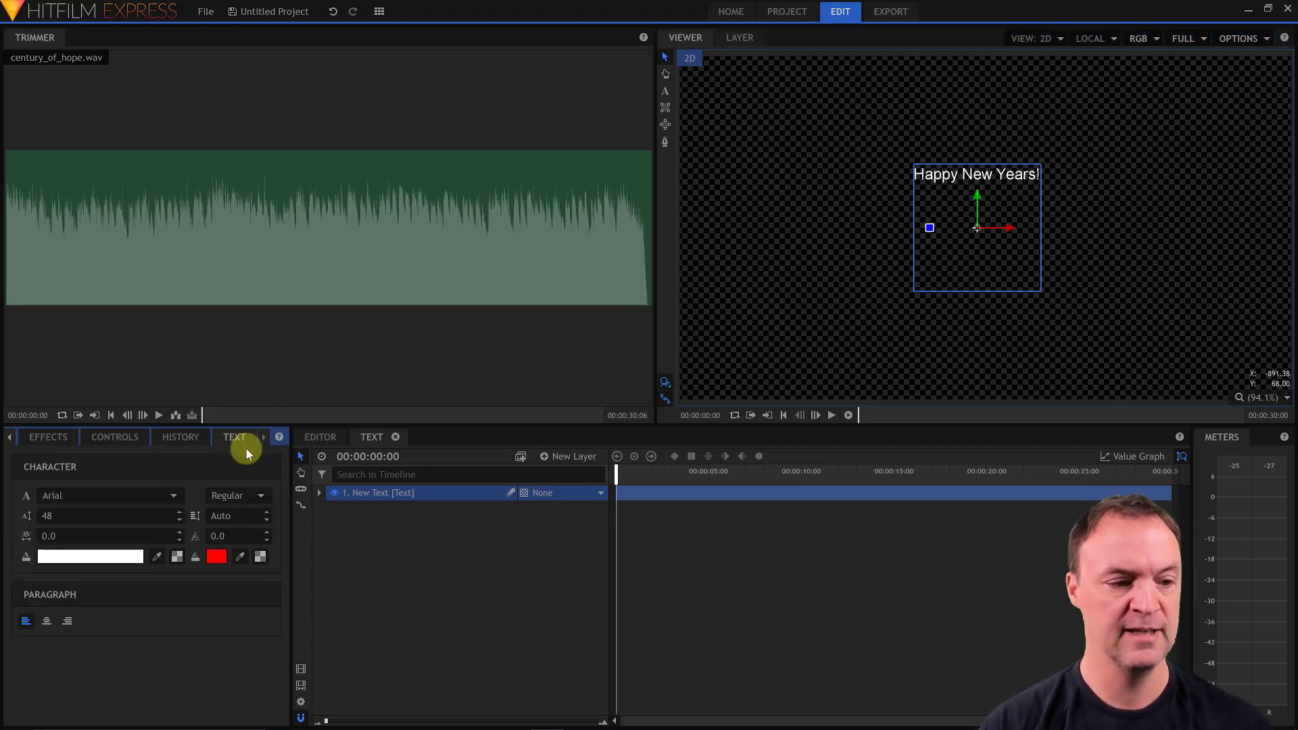
pyautogui.click(172, 494)
pyautogui.click(136, 412)
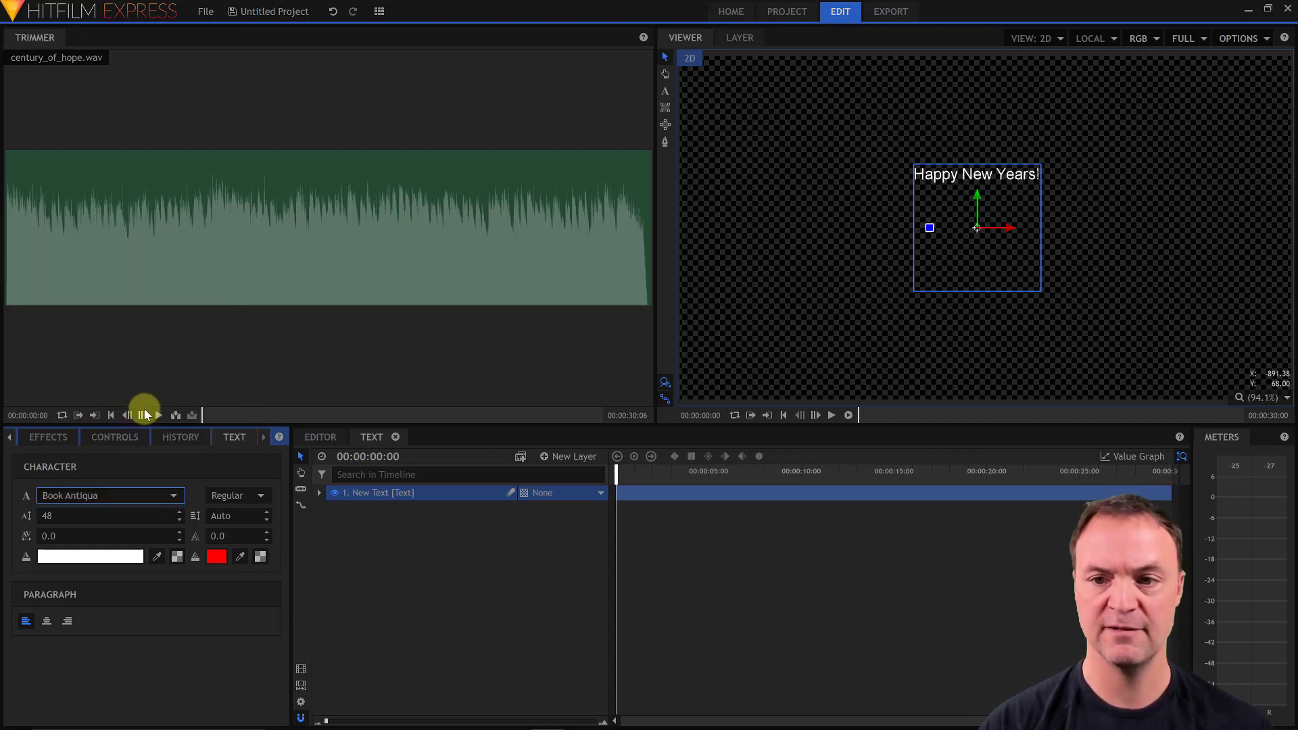
# Select the entire "Happy New Years!" text, set its font to Bookman Old Style, and center-align the paragraph.
pyautogui.click(941, 175)
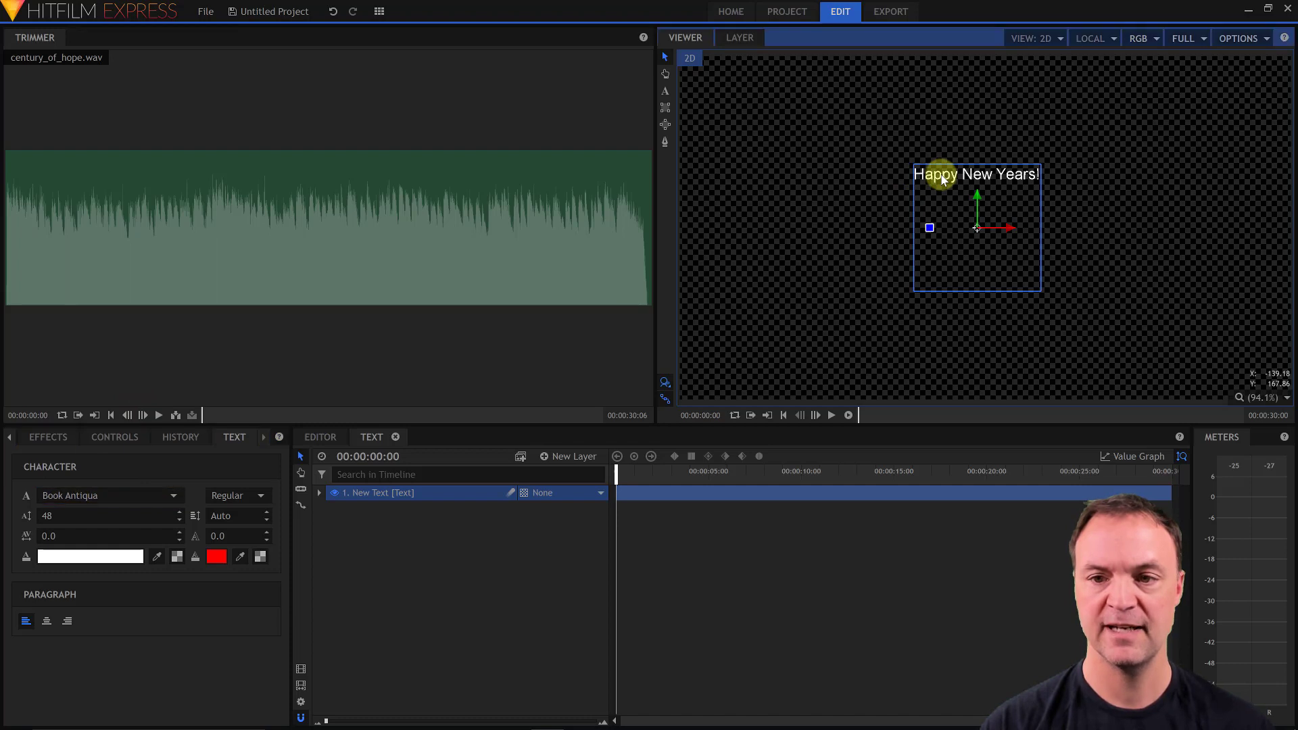
pyautogui.doubleClick(1034, 177)
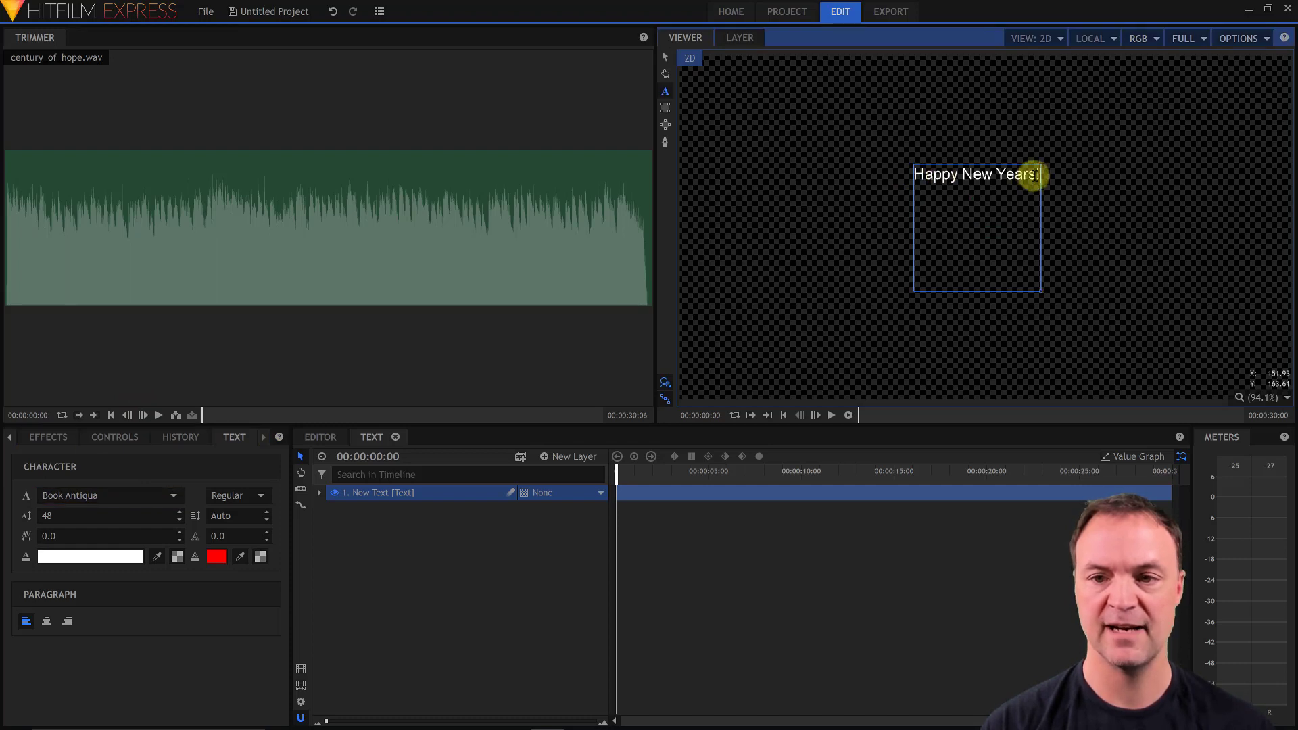
pyautogui.moveTo(1032, 175); pyautogui.dragTo(914, 175)
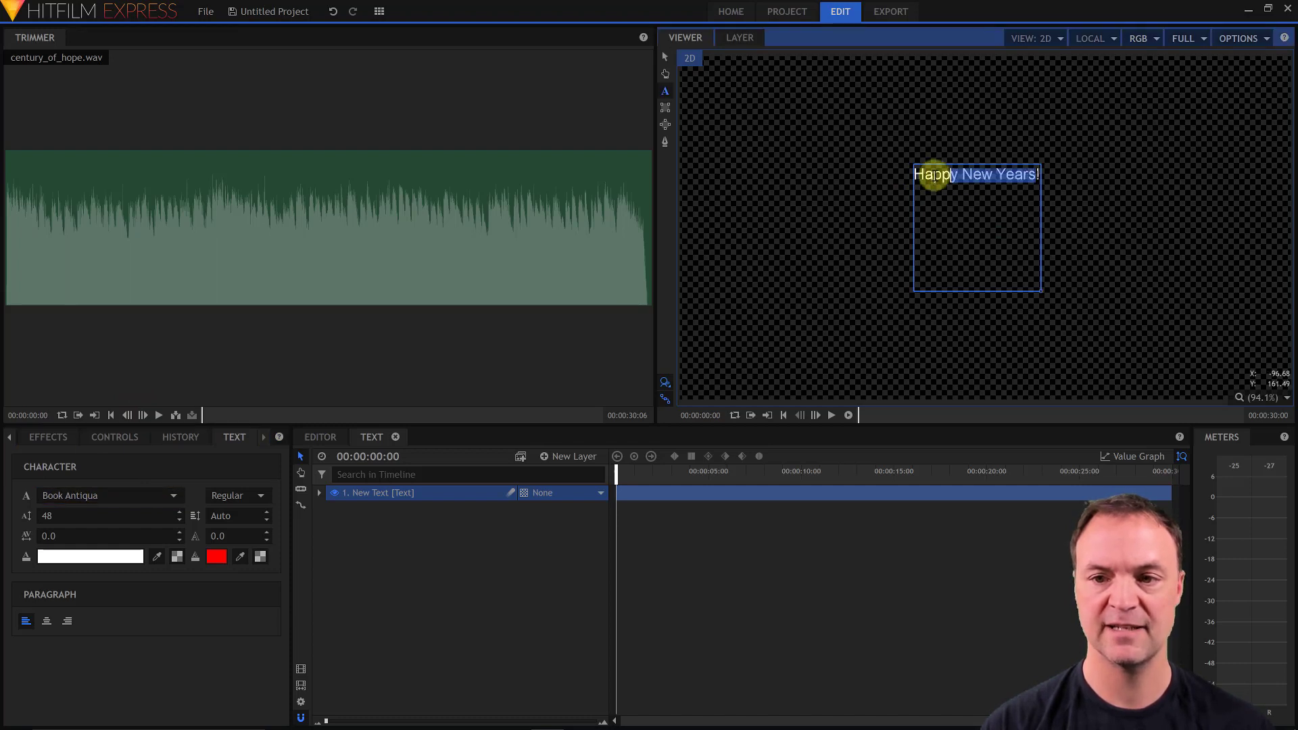
pyautogui.click(142, 496)
pyautogui.click(125, 426)
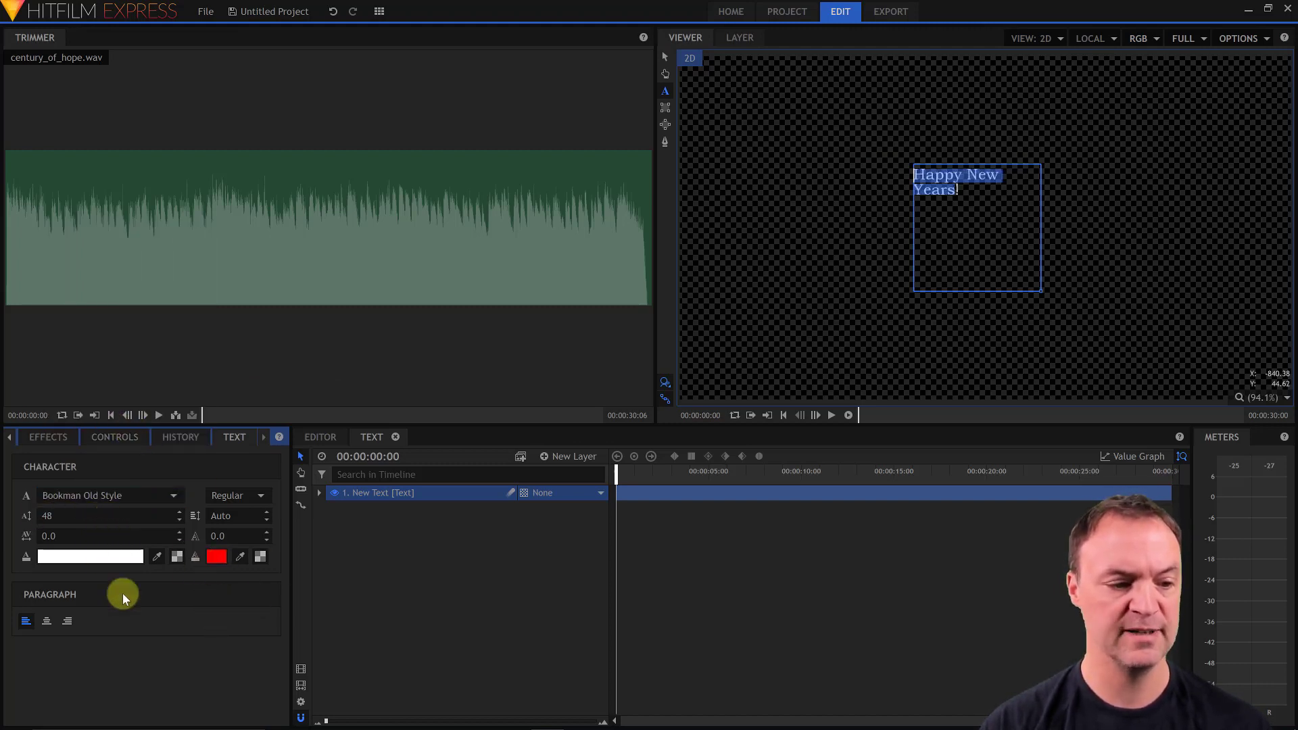
pyautogui.click(46, 621)
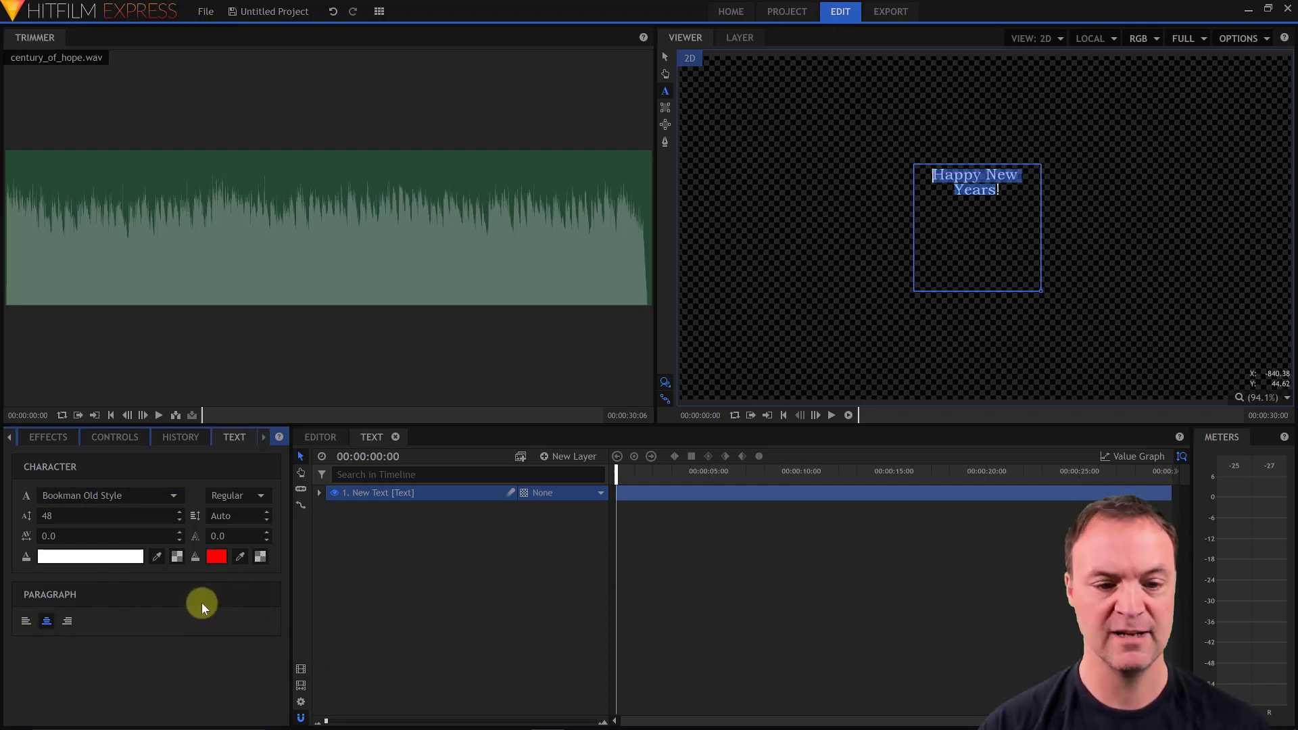
# Place the Text composite shot from the project media on Video 2 in the editor timeline, starting at about 45 seconds.
pyautogui.click(325, 440)
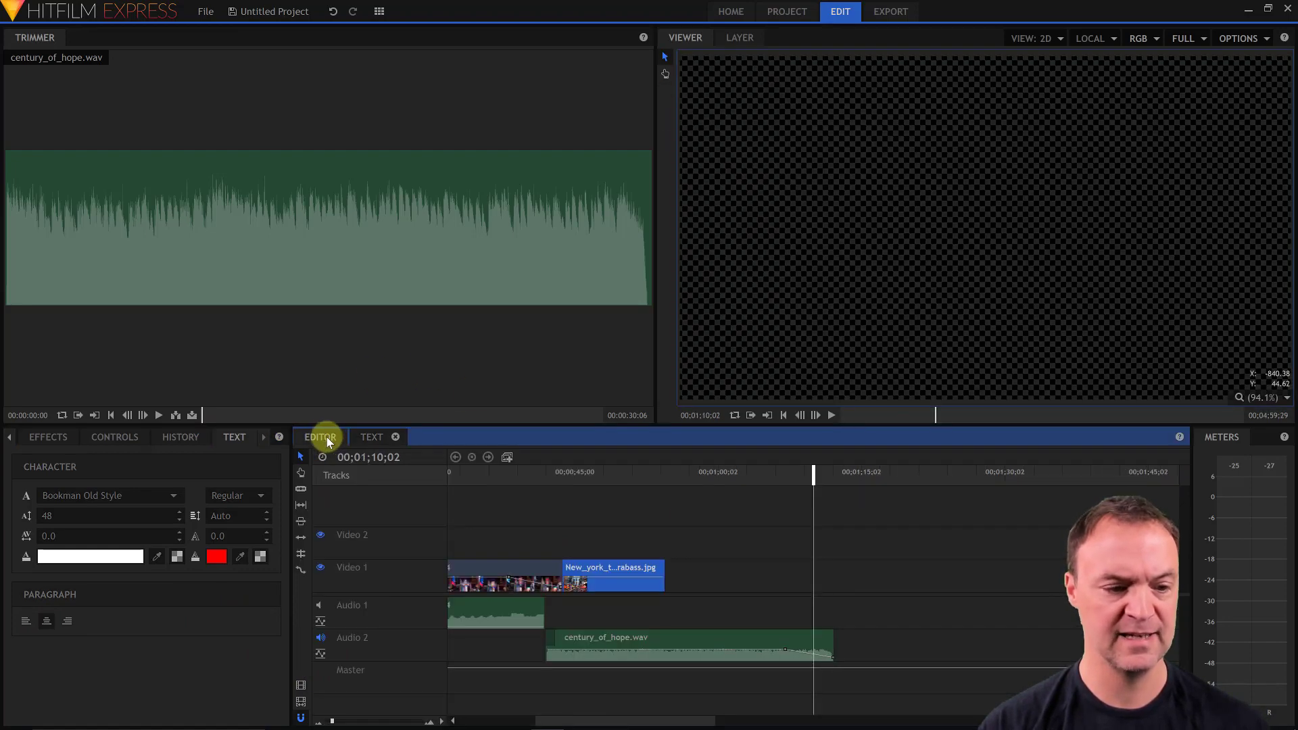
pyautogui.click(10, 438)
pyautogui.click(39, 437)
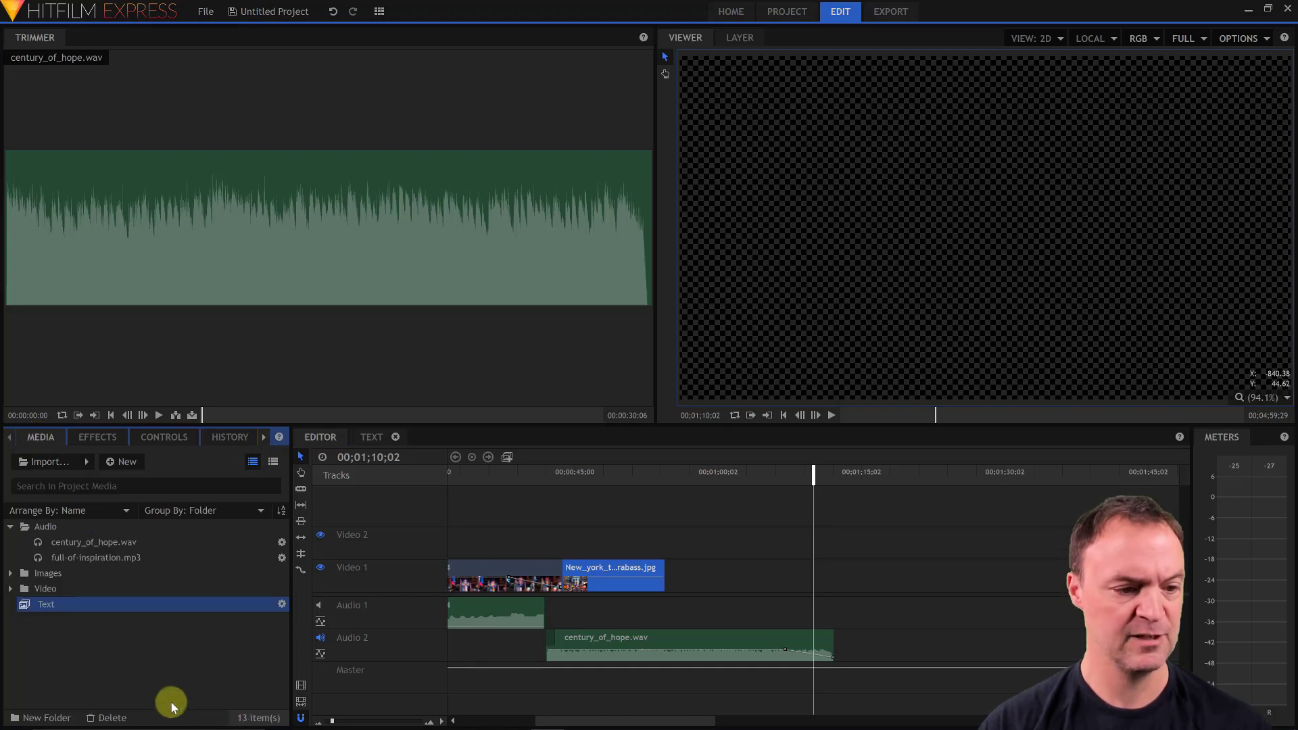
pyautogui.click(69, 630)
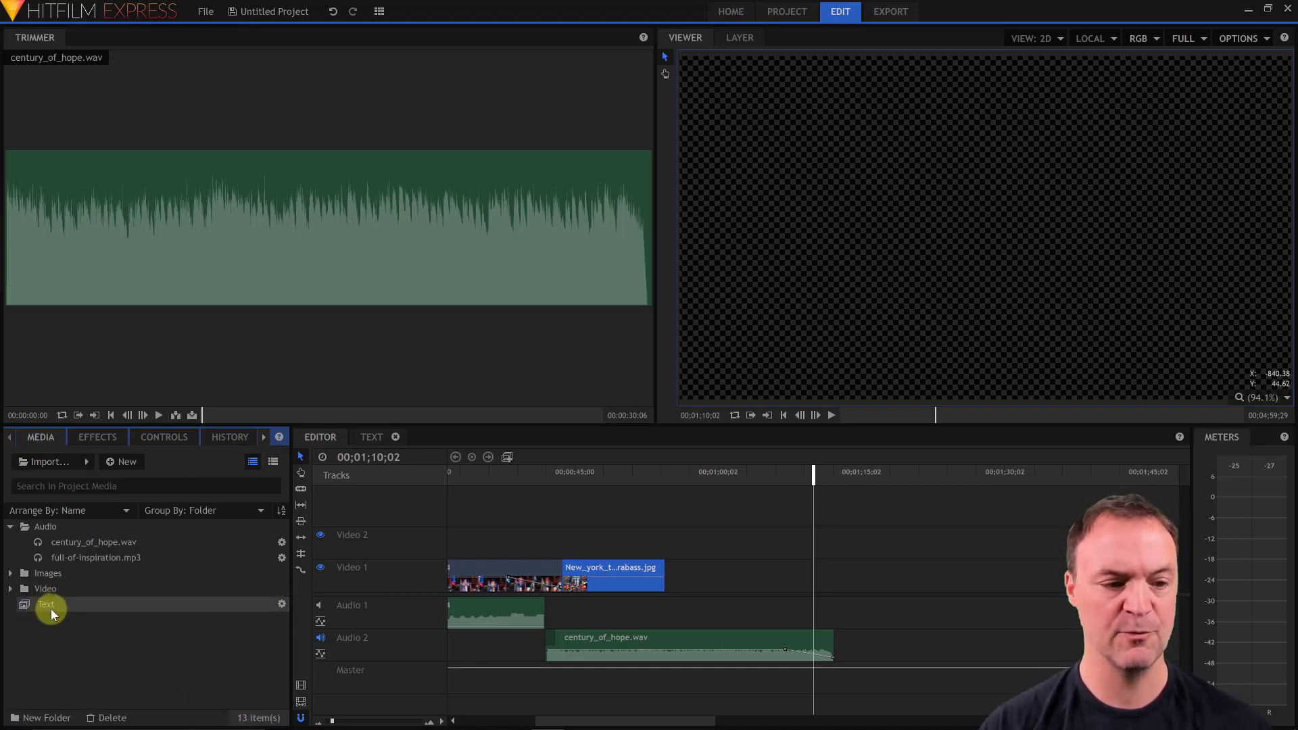
pyautogui.doubleClick(50, 613)
pyautogui.click(336, 495)
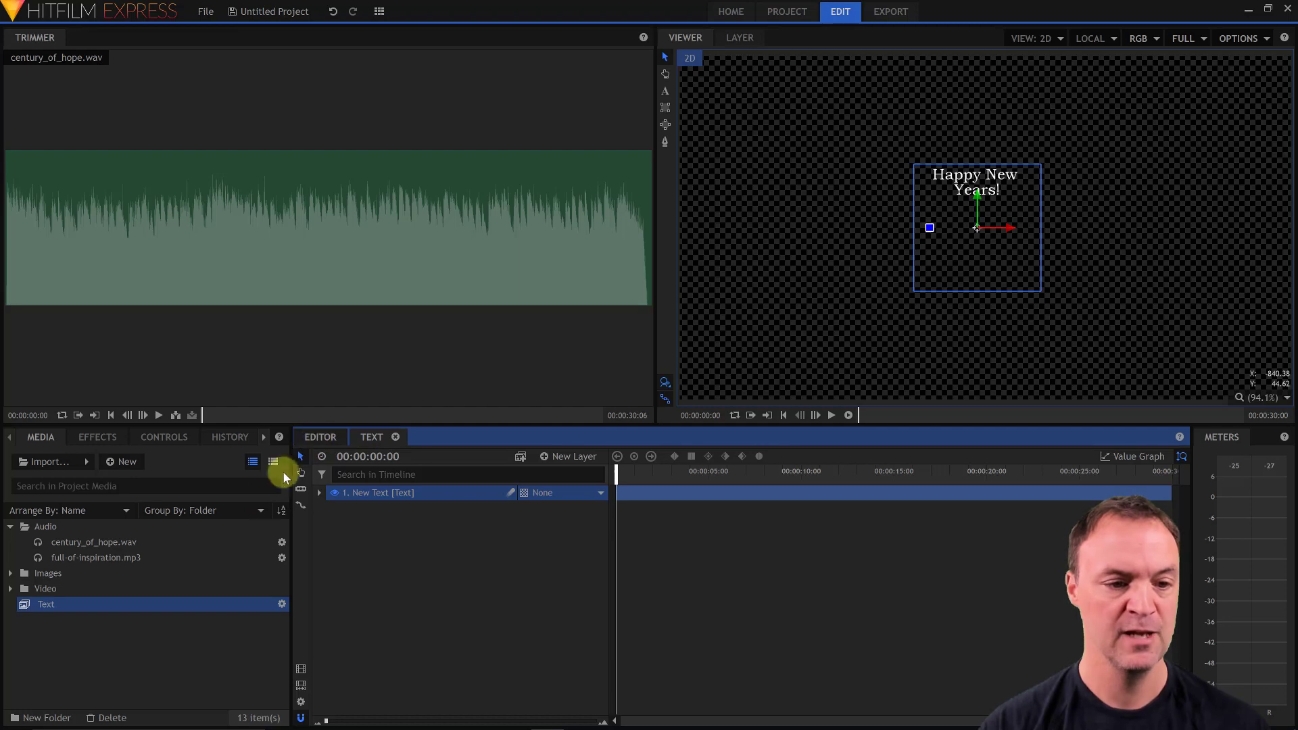
pyautogui.click(320, 437)
pyautogui.moveTo(42, 605); pyautogui.dragTo(586, 530)
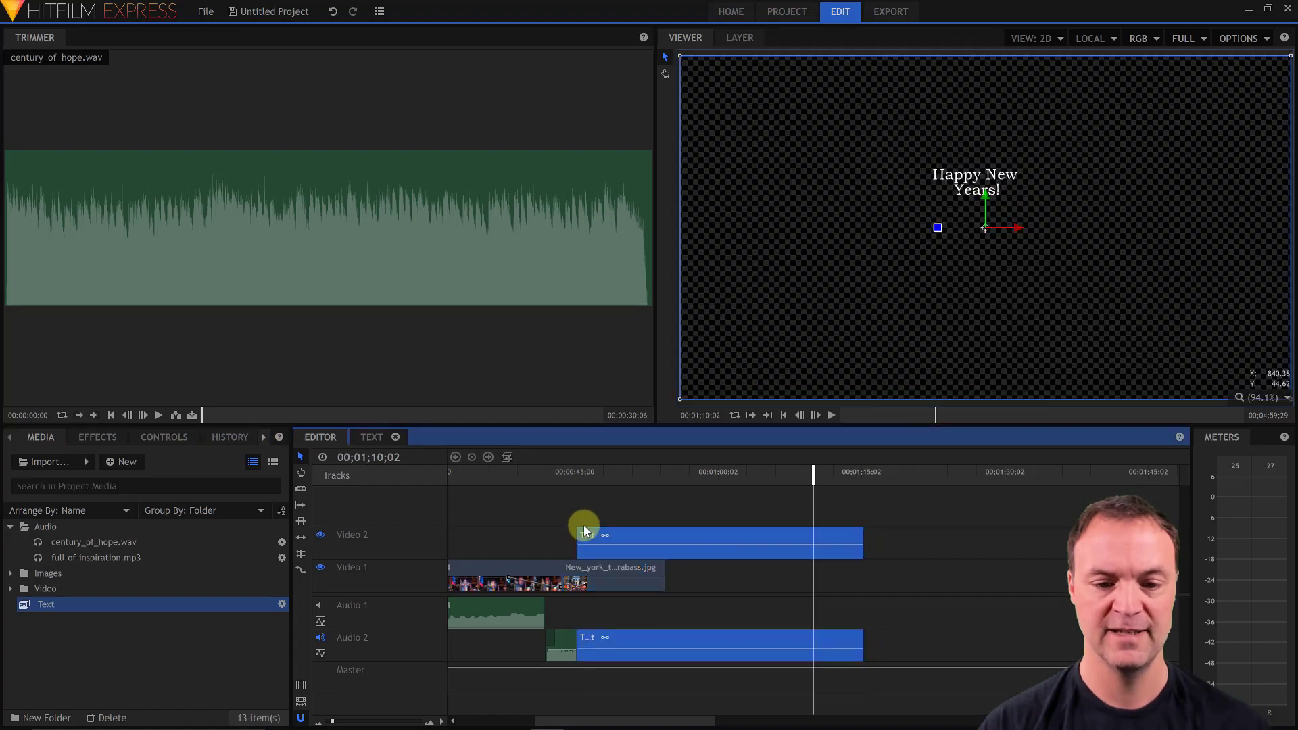
# Preview the title at 00;00;47;14 and trim the end of the Text clip to about 53 seconds.
pyautogui.click(599, 473)
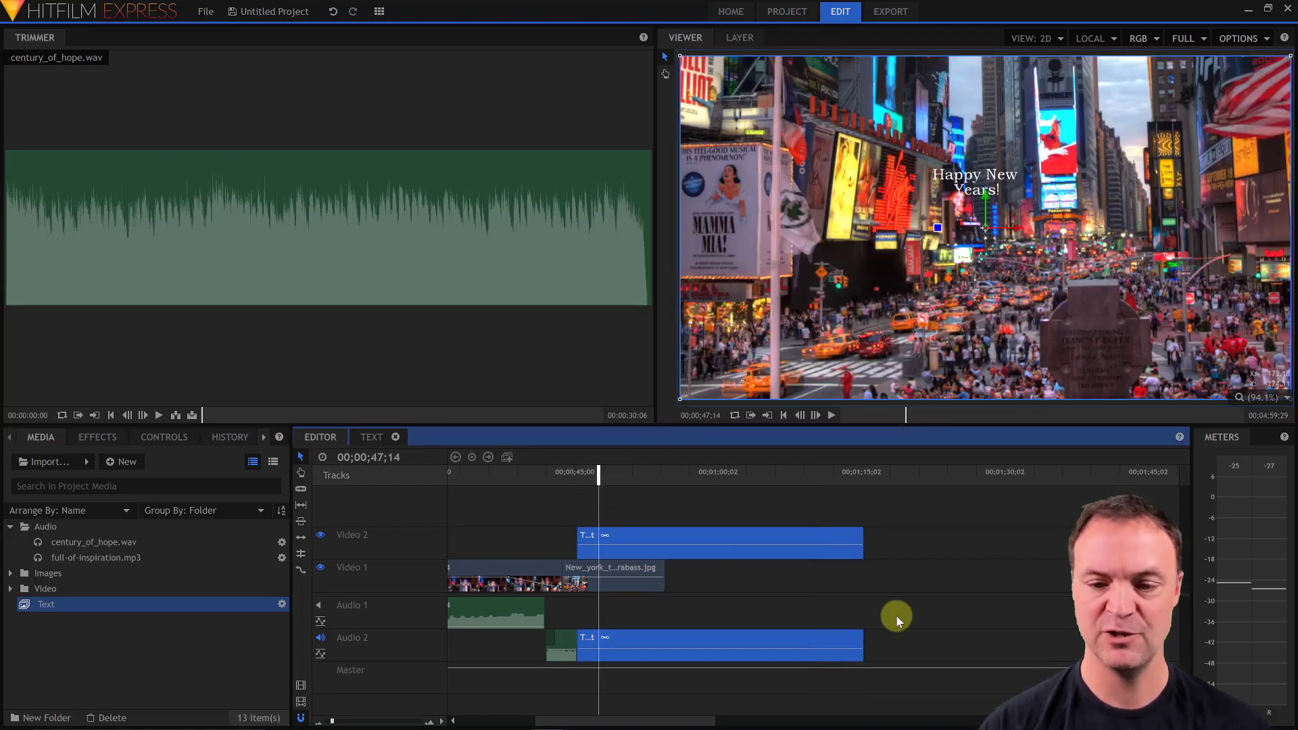
pyautogui.moveTo(861, 541); pyautogui.dragTo(651, 544)
pyautogui.click(628, 545)
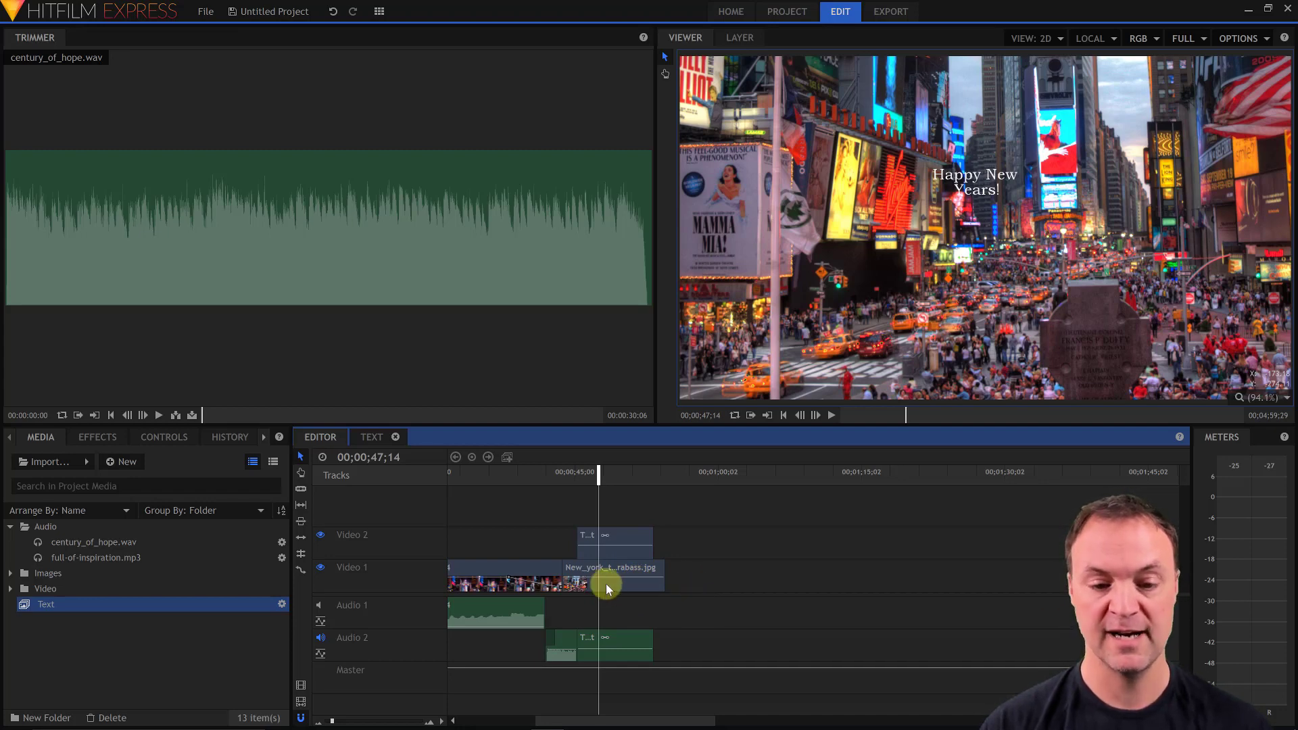
pyautogui.click(648, 587)
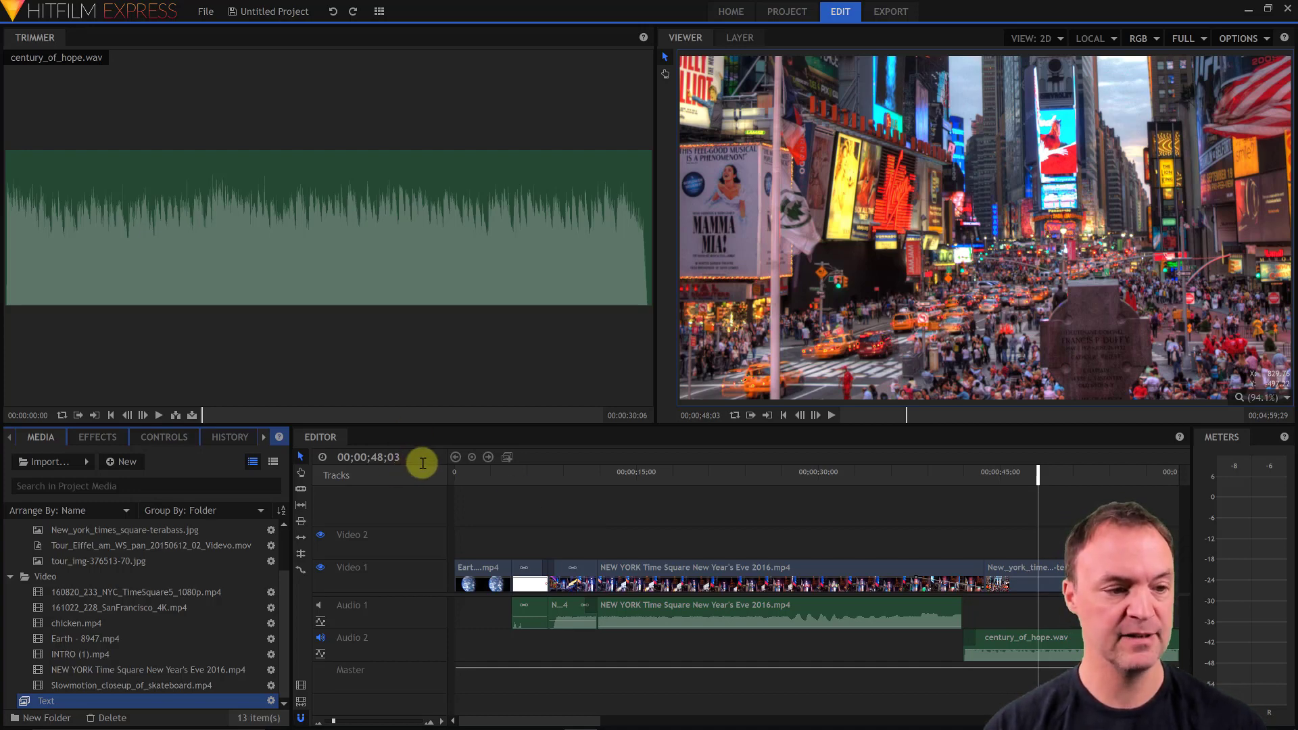
# Apply Lightning & Electricity to the long New Year's Eve clip at 00;00;19;22, shifting the bolt's start point left and adjusting its end point.
pyautogui.click(95, 439)
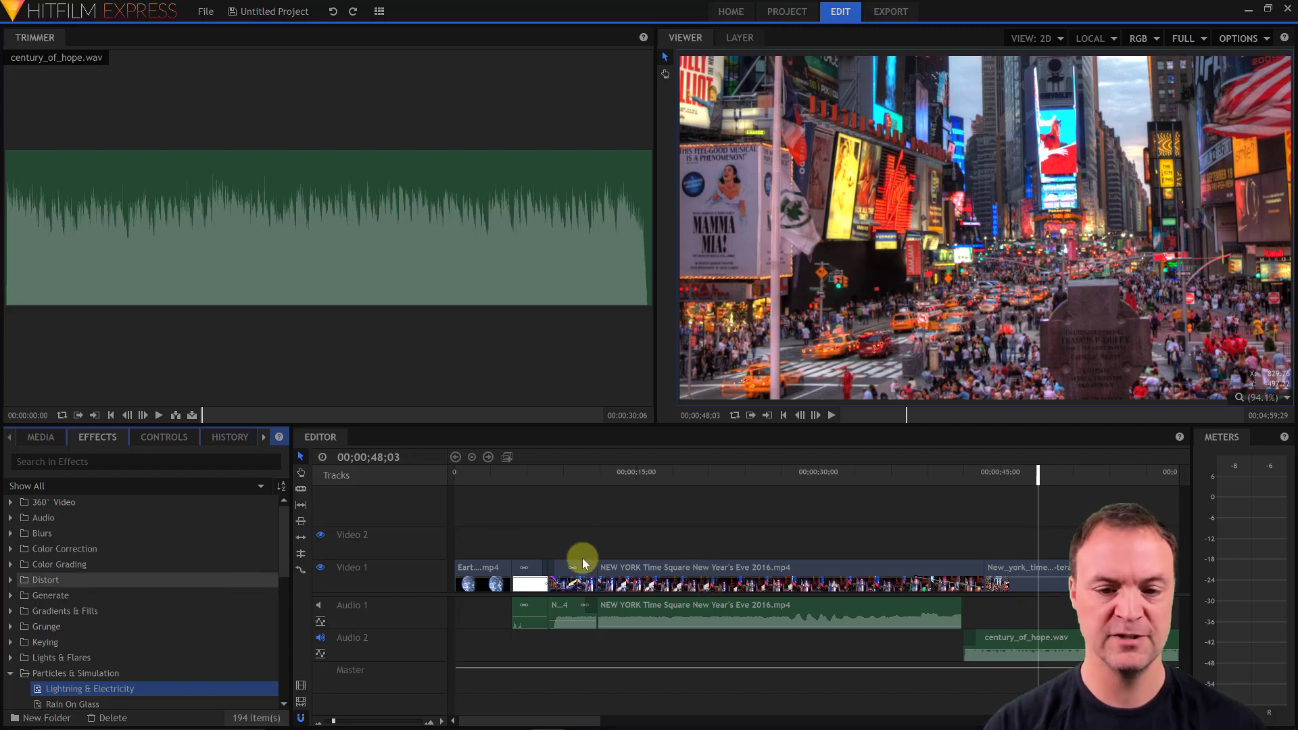
pyautogui.click(692, 472)
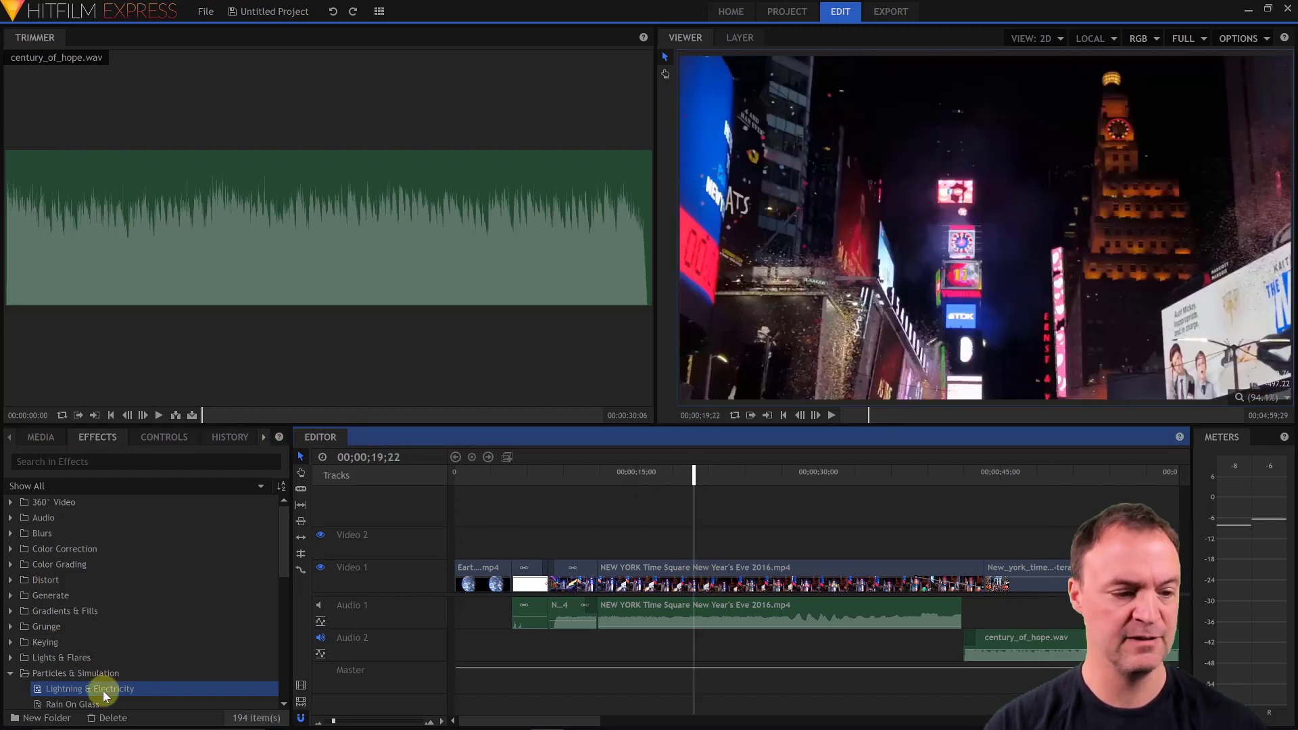
pyautogui.moveTo(65, 691); pyautogui.dragTo(669, 571)
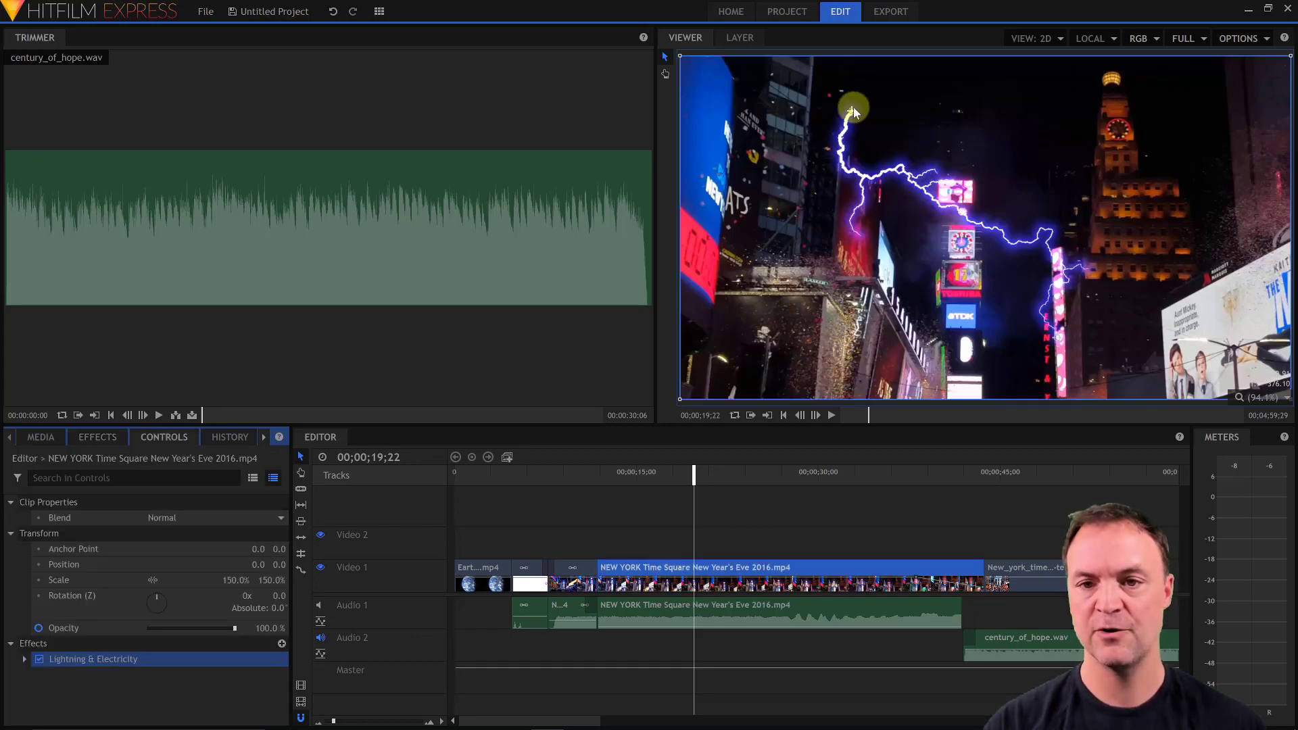
pyautogui.moveTo(851, 114); pyautogui.dragTo(805, 120)
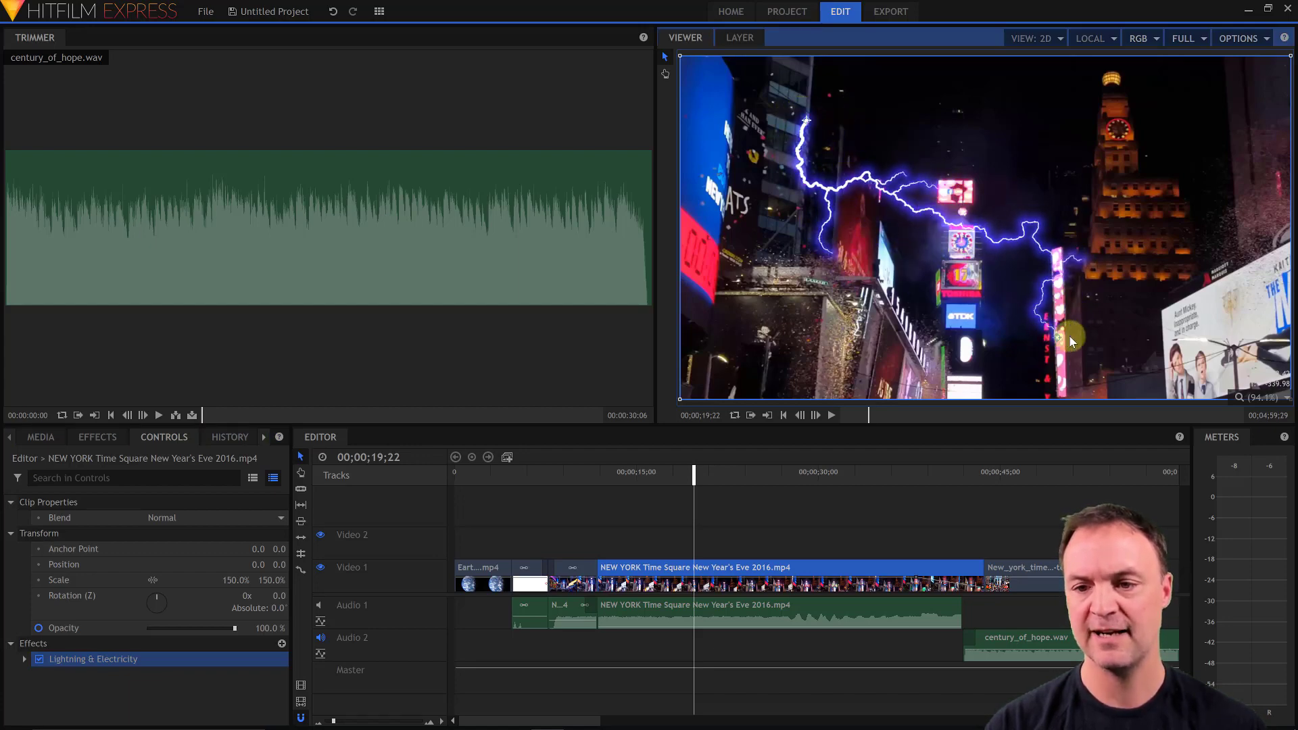
pyautogui.moveTo(1070, 335); pyautogui.dragTo(1065, 332)
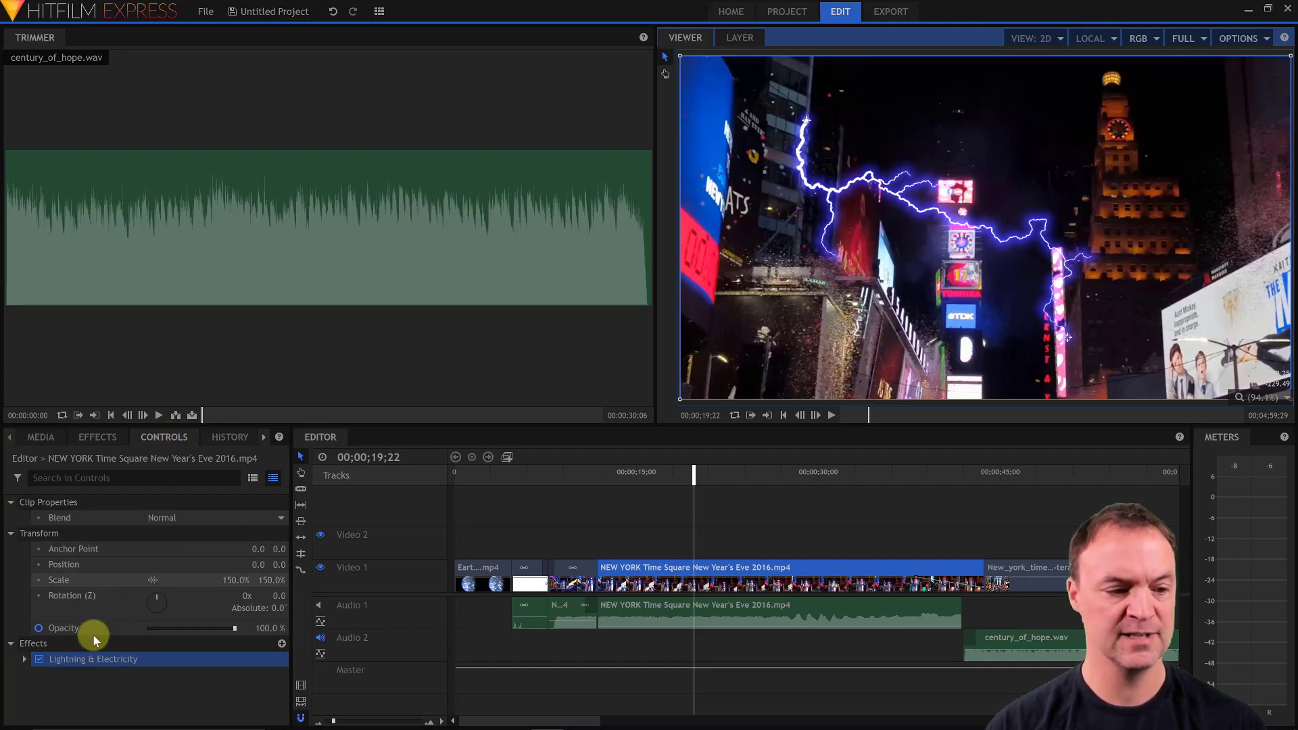
# Expand the Lightning & Electricity settings and set Trunks to 7.
pyautogui.click(25, 659)
pyautogui.scroll(-3, 128, 659)
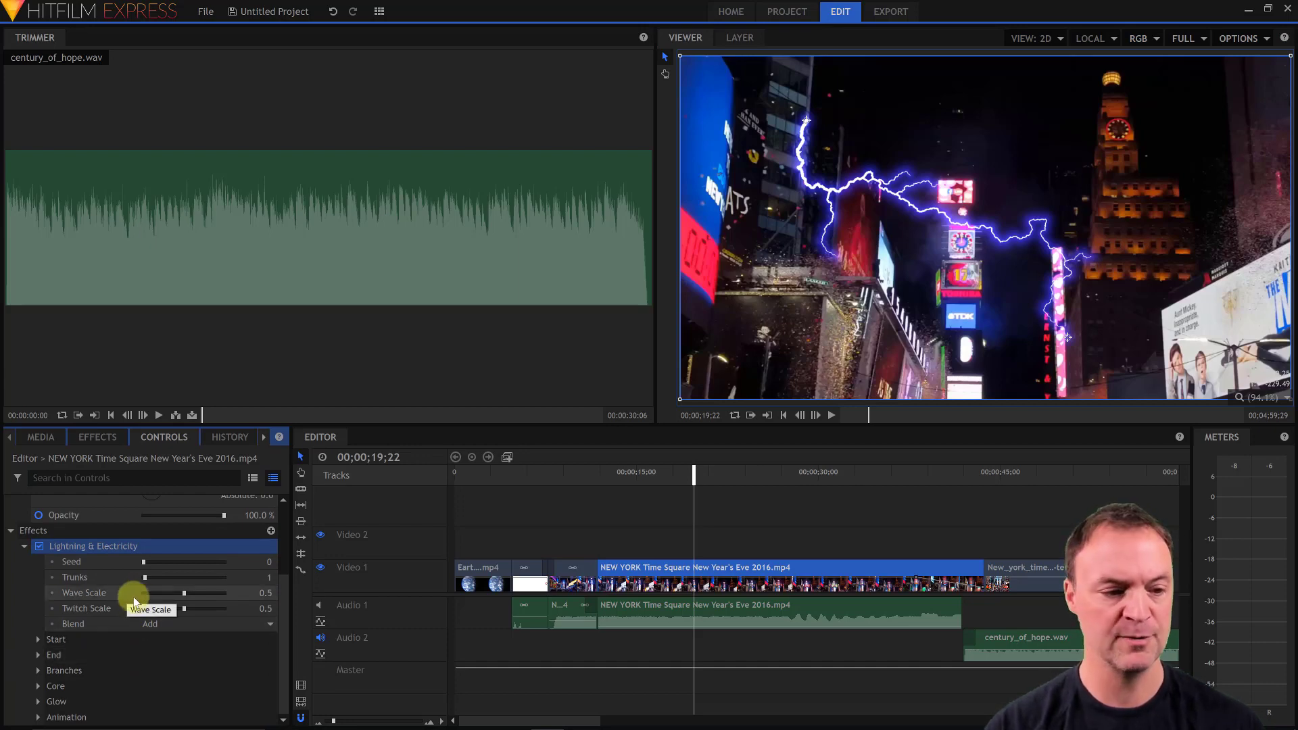
pyautogui.moveTo(144, 578); pyautogui.dragTo(153, 580)
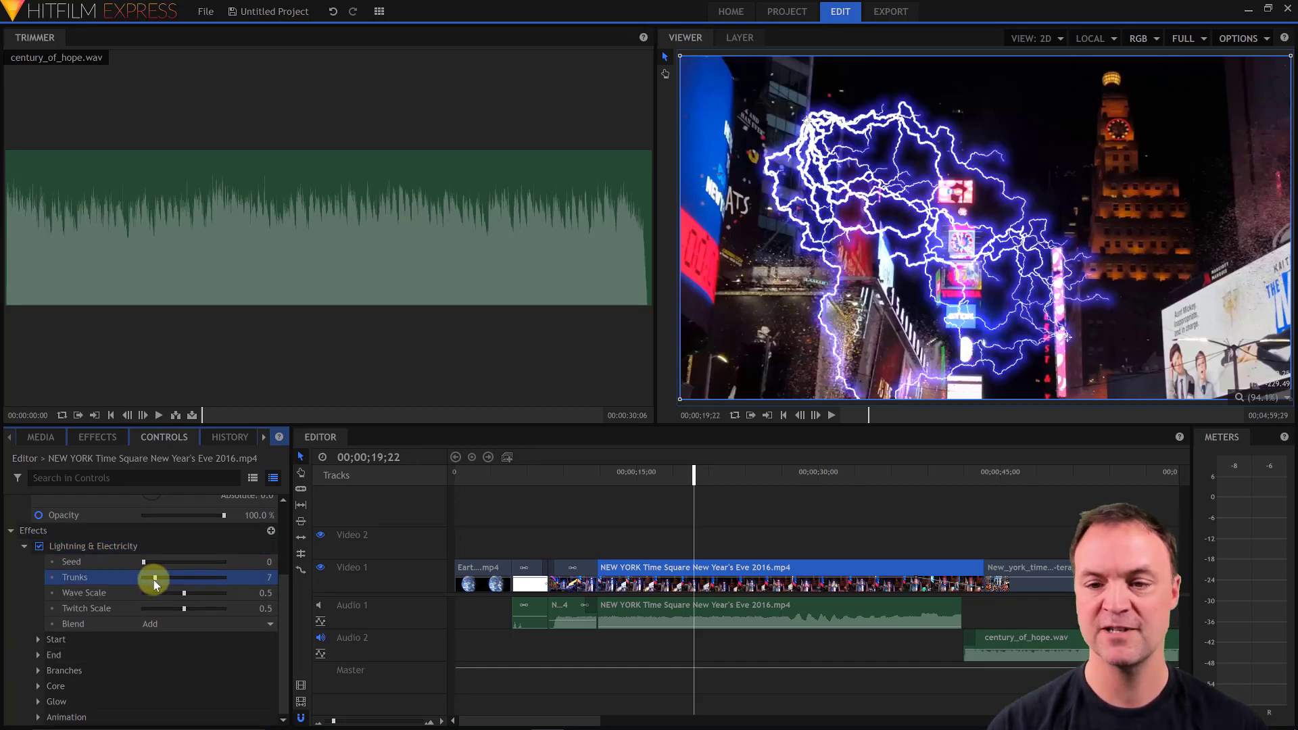
# Play the lightning effect to 00;00;23;20 and move the bolt's start point slightly lower.
pyautogui.click(829, 415)
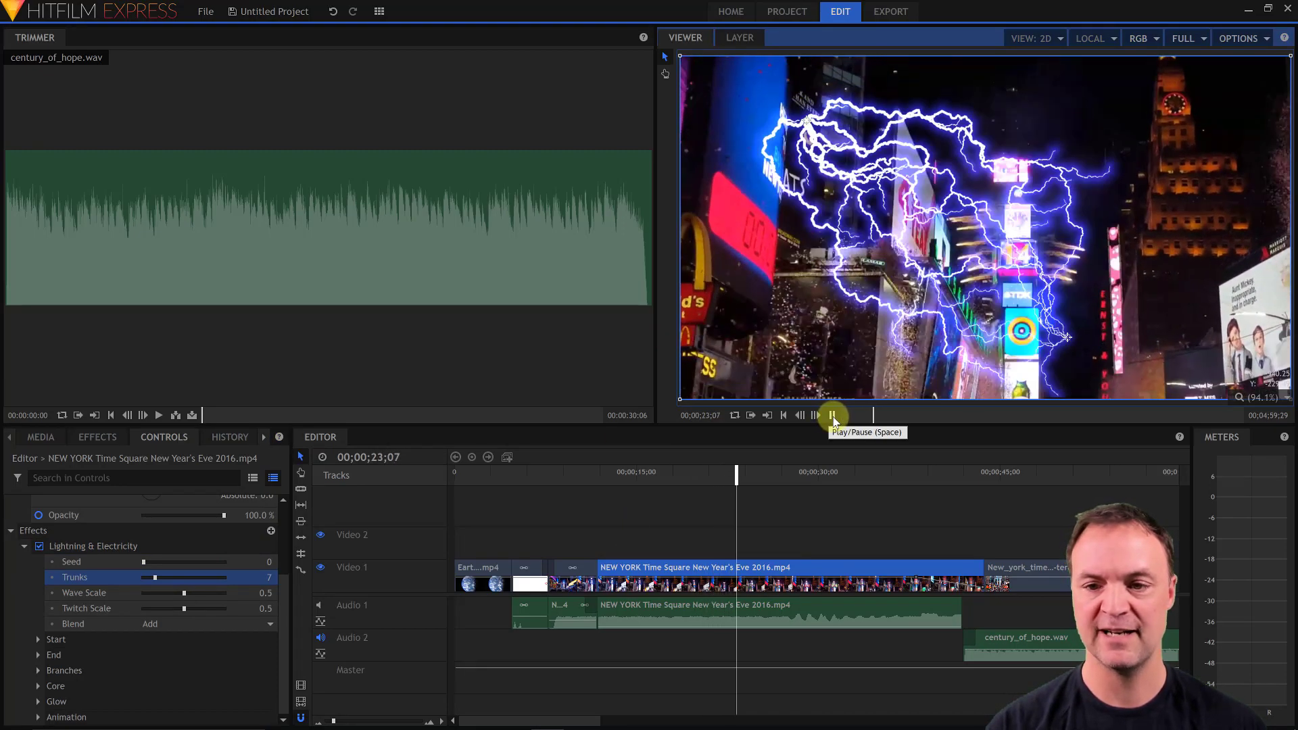
pyautogui.click(832, 415)
pyautogui.moveTo(808, 121); pyautogui.dragTo(816, 152)
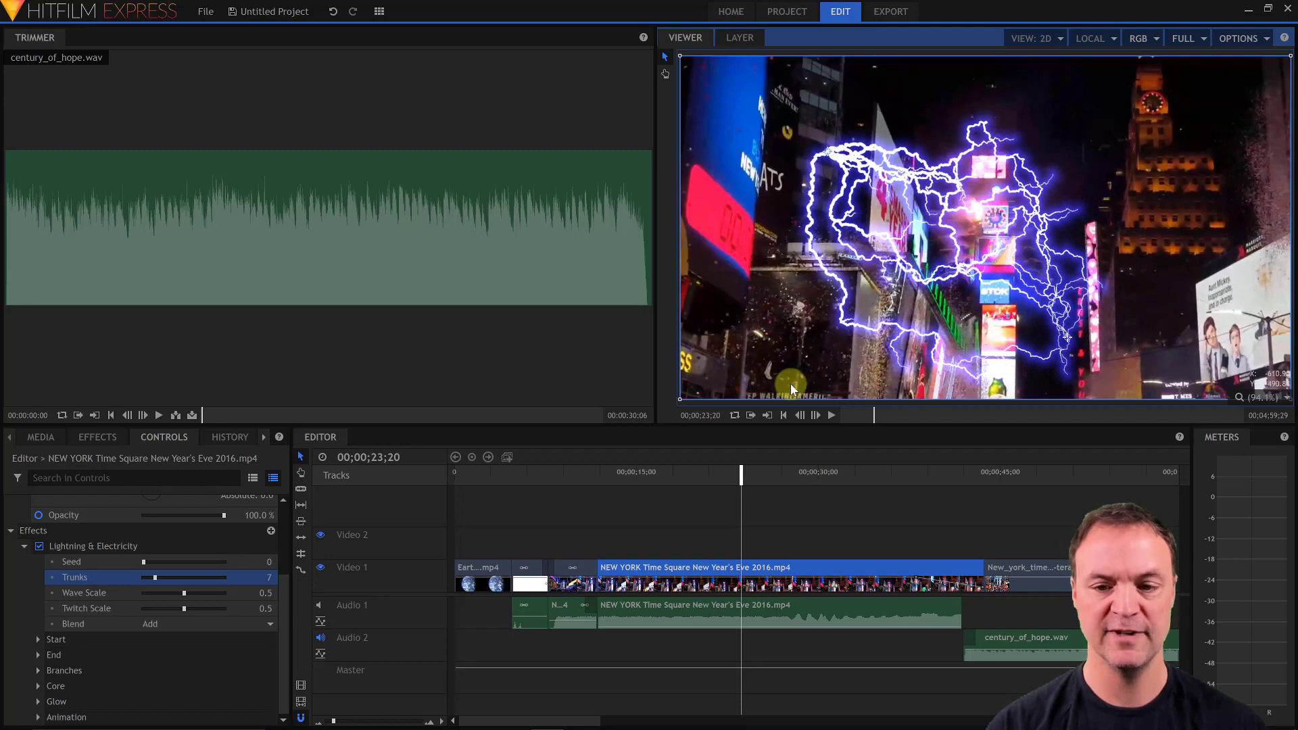
# Make a composite shot named "example" from the Times Square image clip on Video 1, leaving effects and transforms here, and open it.
pyautogui.click(100, 438)
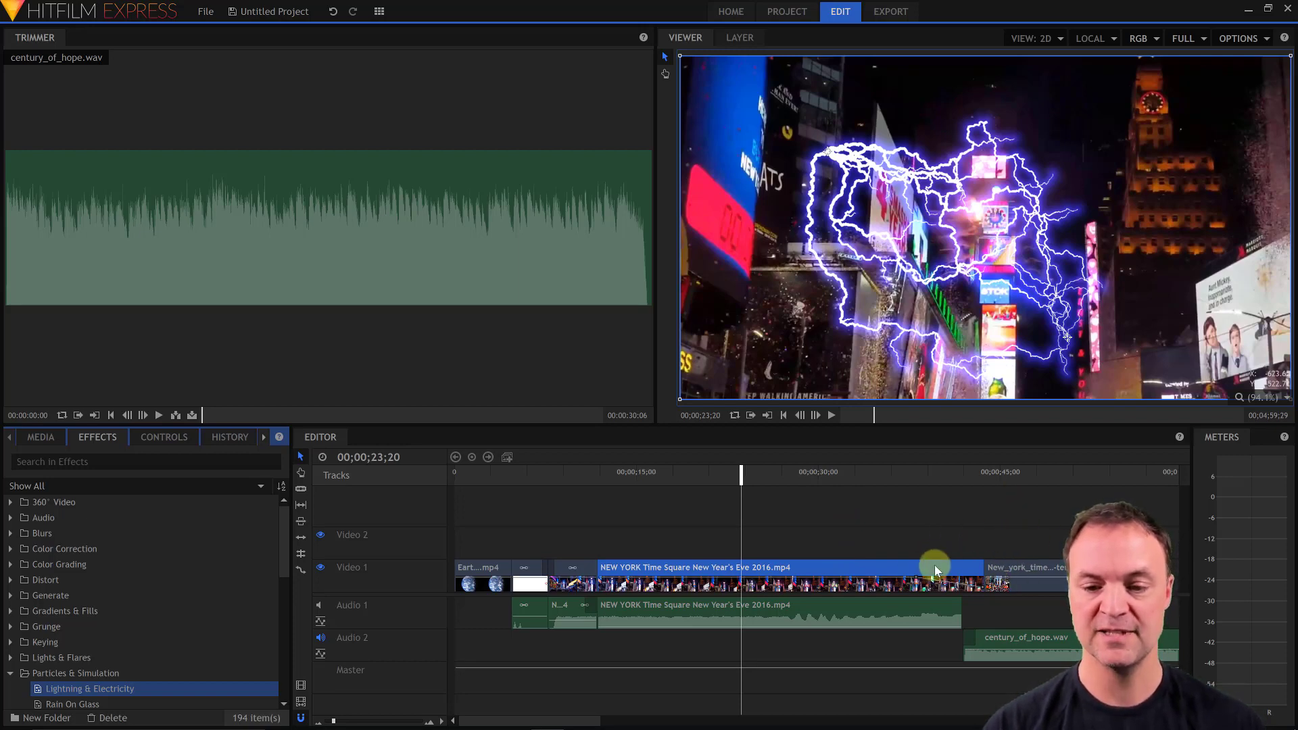
pyautogui.click(1027, 568)
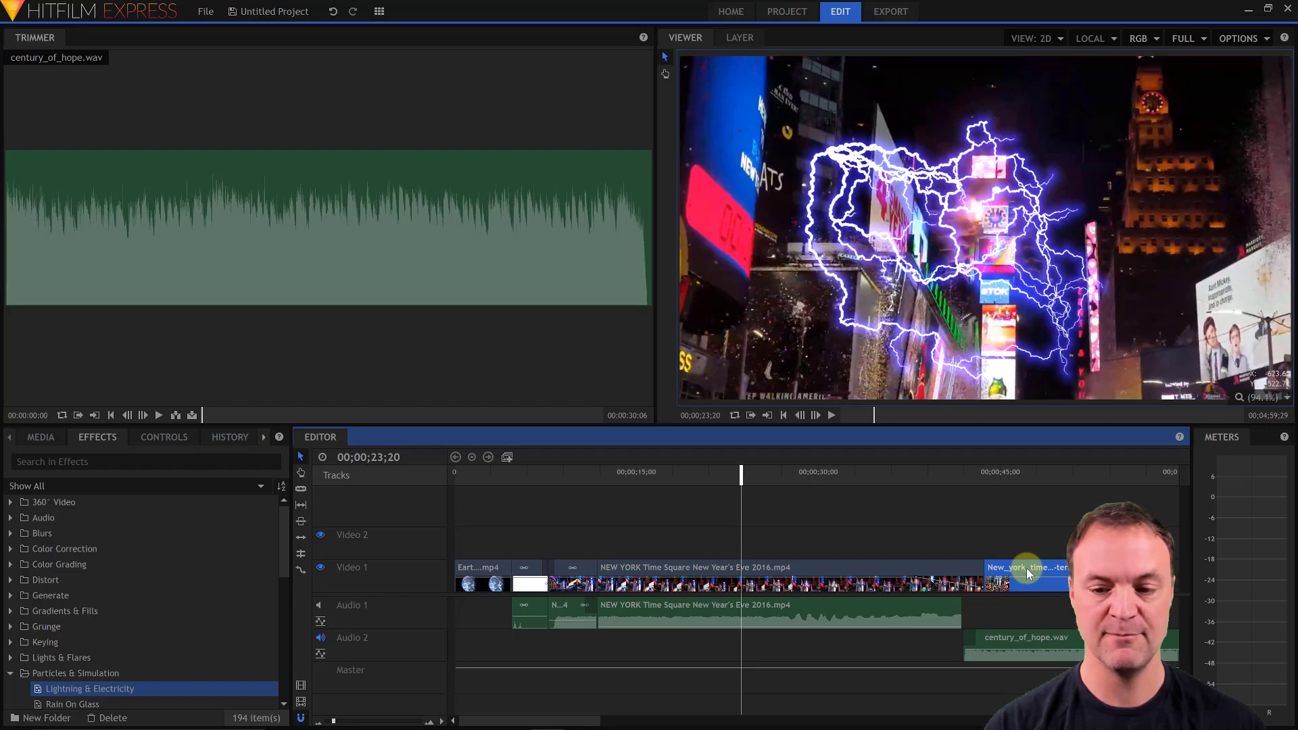
pyautogui.rightClick(1025, 567)
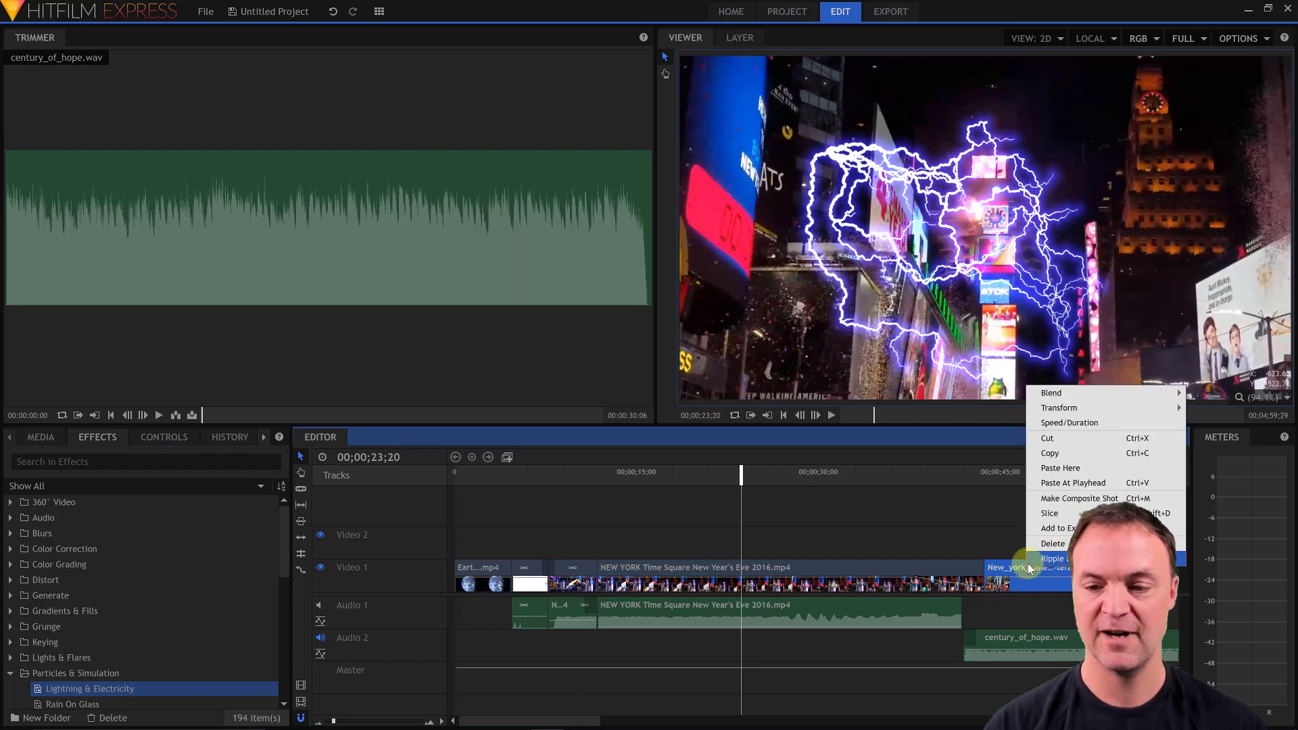
pyautogui.click(1060, 498)
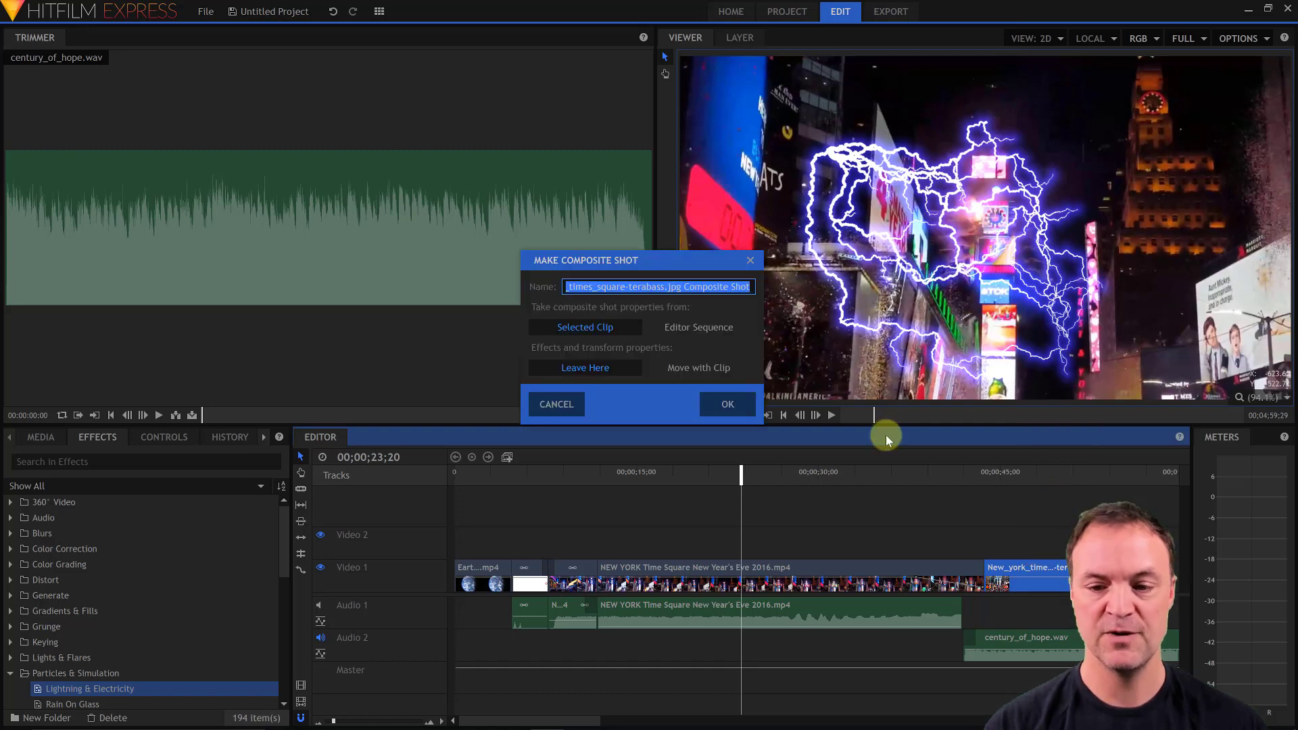
pyautogui.write('example')
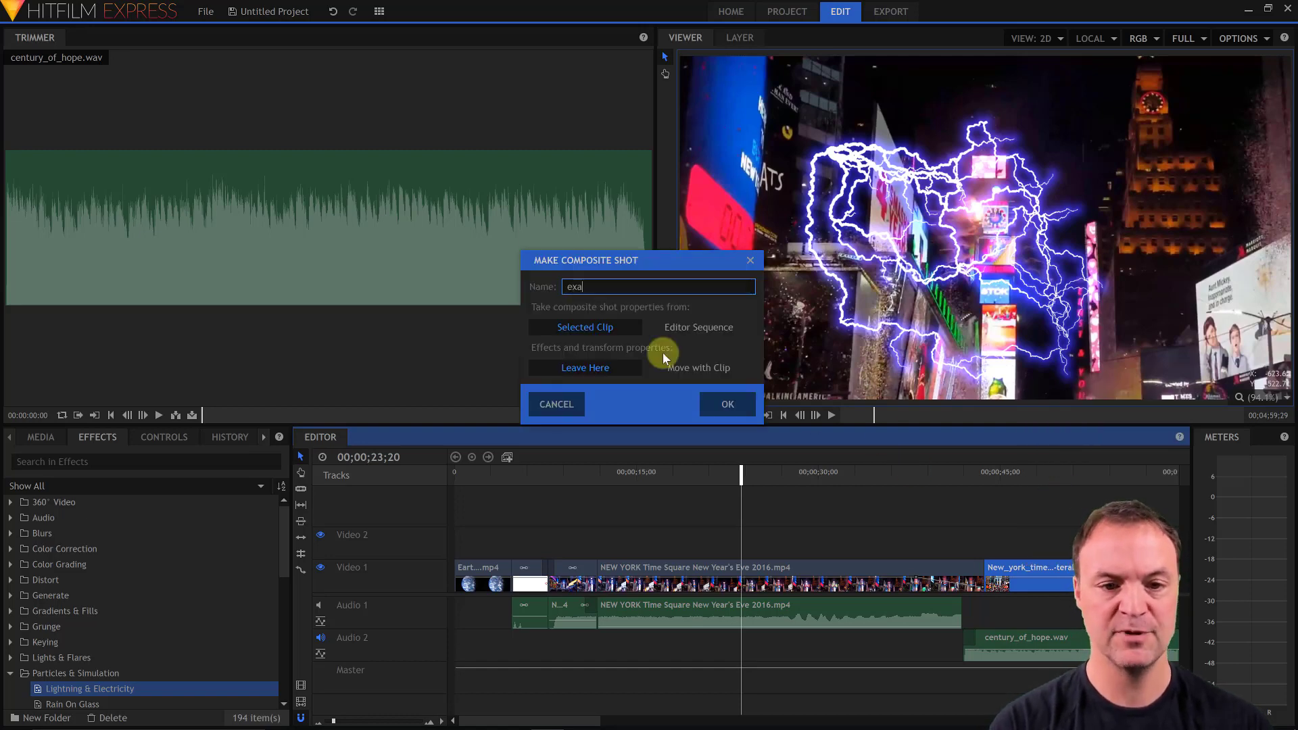
pyautogui.click(724, 406)
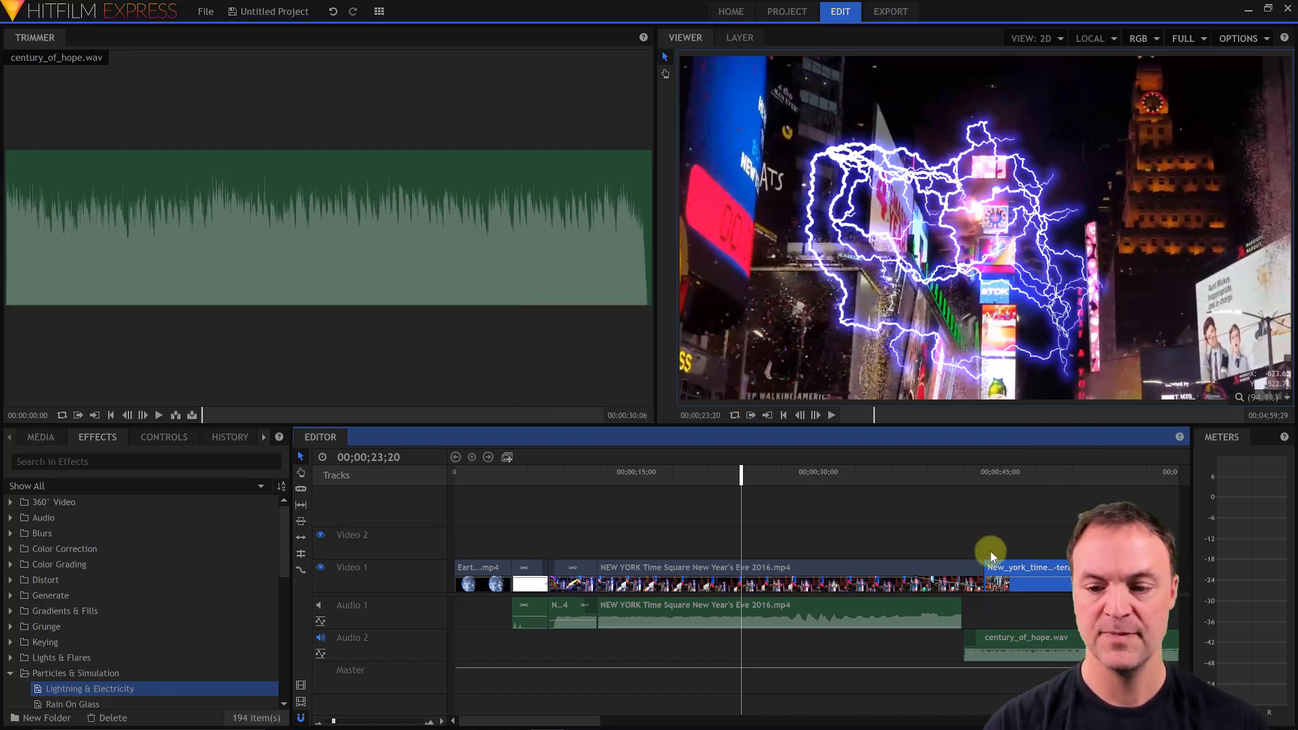
pyautogui.doubleClick(1052, 582)
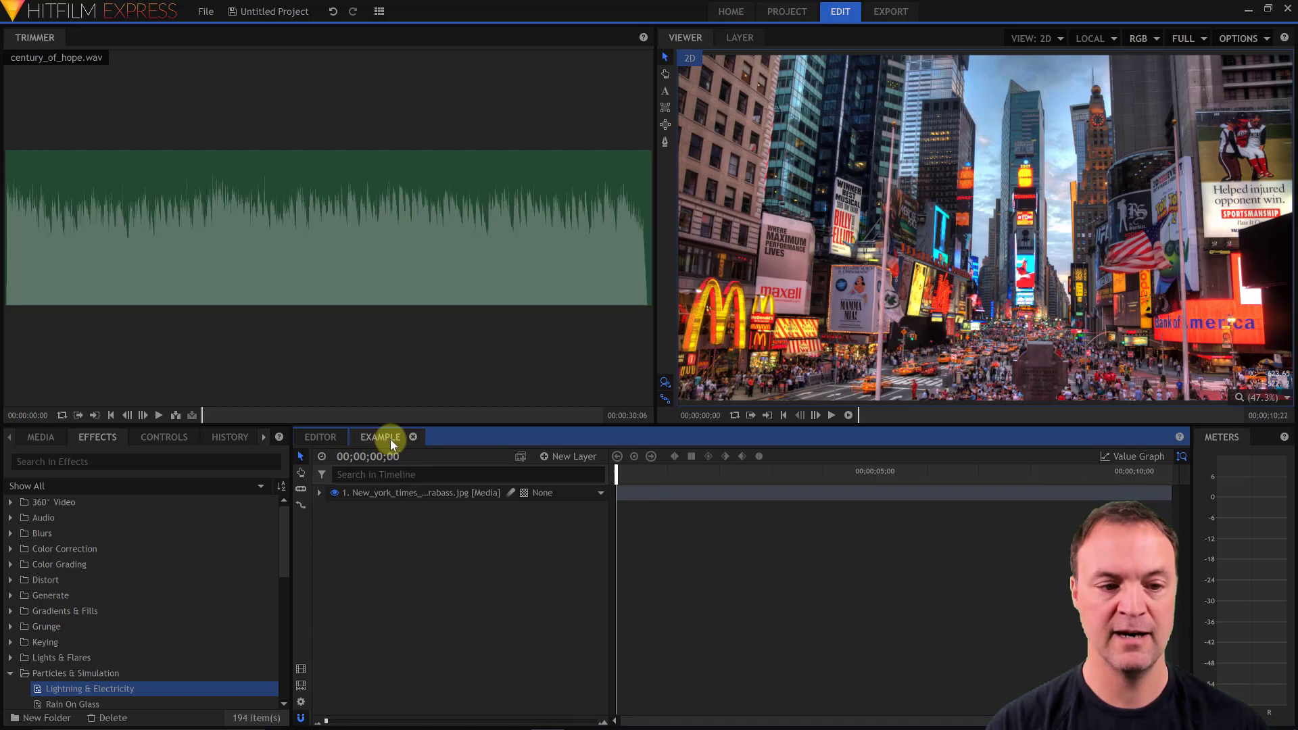
# Return to the editor timeline, unlink the example clip's audio from its video and delete the audio part.
pyautogui.click(319, 437)
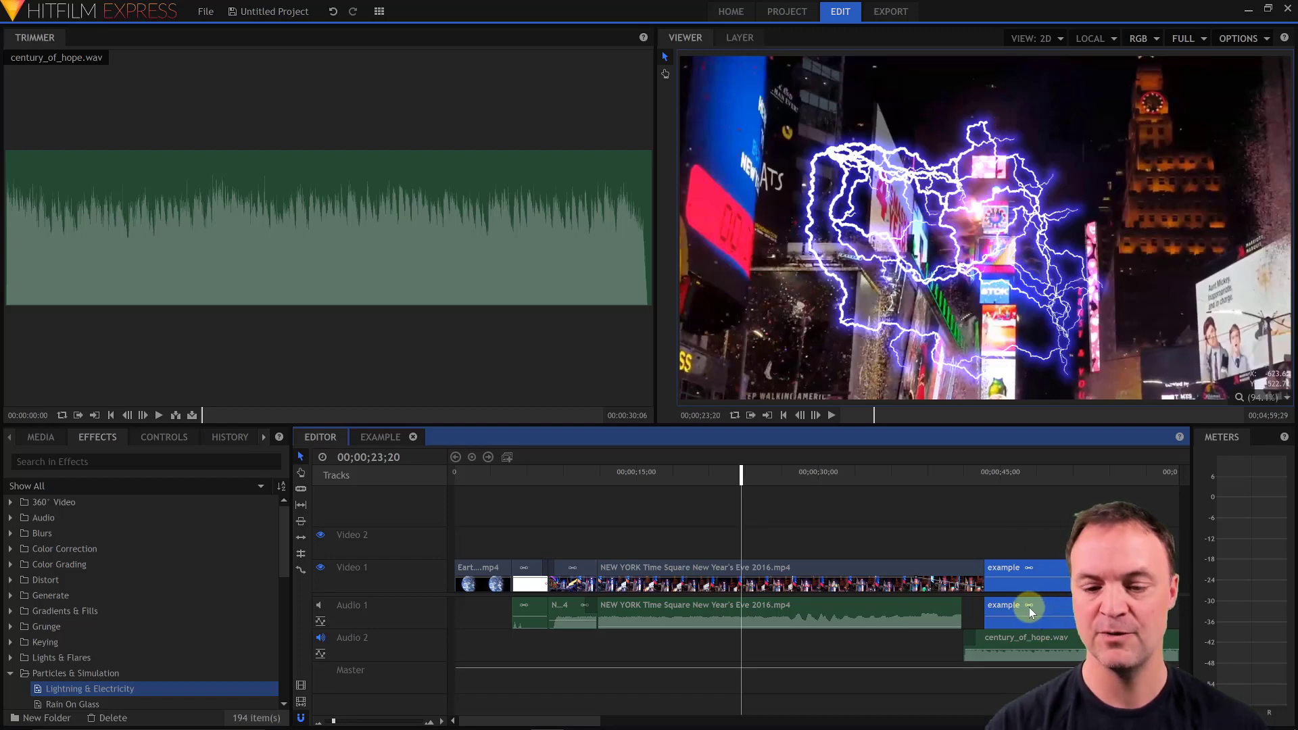
pyautogui.rightClick(1055, 611)
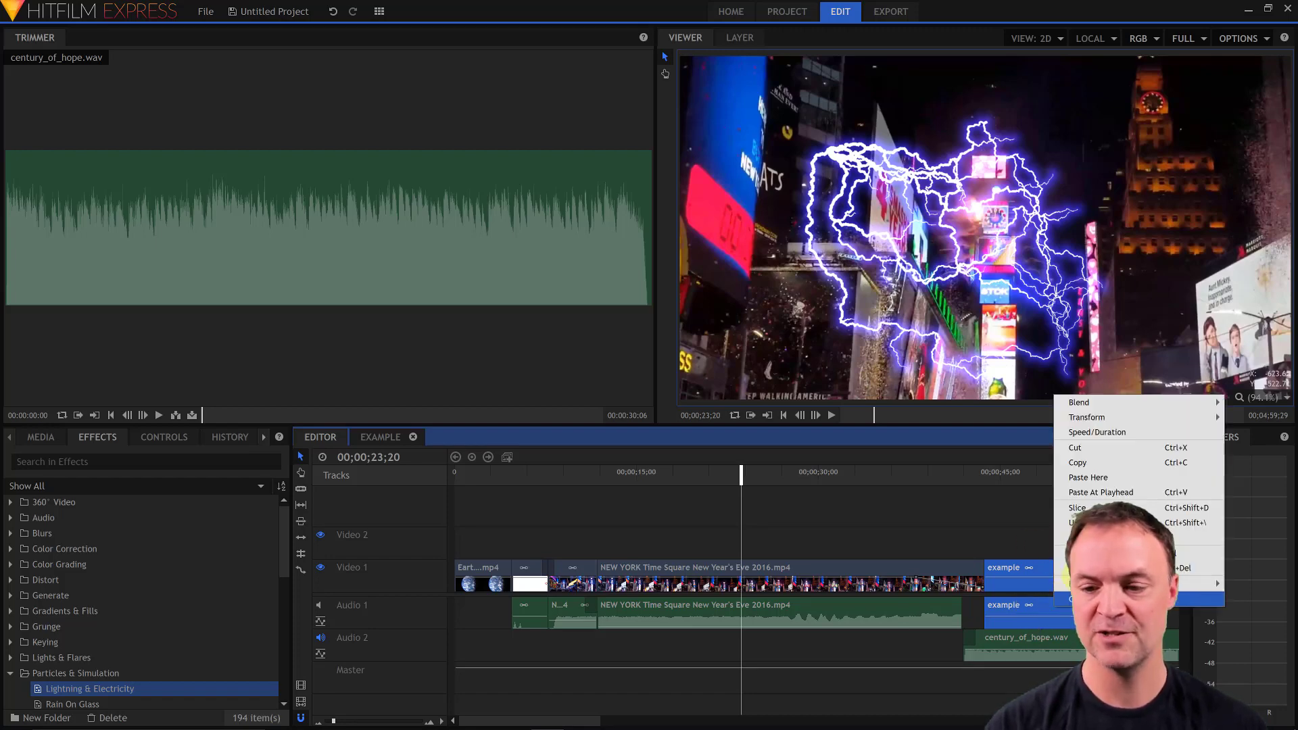
pyautogui.click(1108, 522)
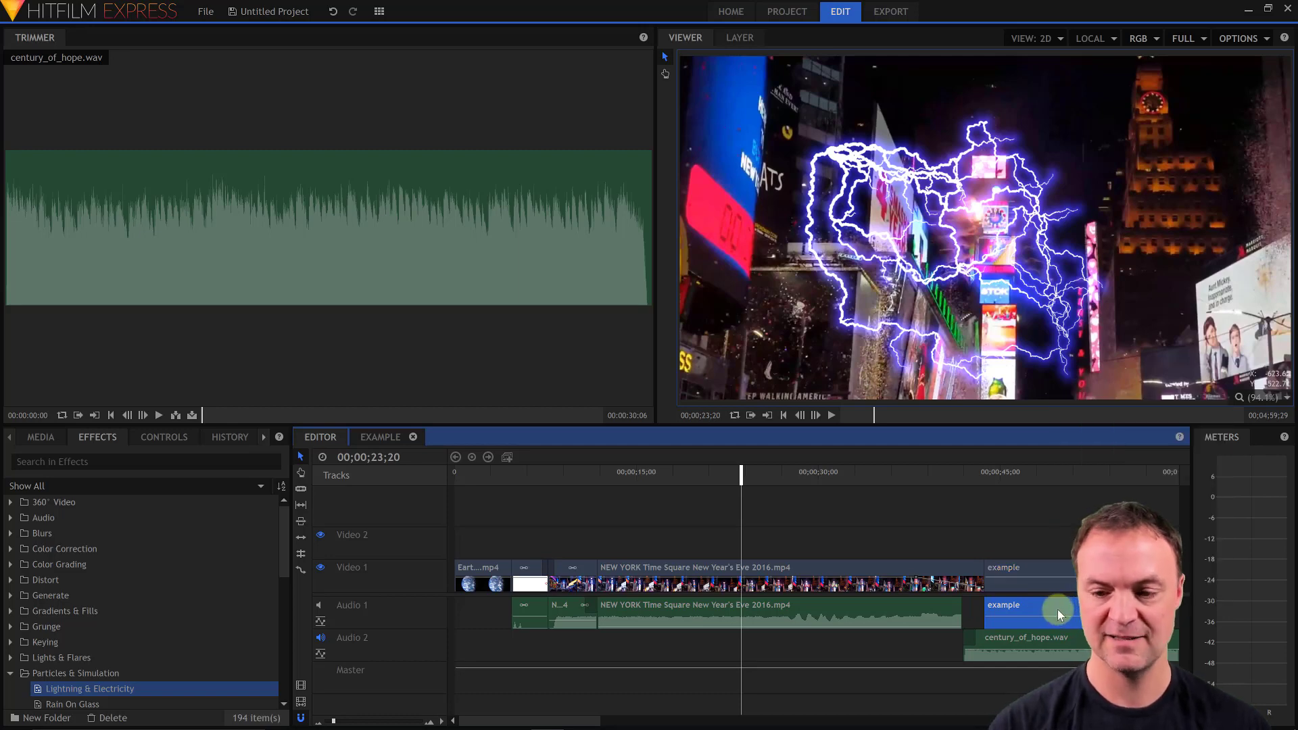
pyautogui.click(1058, 610)
pyautogui.press('Delete')
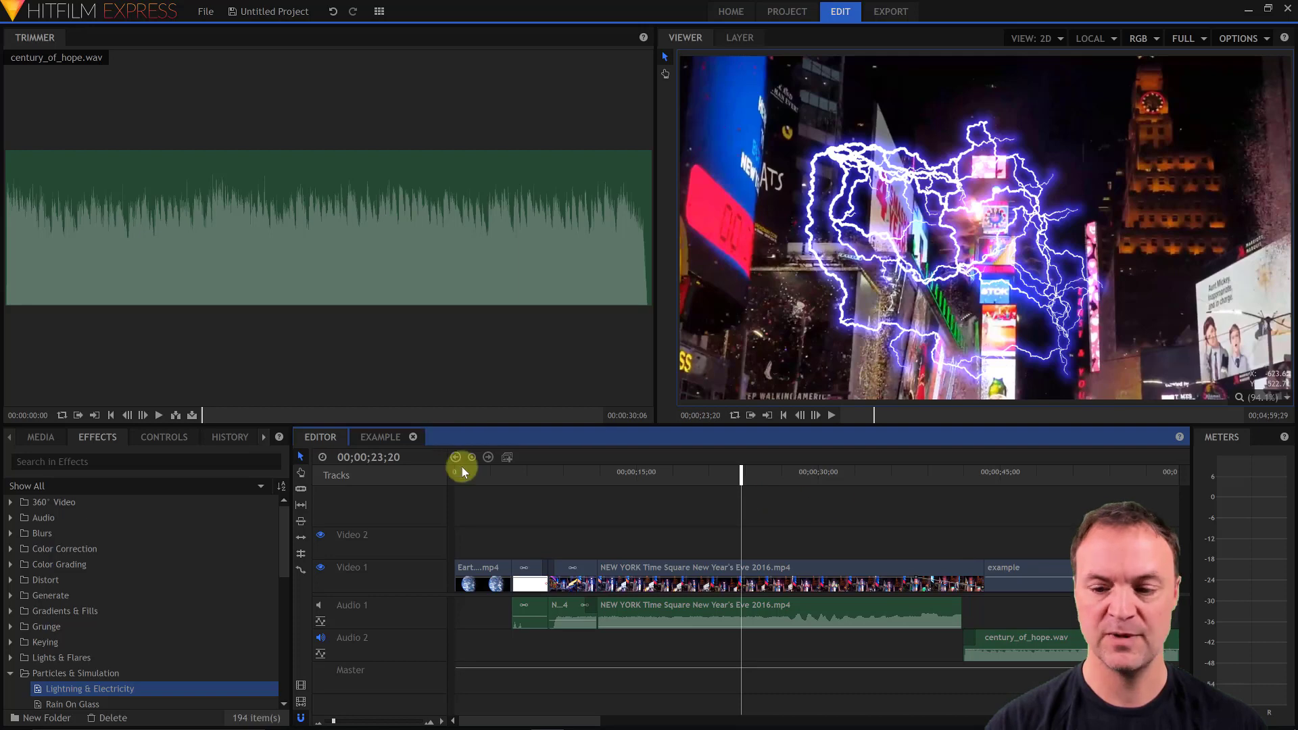
# Open the example composite shot and look through the layer types available for a new layer.
pyautogui.doubleClick(1025, 568)
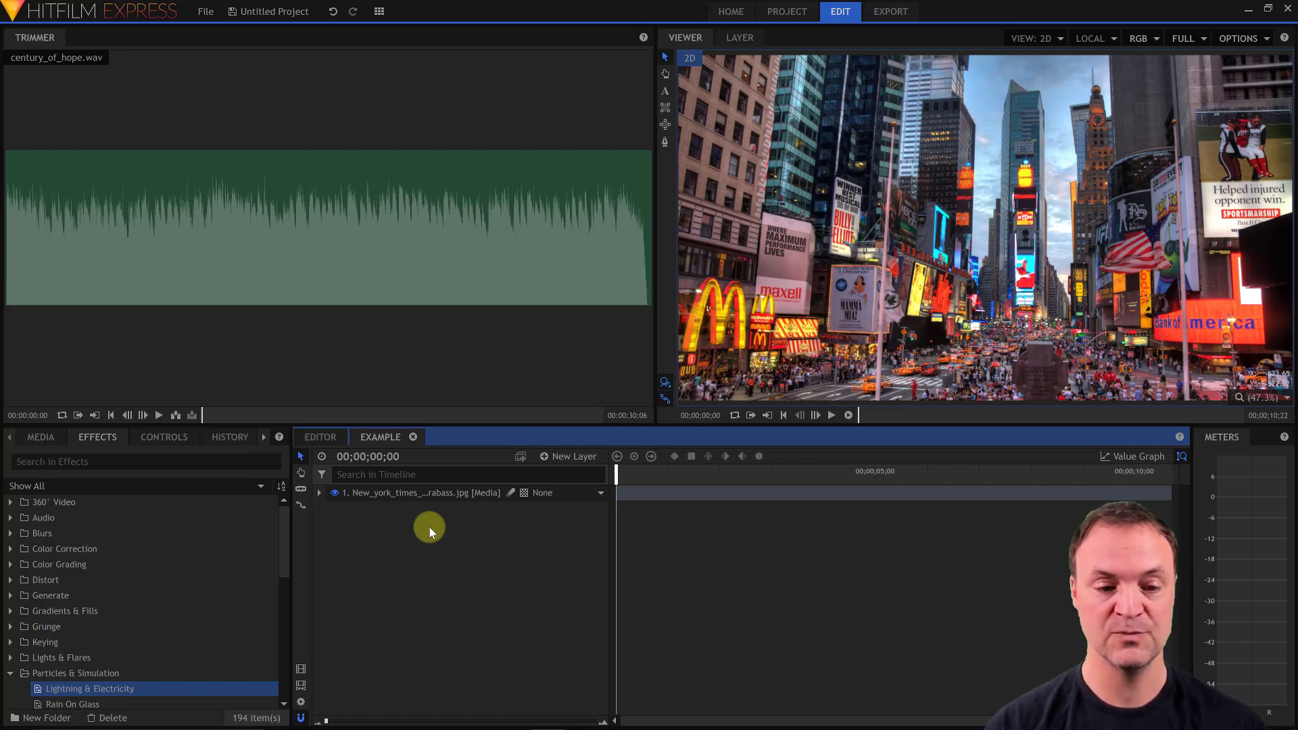
pyautogui.rightClick(430, 528)
pyautogui.moveTo(483, 537)
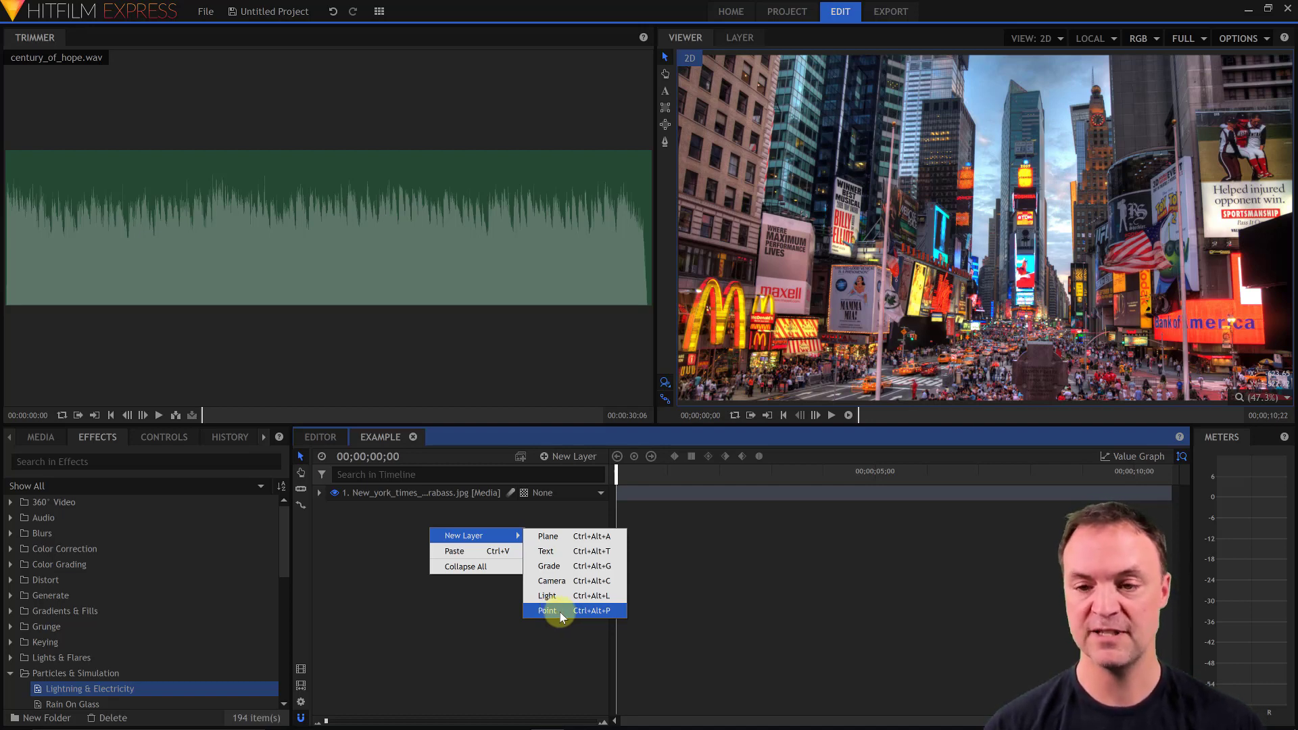
pyautogui.click(530, 612)
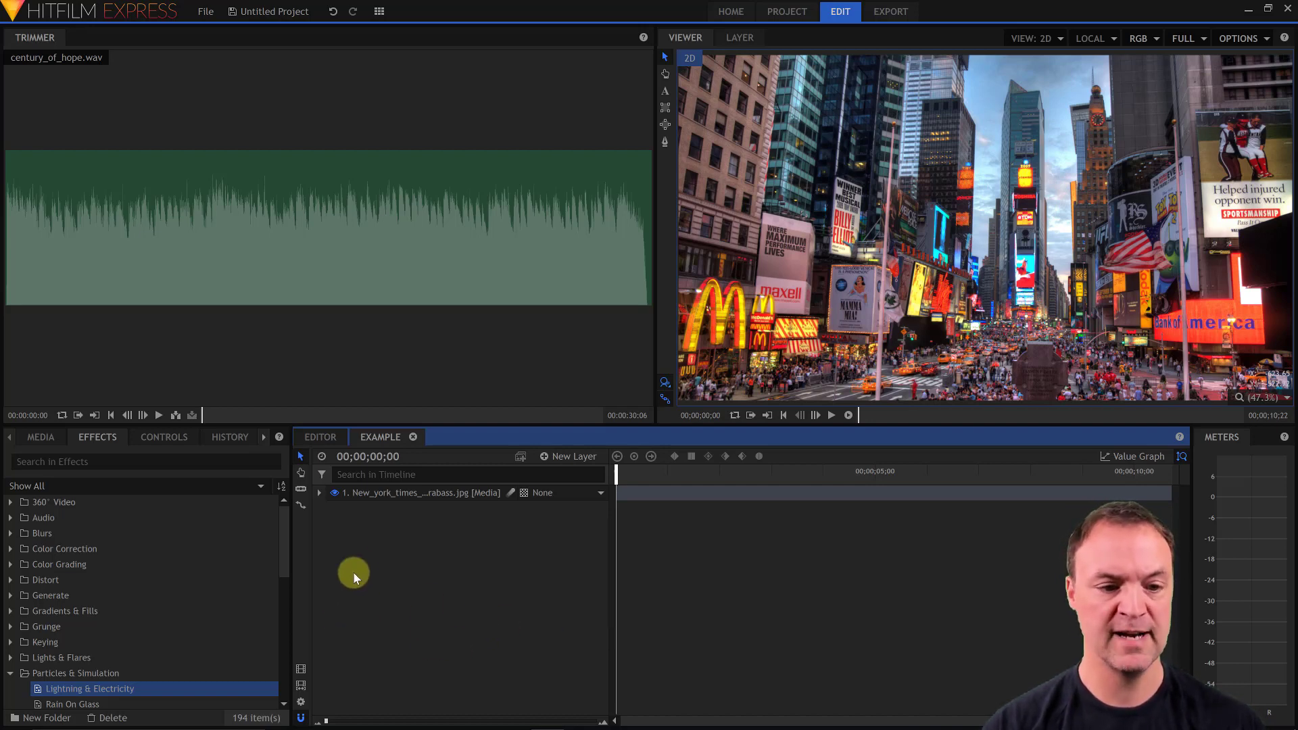
# Keyframe the image layer's scale at the start of the composite shot and set it to 50% at 00;00;10;21.
pyautogui.click(420, 496)
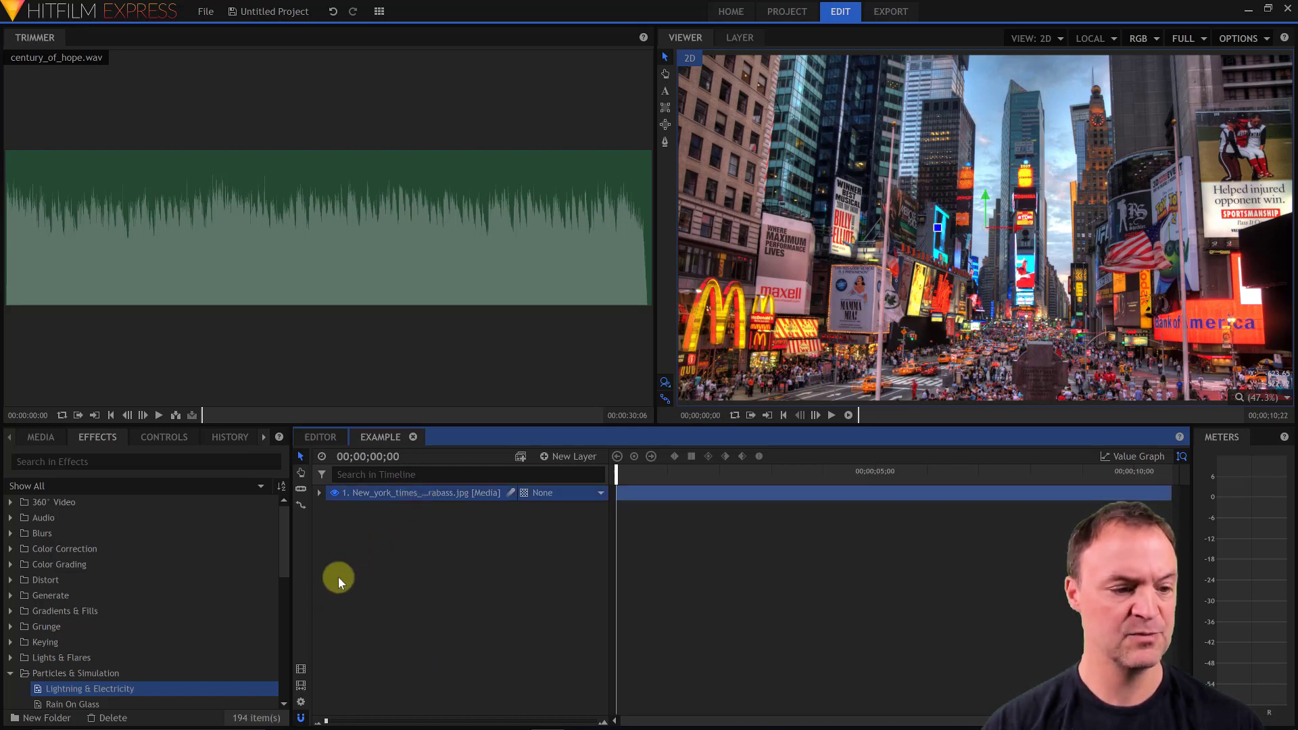
pyautogui.click(180, 440)
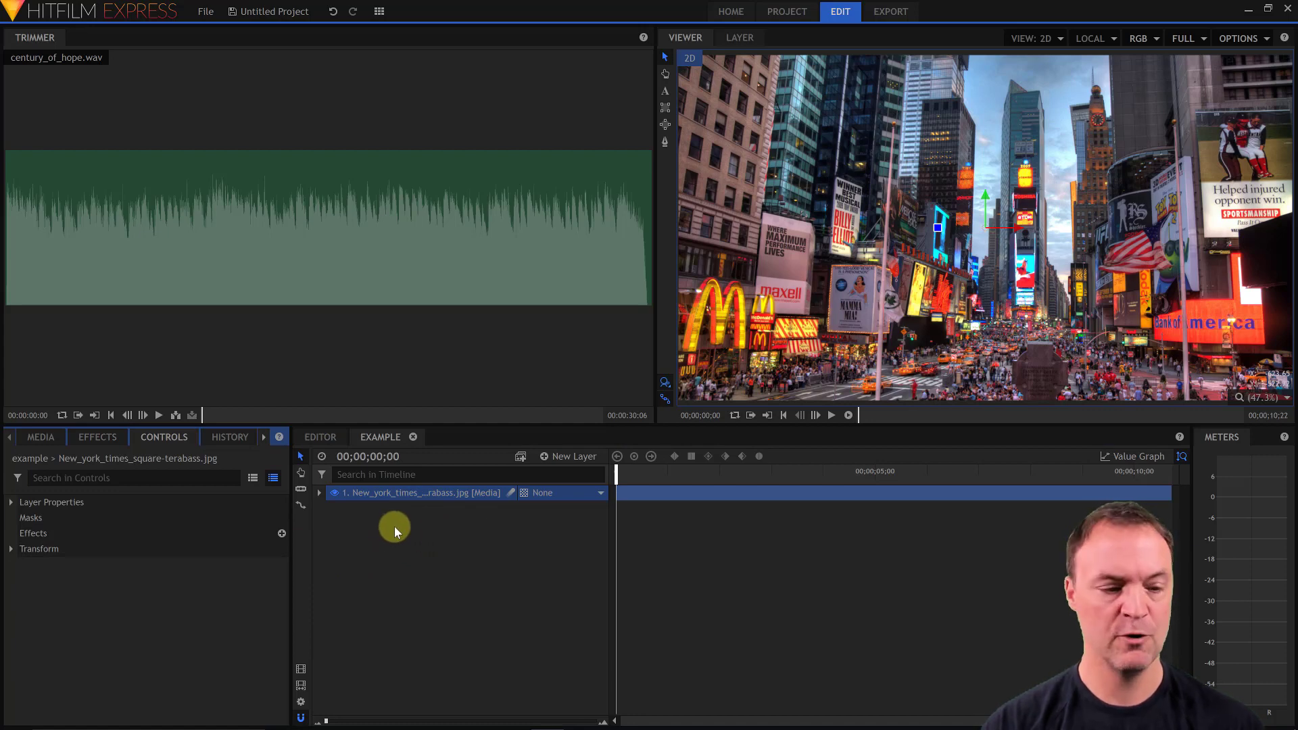
pyautogui.click(12, 550)
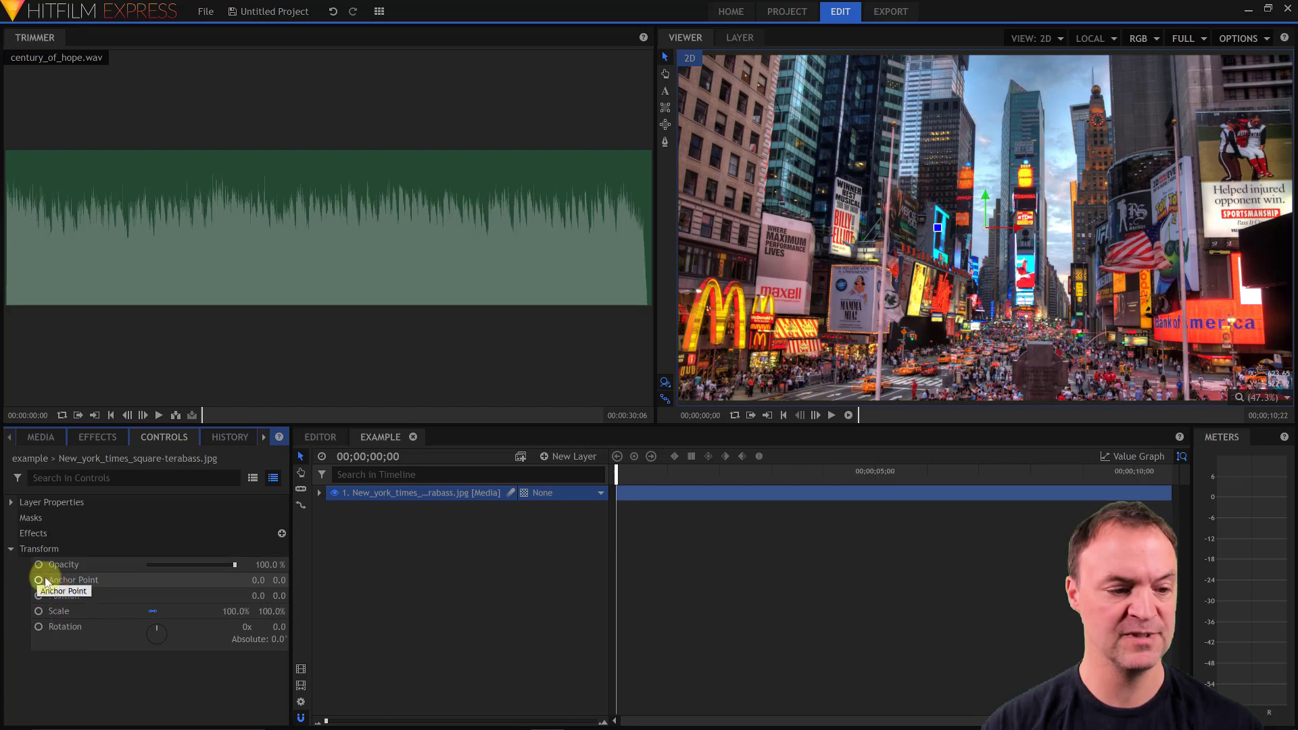
pyautogui.click(41, 612)
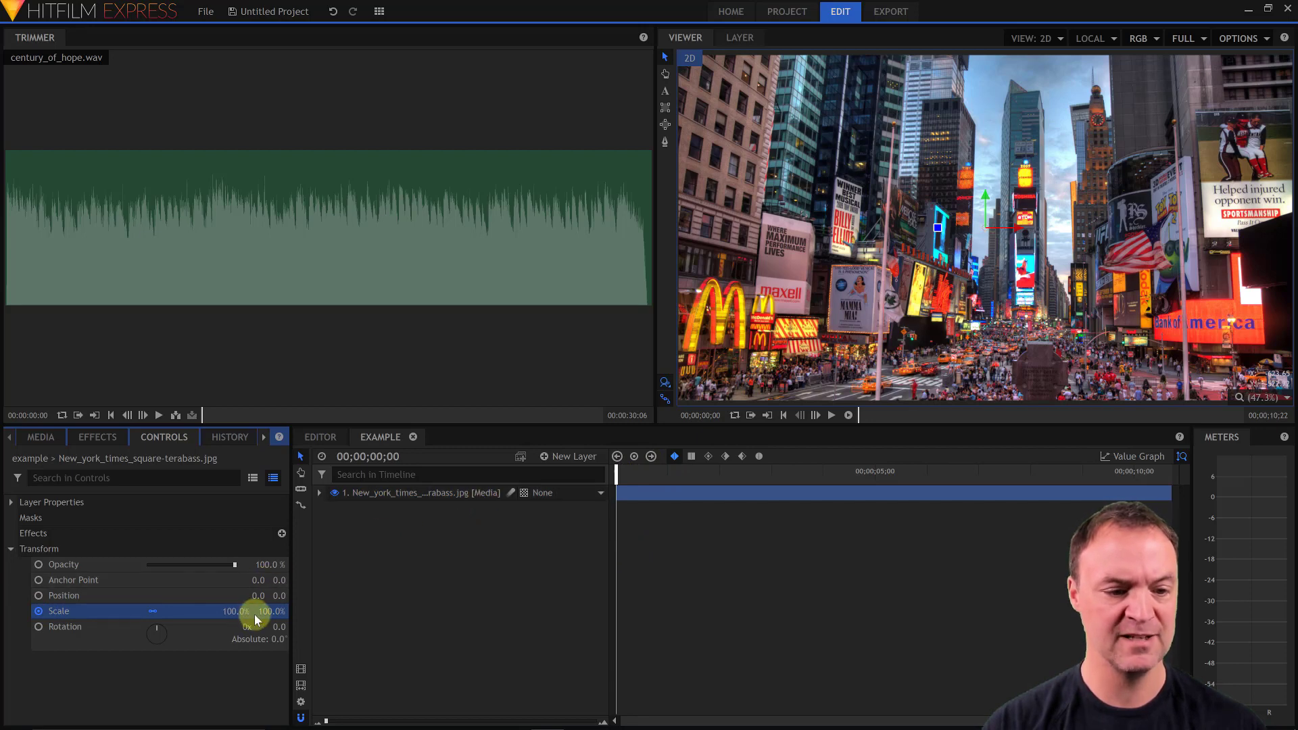
pyautogui.moveTo(638, 471); pyautogui.dragTo(1171, 475)
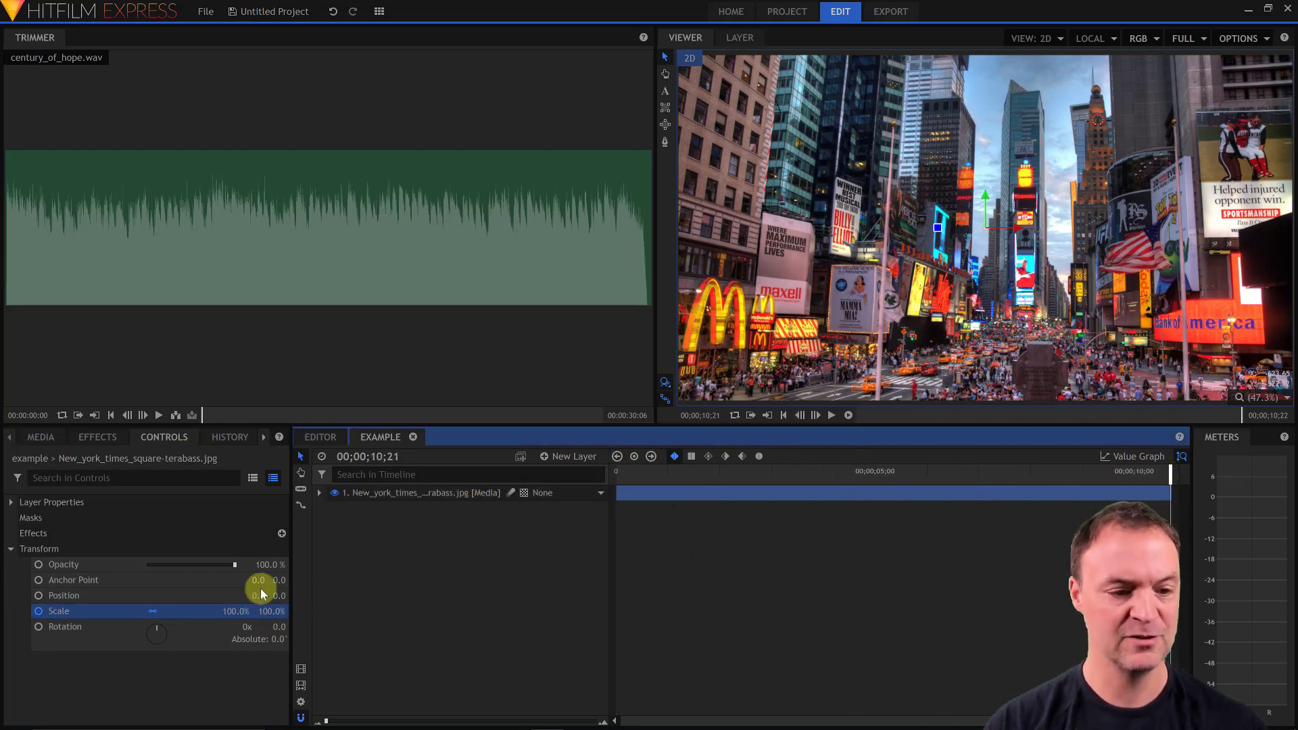
pyautogui.click(276, 611)
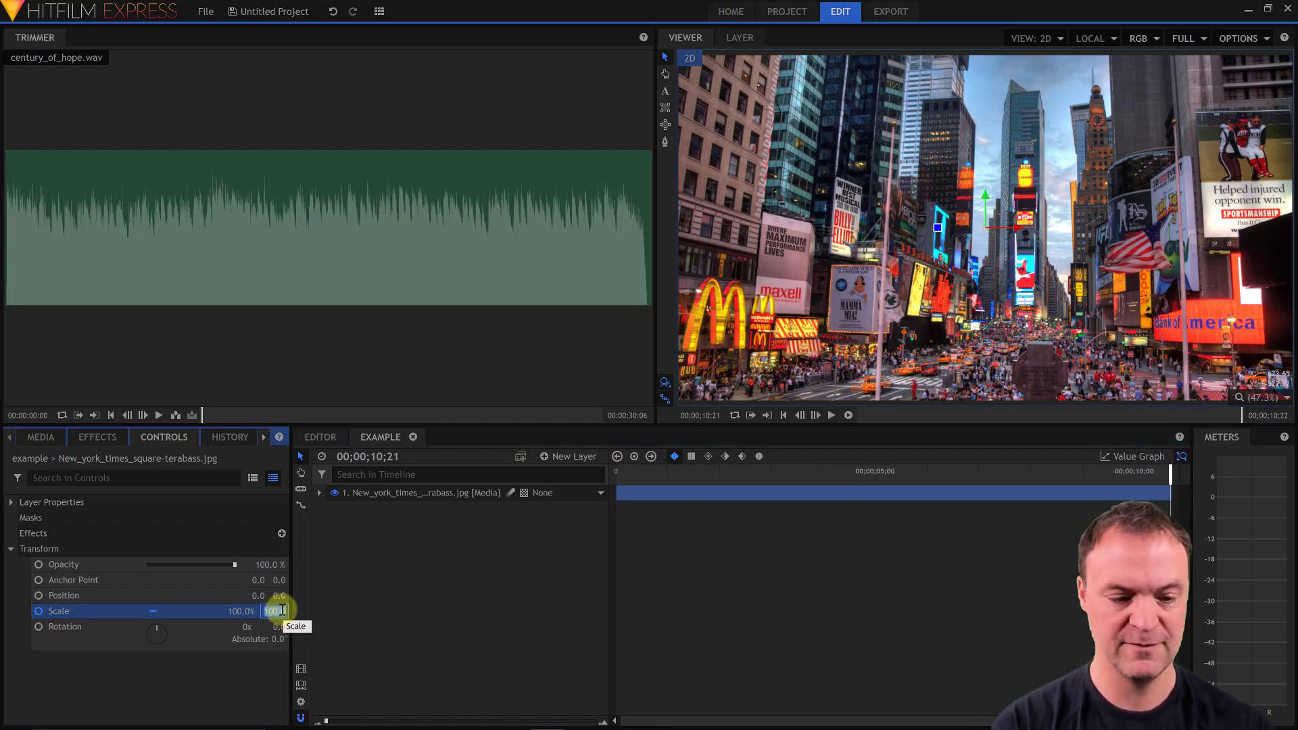
pyautogui.write('50')
pyautogui.press('Return')
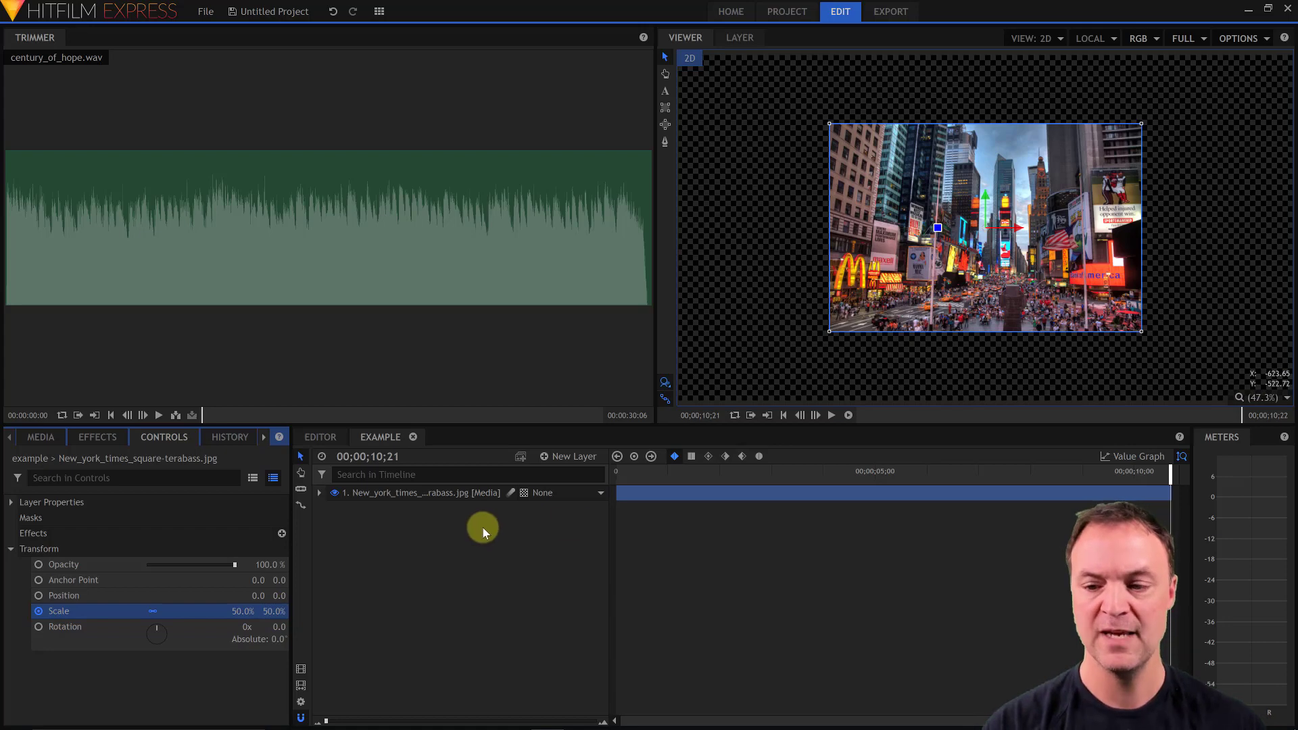
# Preview the scale animation in the composite shot, play it in the editor timeline from 00;00;42;15, and reopen the example clip.
pyautogui.moveTo(1171, 478); pyautogui.dragTo(639, 504)
pyautogui.moveTo(753, 506); pyautogui.dragTo(872, 509)
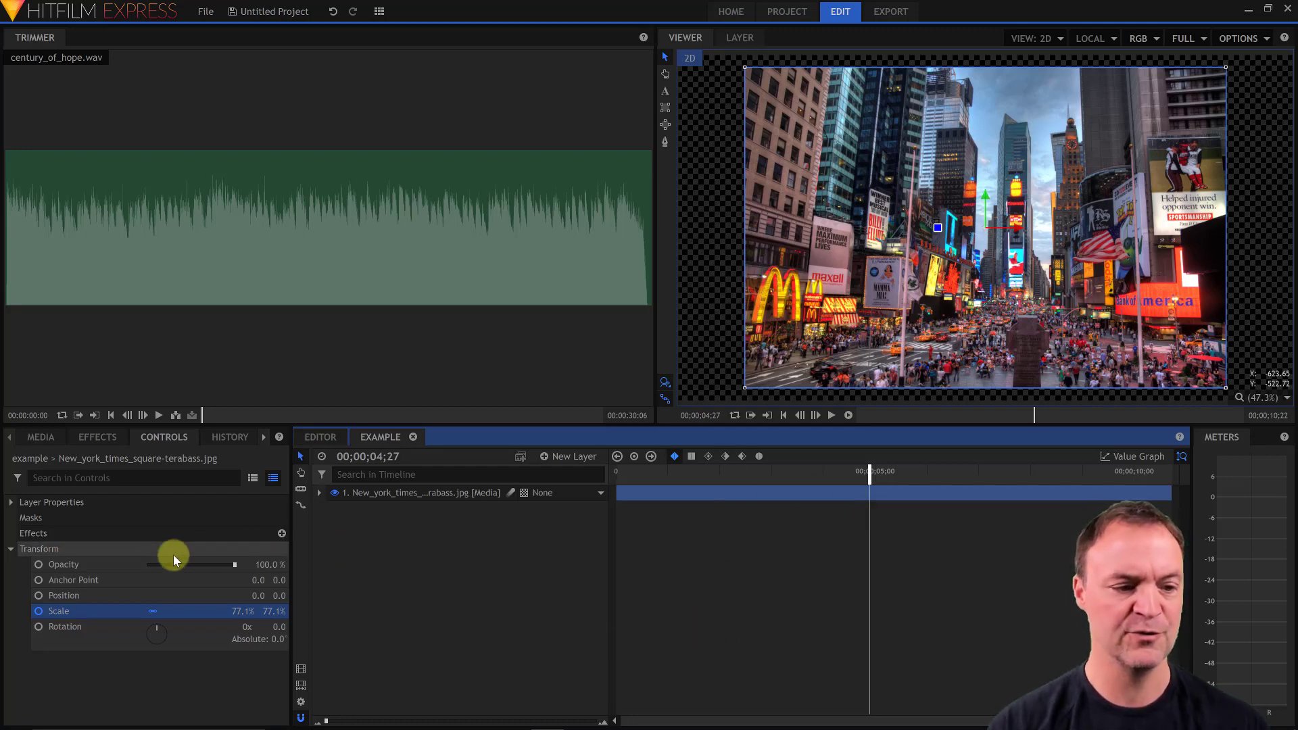
pyautogui.click(326, 438)
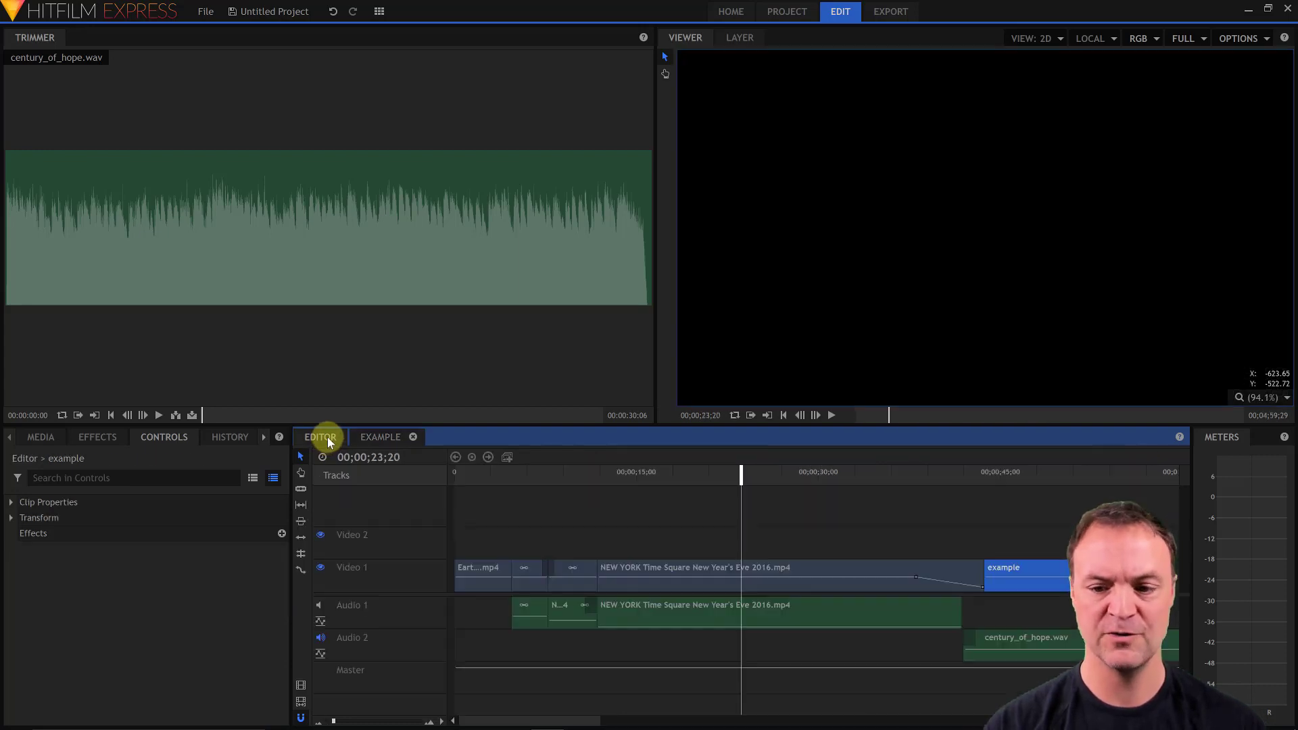
pyautogui.click(969, 472)
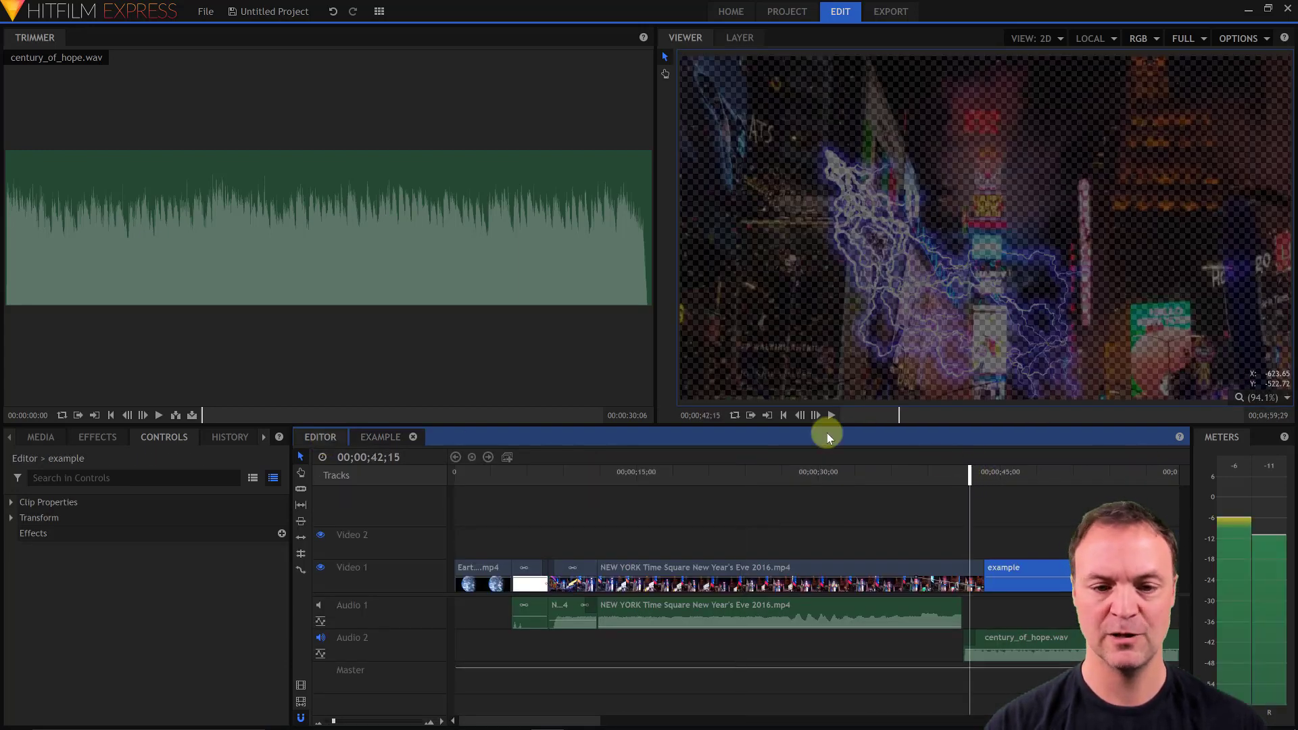
pyautogui.click(832, 416)
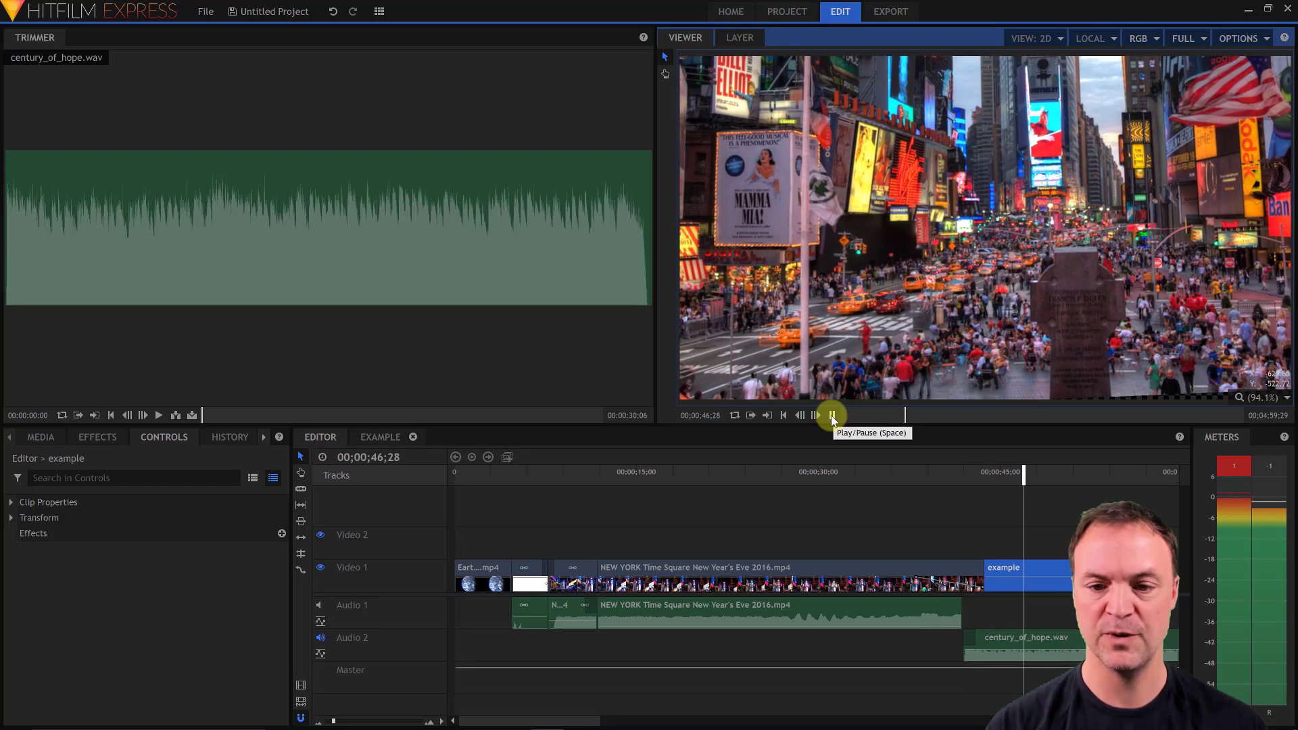
pyautogui.click(833, 415)
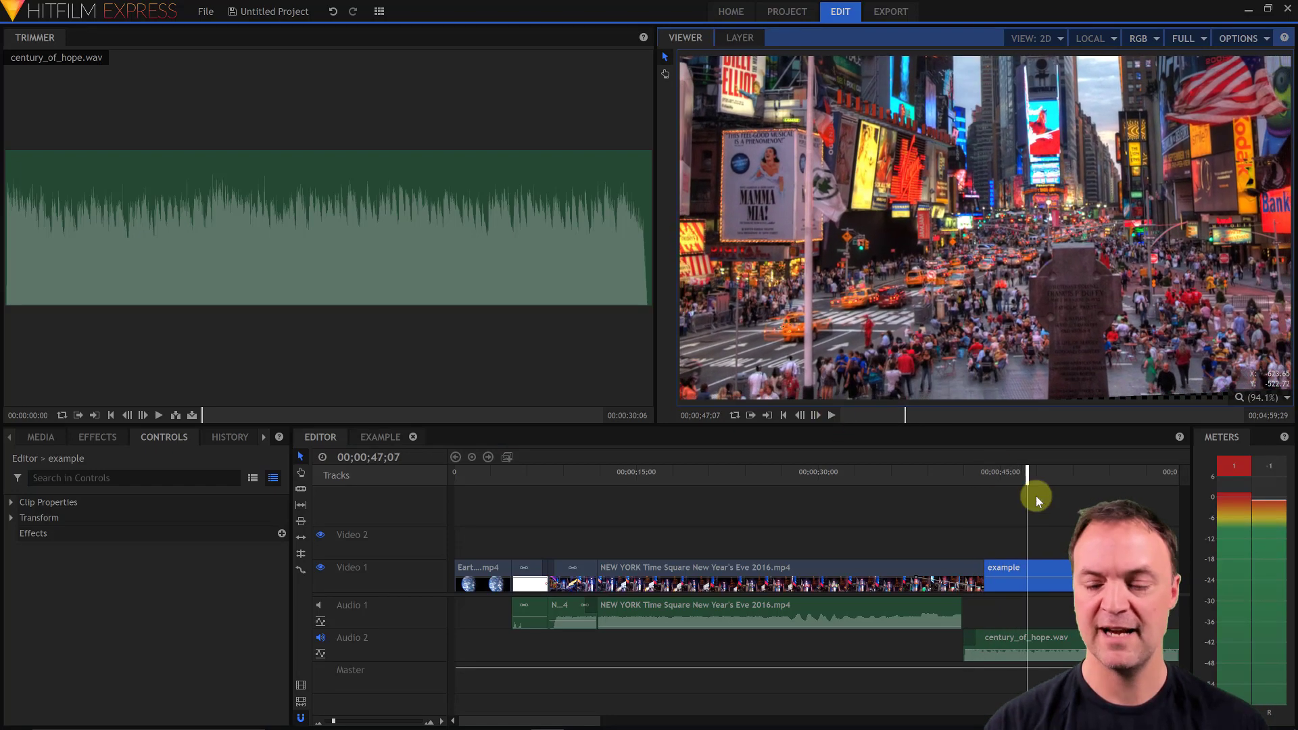
pyautogui.click(1056, 574)
pyautogui.doubleClick(1057, 575)
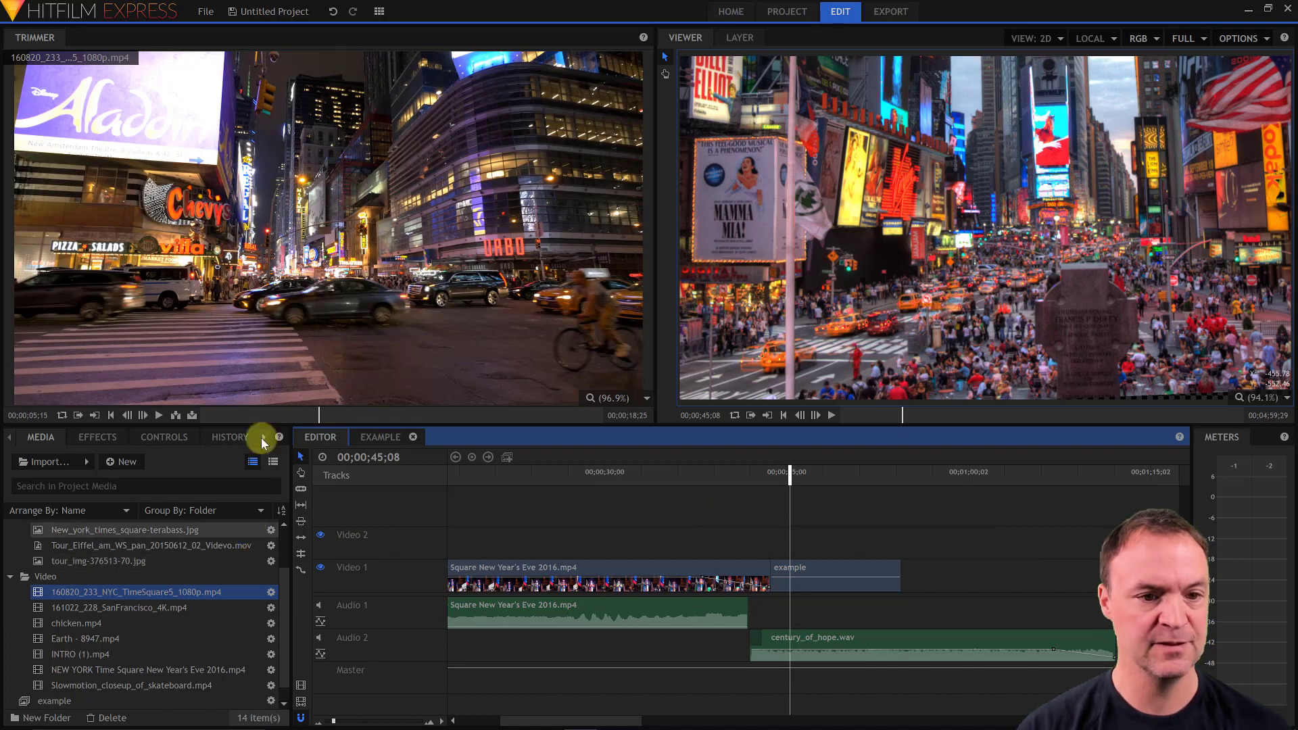
# Place 160820_233_NYC_TimeSquare5_1080p.mp4 directly after the example clip on Video 1 and chicken.mp4 above it on Video 2.
pyautogui.moveTo(173, 594); pyautogui.dragTo(971, 580)
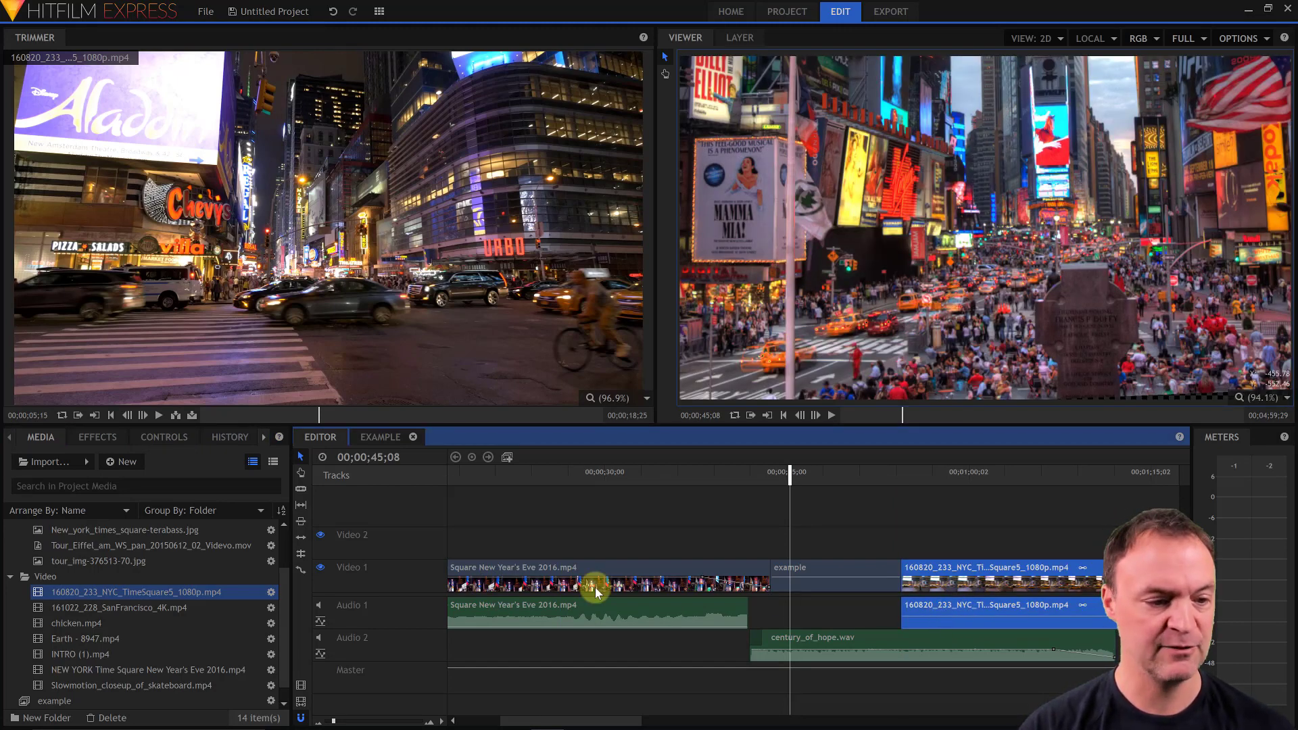
pyautogui.click(71, 627)
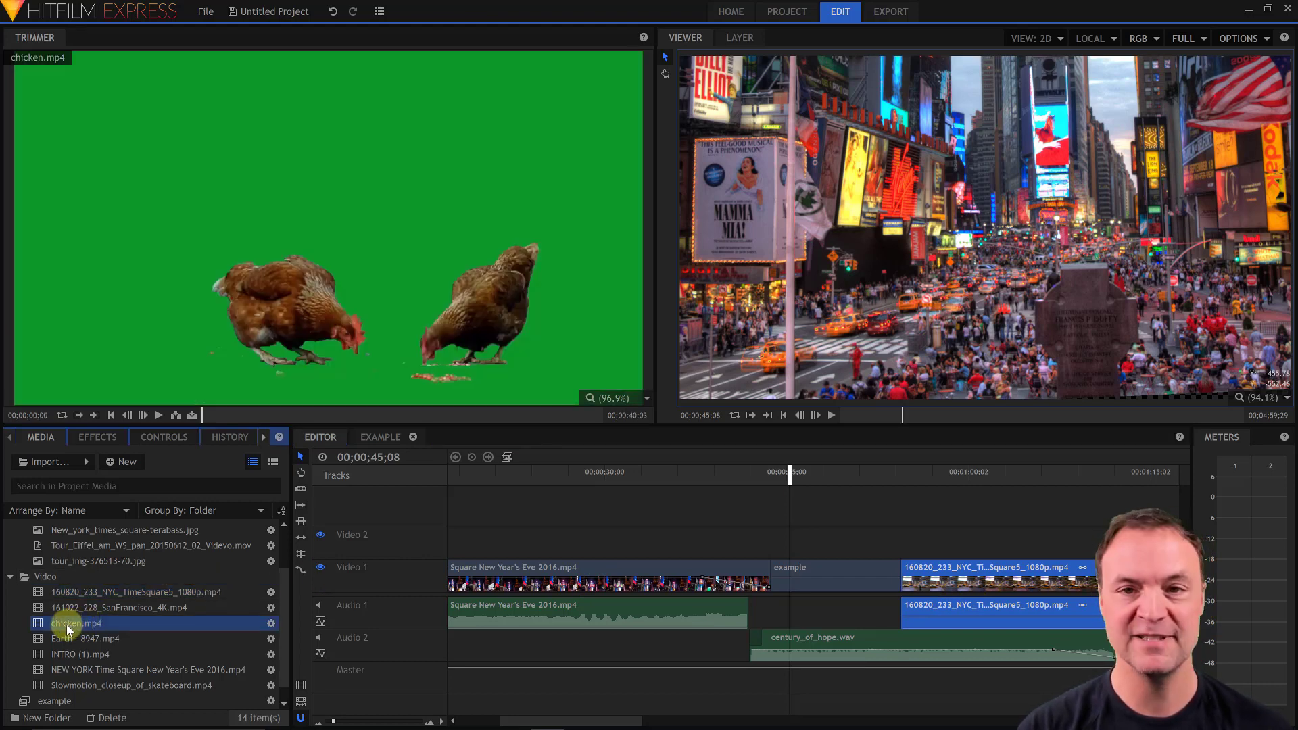
pyautogui.moveTo(68, 629); pyautogui.dragTo(909, 547)
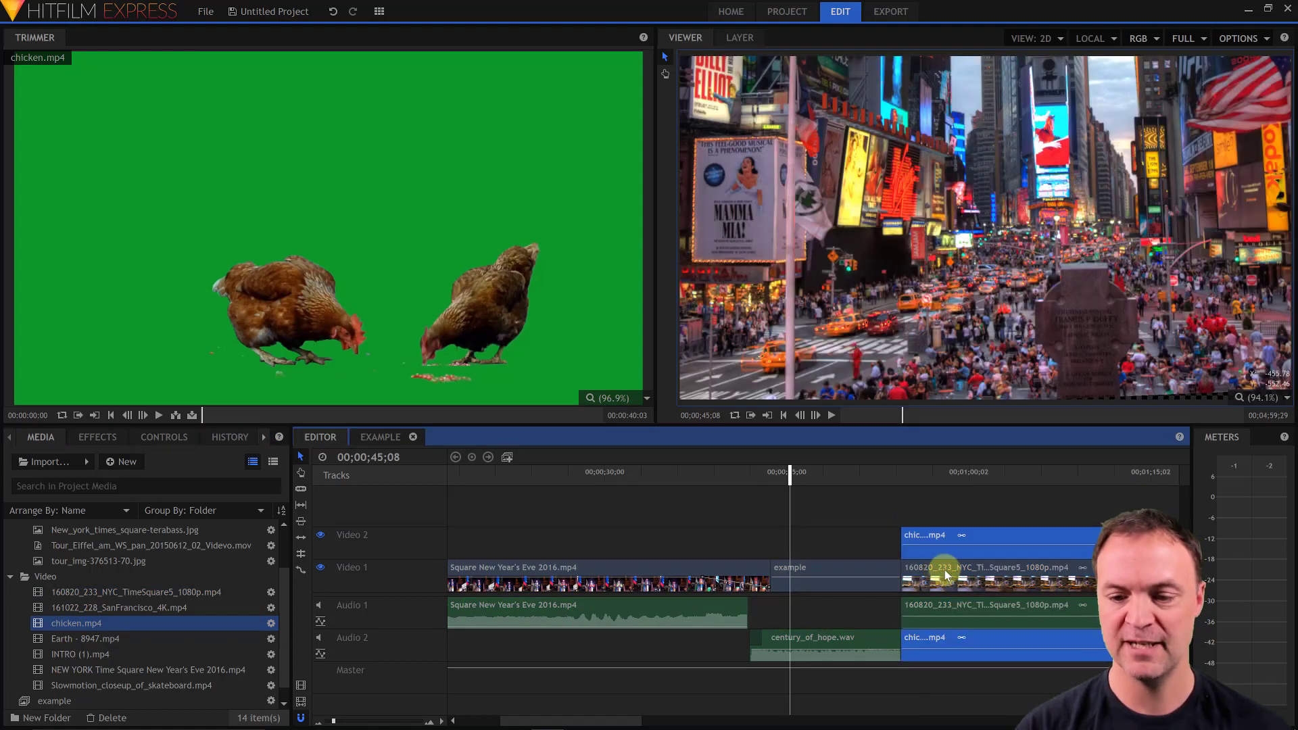
# Apply Hue & RGB Key to the chicken clip at 00;00;56;11 and sample its green background as the key color.
pyautogui.click(924, 472)
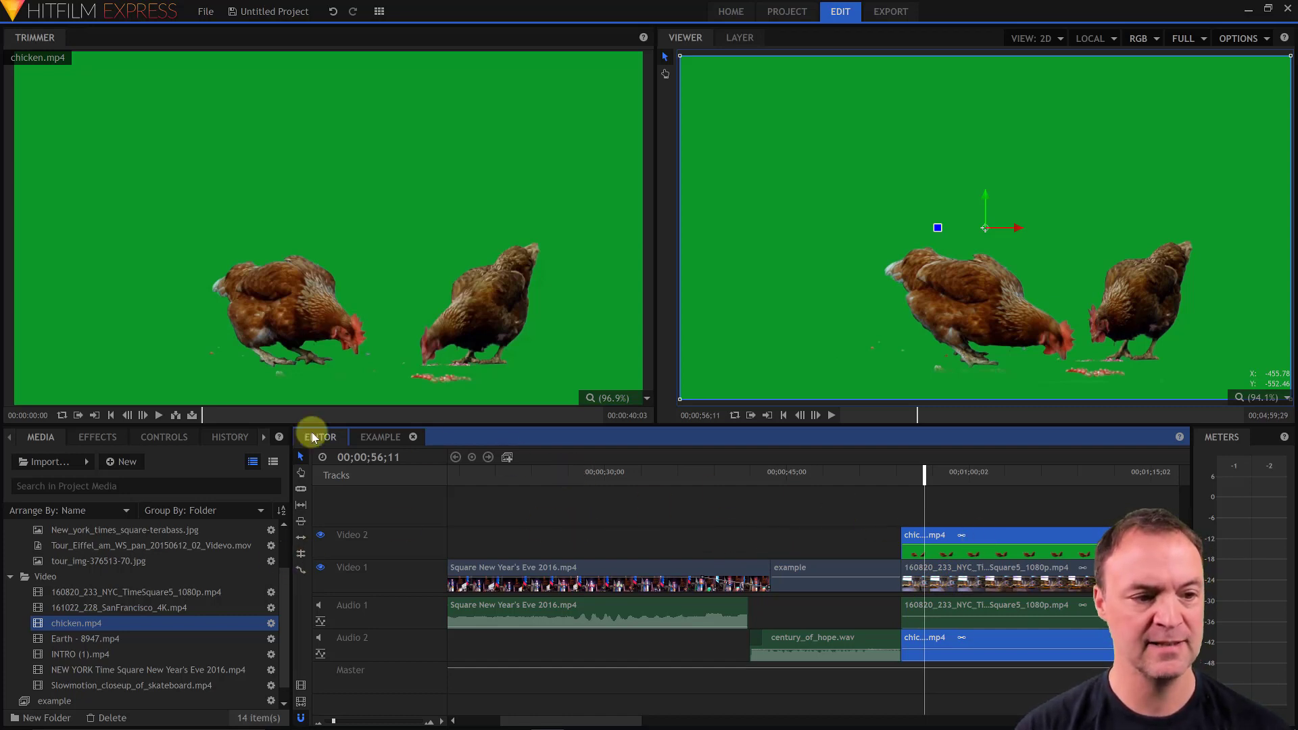
pyautogui.click(105, 440)
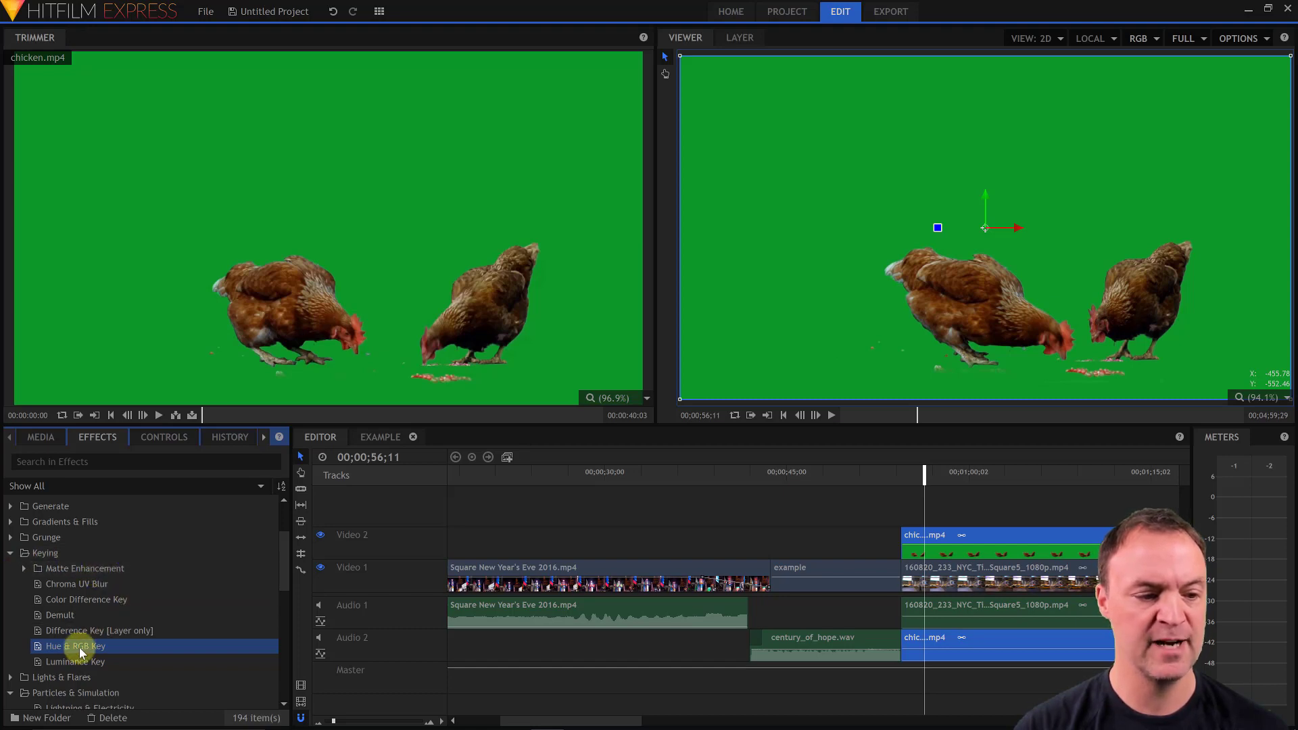
pyautogui.moveTo(102, 648); pyautogui.dragTo(1041, 536)
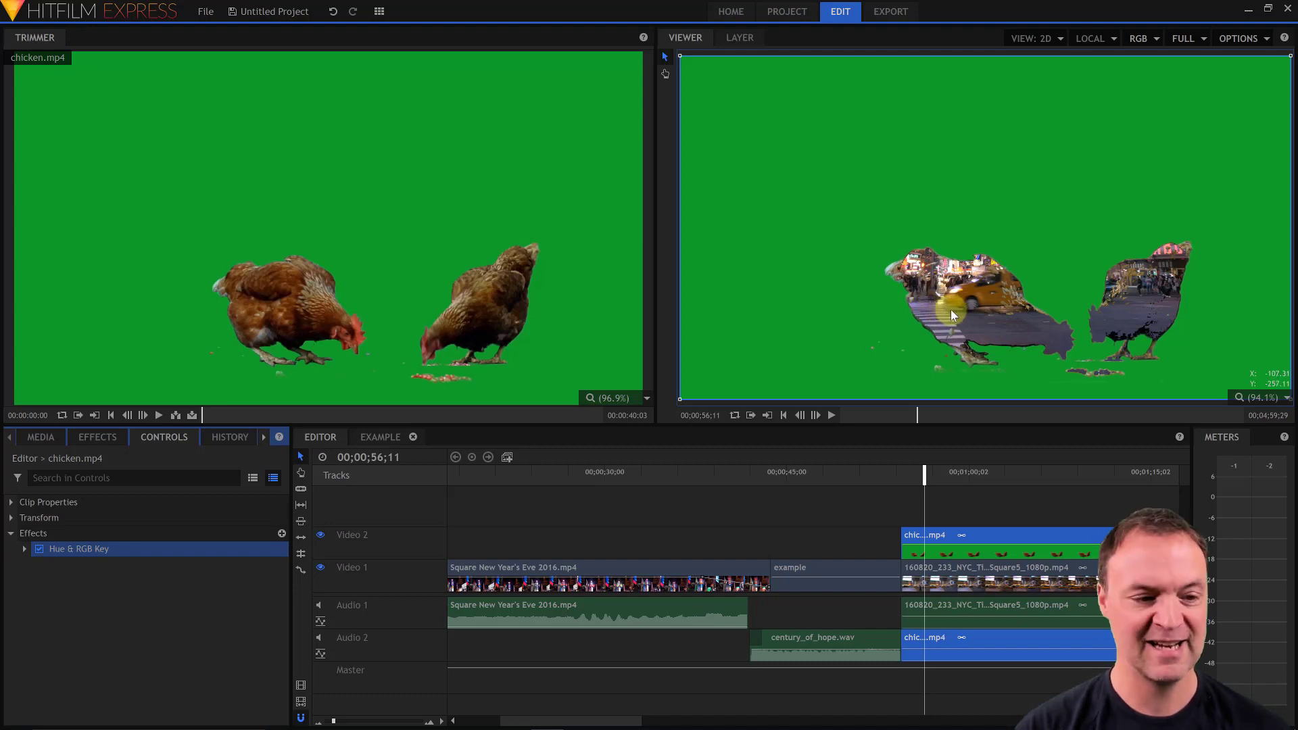
pyautogui.click(24, 549)
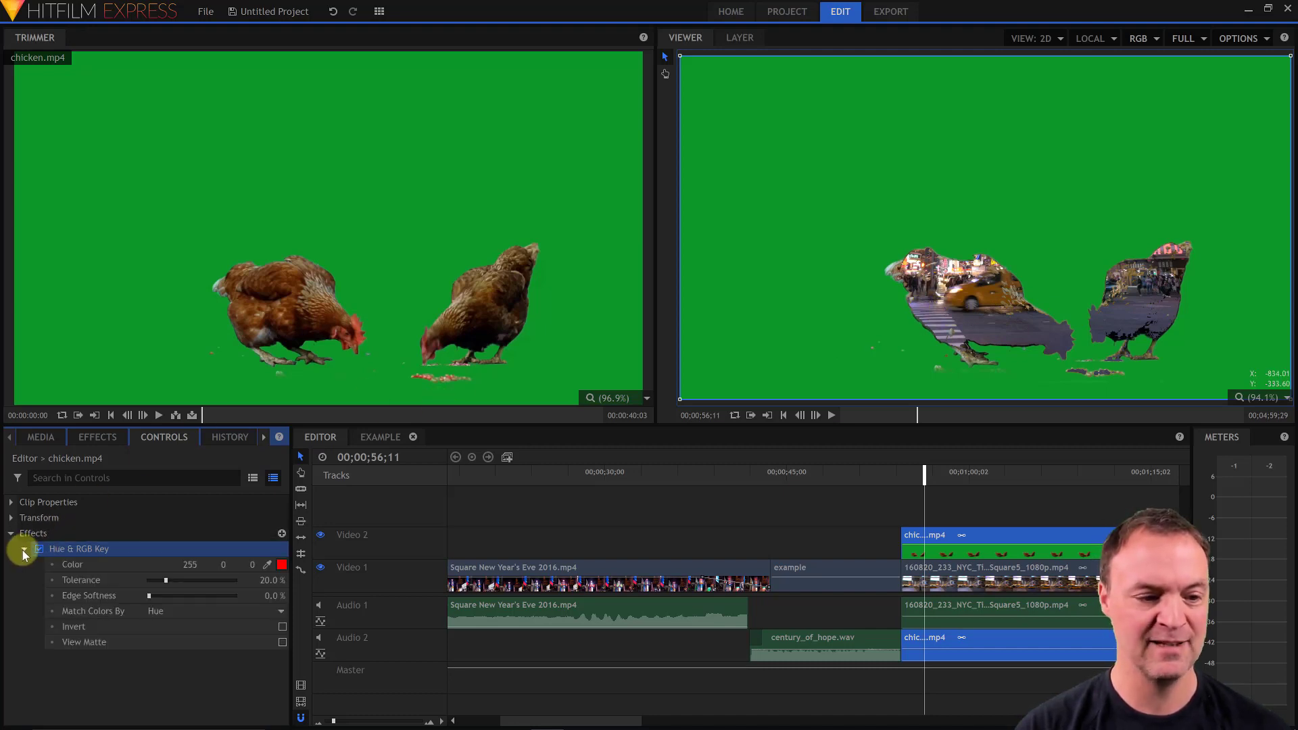
pyautogui.click(267, 566)
pyautogui.moveTo(265, 566); pyautogui.dragTo(970, 236)
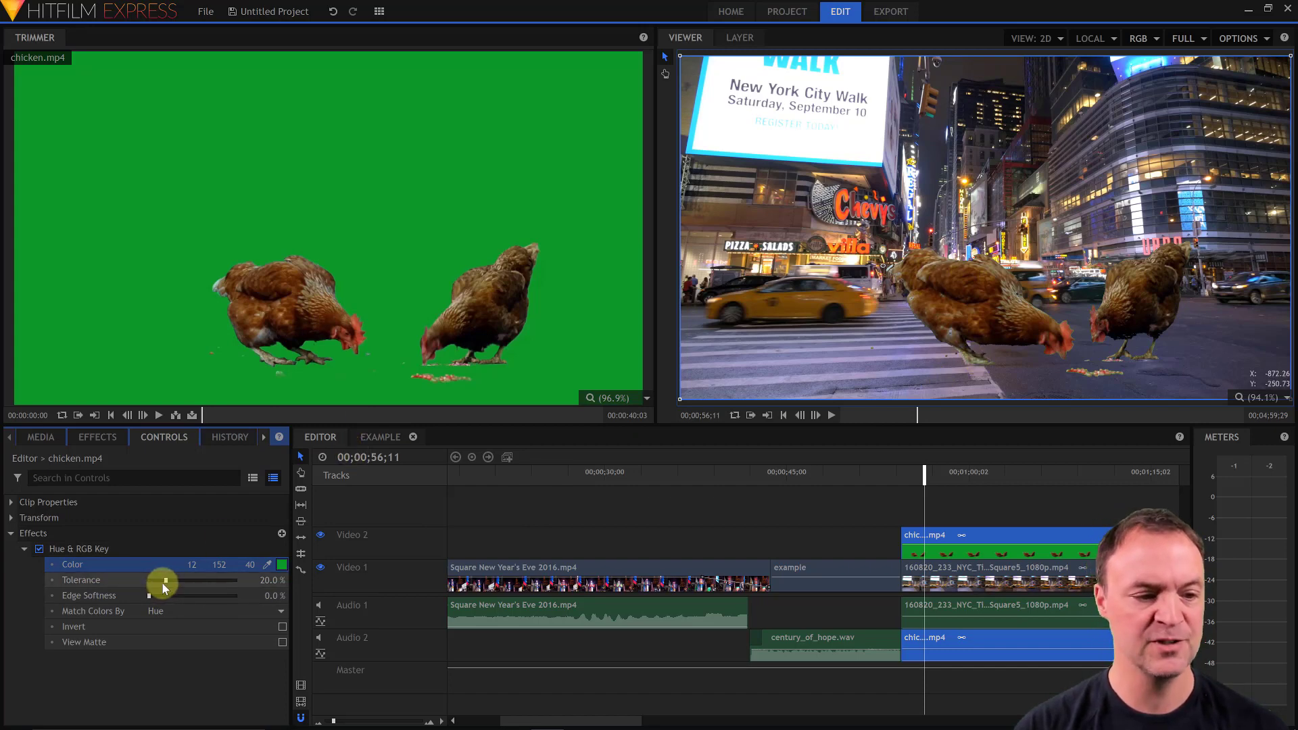
# Set the Hue & RGB Key tolerance to 26% and try matching colors by RGB before restoring Hue.
pyautogui.moveTo(165, 581); pyautogui.dragTo(169, 582)
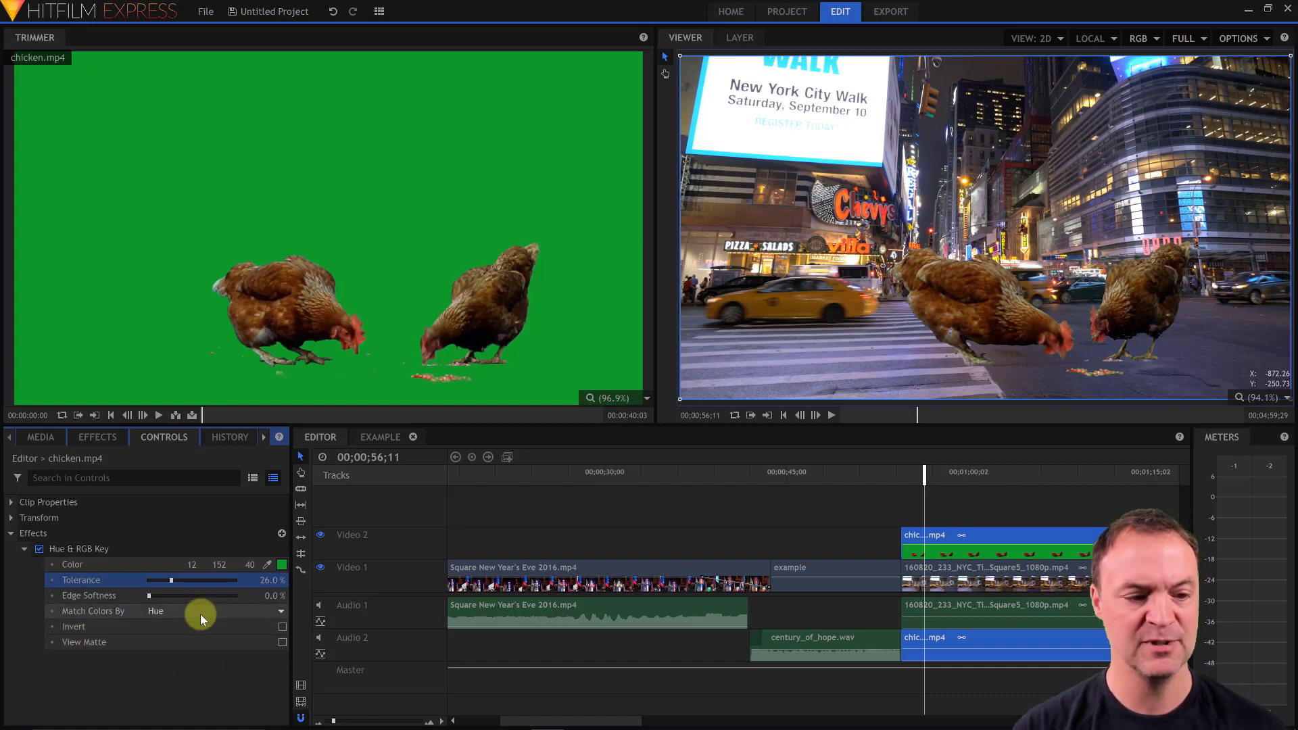
pyautogui.click(280, 612)
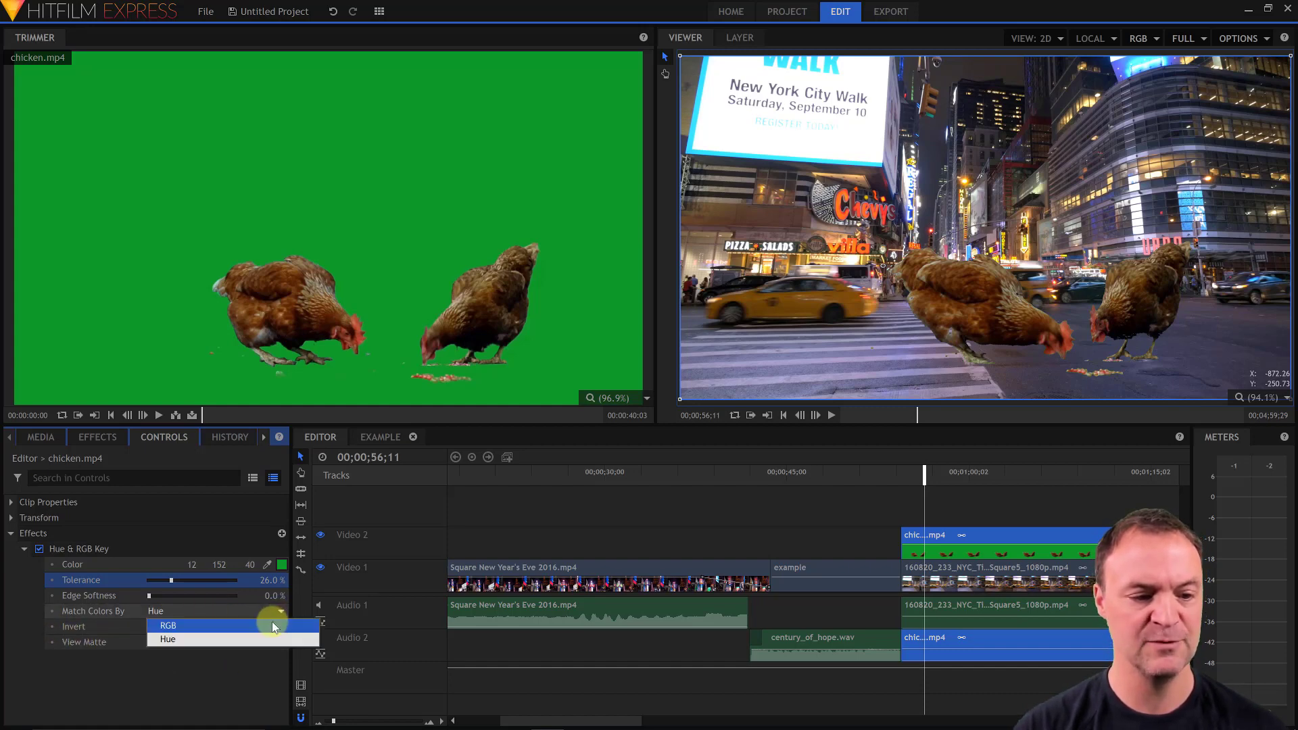
pyautogui.click(272, 622)
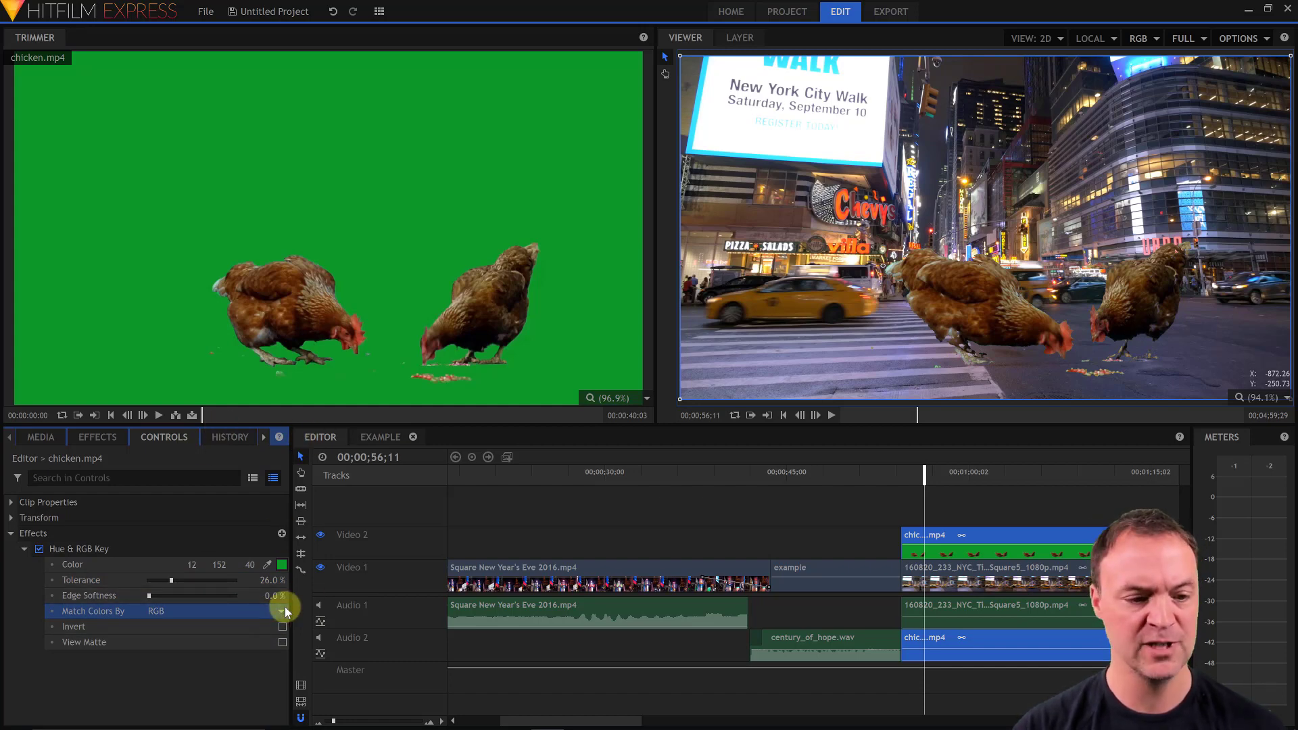
pyautogui.click(281, 610)
pyautogui.click(272, 638)
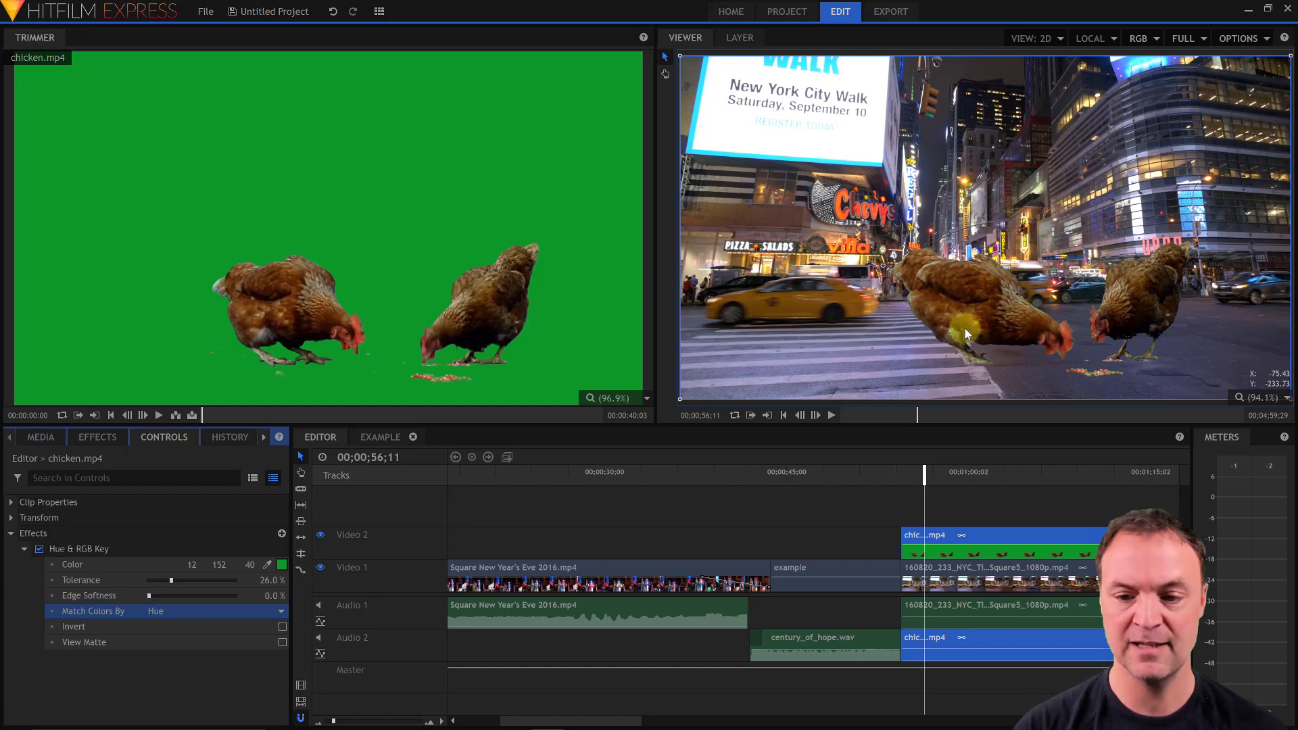
# Scale the keyed chicken clip down to roughly half size and position the chickens on the crosswalk beside the yellow taxi.
pyautogui.click(991, 303)
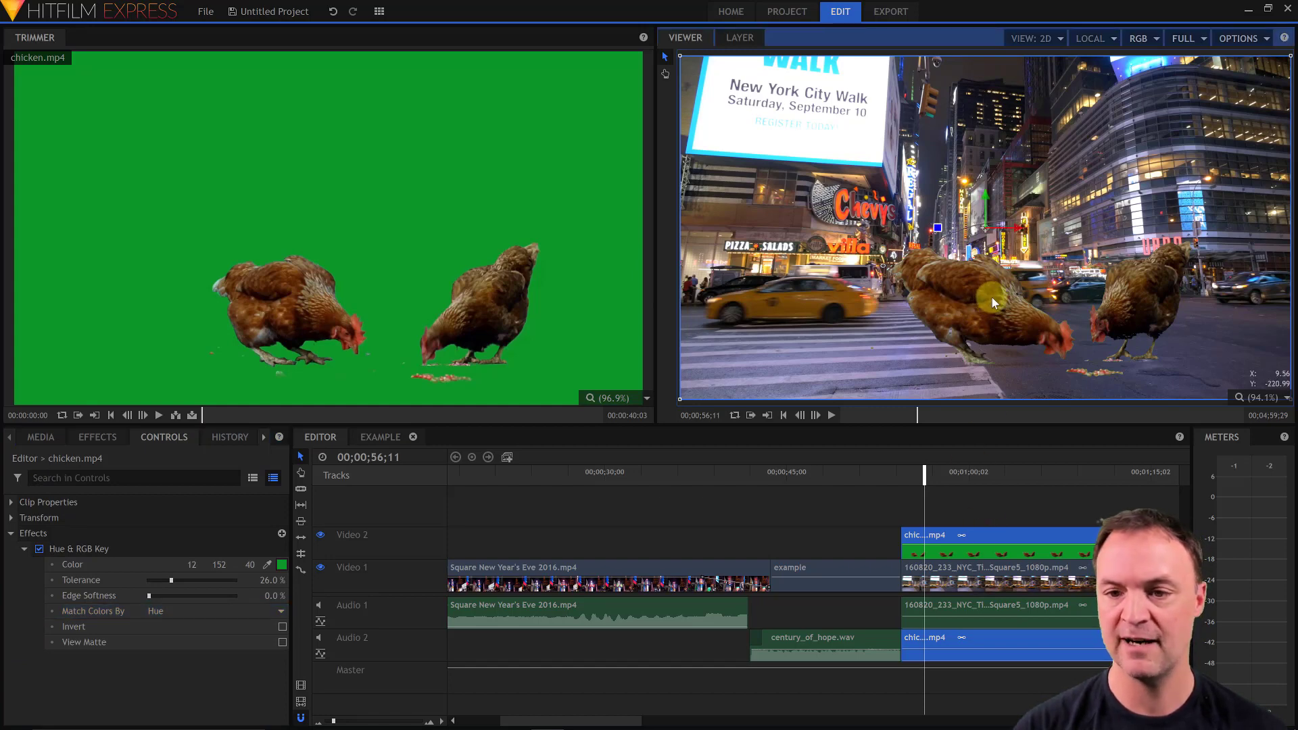
pyautogui.moveTo(976, 303); pyautogui.dragTo(793, 304)
pyautogui.moveTo(1109, 398); pyautogui.dragTo(988, 354)
pyautogui.moveTo(877, 285); pyautogui.dragTo(899, 332)
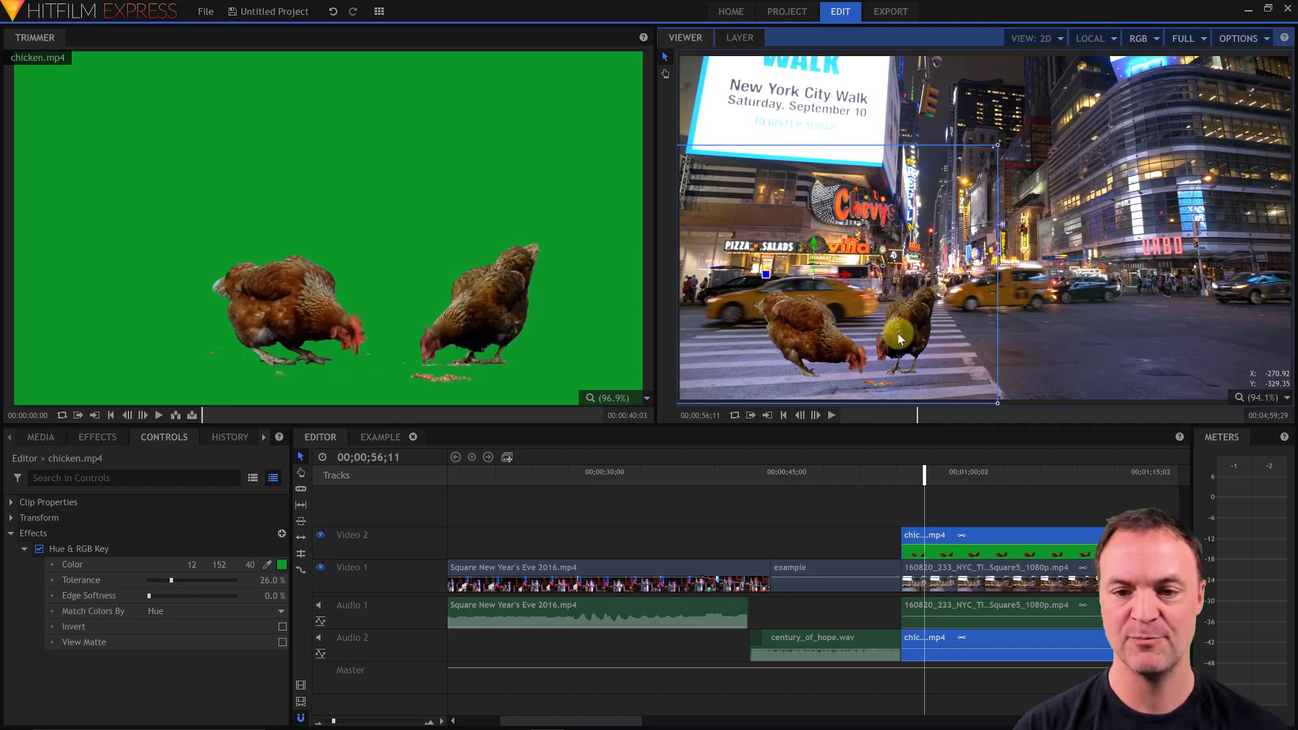
pyautogui.moveTo(997, 405); pyautogui.dragTo(967, 383)
pyautogui.moveTo(894, 338); pyautogui.dragTo(897, 345)
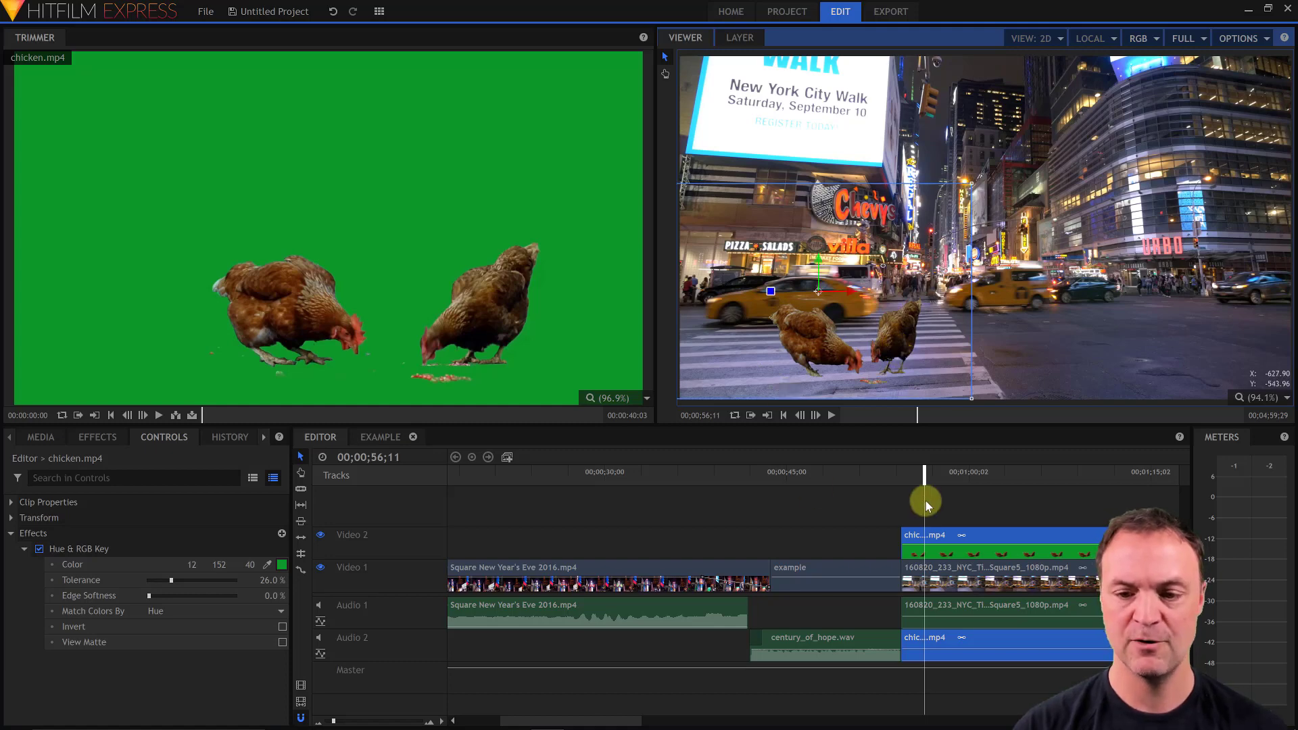
# Play the keyed chickens over the Times Square footage from about 00;00;54;18, at the start of the chicken clip.
pyautogui.moveTo(922, 471); pyautogui.dragTo(901, 479)
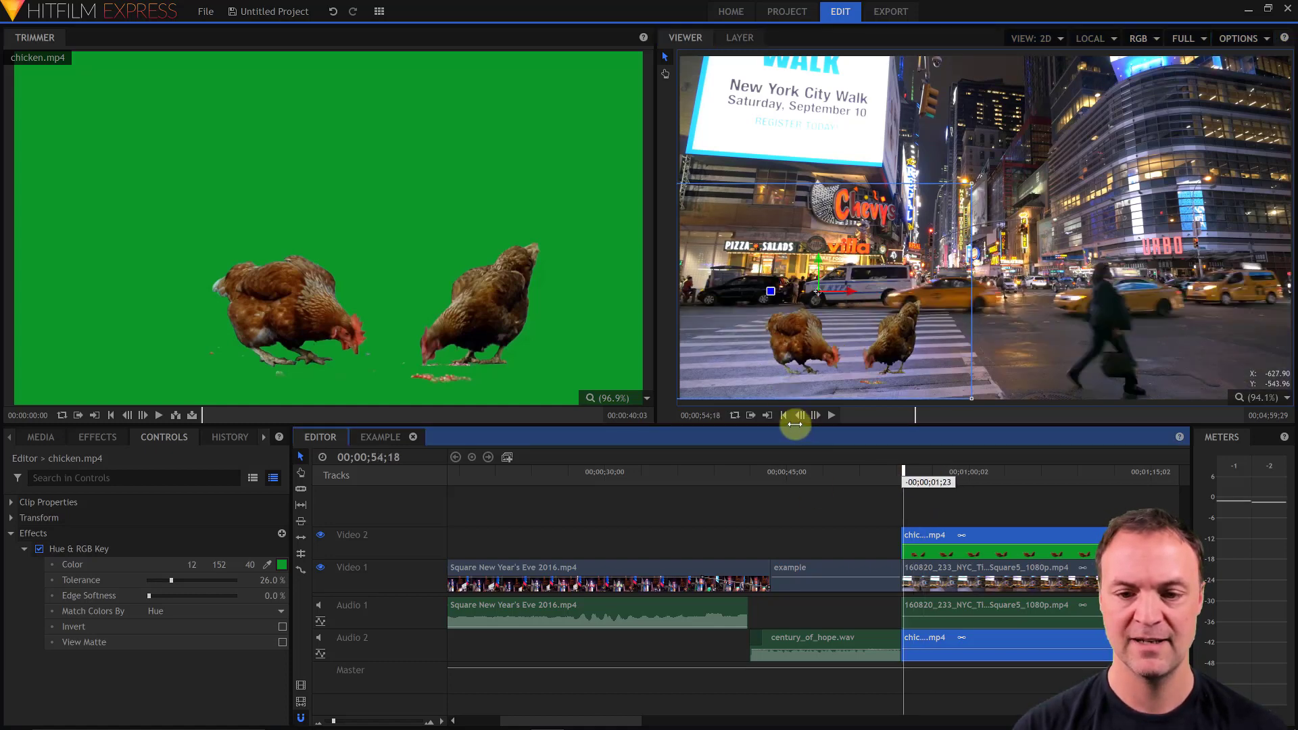
pyautogui.moveTo(795, 423); pyautogui.dragTo(834, 417)
pyautogui.click(831, 415)
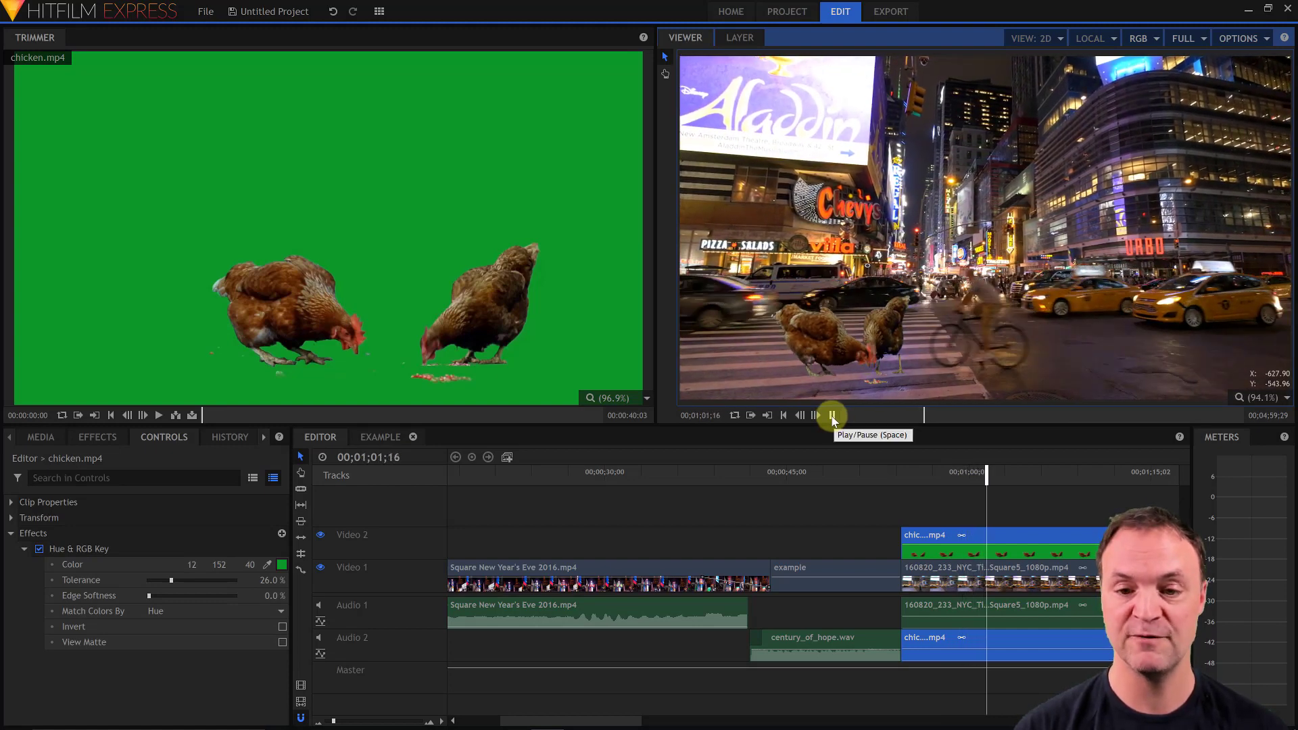
pyautogui.click(832, 414)
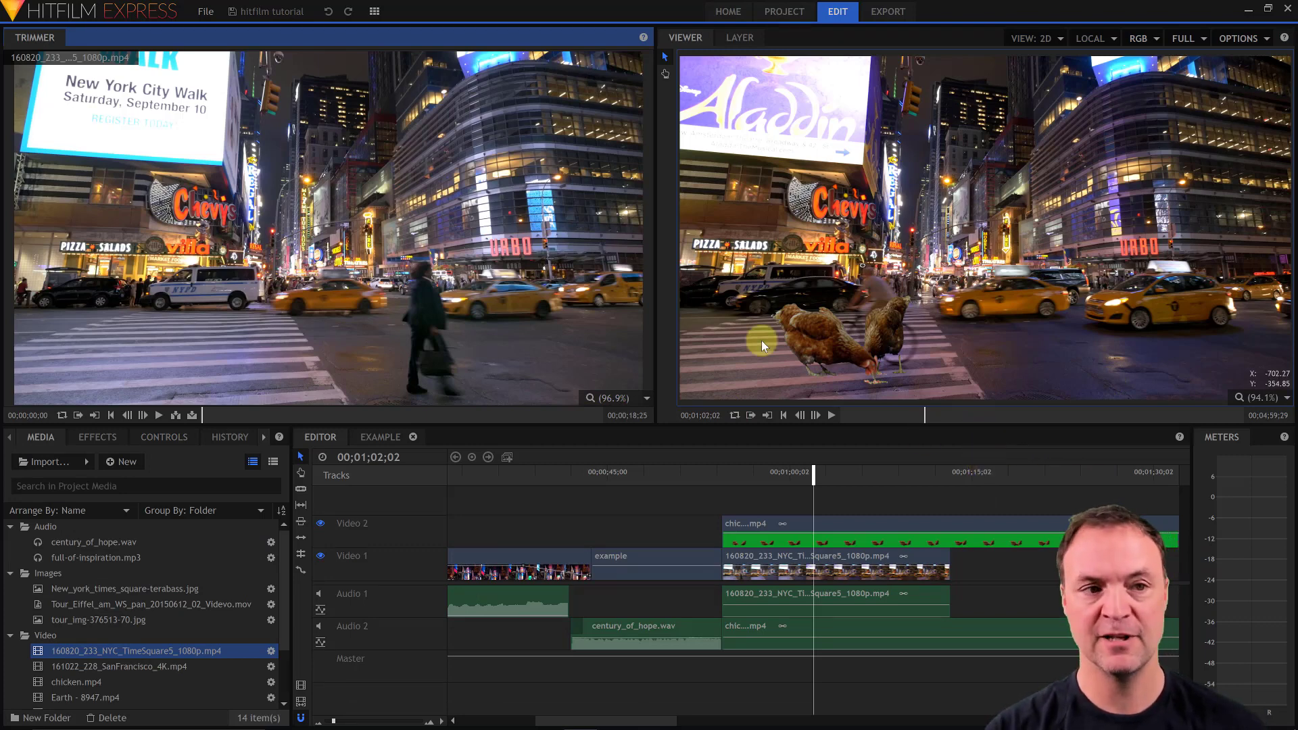
pyautogui.click(206, 12)
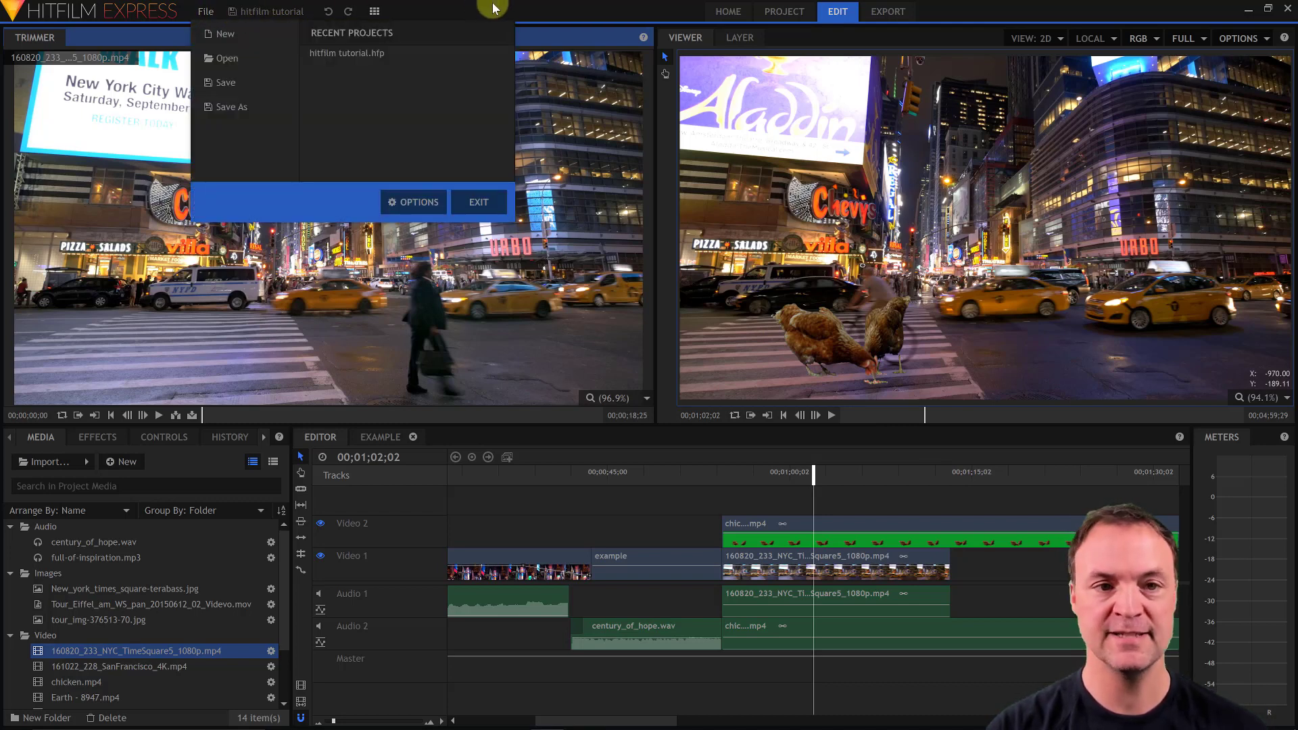
pyautogui.click(542, 8)
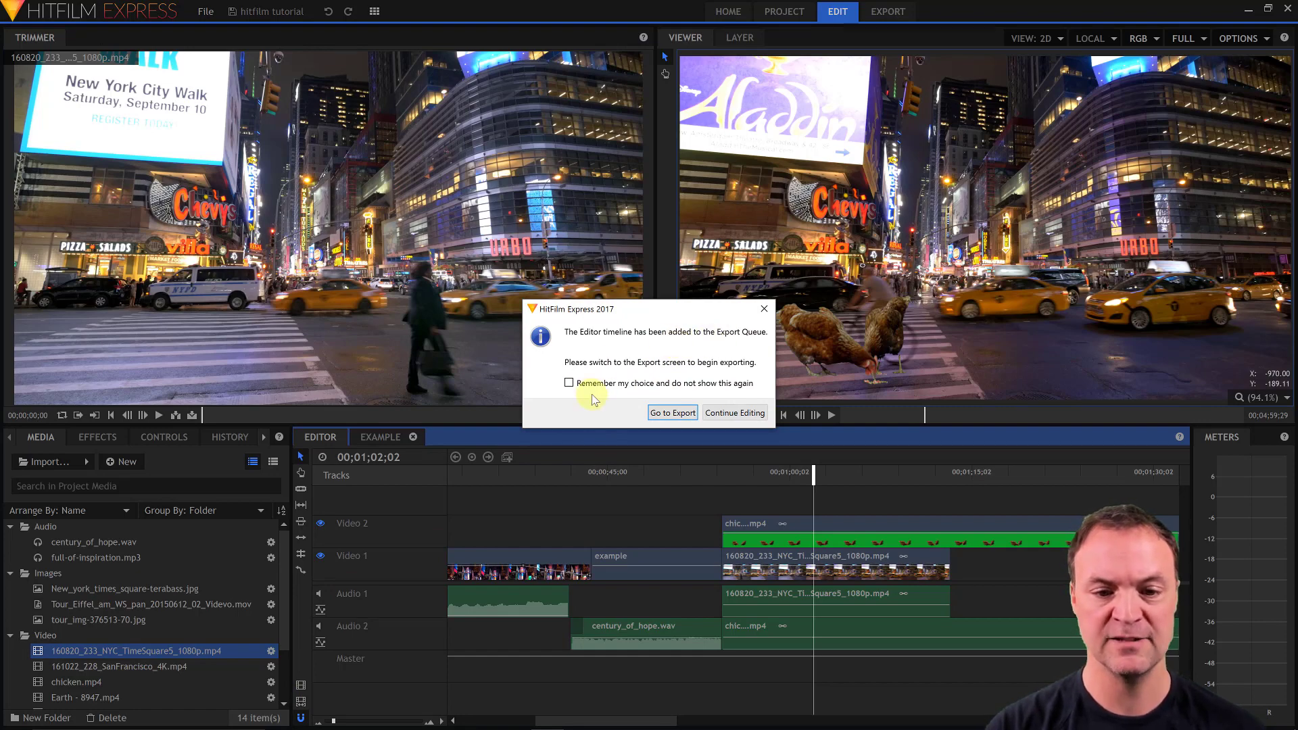
# Export the queued Editor timeline as Editor.mp4 with the YouTube 1080p HD preset, keeping the default output location.
pyautogui.click(673, 413)
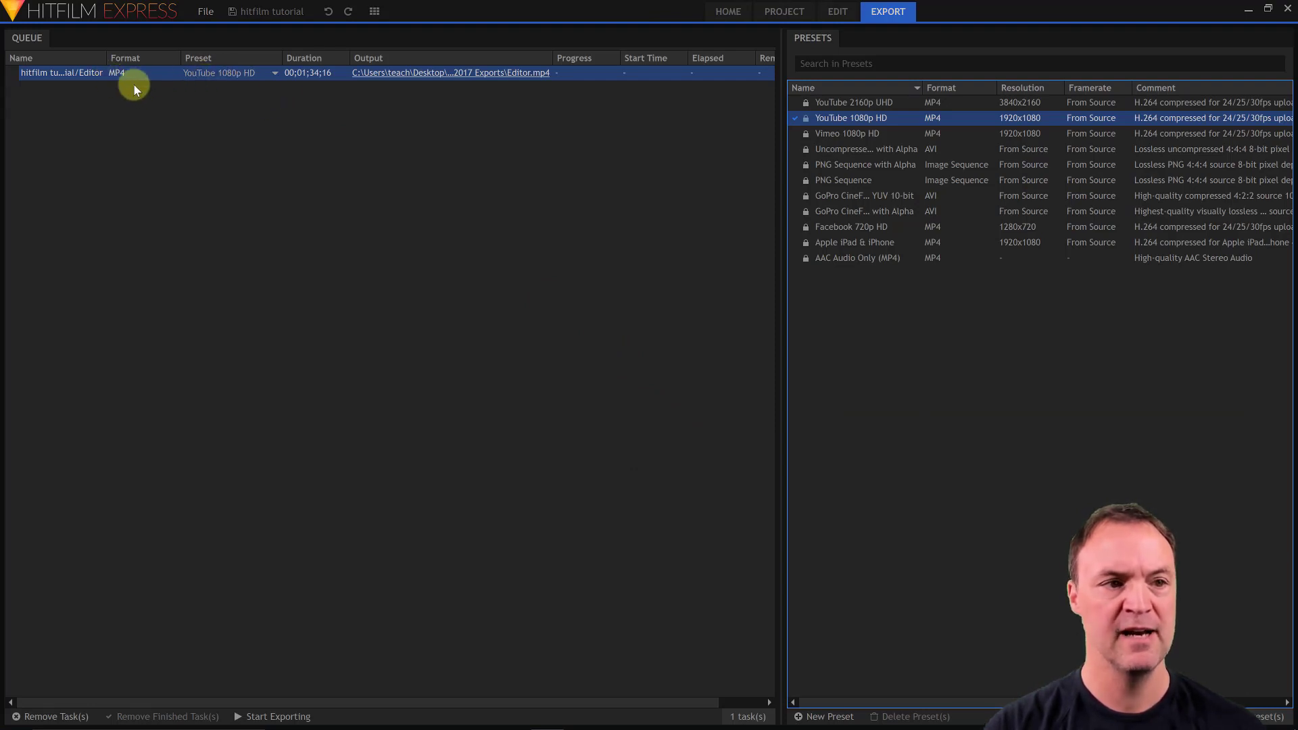
pyautogui.click(274, 73)
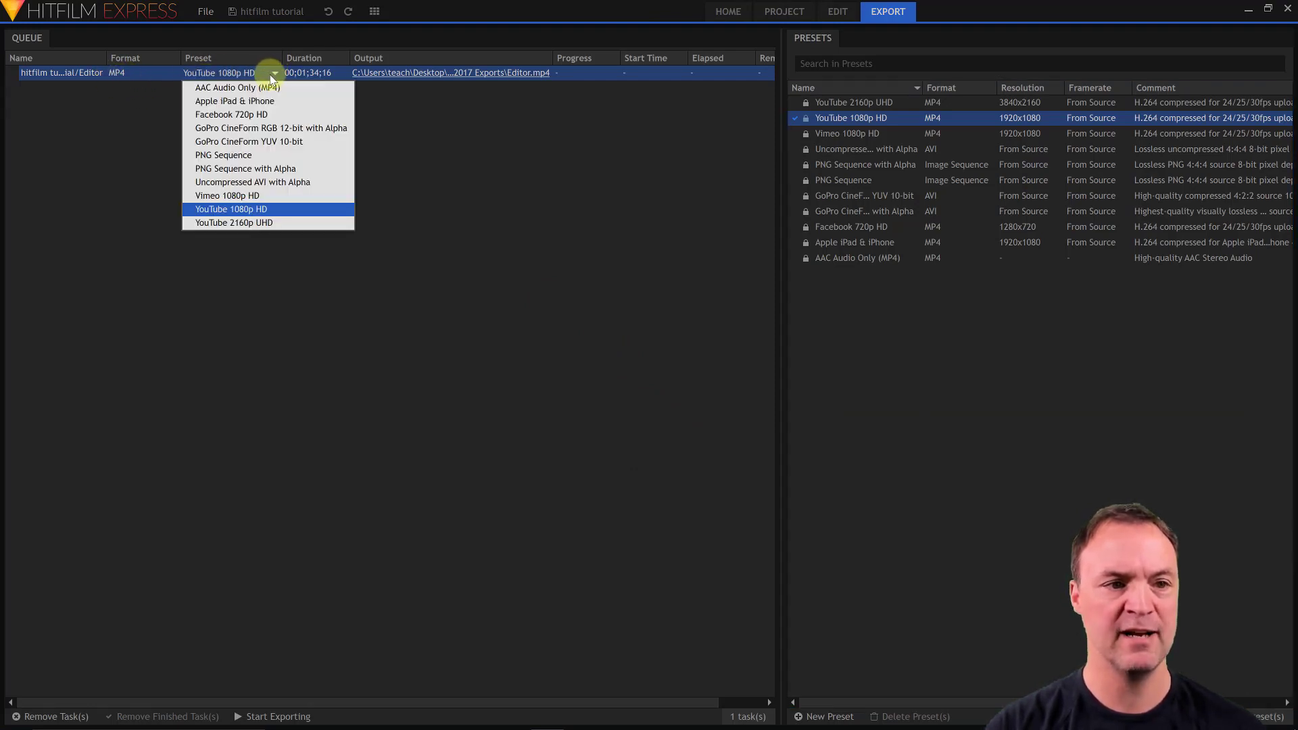
pyautogui.click(255, 208)
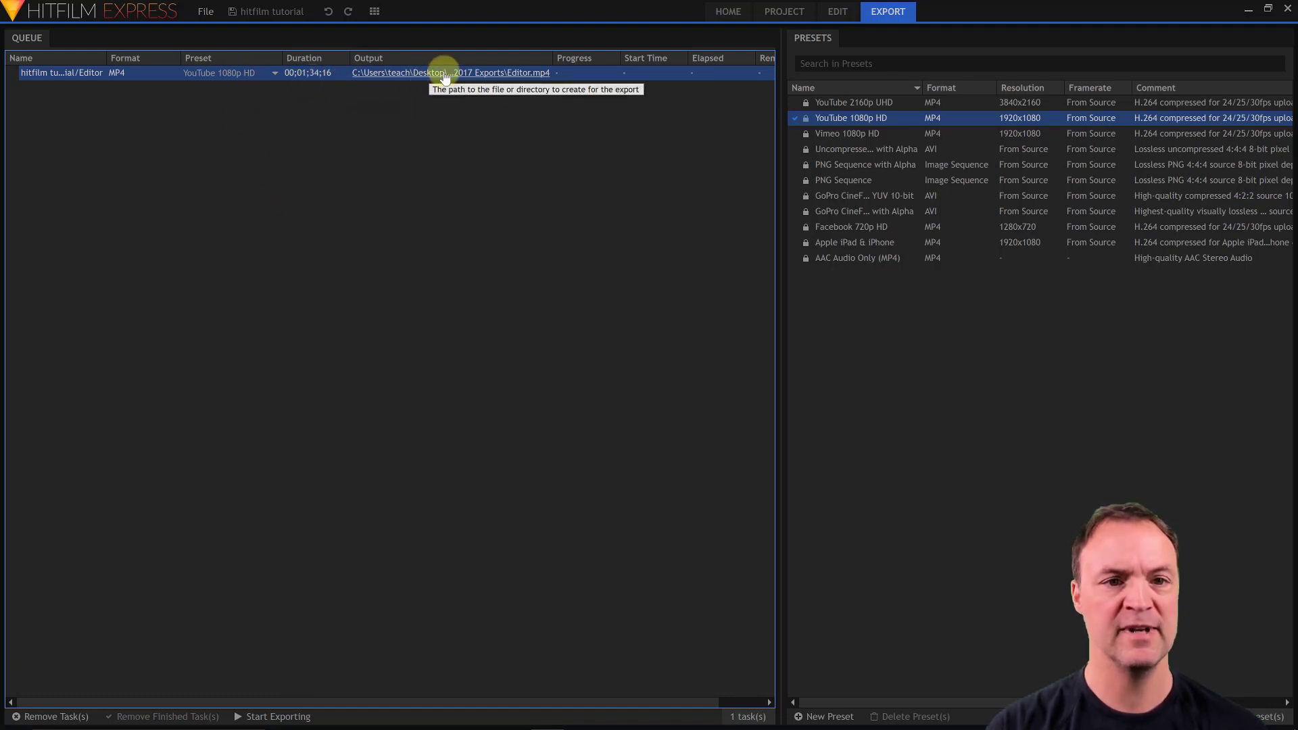
pyautogui.click(519, 75)
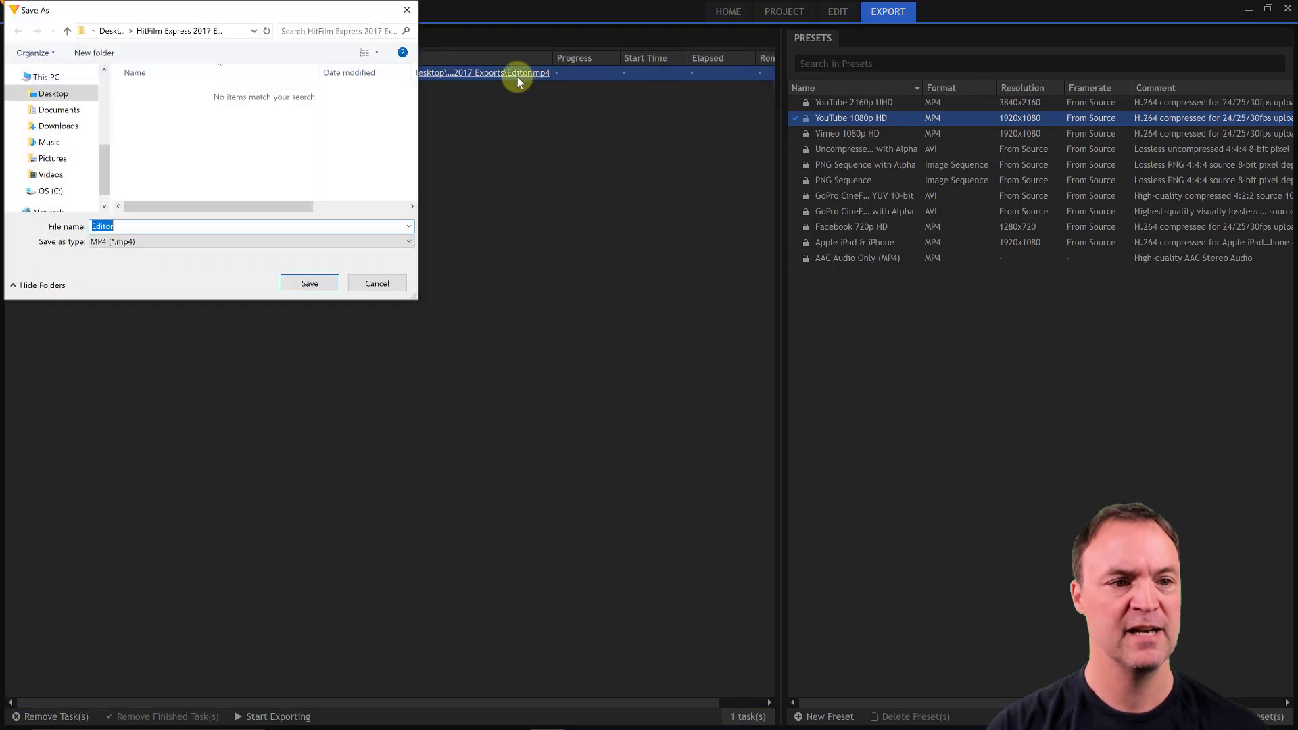
pyautogui.click(373, 285)
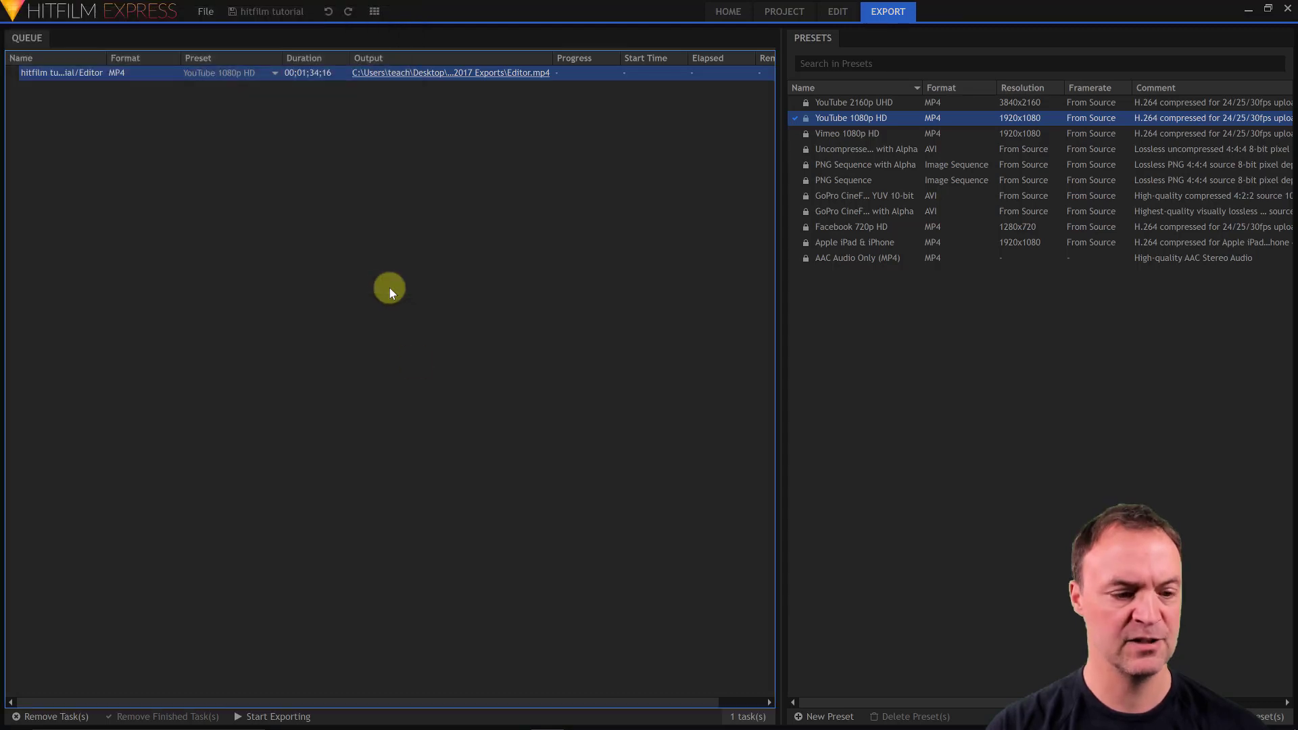
pyautogui.click(271, 717)
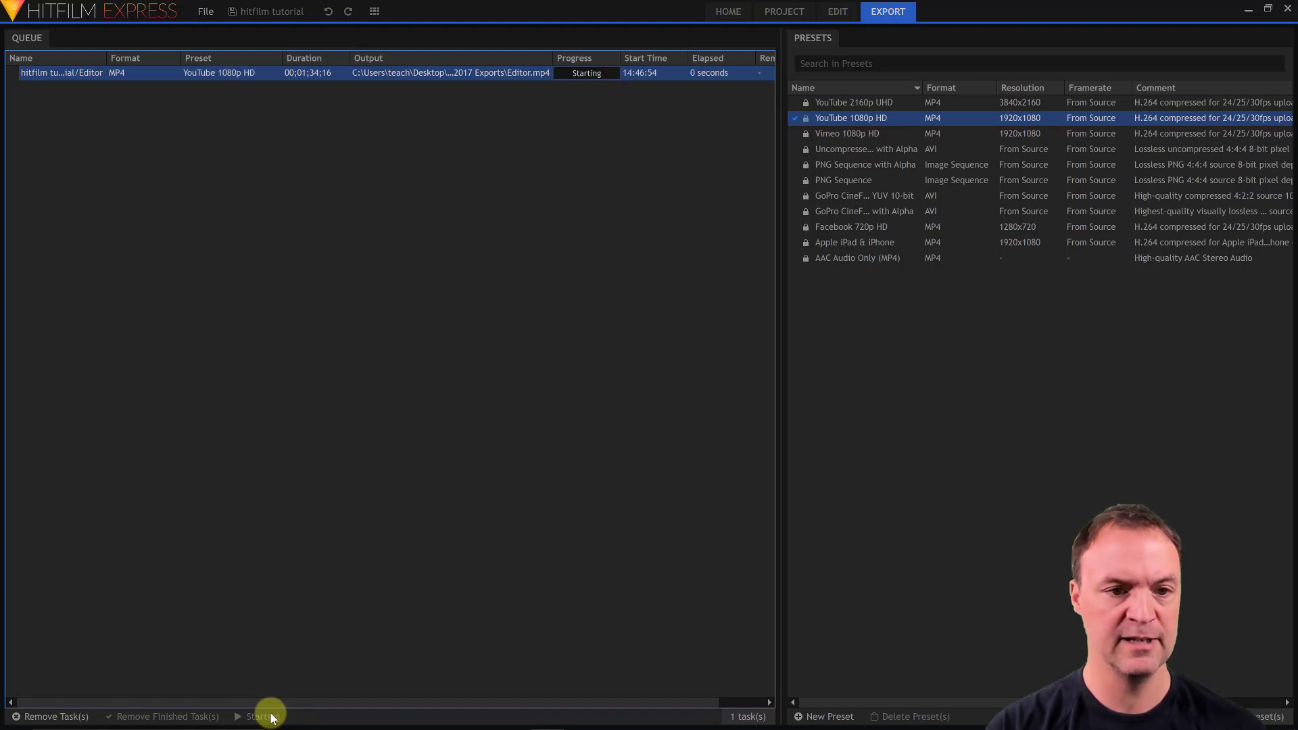